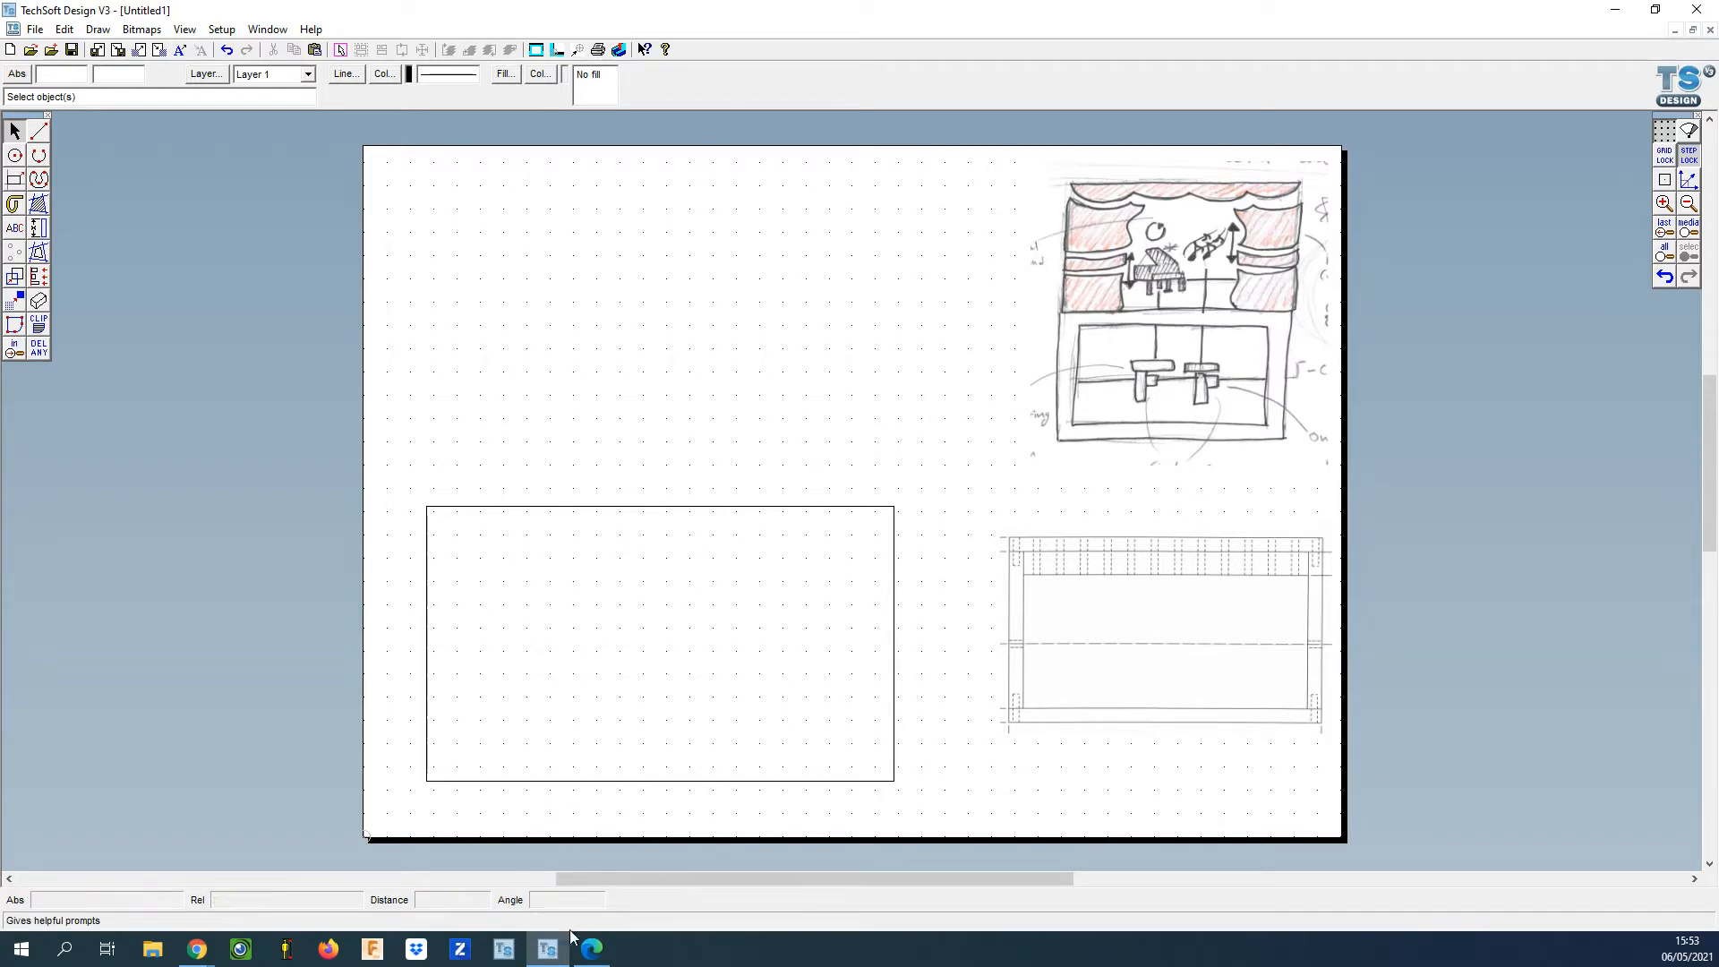
# Review the idea sketches in Y9 2.pdf in Edge, the piano recital sketch on the sheet, and the wave automaton photo below it.
pyautogui.click(591, 948)
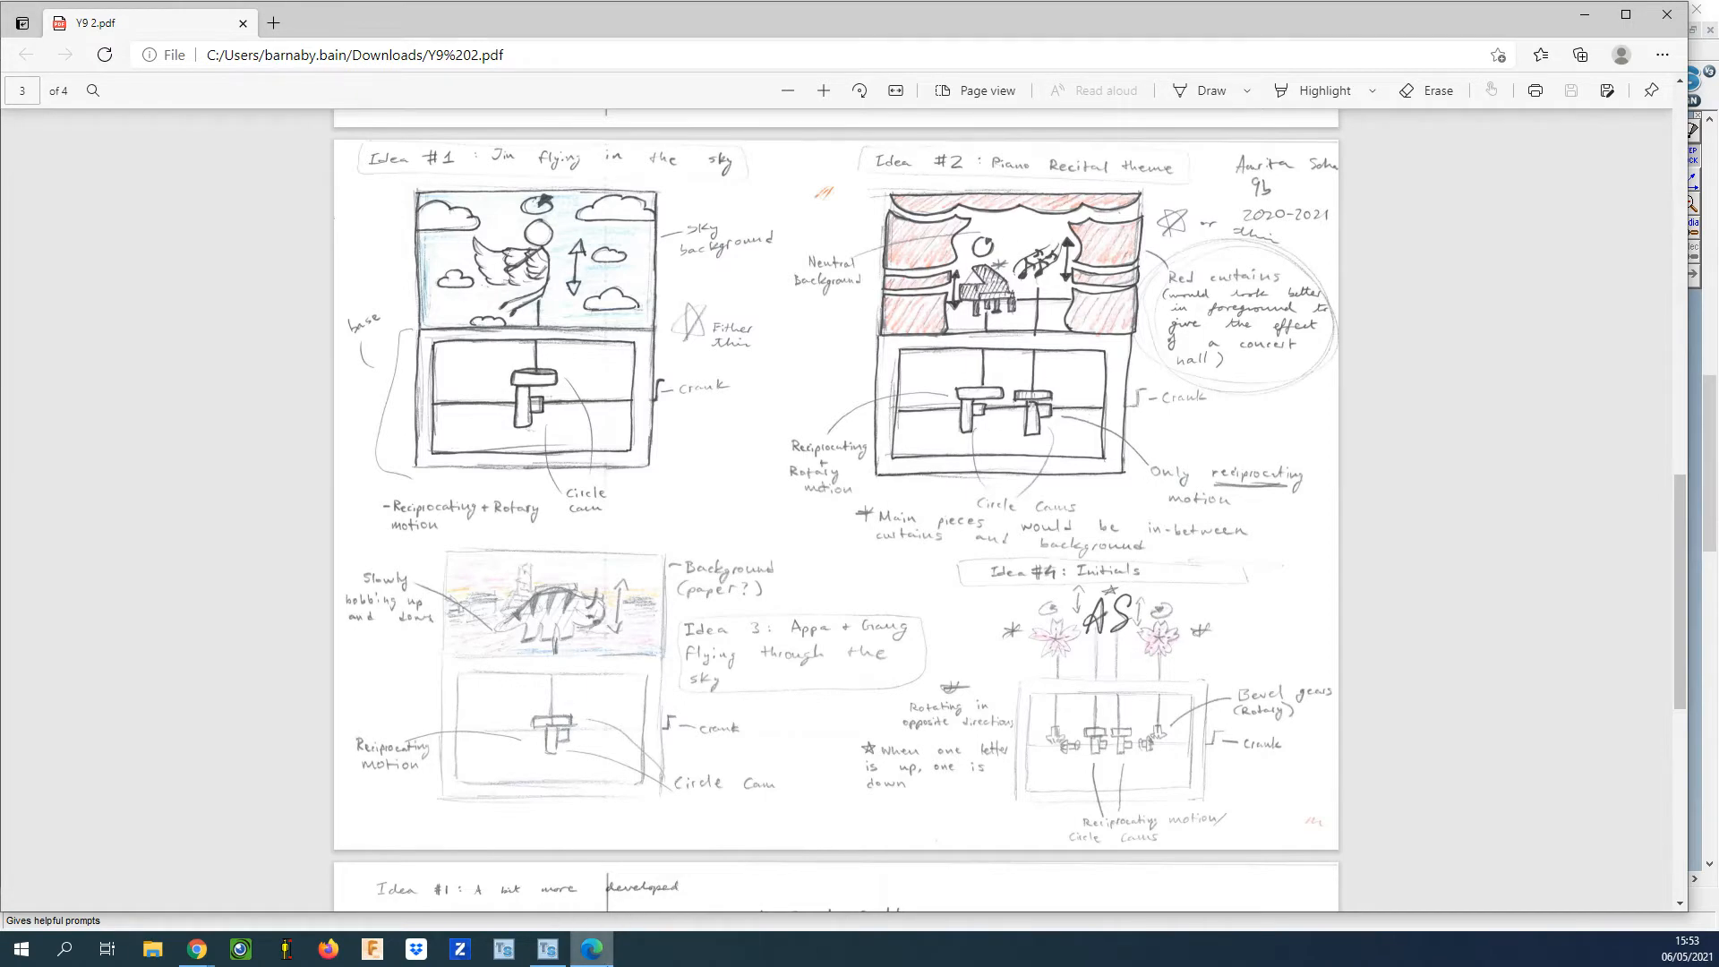
pyautogui.click(548, 949)
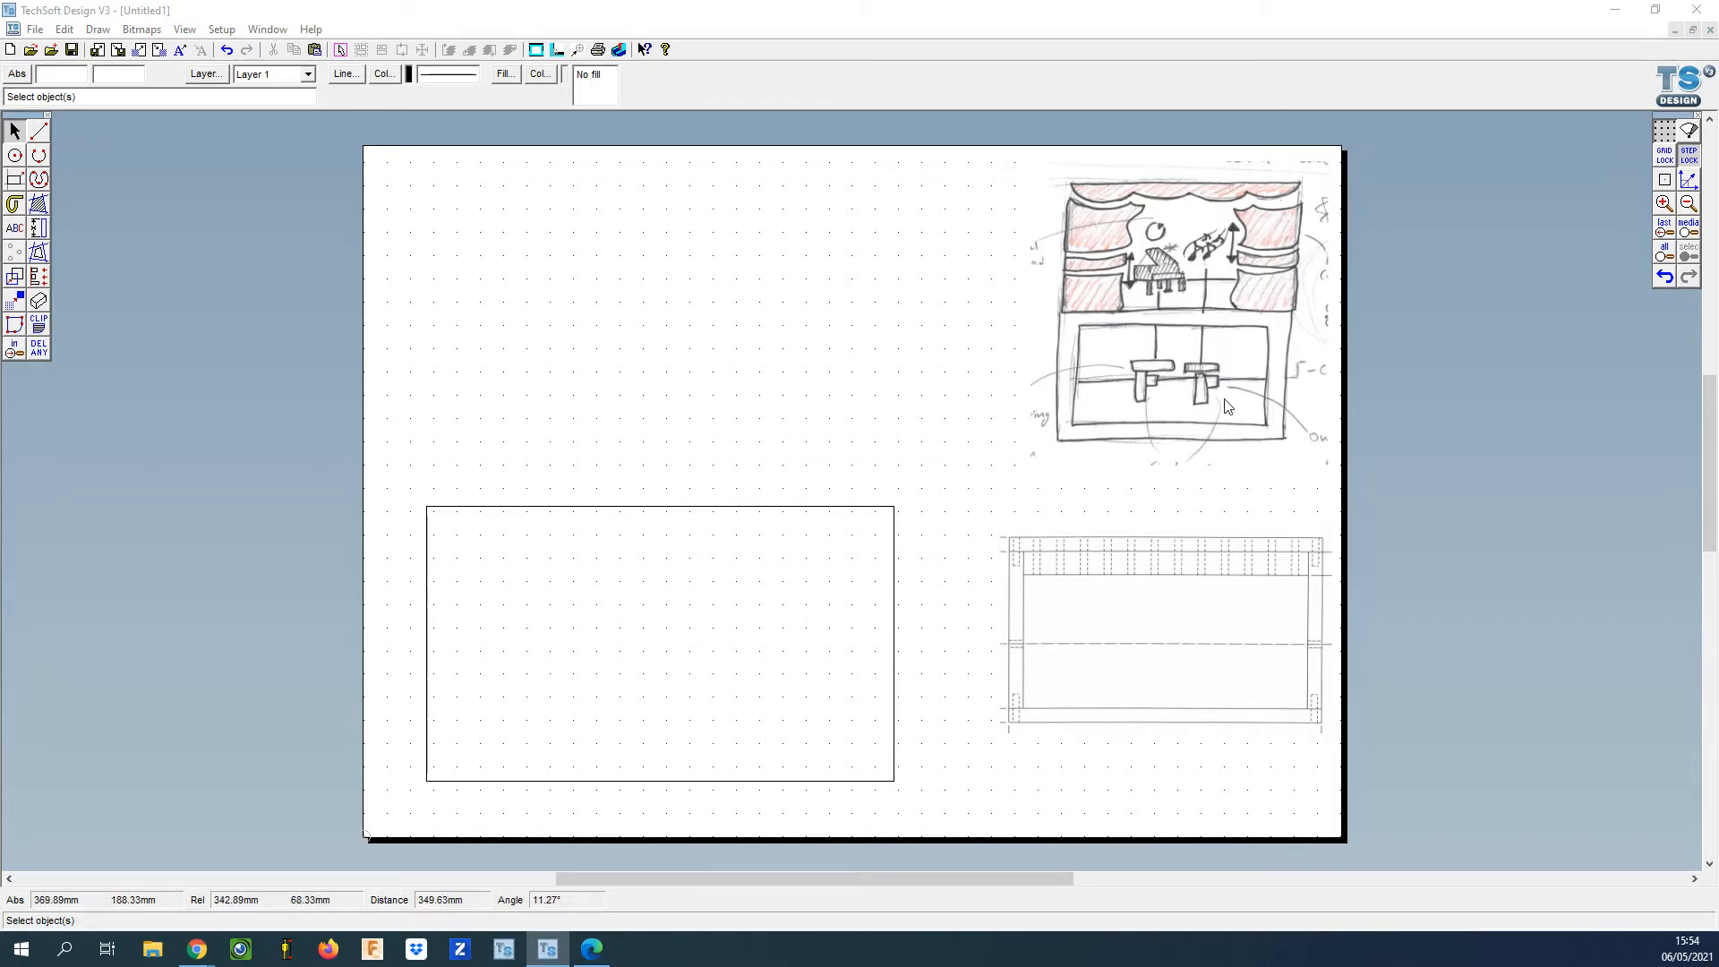
pyautogui.click(1197, 349)
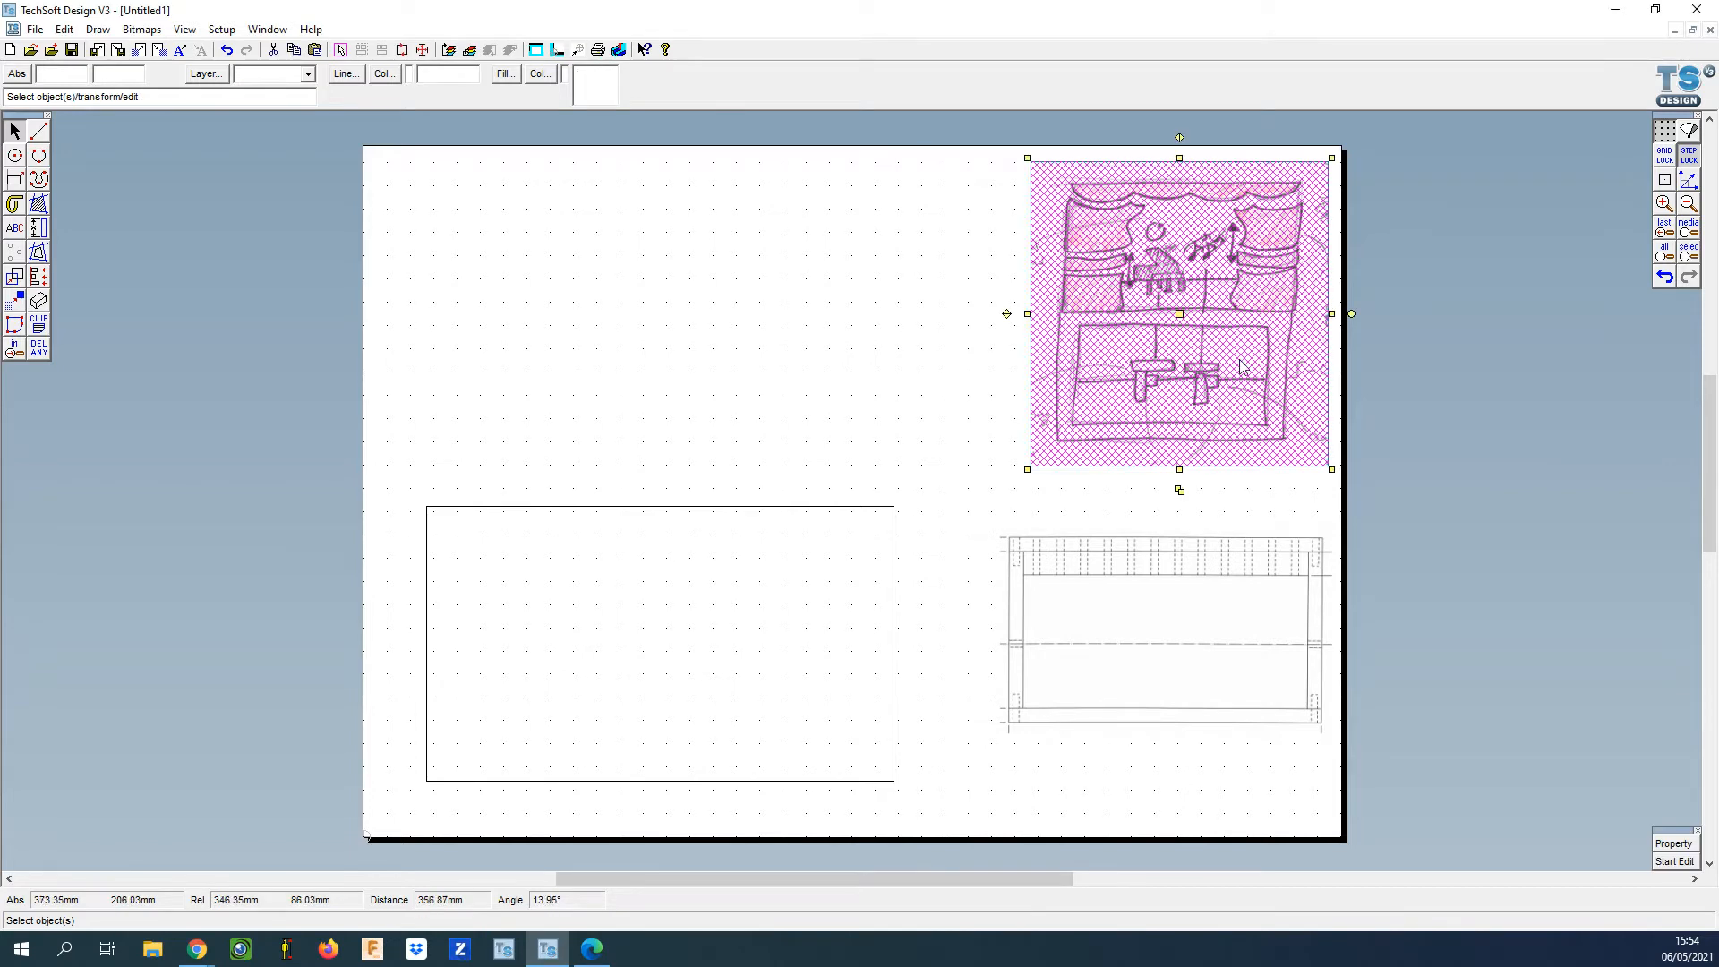
pyautogui.click(1381, 356)
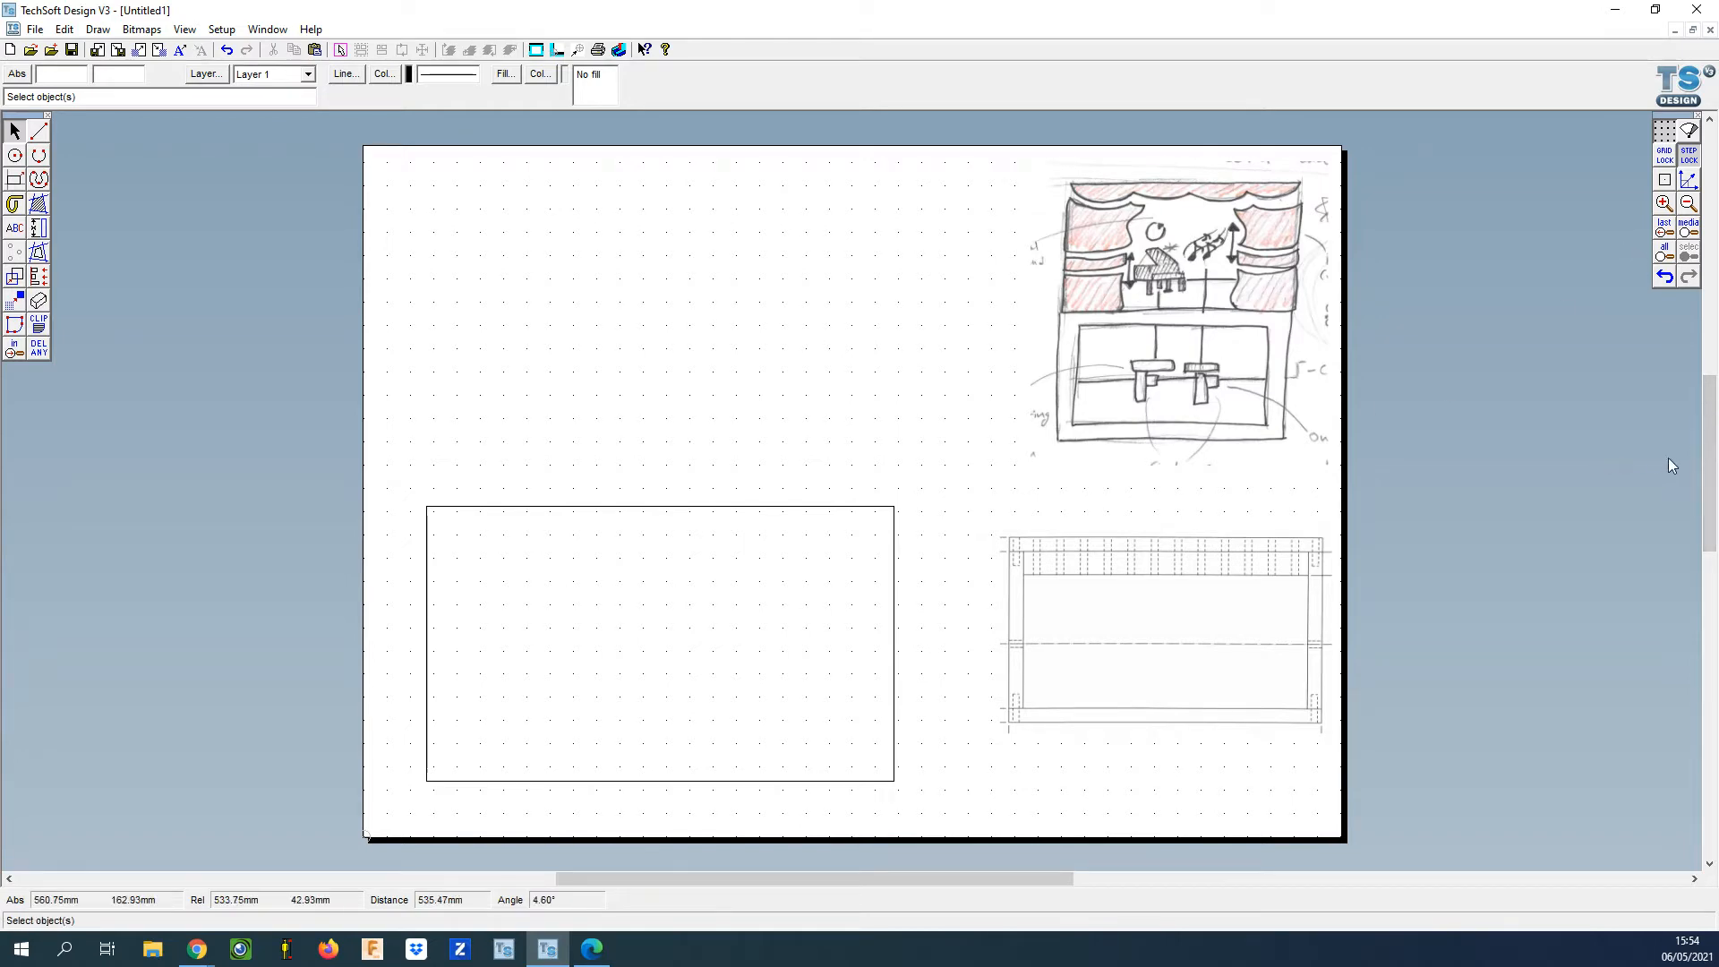
pyautogui.moveTo(1713, 448); pyautogui.dragTo(1716, 628)
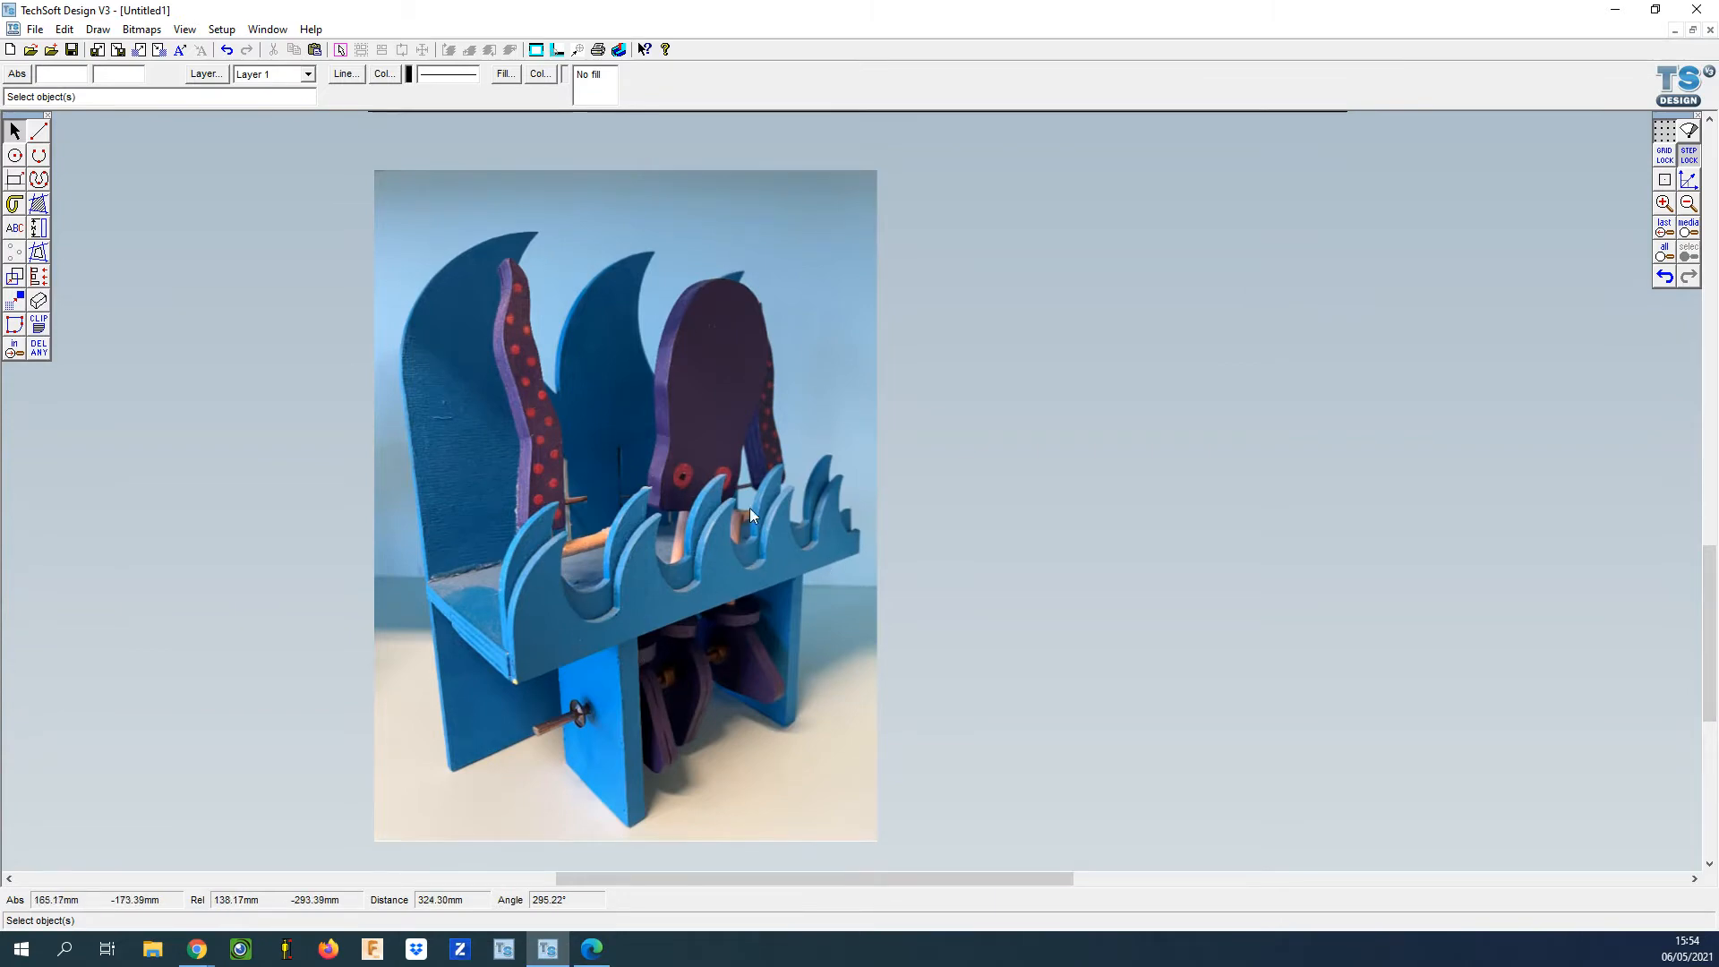
pyautogui.moveTo(1712, 634); pyautogui.dragTo(1688, 455)
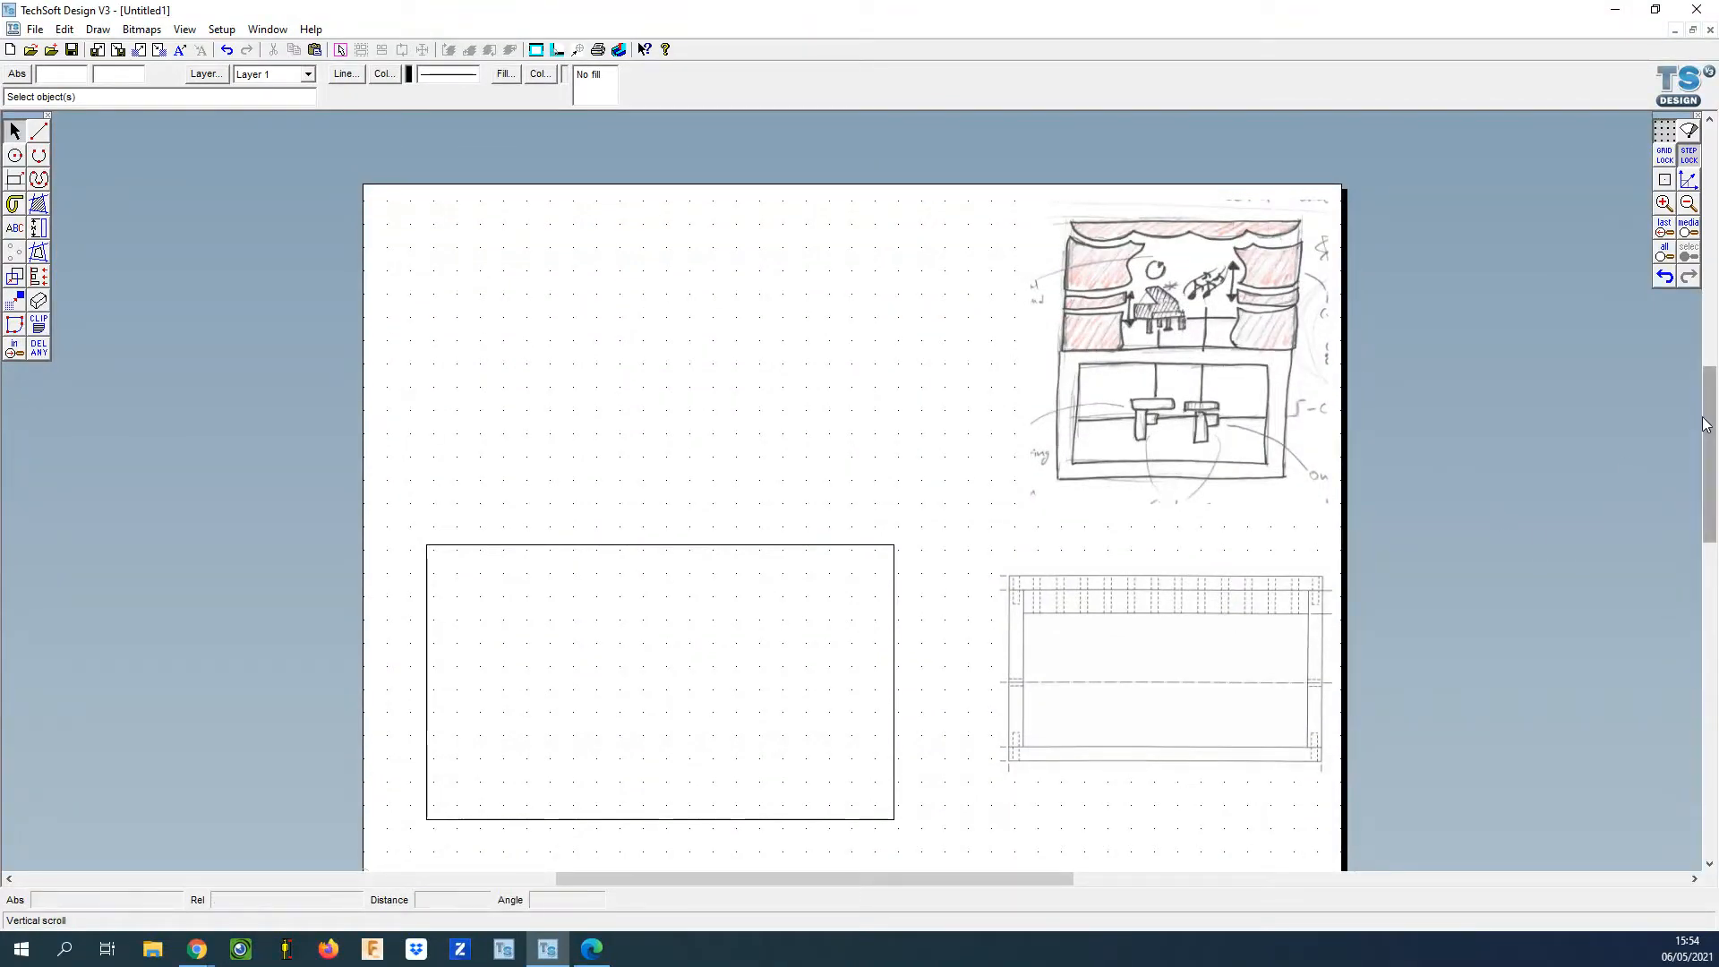
pyautogui.moveTo(1711, 432); pyautogui.dragTo(1712, 584)
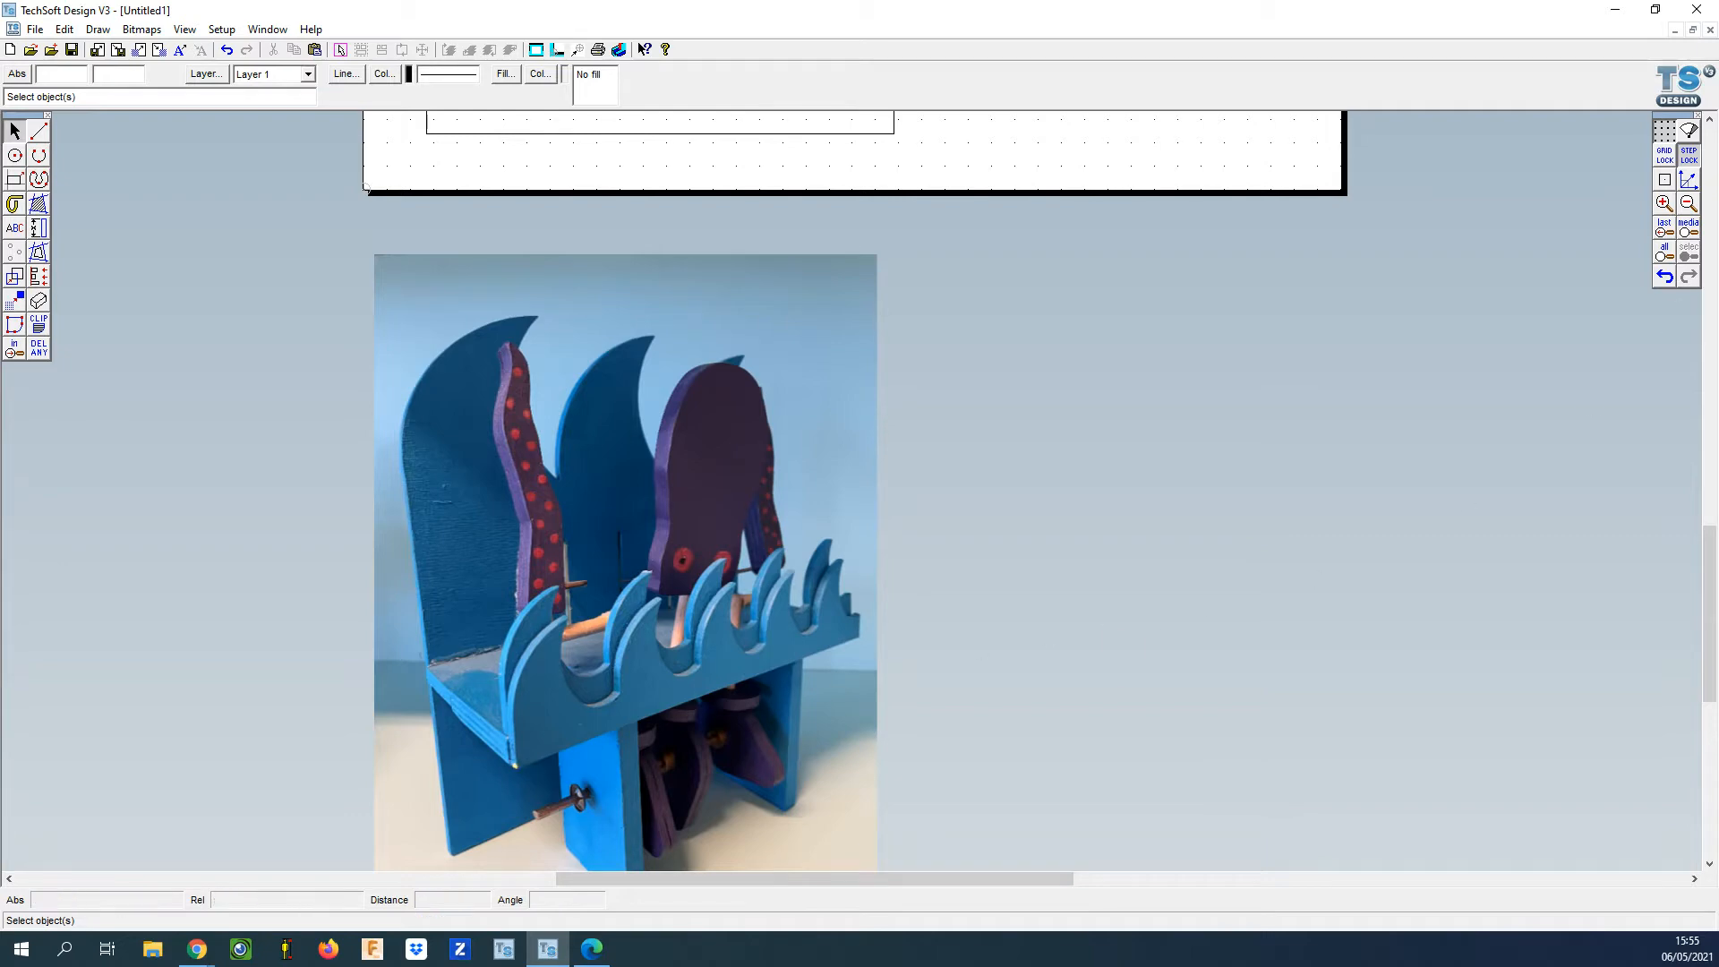
pyautogui.moveTo(1710, 613); pyautogui.dragTo(1711, 468)
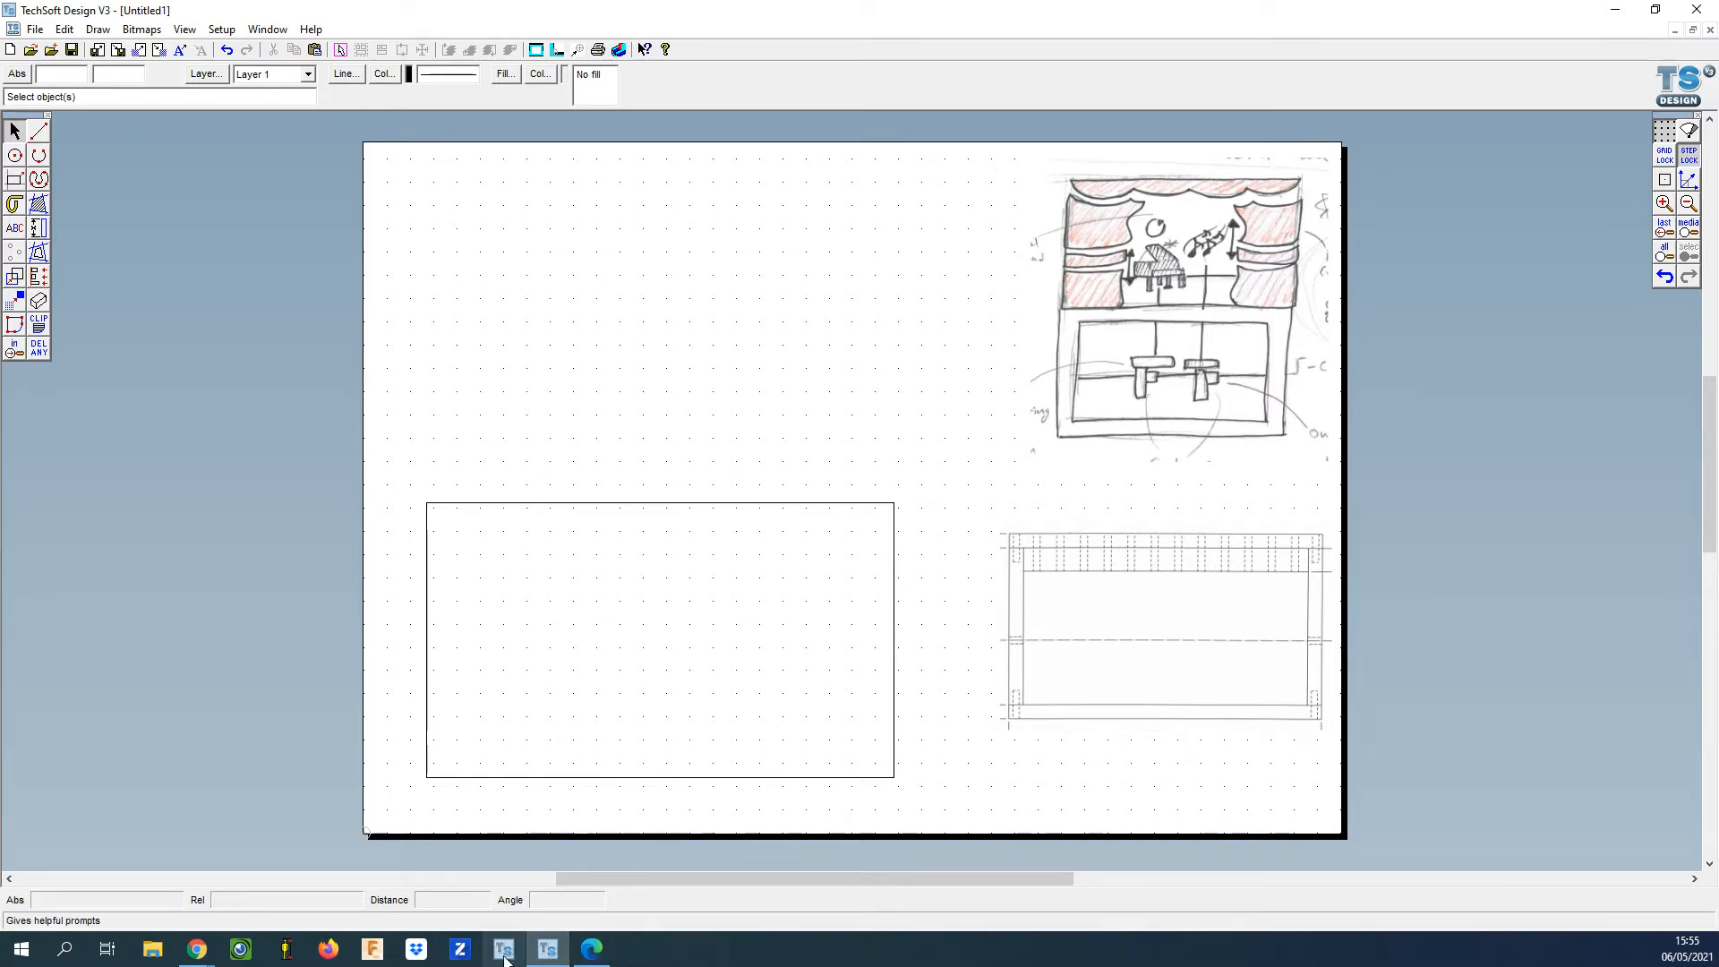
# Check the front view dimensions on the Orthographic drawing of base page in Chrome and return to TechSoft Design.
pyautogui.click(195, 954)
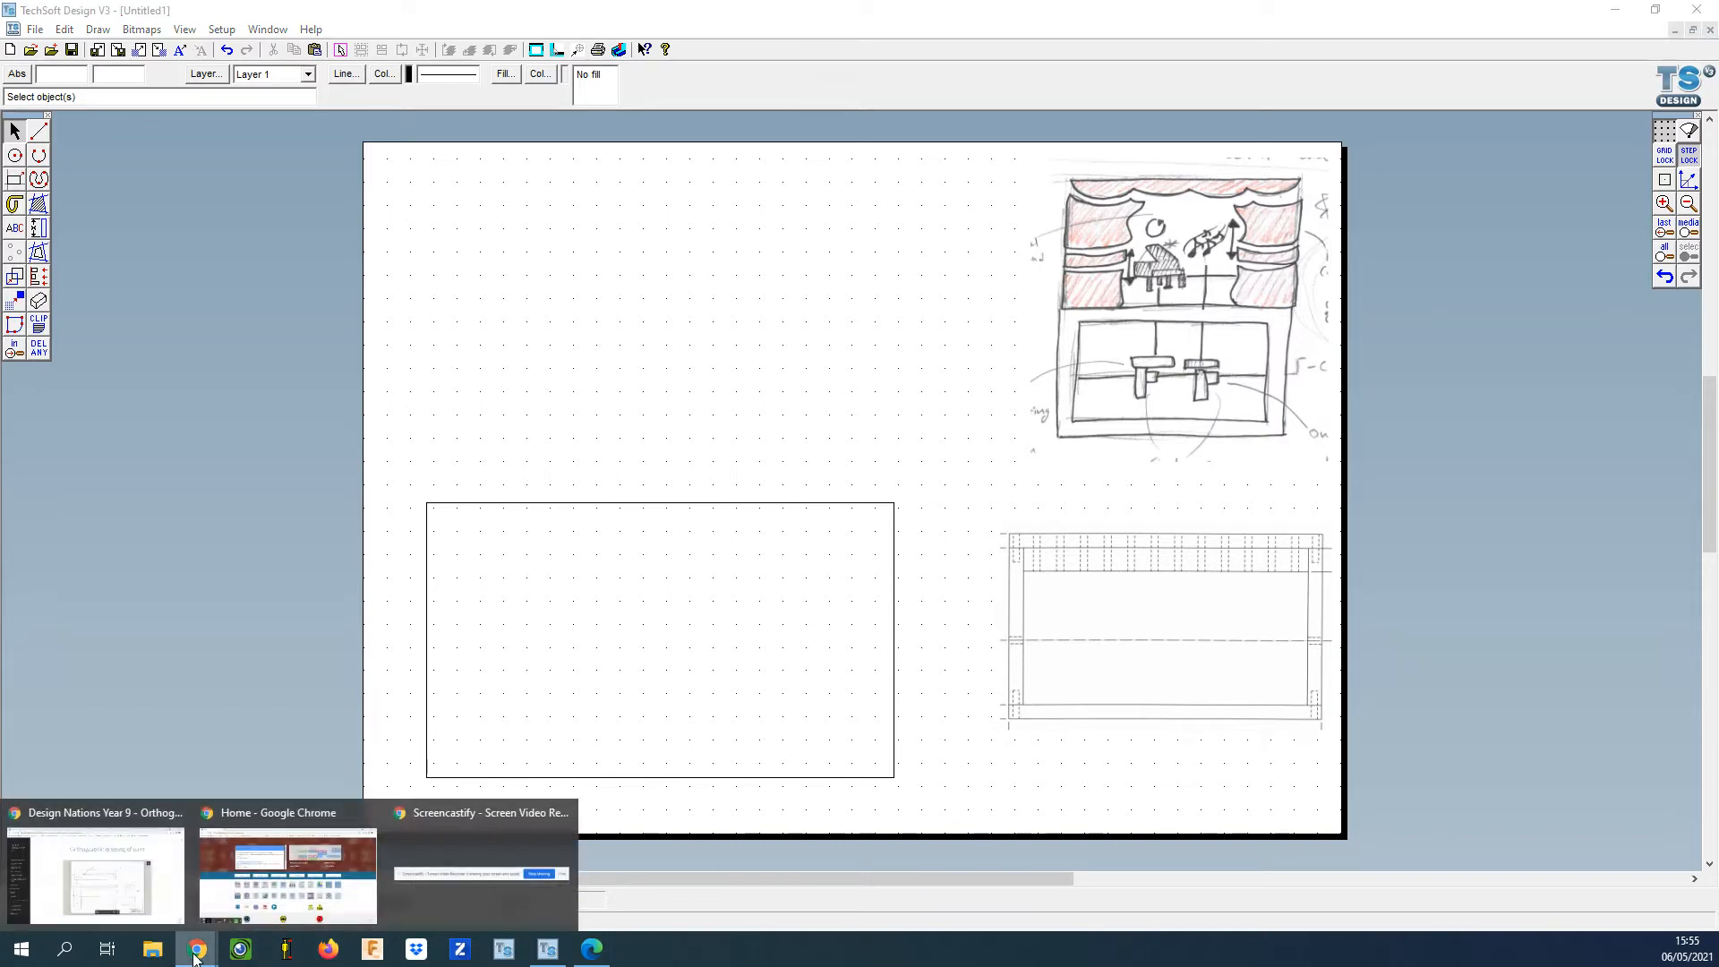
pyautogui.click(135, 903)
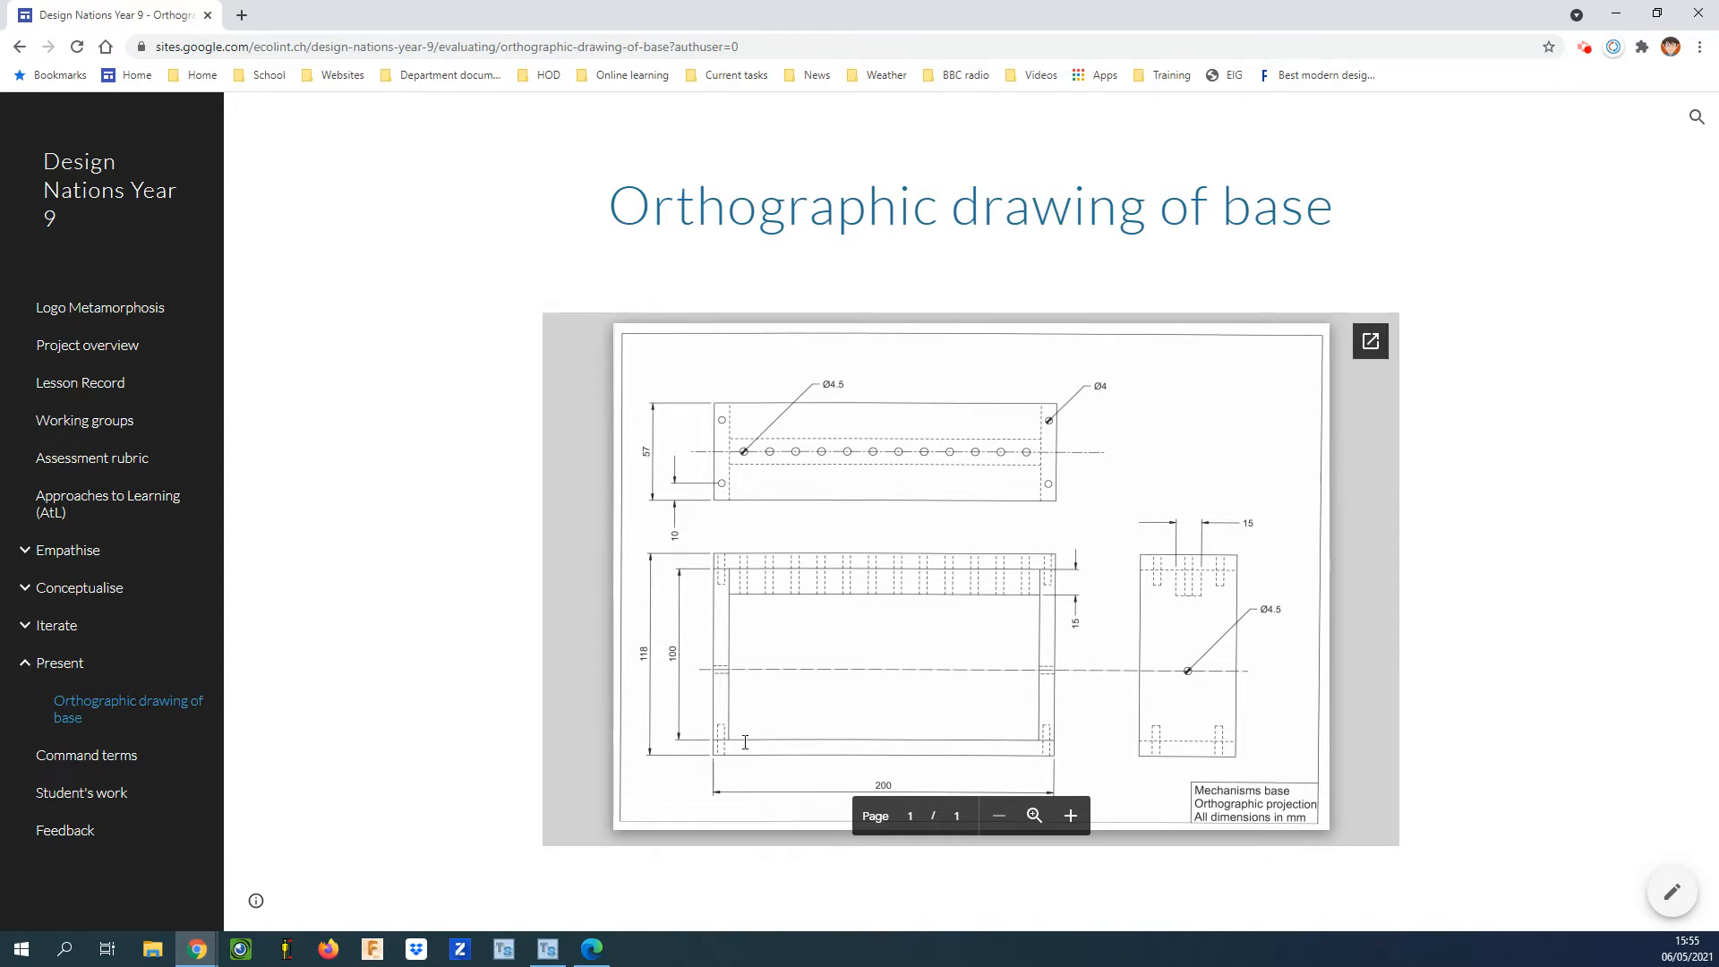
pyautogui.click(547, 949)
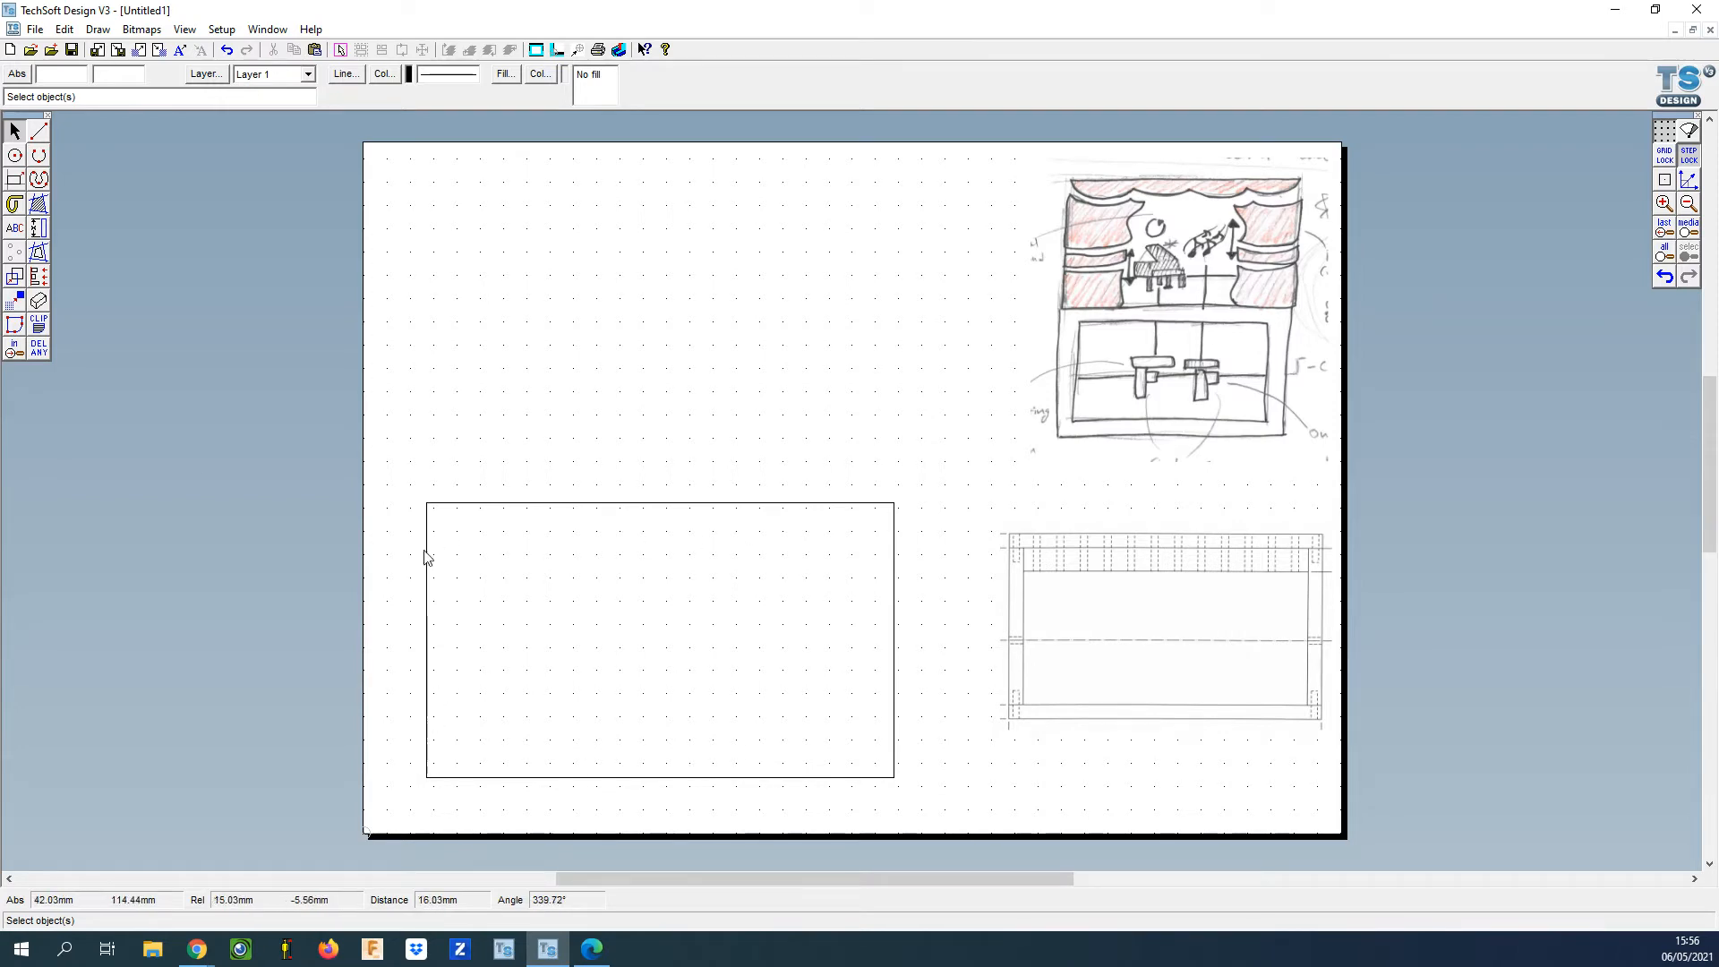
# Try to add a vertical dimension starting at the rectangle's upper-right corner and undo it.
pyautogui.click(40, 231)
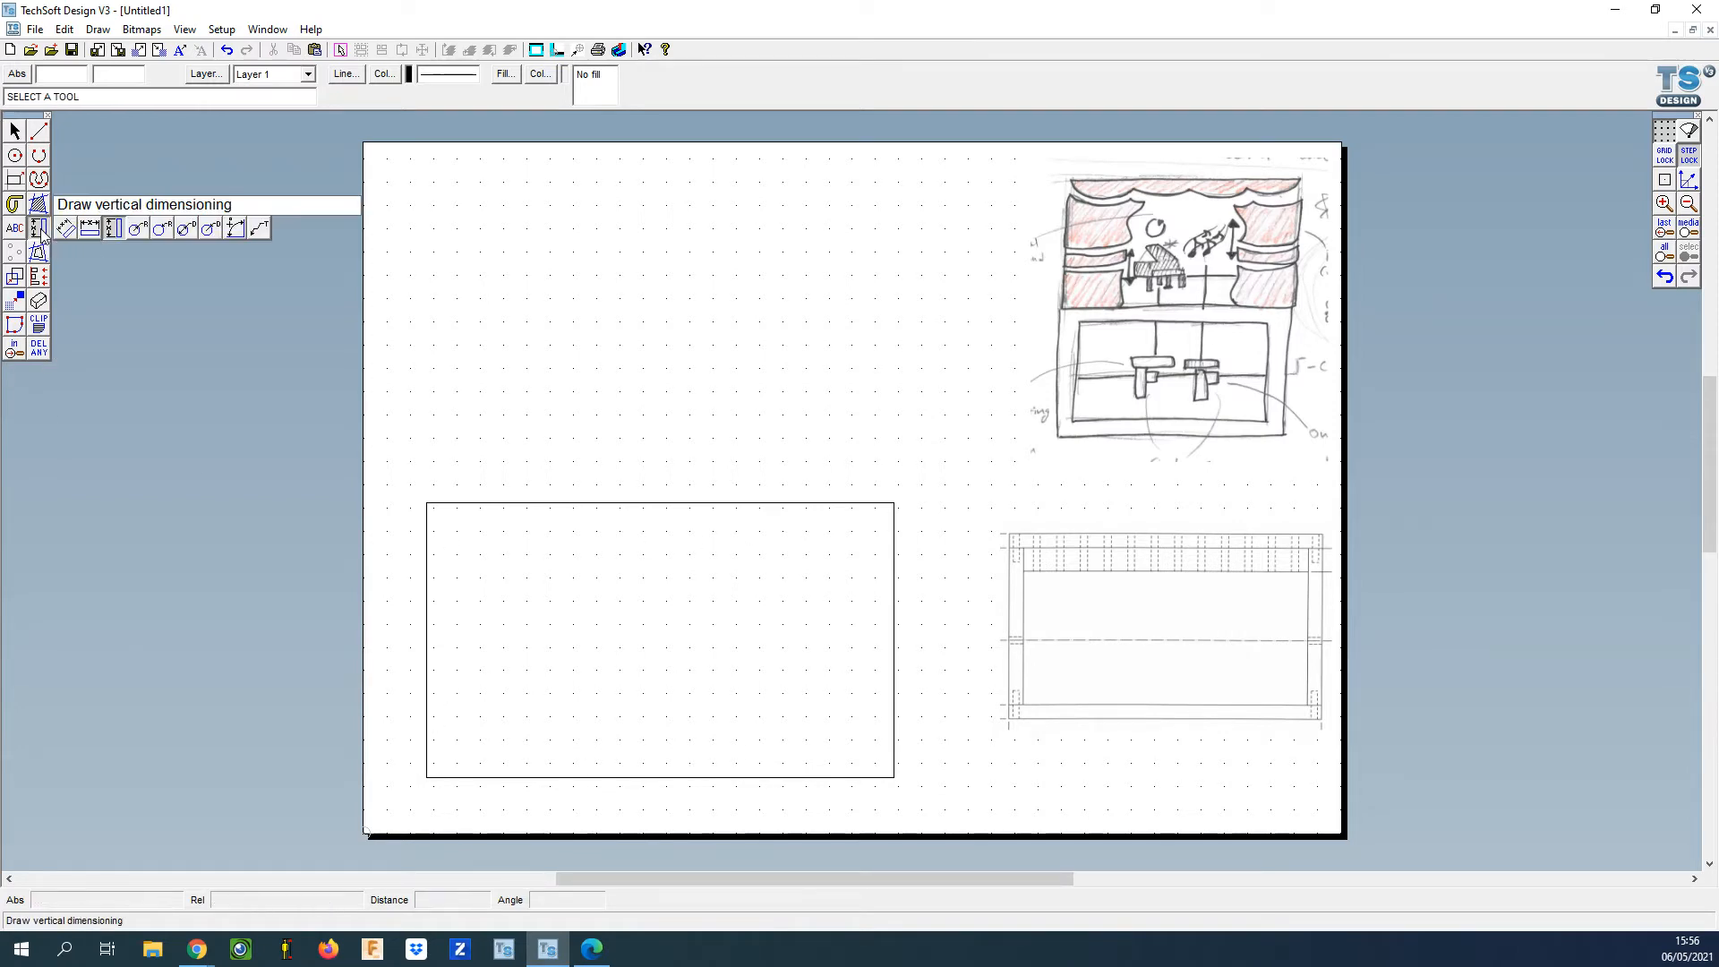
pyautogui.click(114, 228)
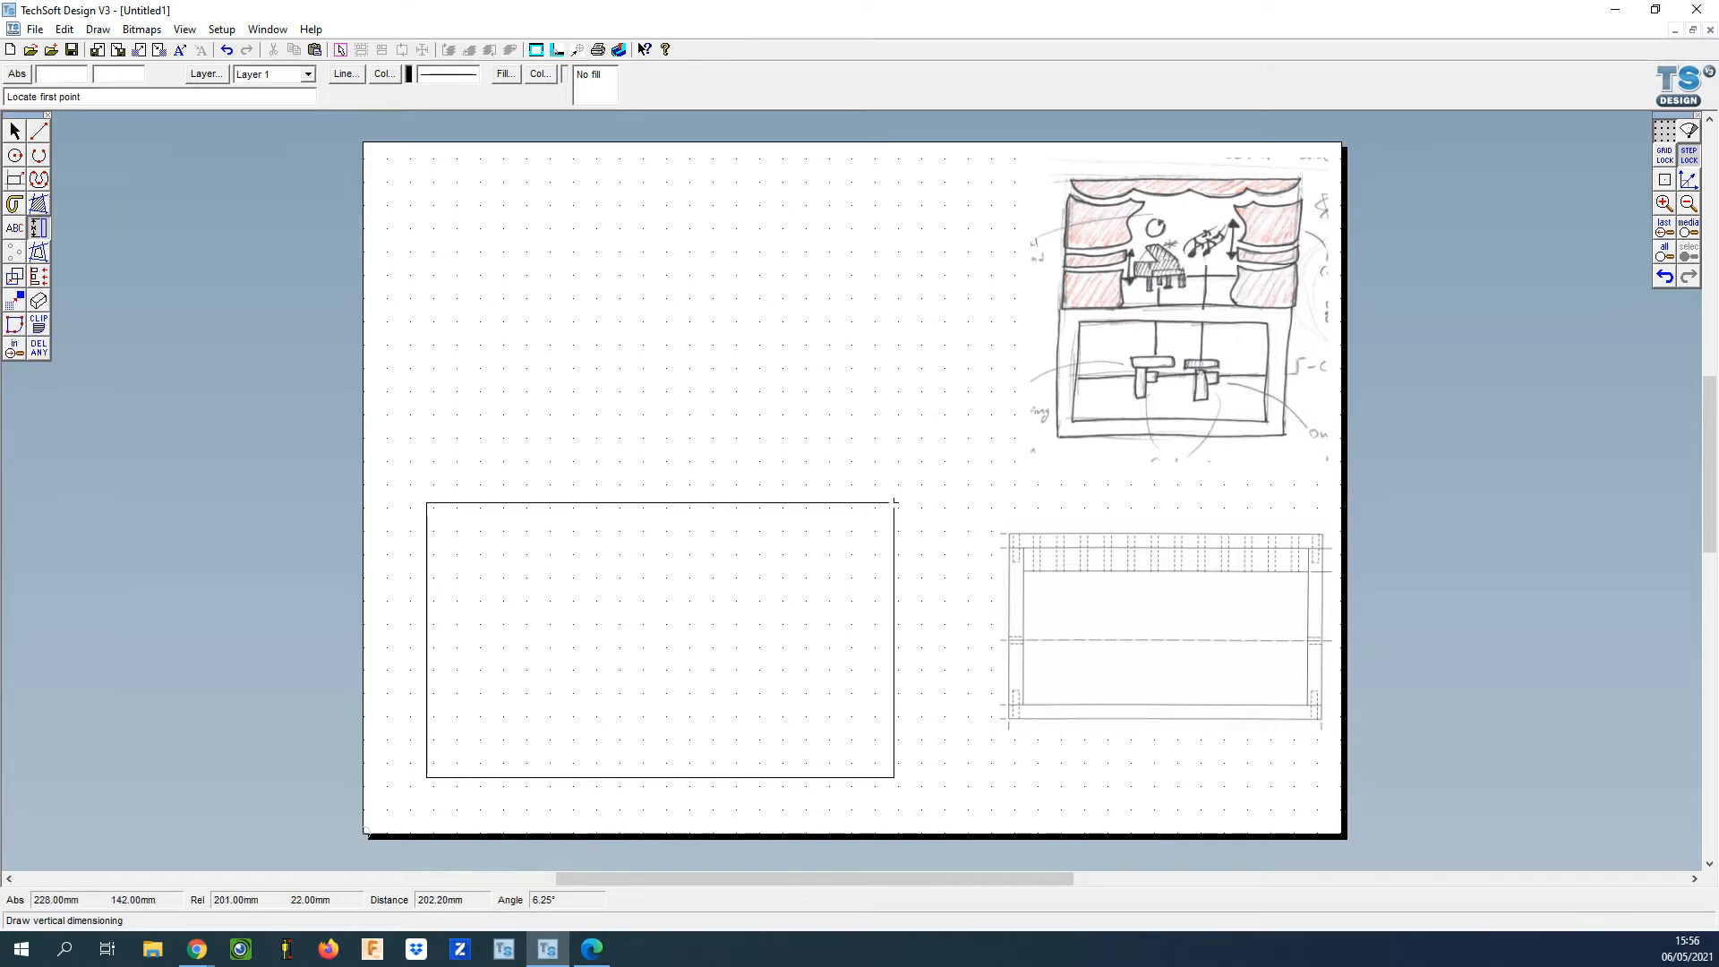
pyautogui.click(894, 502)
pyautogui.click(927, 501)
pyautogui.click(1604, 502)
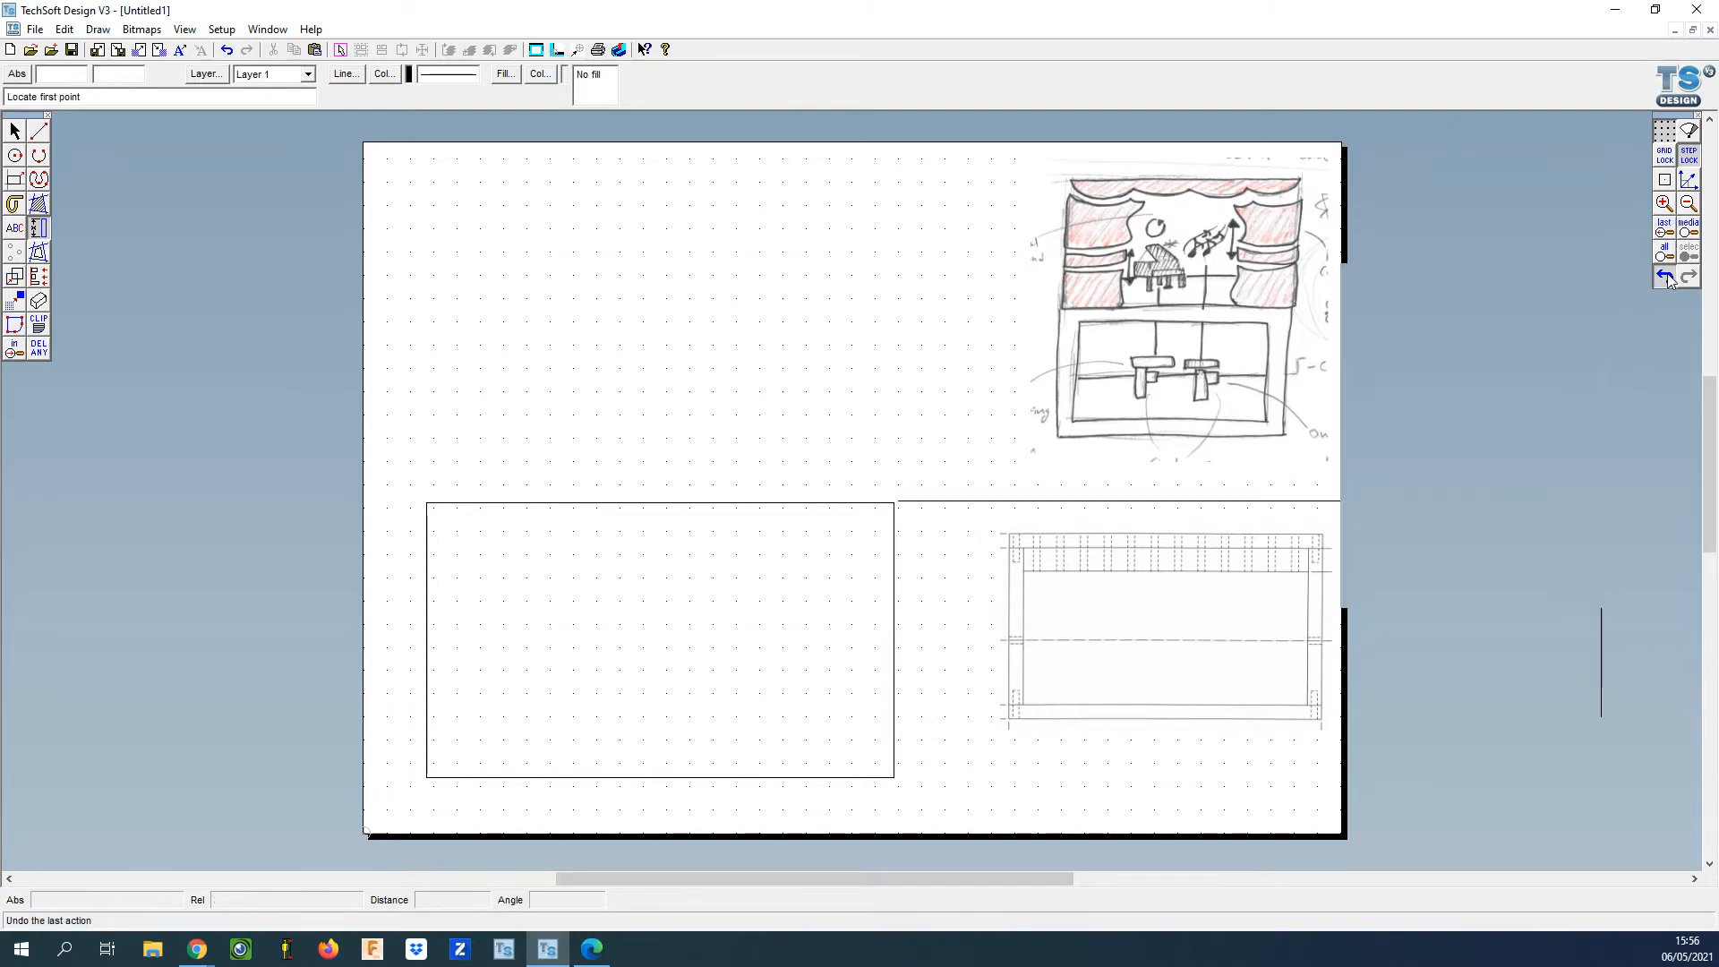
pyautogui.click(1667, 278)
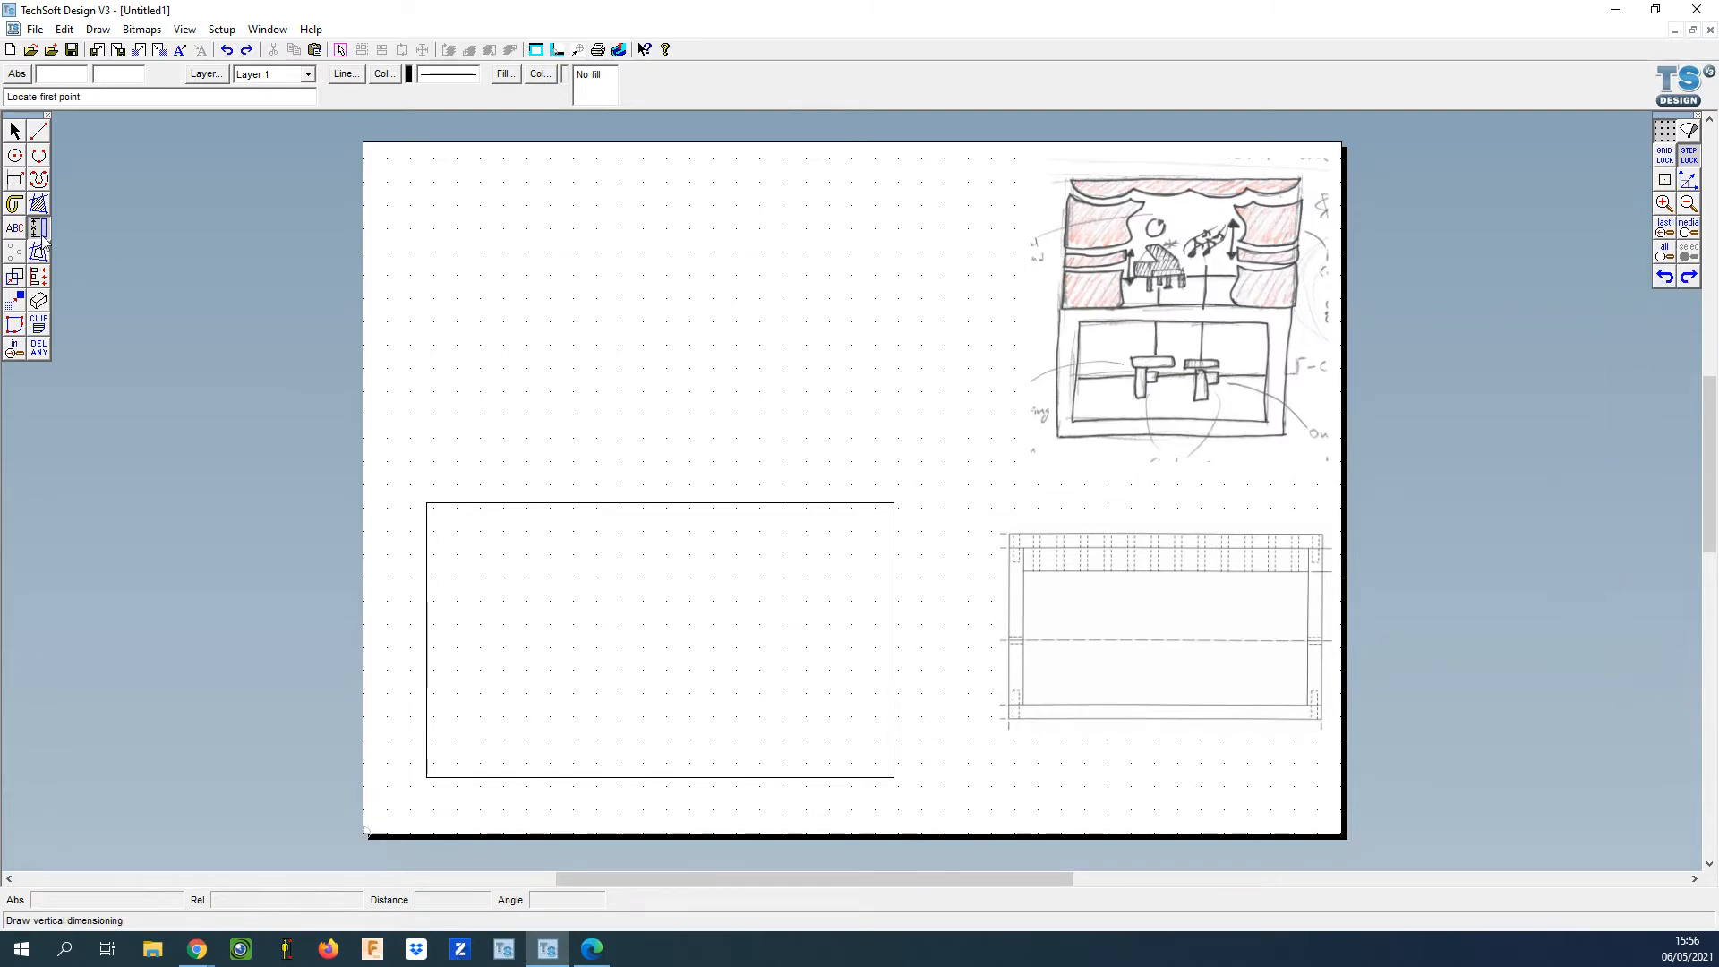
# Turn on attaching to points and dimension the rectangle's height between its right corners, placing the dimension outside the right edge.
pyautogui.click(1665, 182)
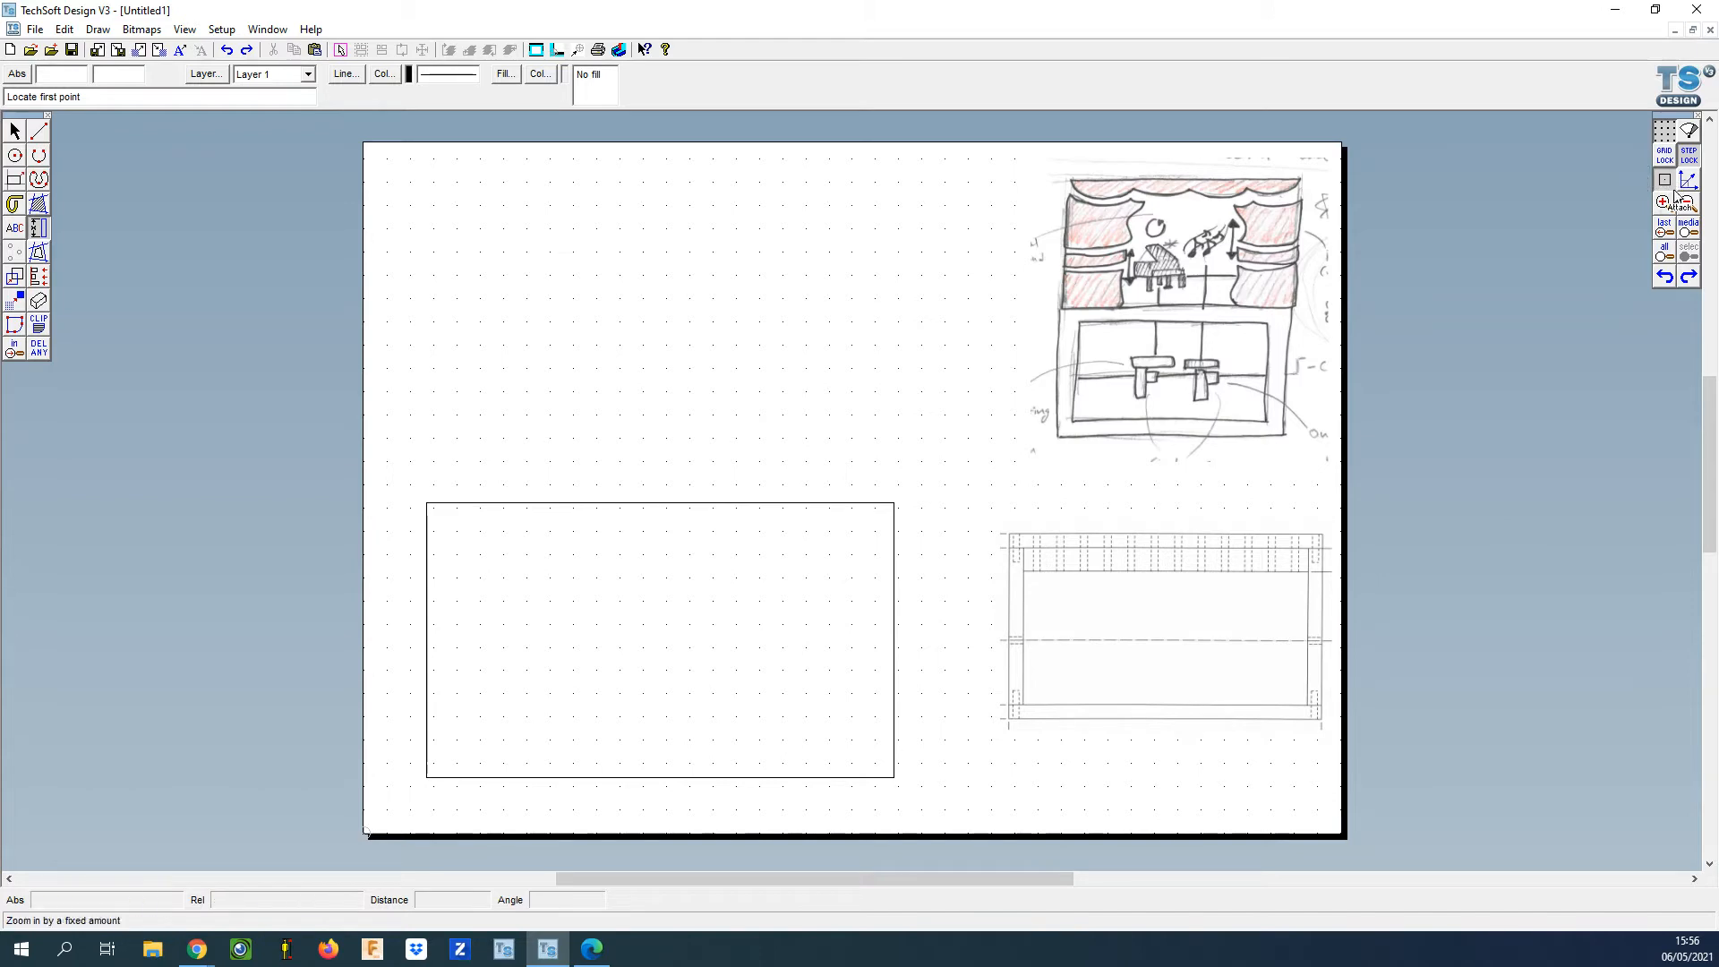
pyautogui.click(895, 505)
pyautogui.click(894, 776)
pyautogui.click(957, 772)
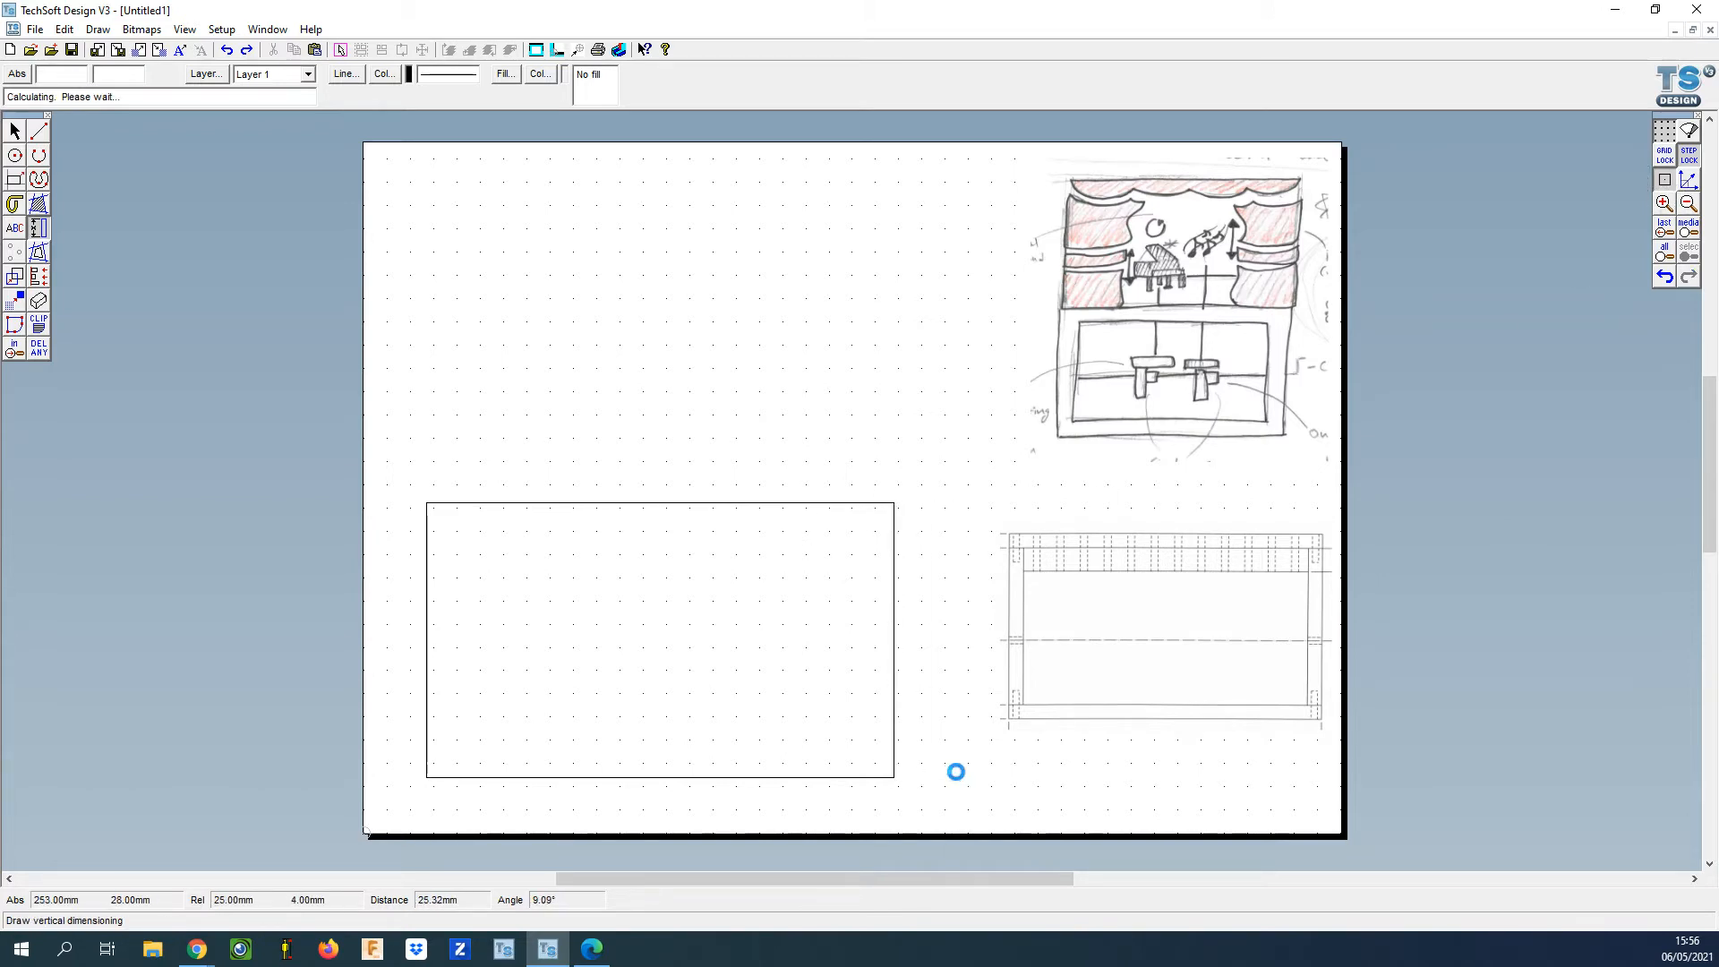
# Add a horizontal dimension between the rectangle's two upper corners, close above its upper edge.
pyautogui.click(39, 231)
pyautogui.click(89, 228)
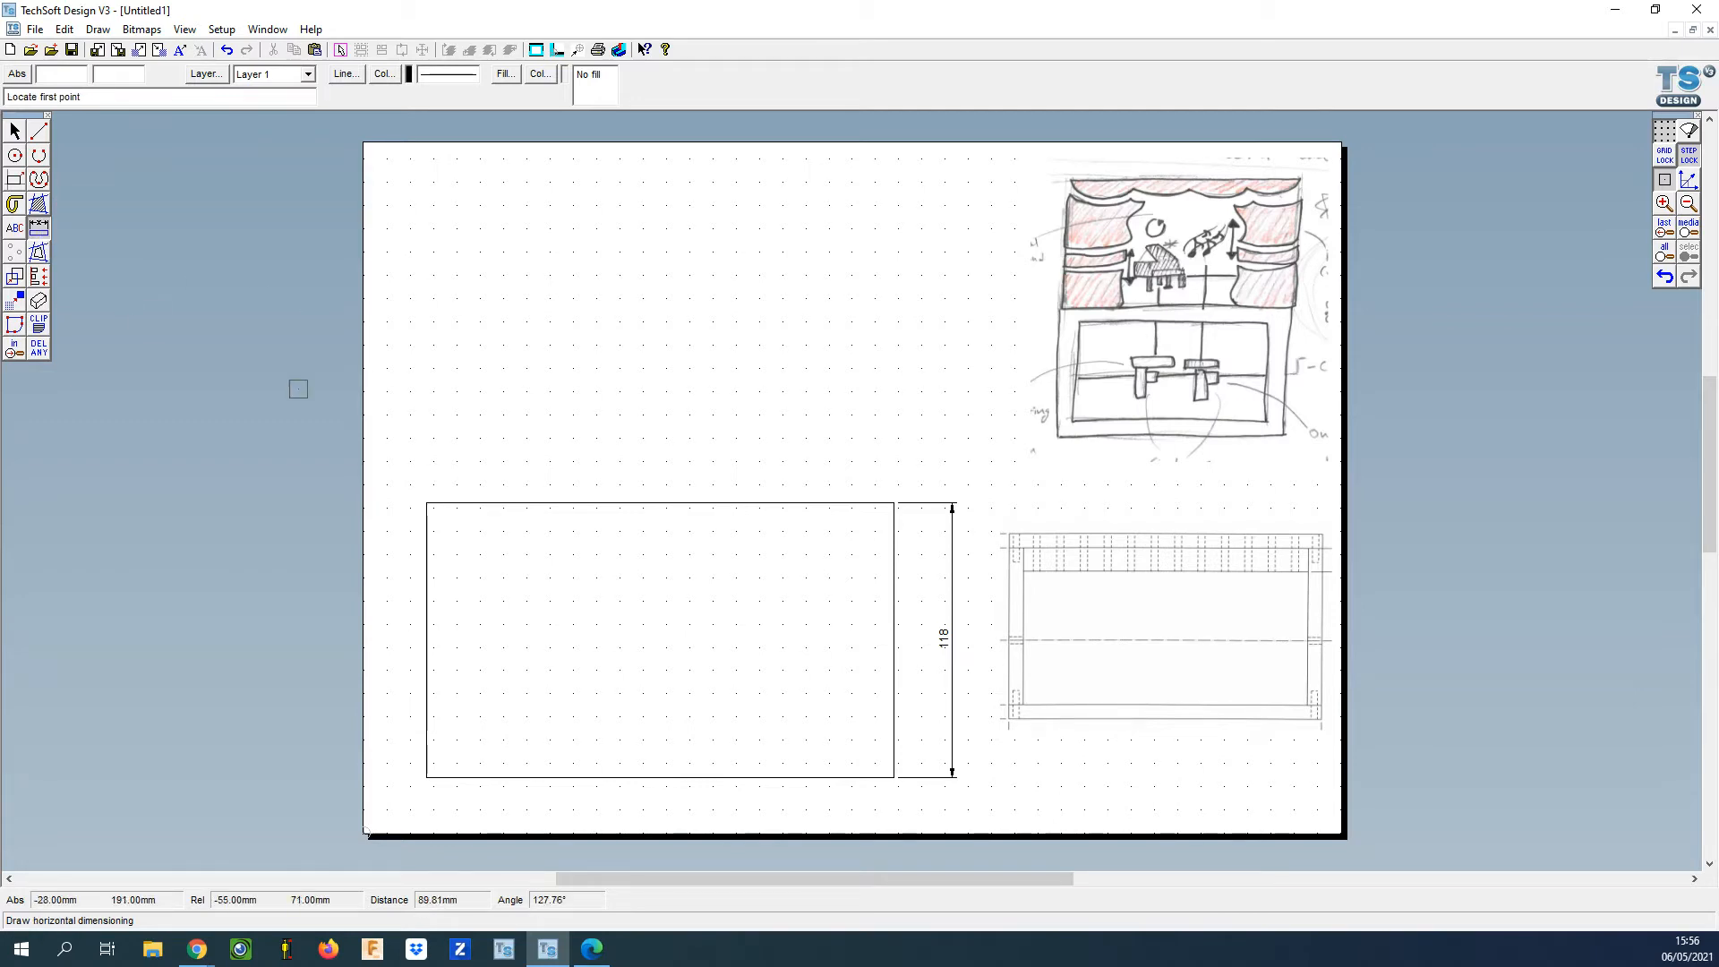
pyautogui.click(426, 503)
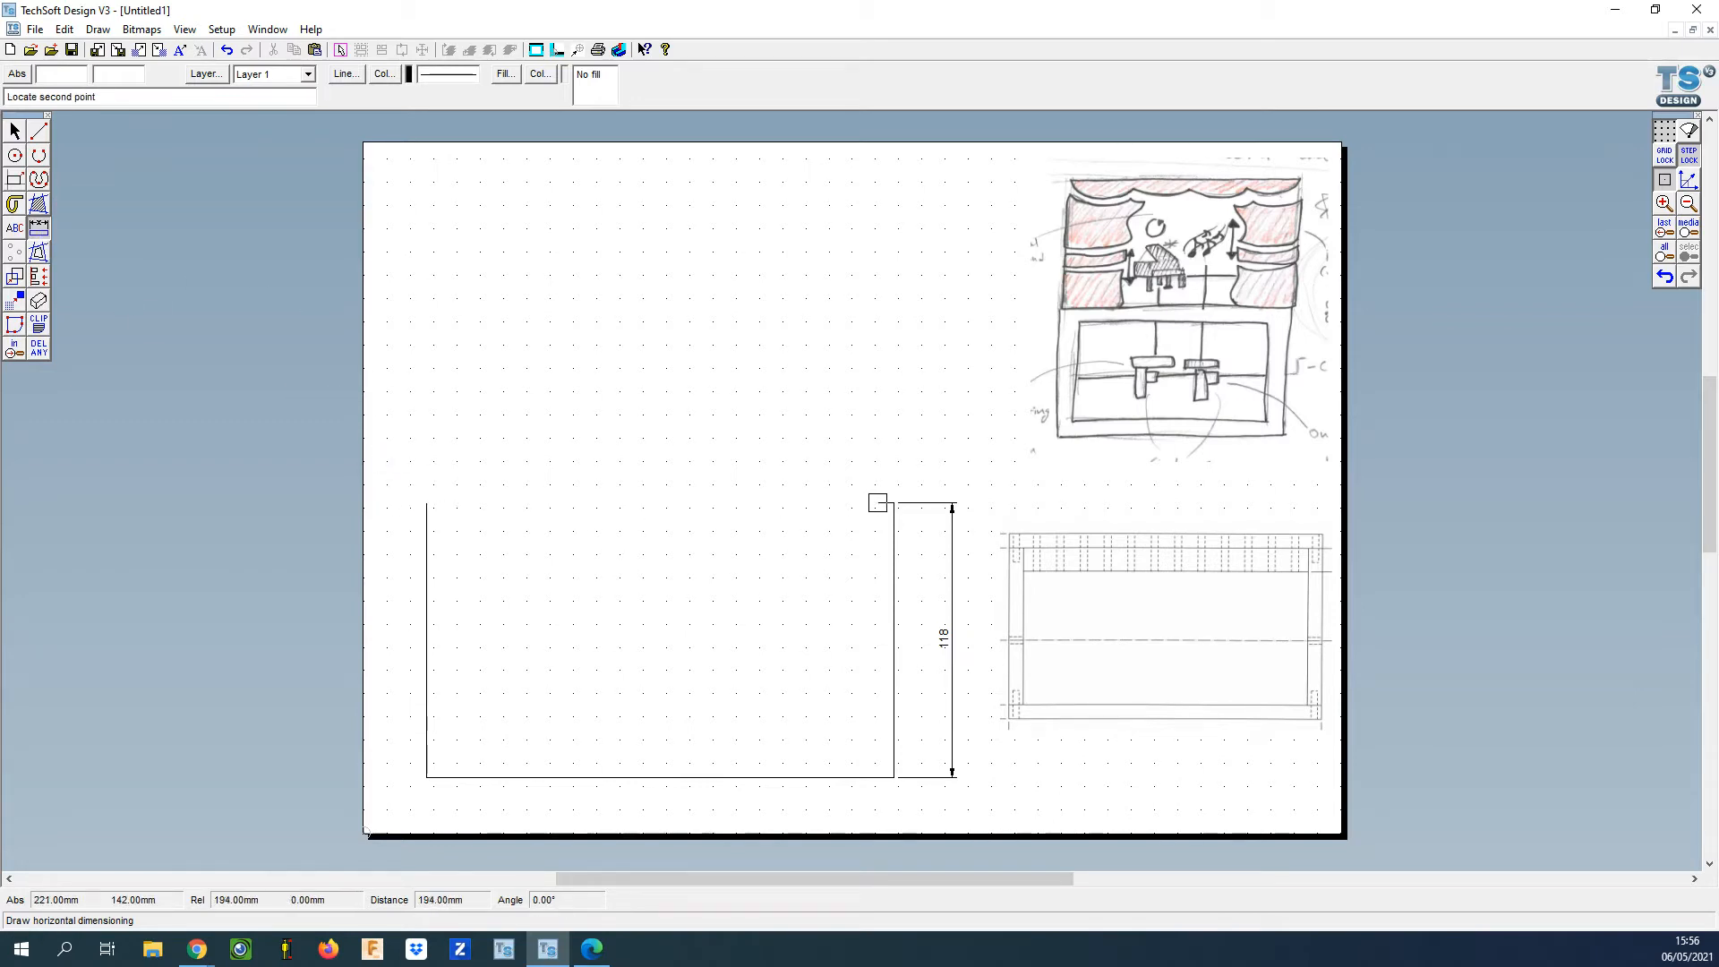
pyautogui.click(893, 503)
pyautogui.click(900, 466)
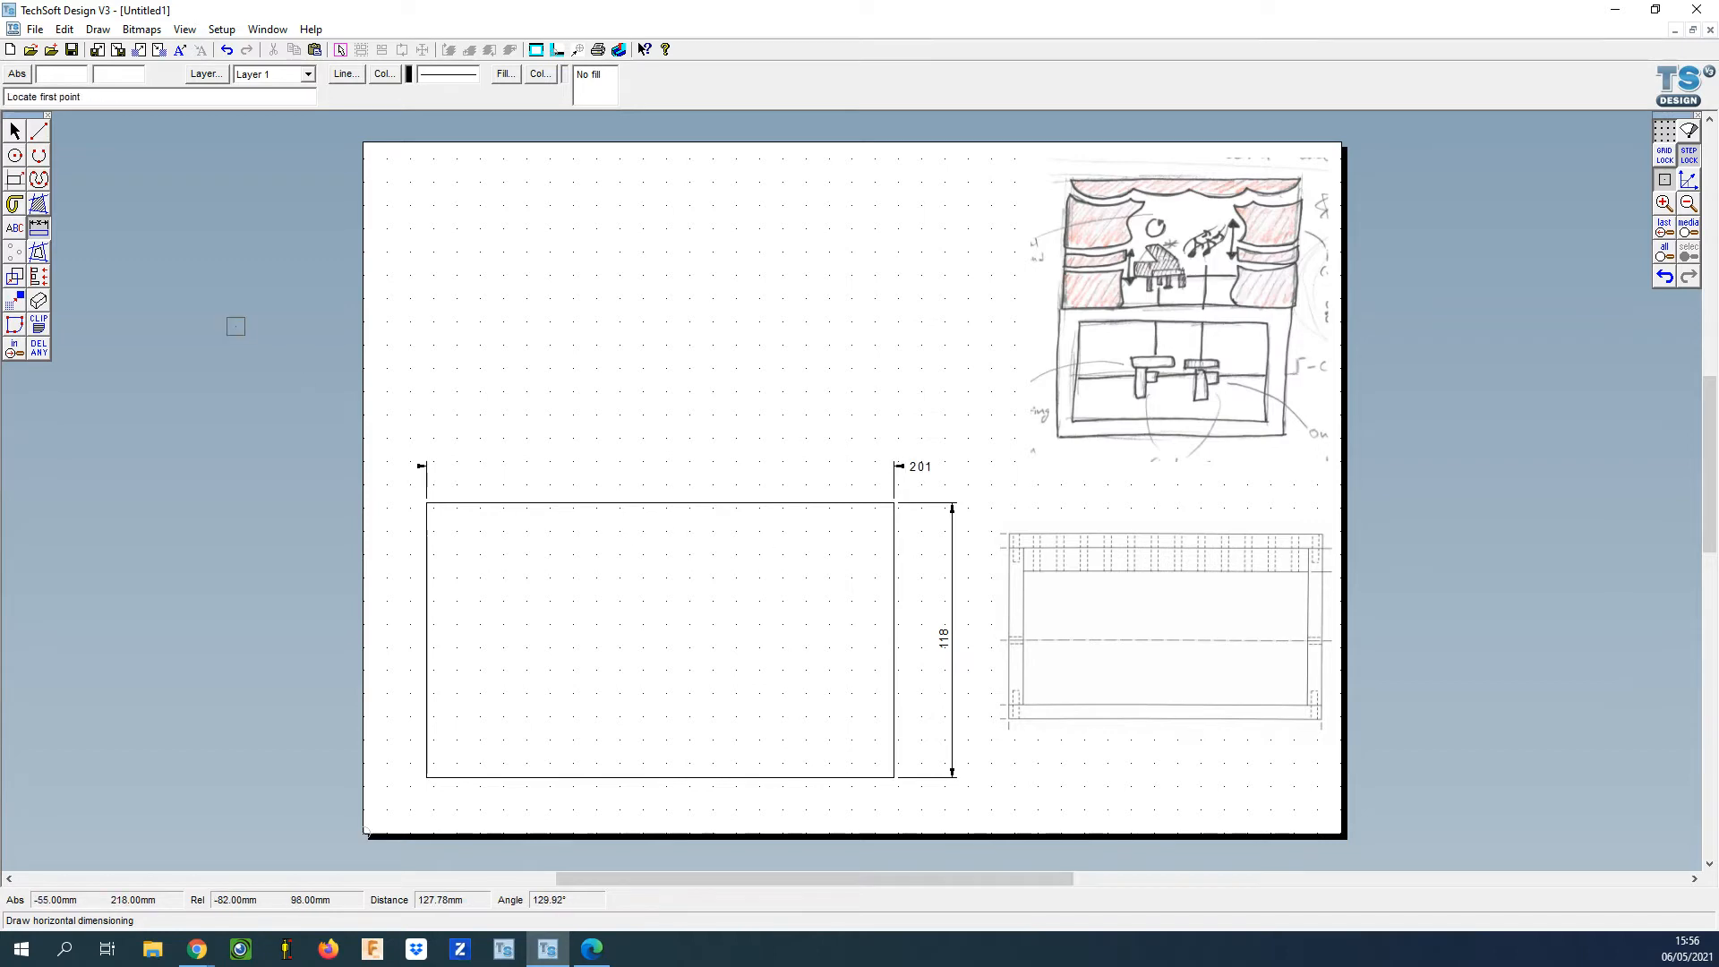
# Try to narrow the rectangle from its right edge and delete the horizontal dimension above it.
pyautogui.click(14, 131)
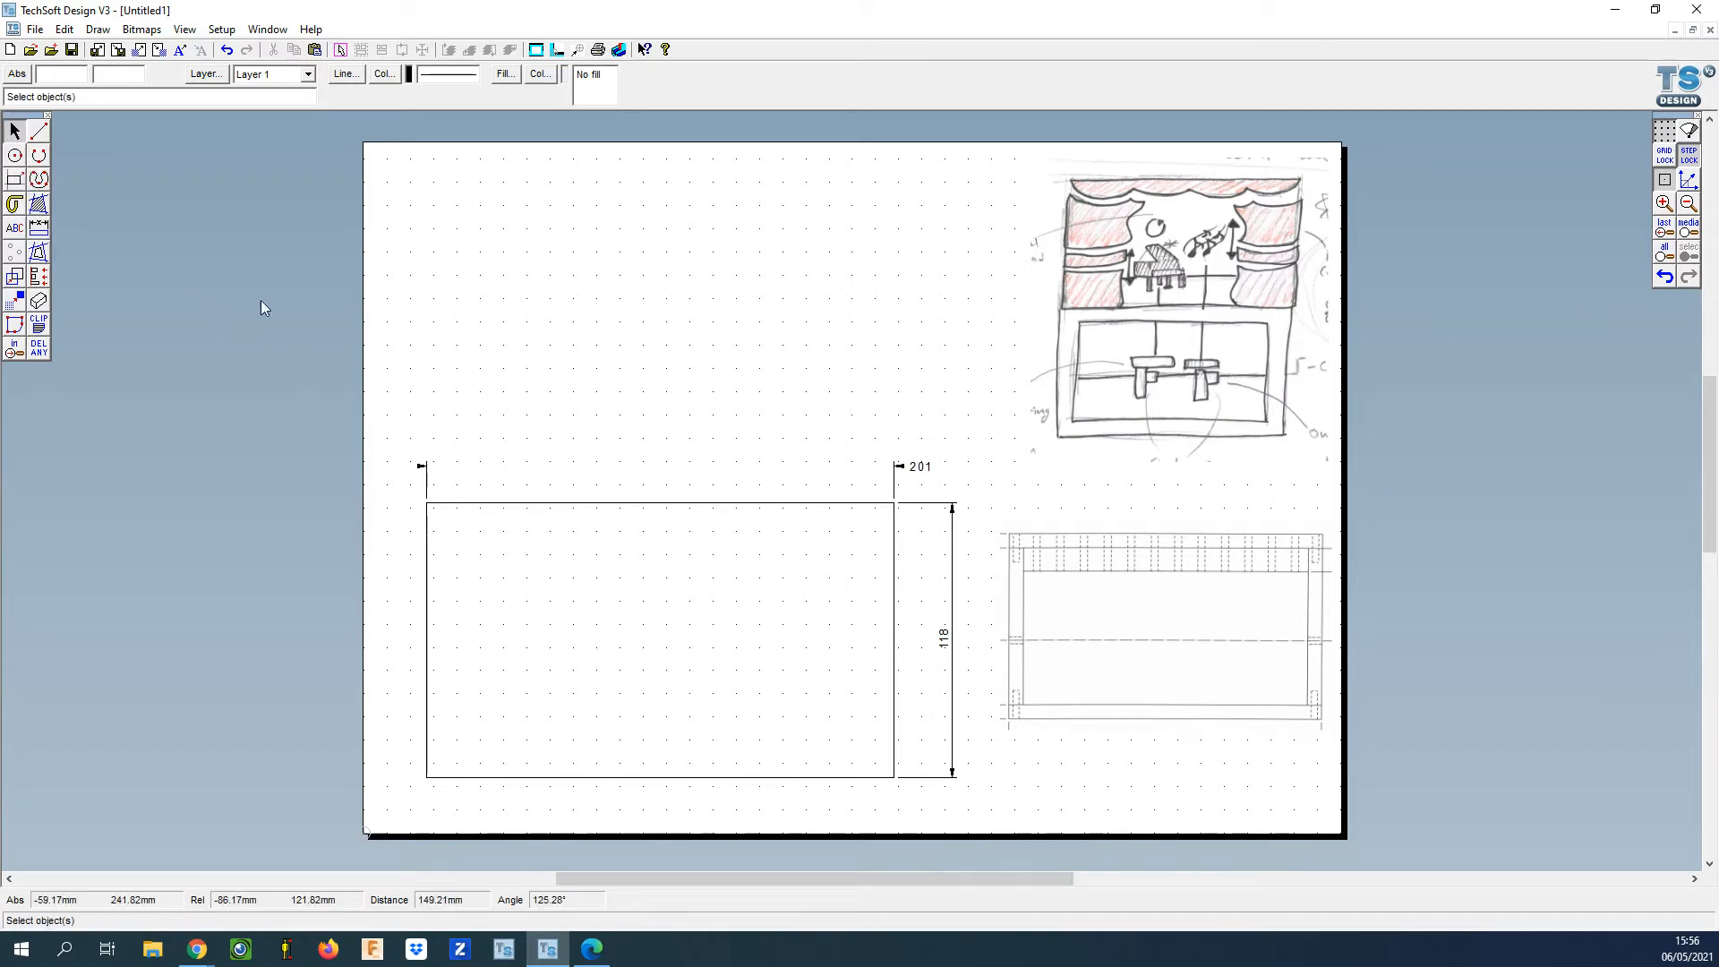
pyautogui.click(894, 651)
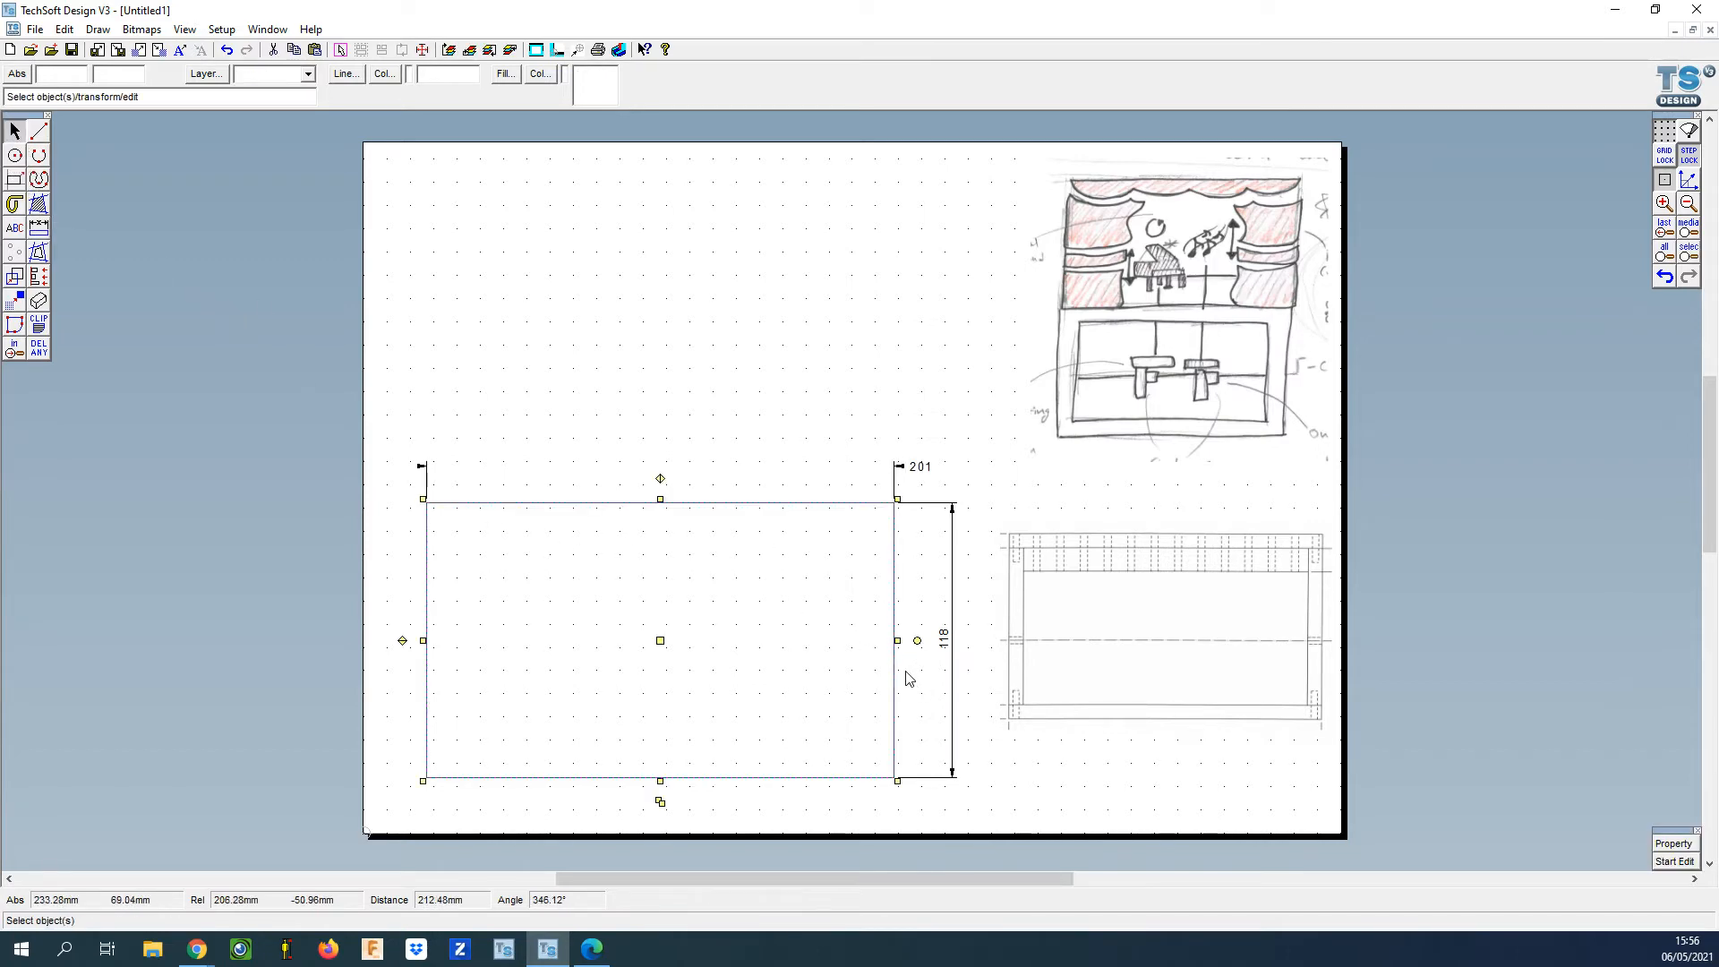
pyautogui.moveTo(899, 640); pyautogui.dragTo(895, 640)
pyautogui.click(921, 472)
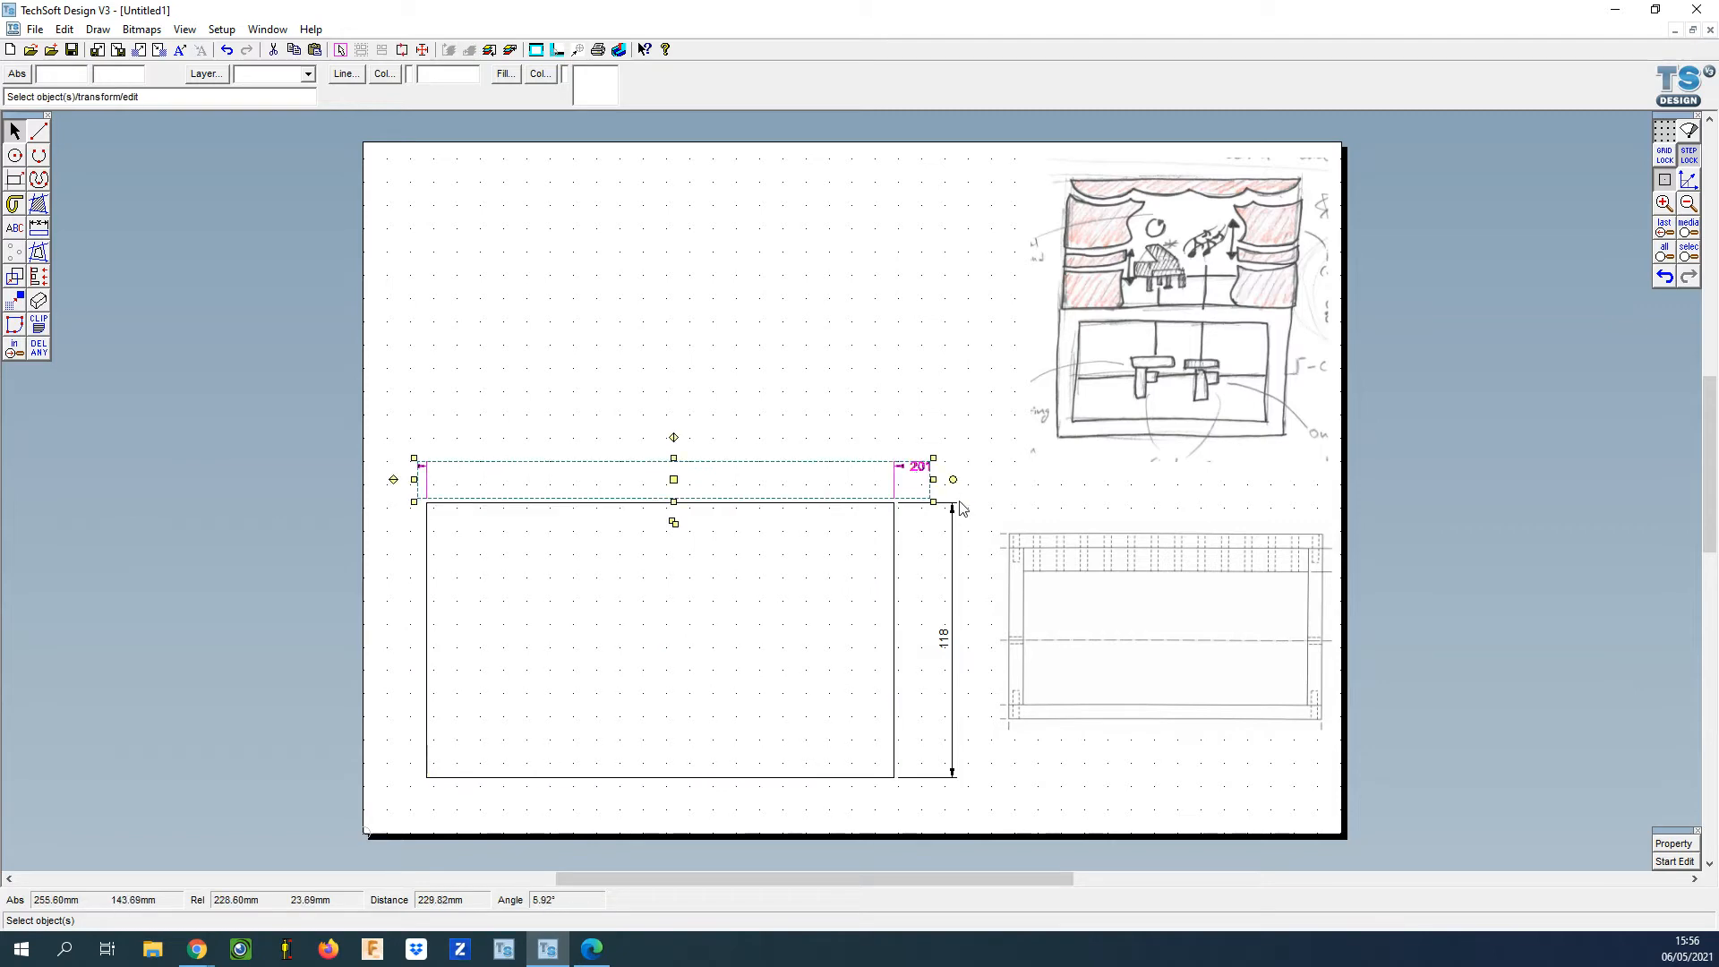
pyautogui.press('Delete')
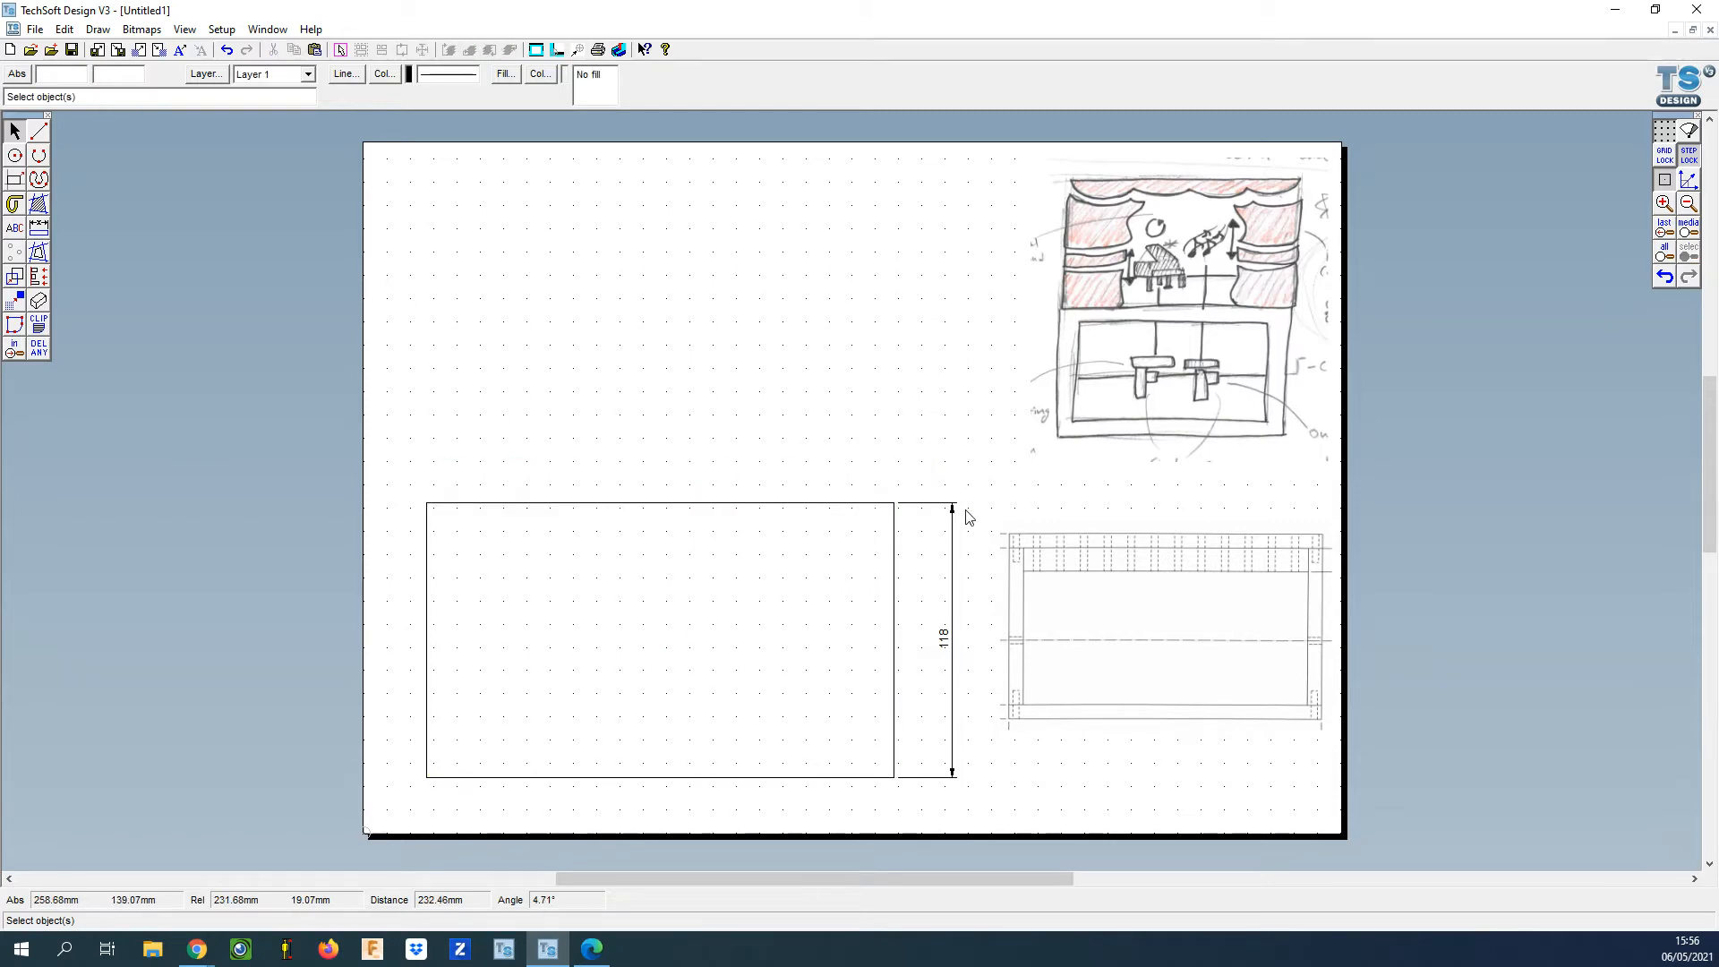
# Dimension the rectangle's width between its upper corners, placing the dimension line well above the upper edge.
pyautogui.click(38, 226)
pyautogui.click(427, 502)
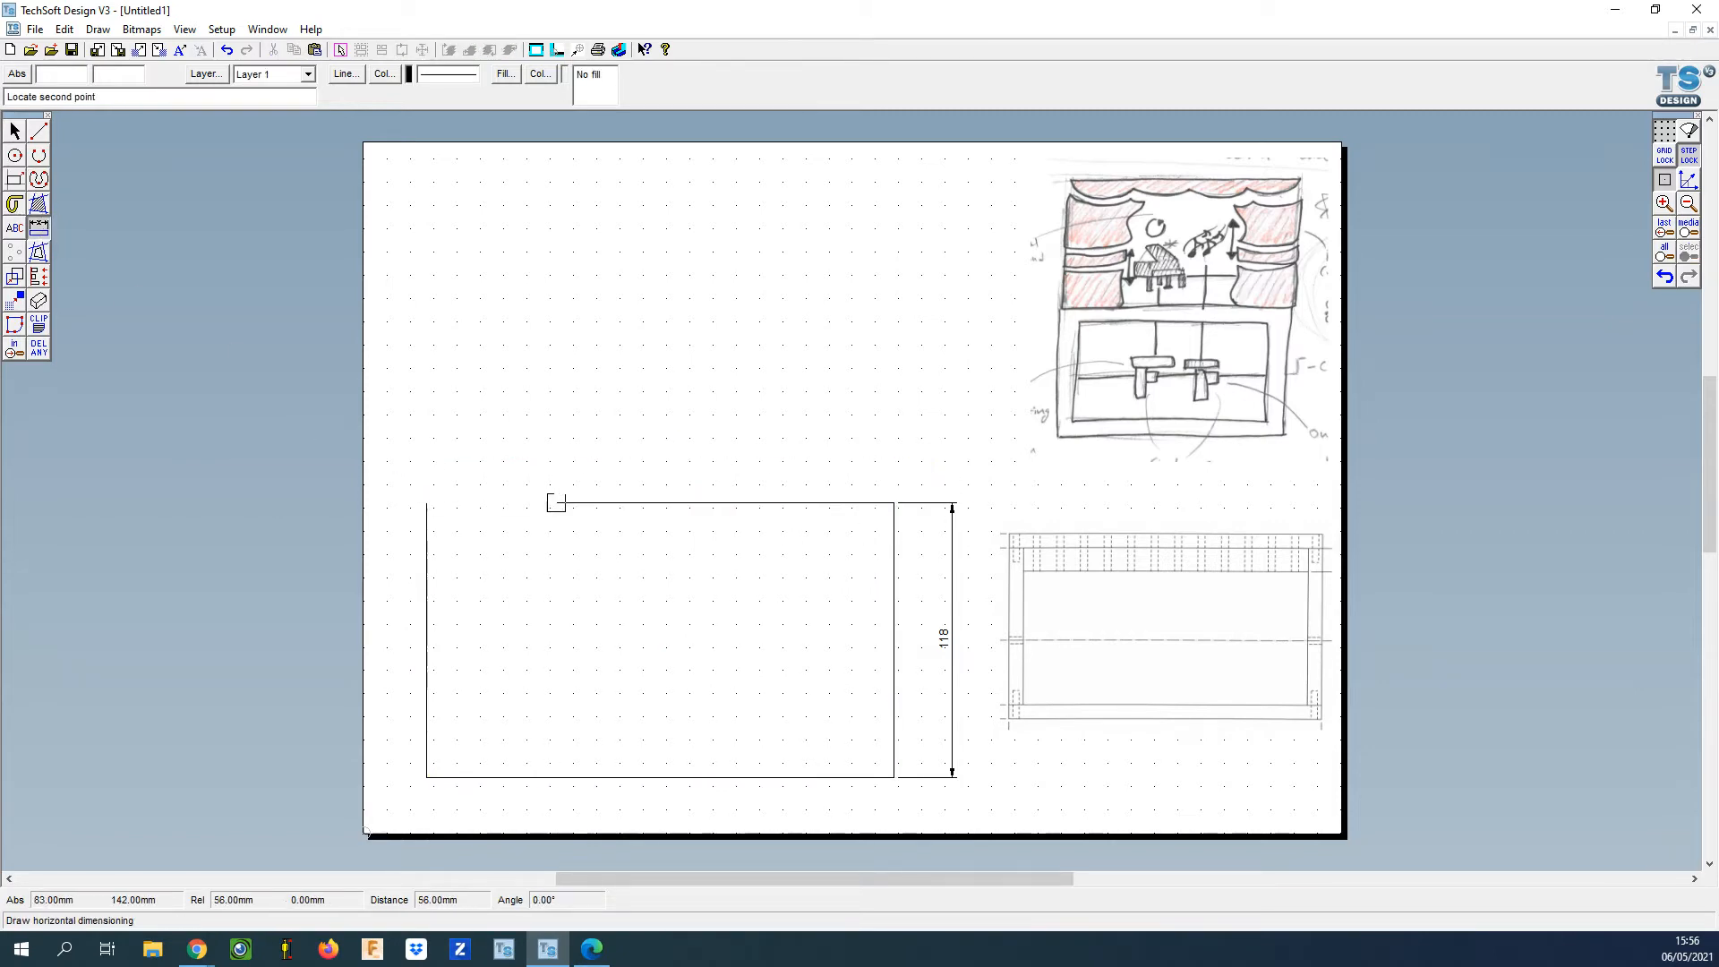
pyautogui.click(893, 502)
pyautogui.click(894, 410)
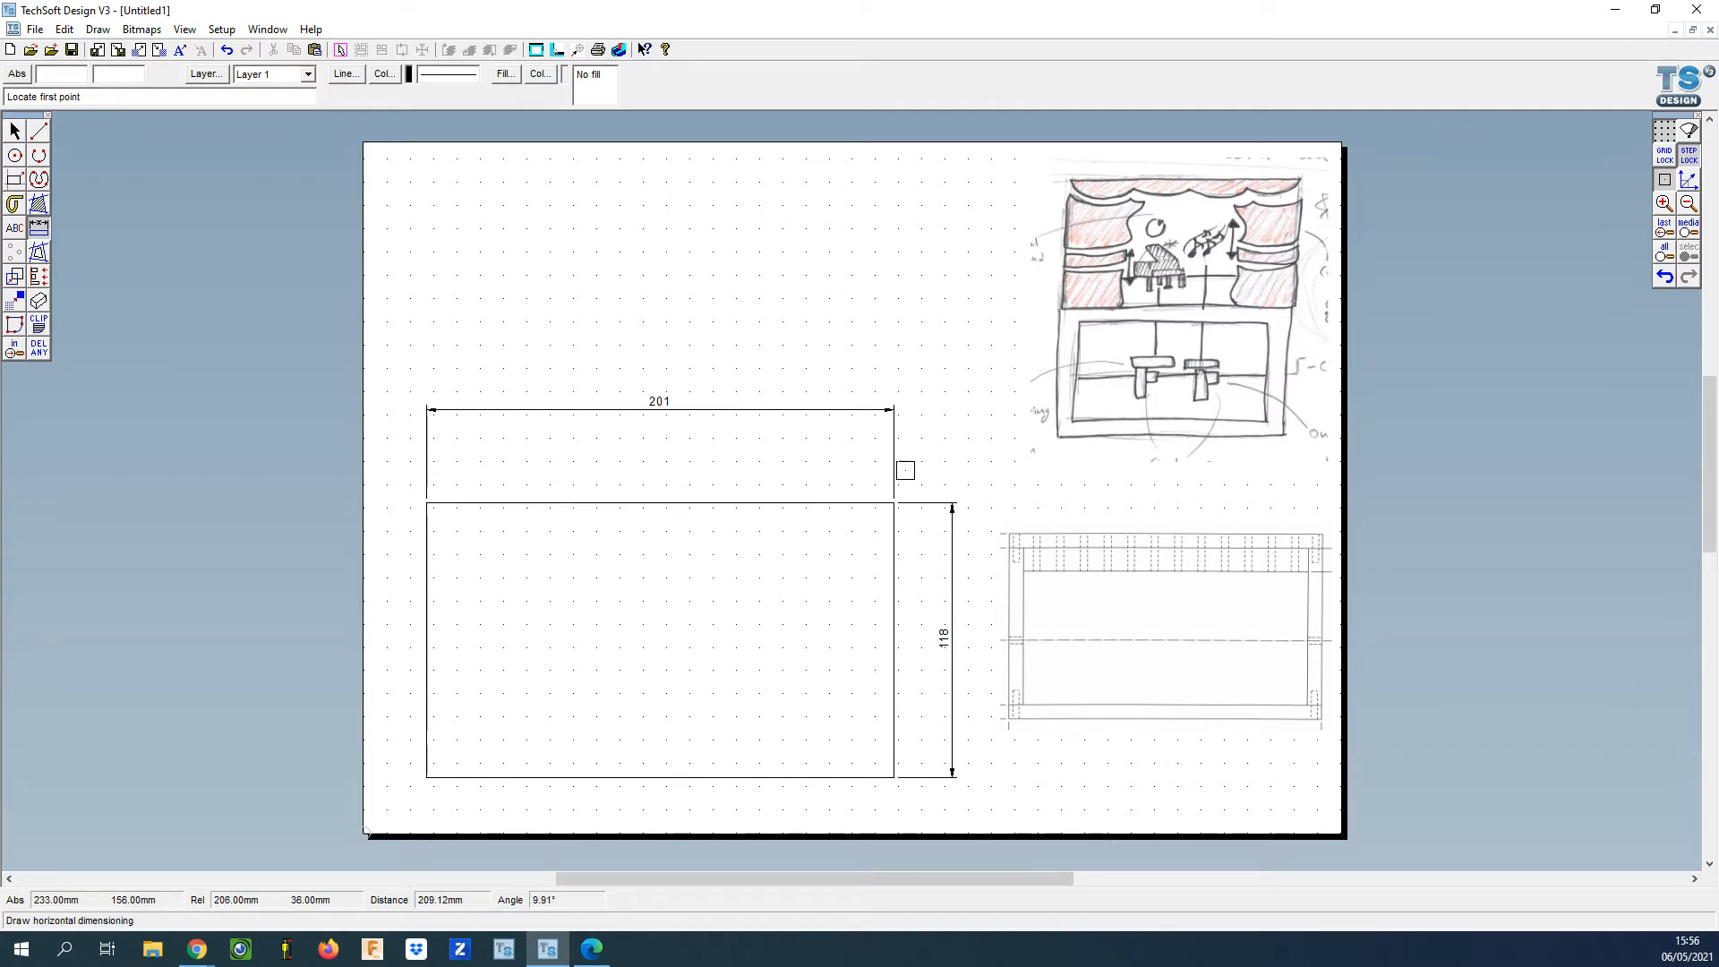
# Delete the width dimension and move the rectangle's right edge inward to make it about 199 mm wide.
pyautogui.click(14, 131)
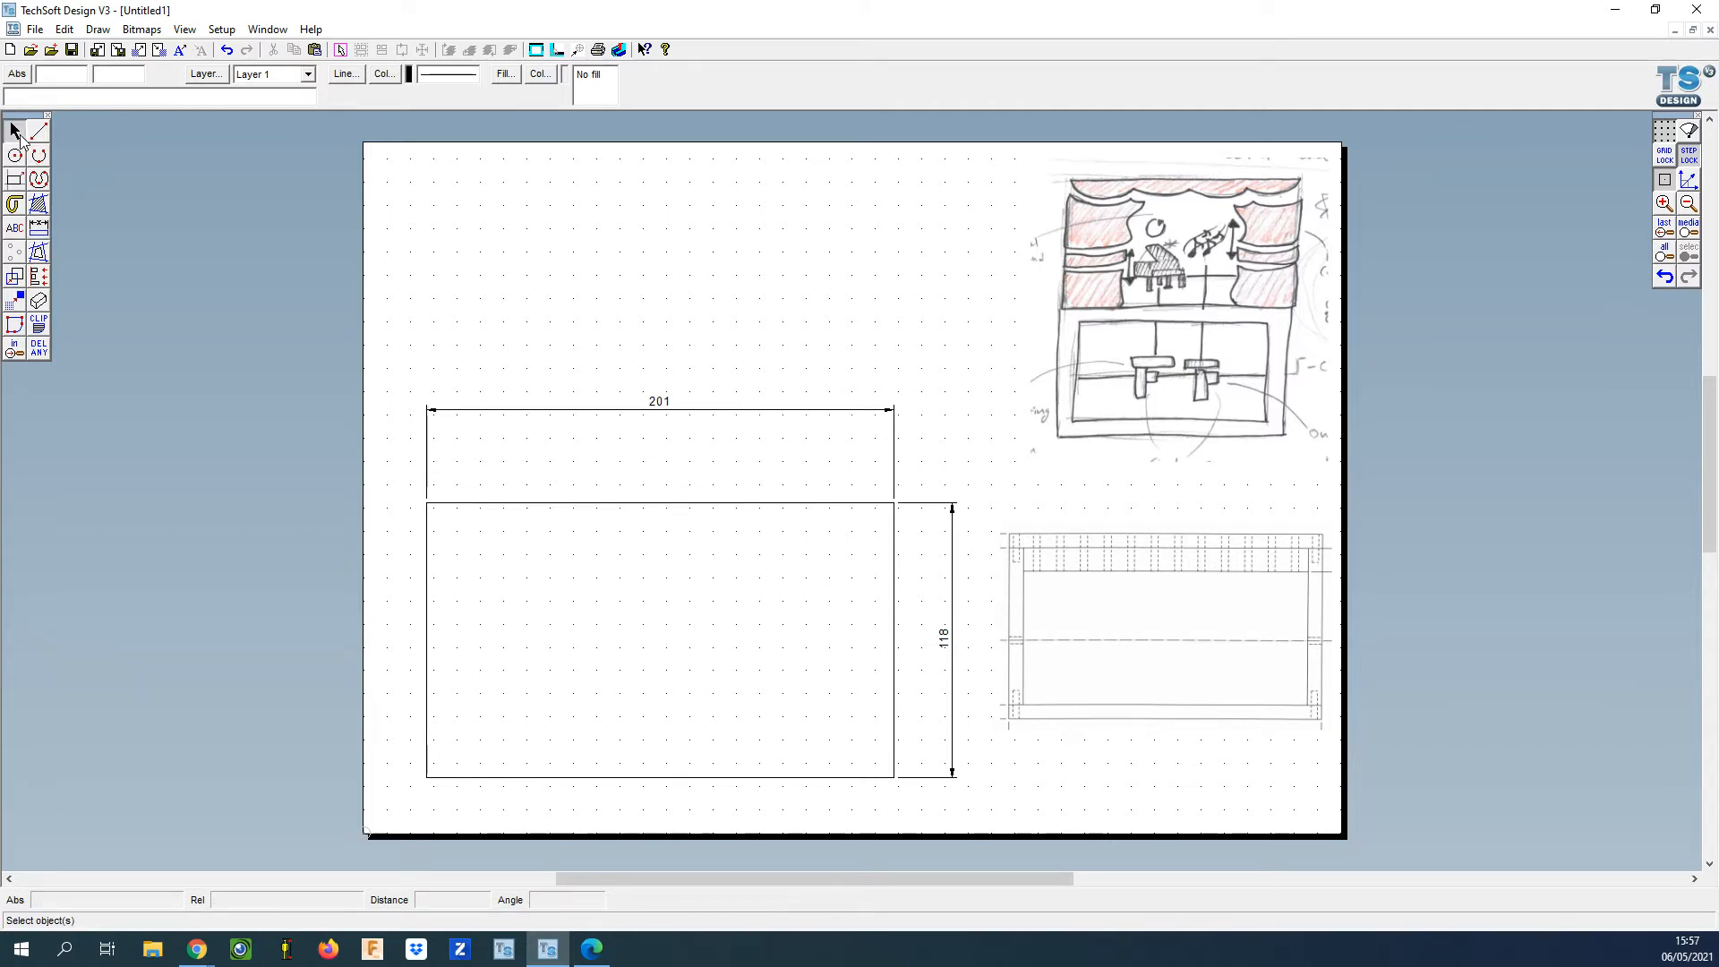
pyautogui.click(701, 410)
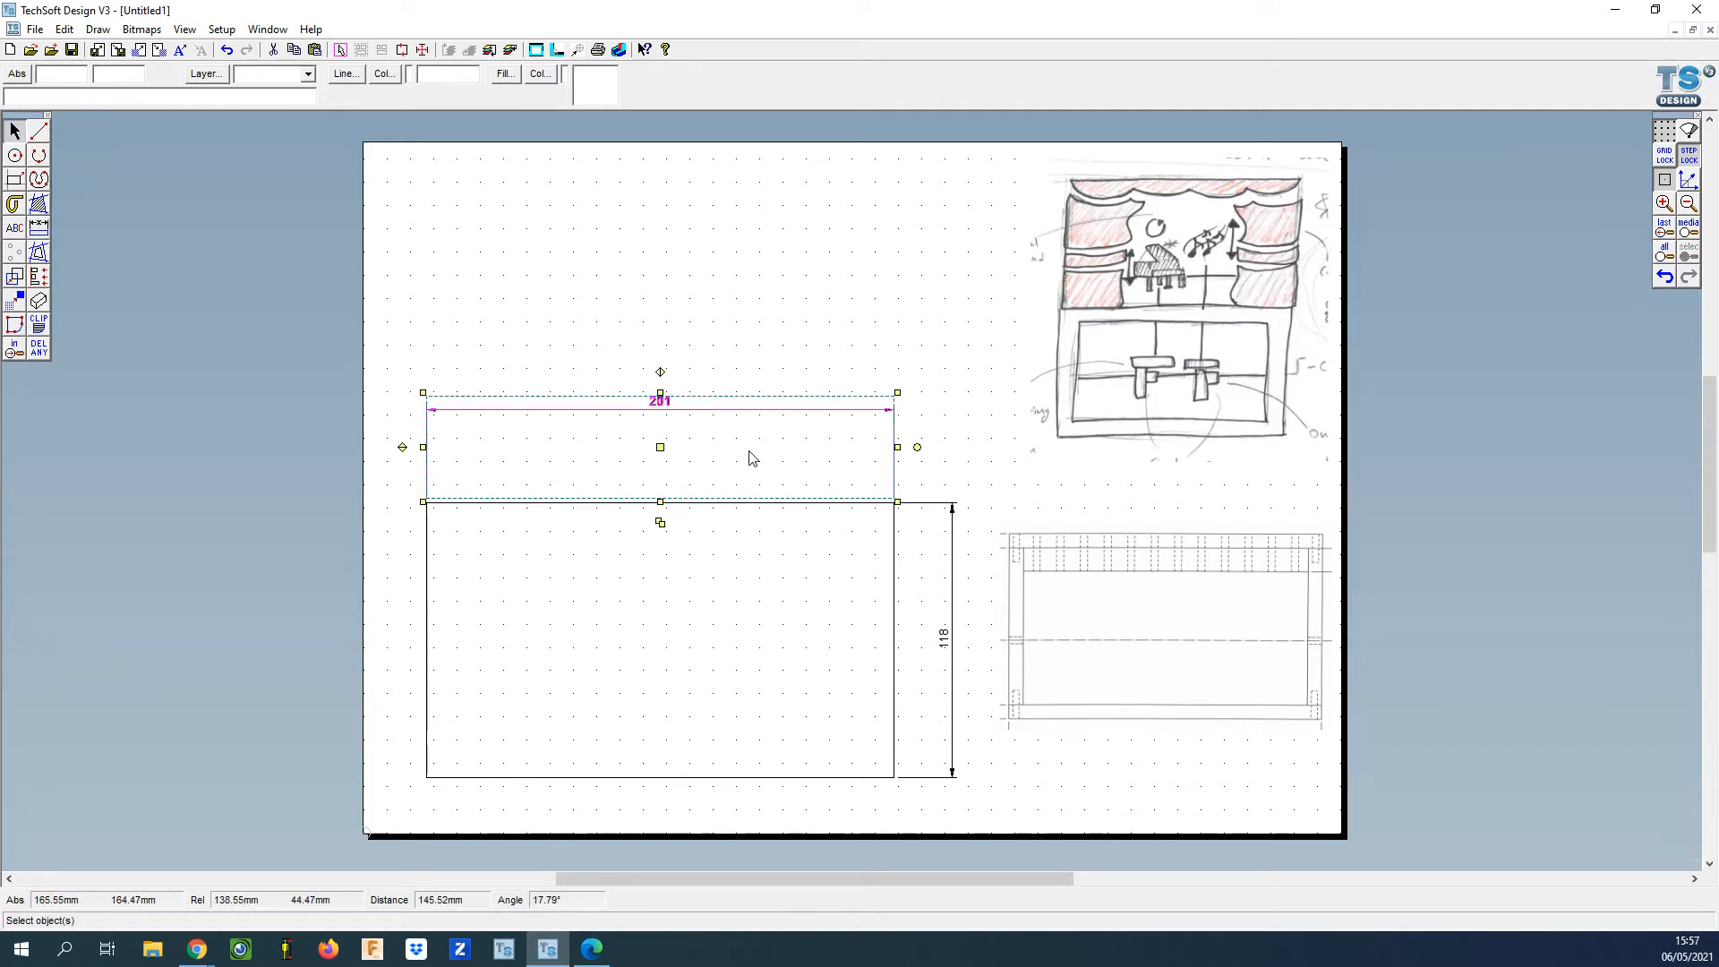
pyautogui.press('Delete')
pyautogui.scroll(2, 887, 598)
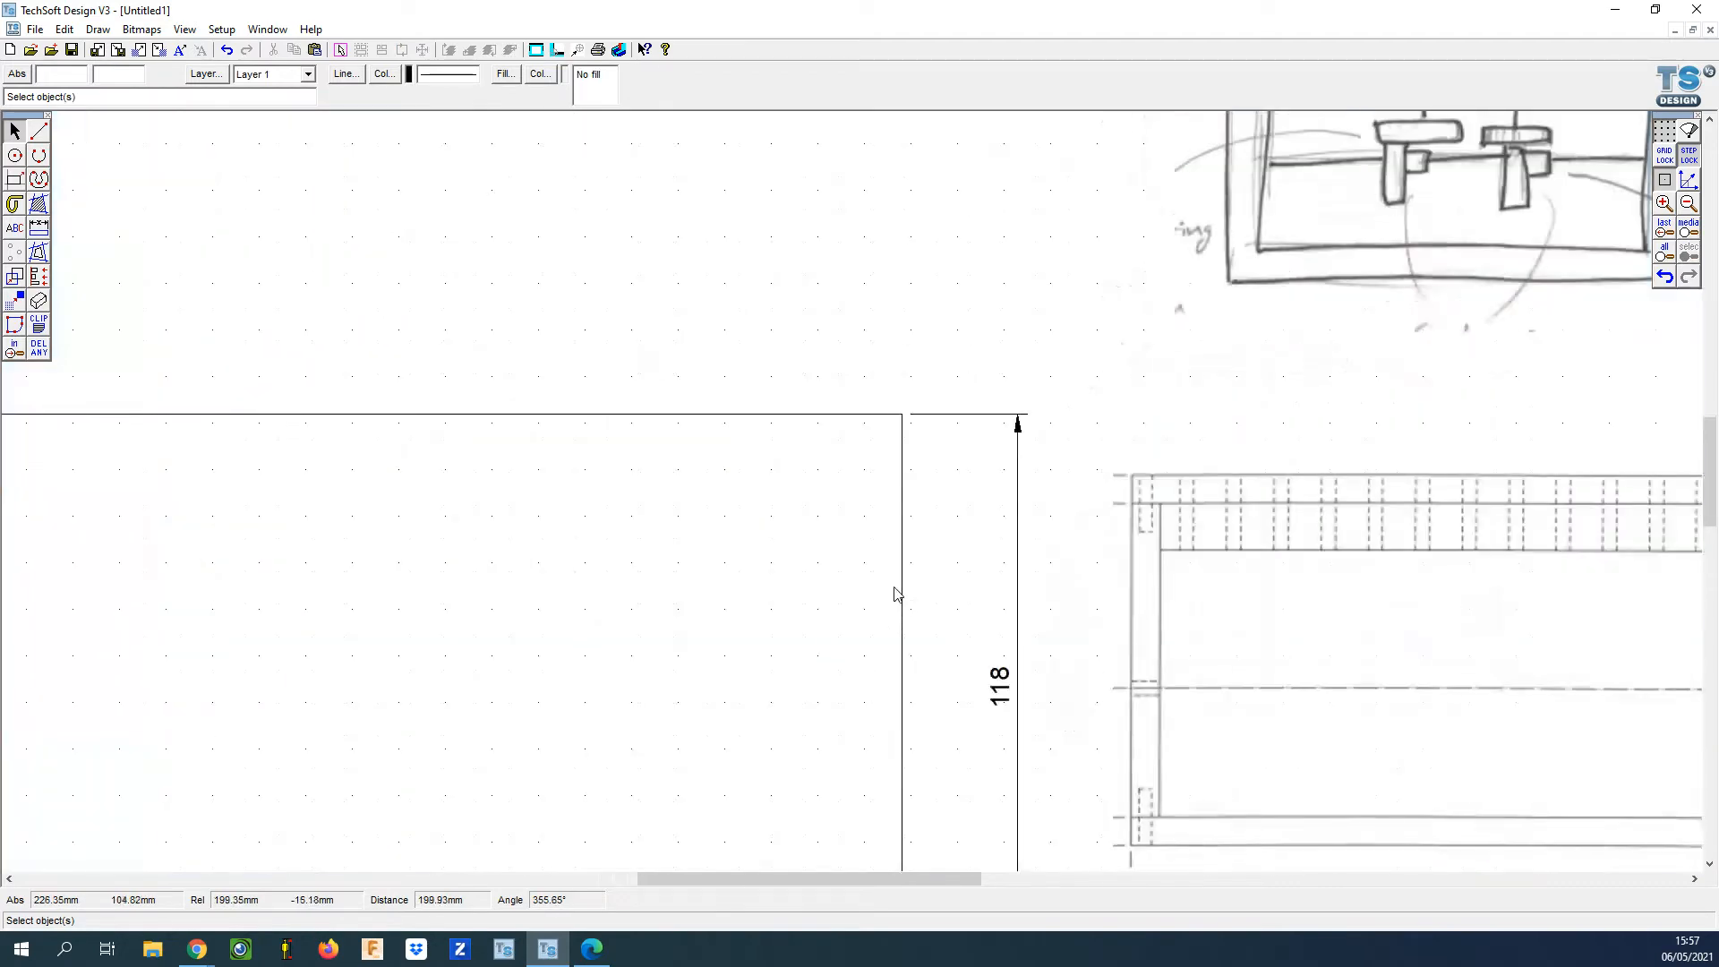
pyautogui.click(906, 631)
pyautogui.moveTo(905, 688); pyautogui.dragTo(895, 690)
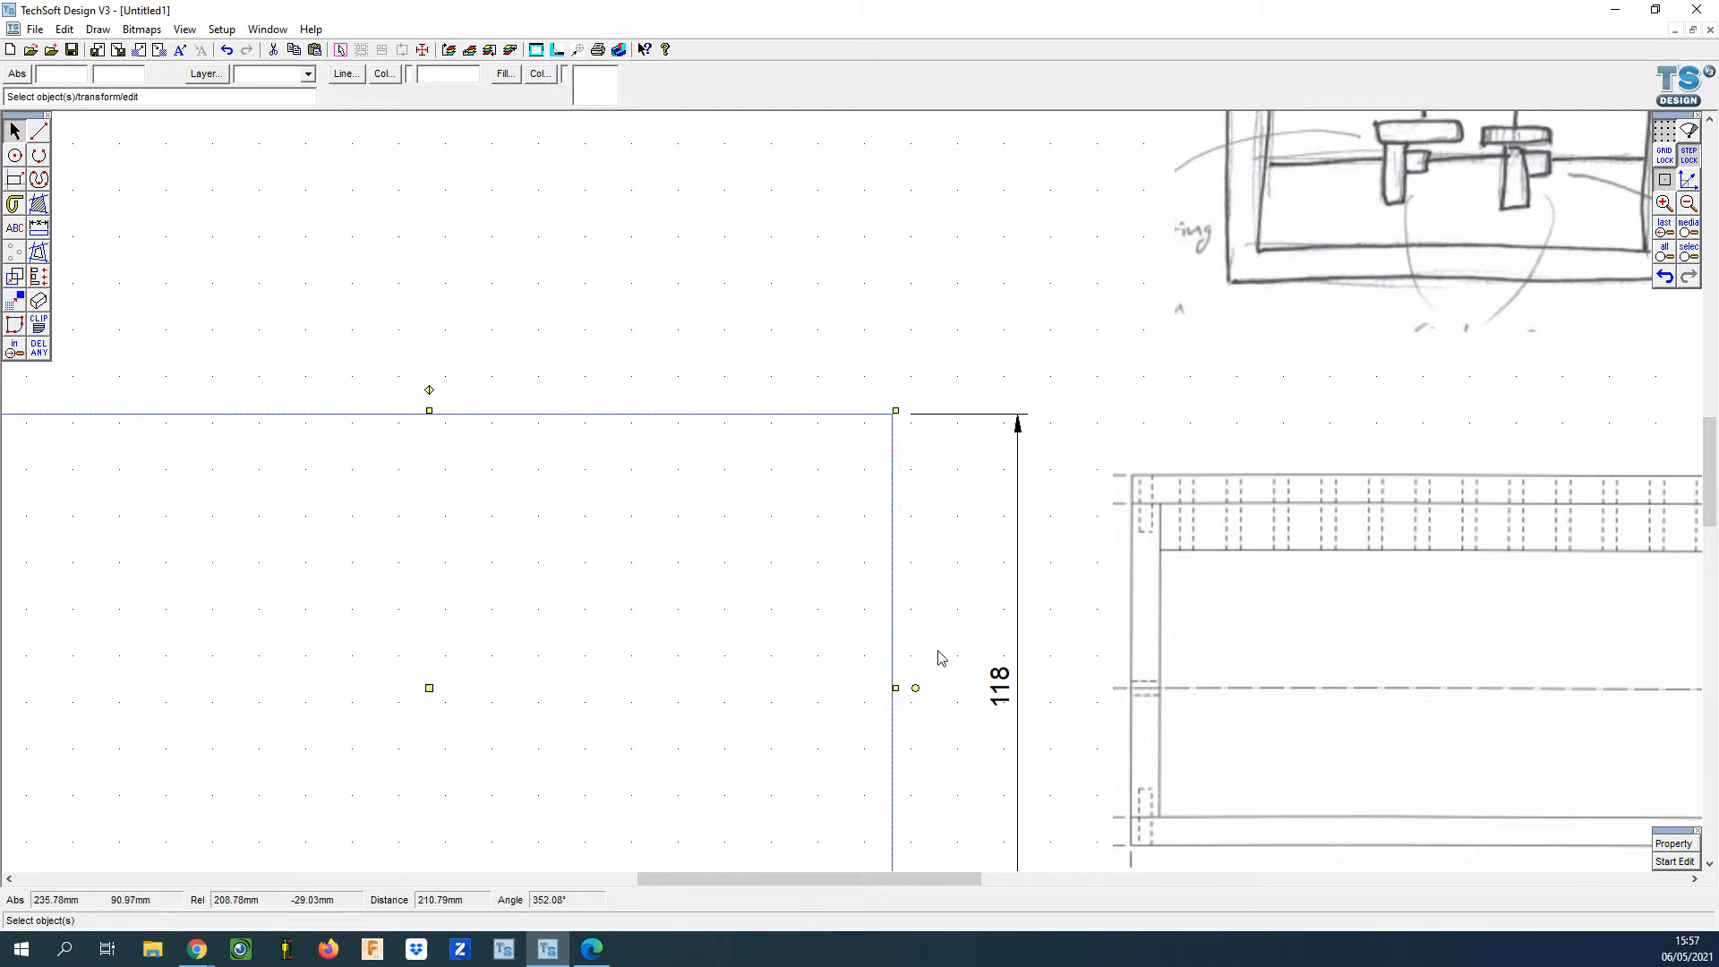
# Dimension the narrowed rectangle's width between its upper corners, placing the dimension above the upper edge.
pyautogui.scroll(-1, 939, 658)
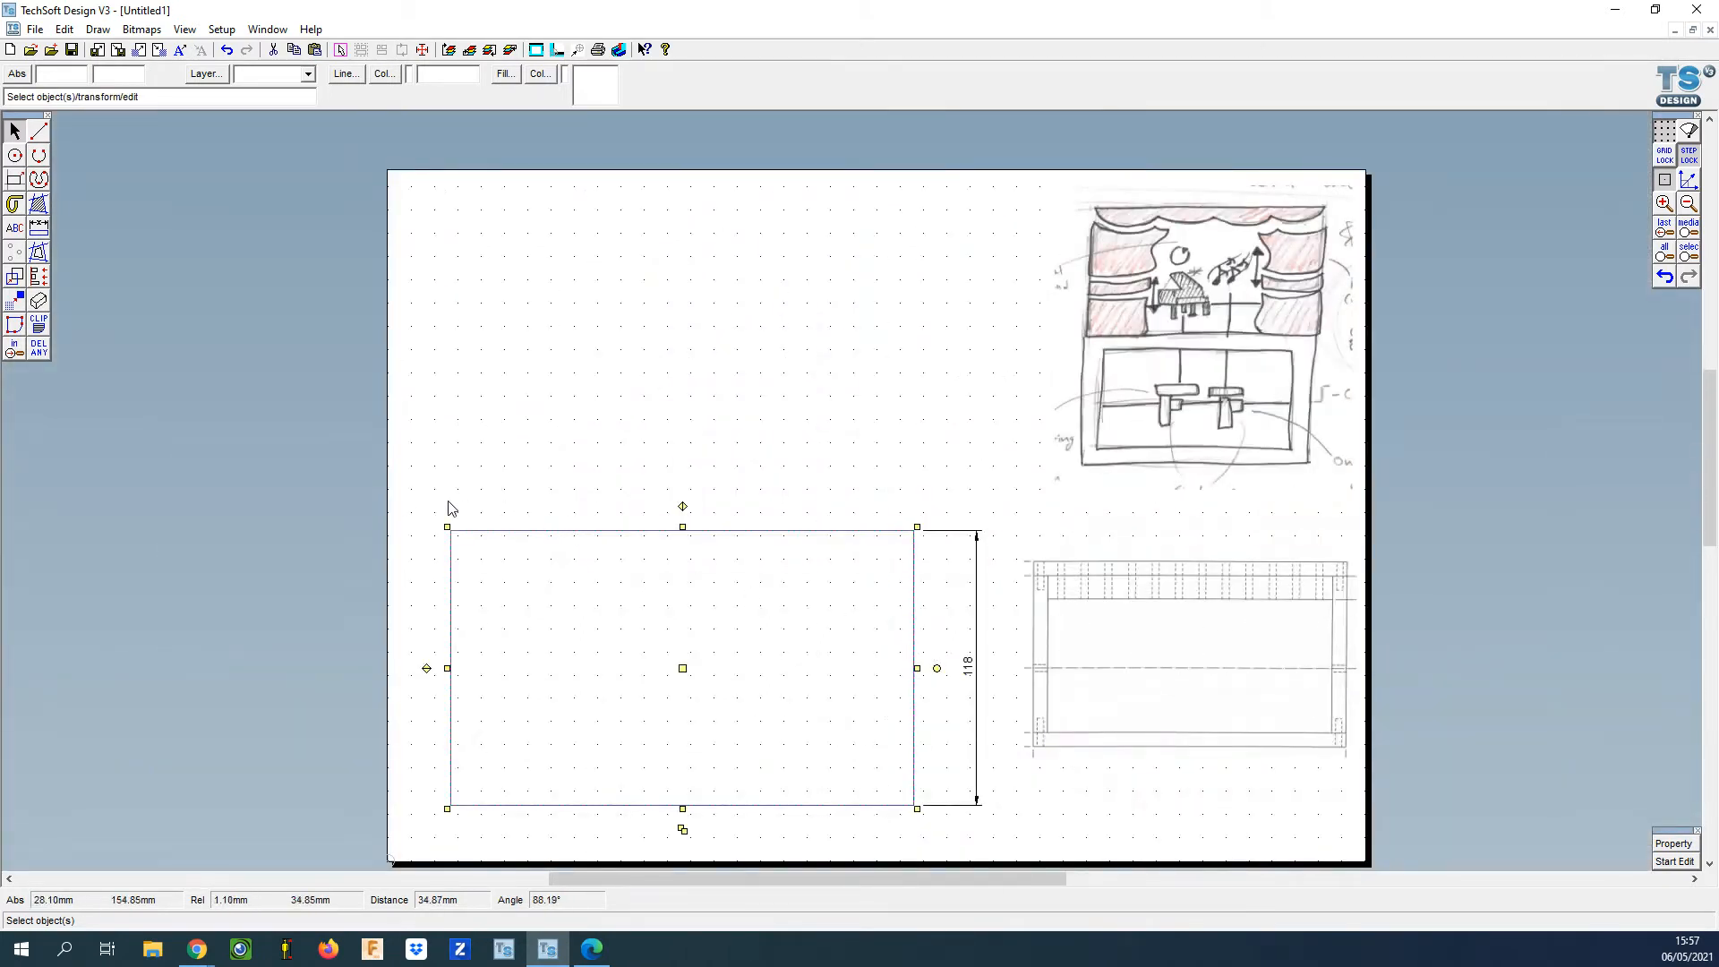
pyautogui.click(397, 501)
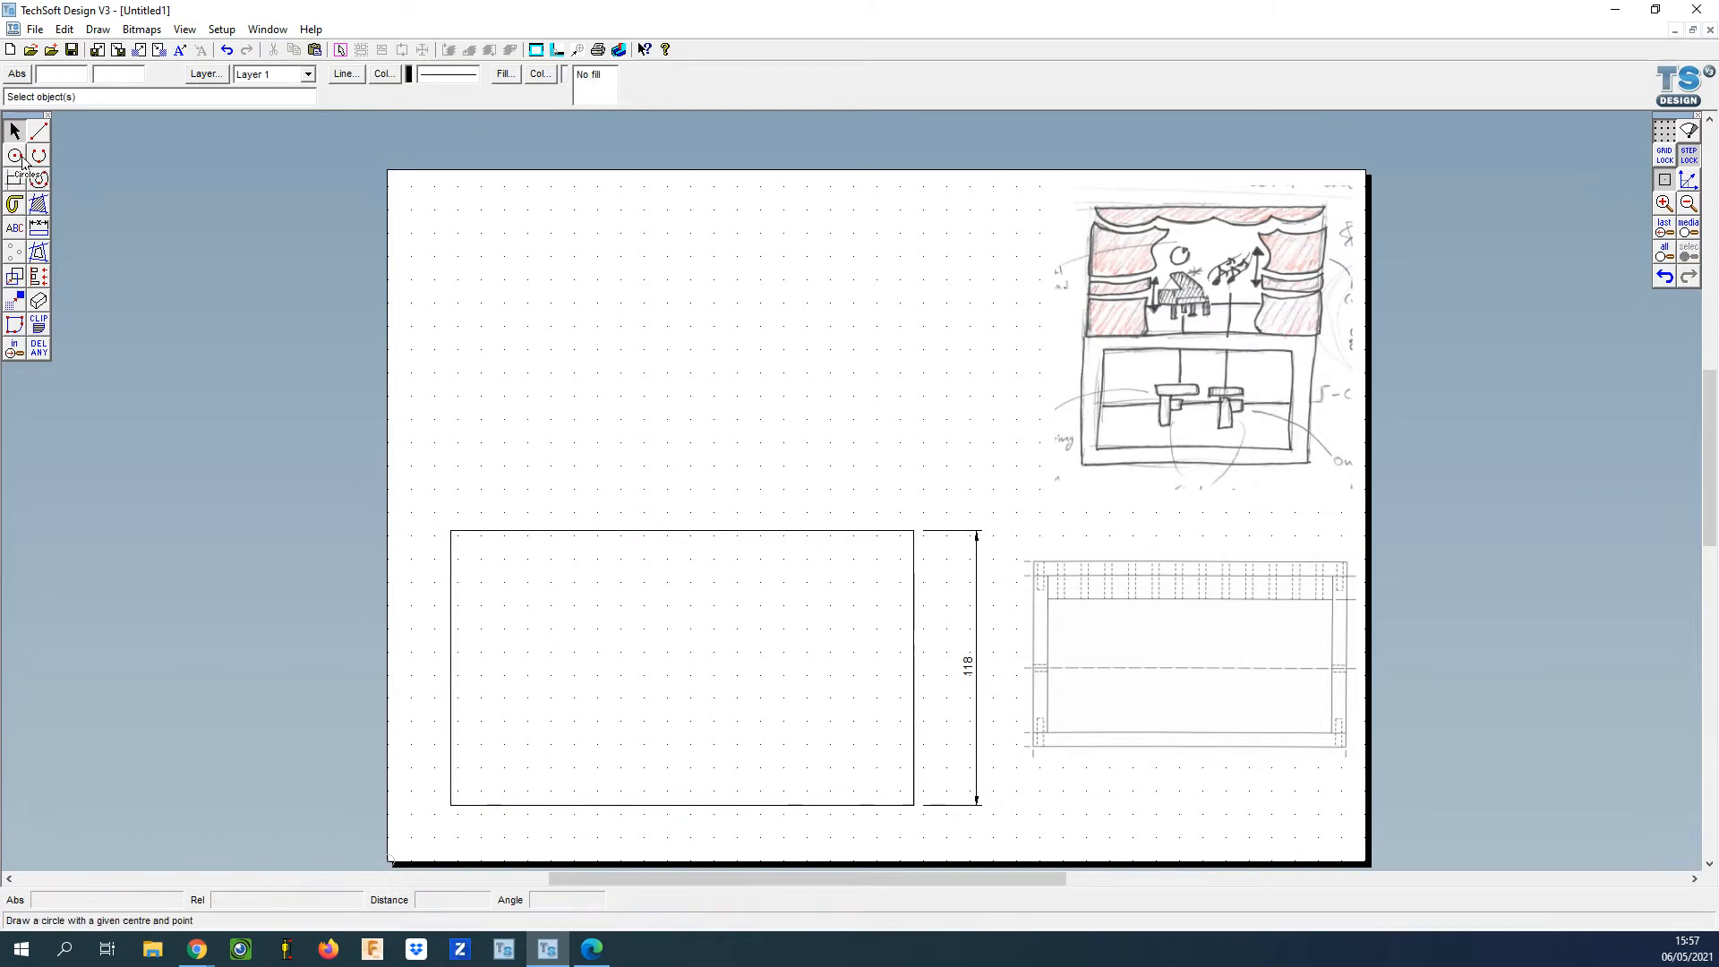
pyautogui.click(39, 227)
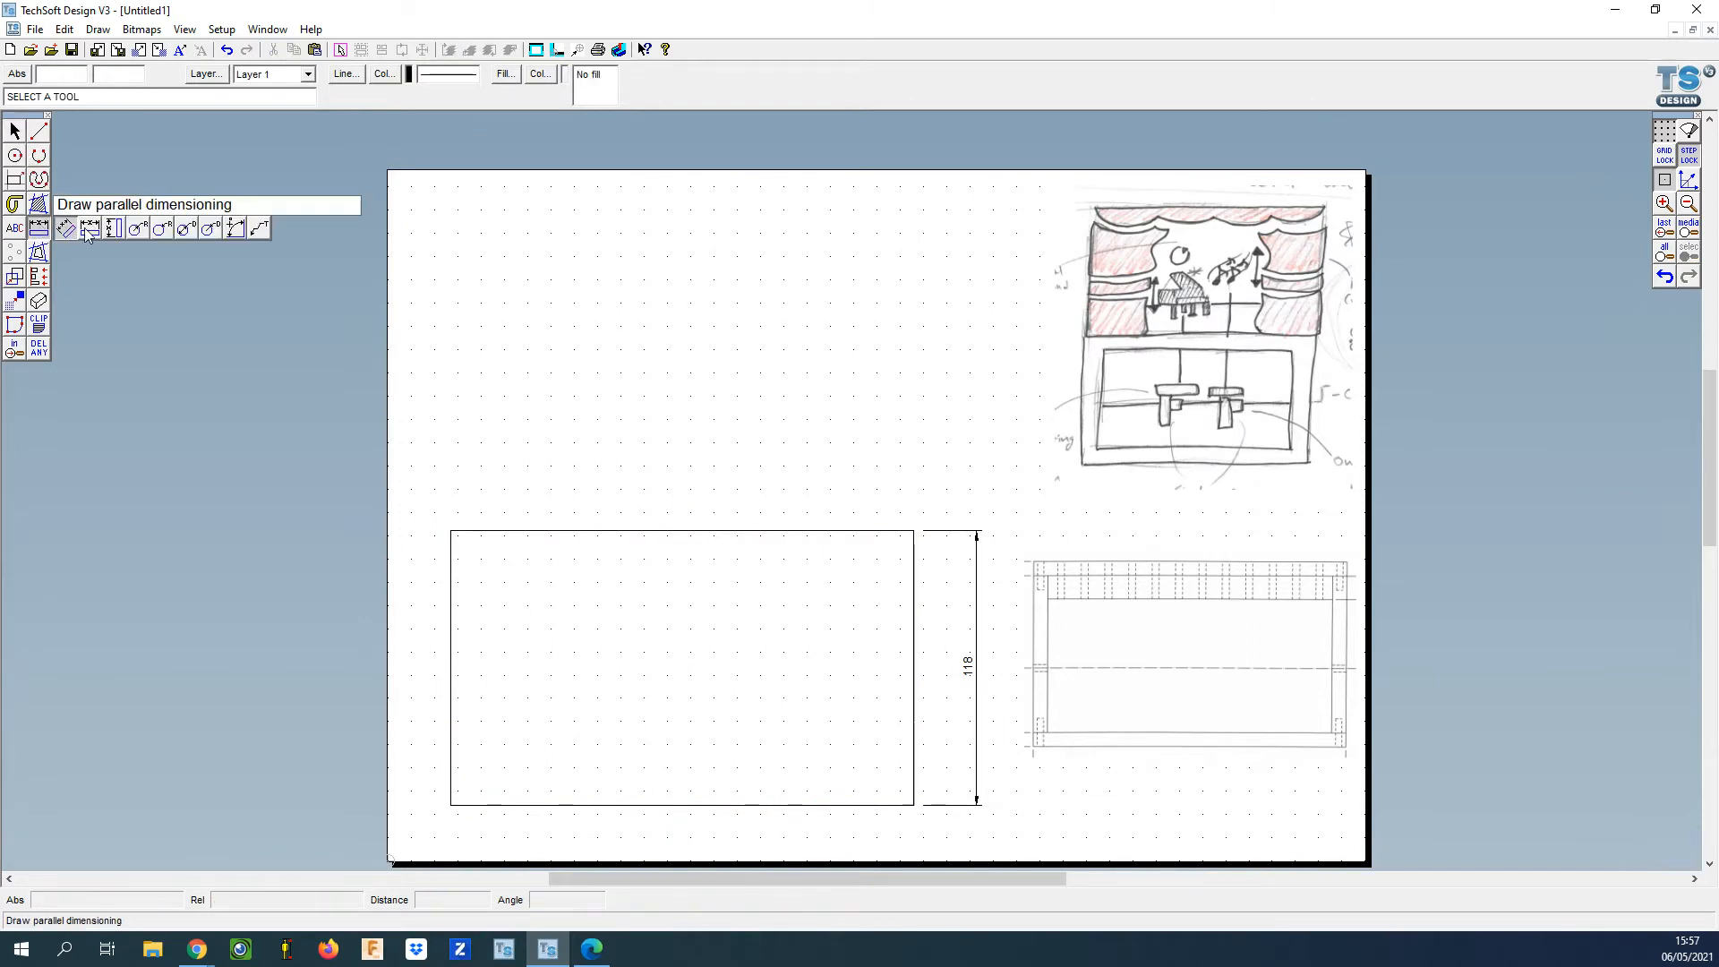
pyautogui.click(89, 229)
pyautogui.click(450, 531)
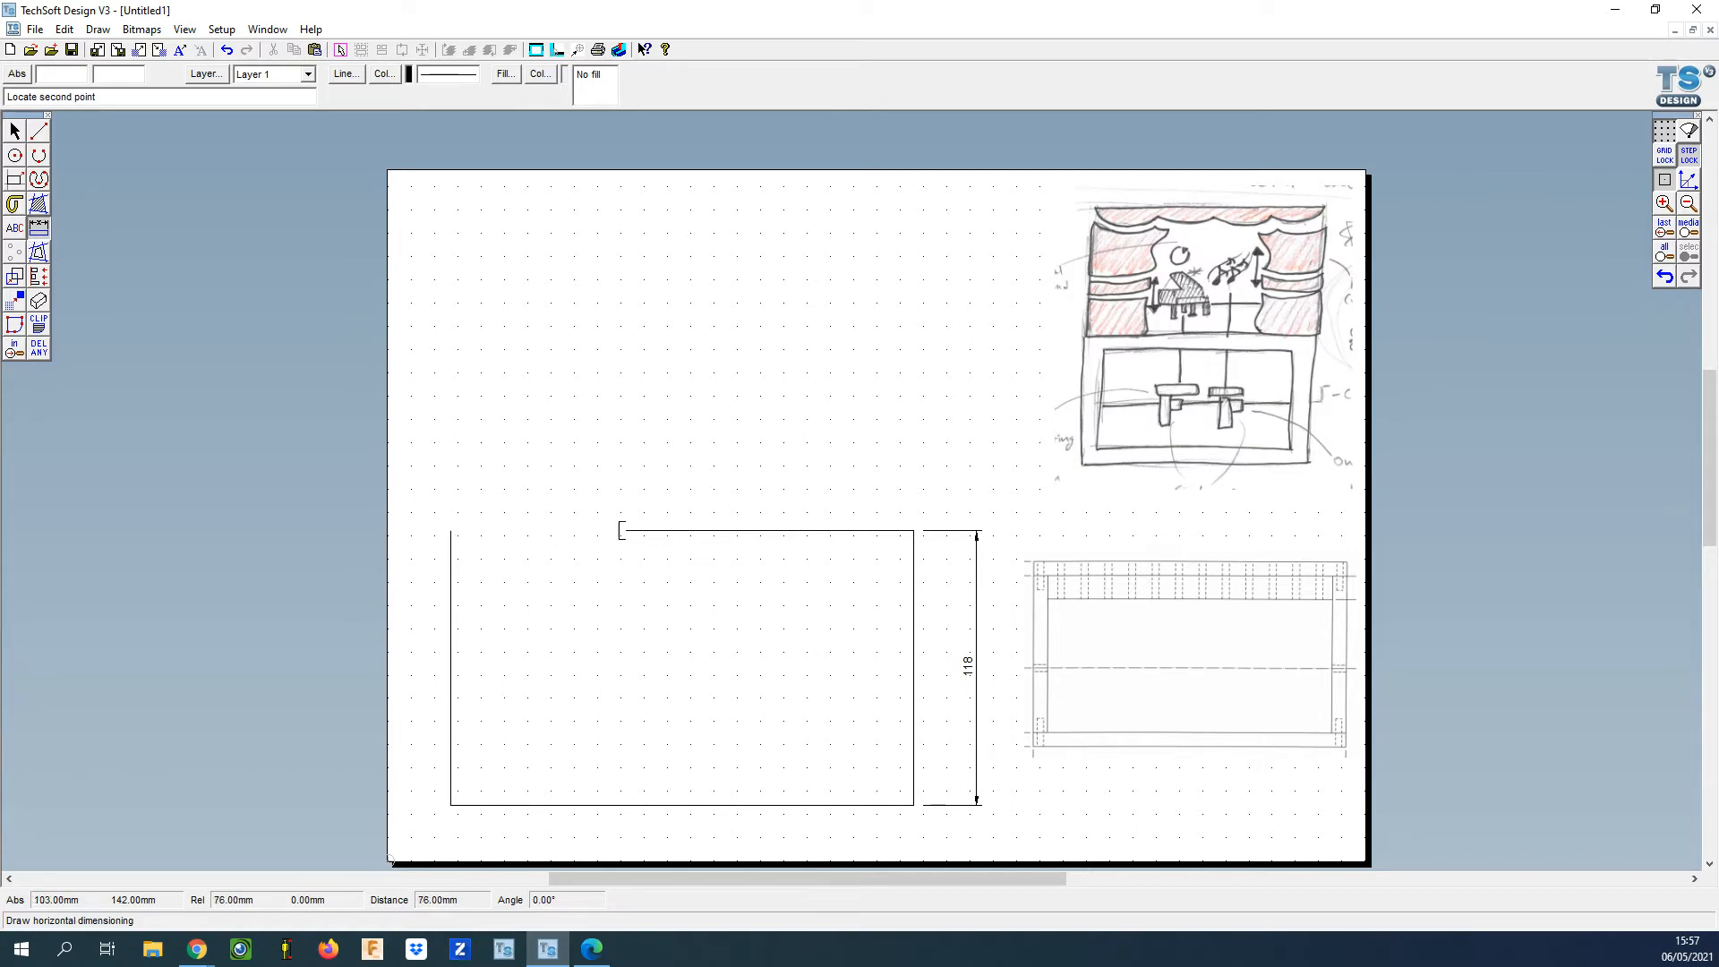
pyautogui.click(914, 531)
pyautogui.click(925, 489)
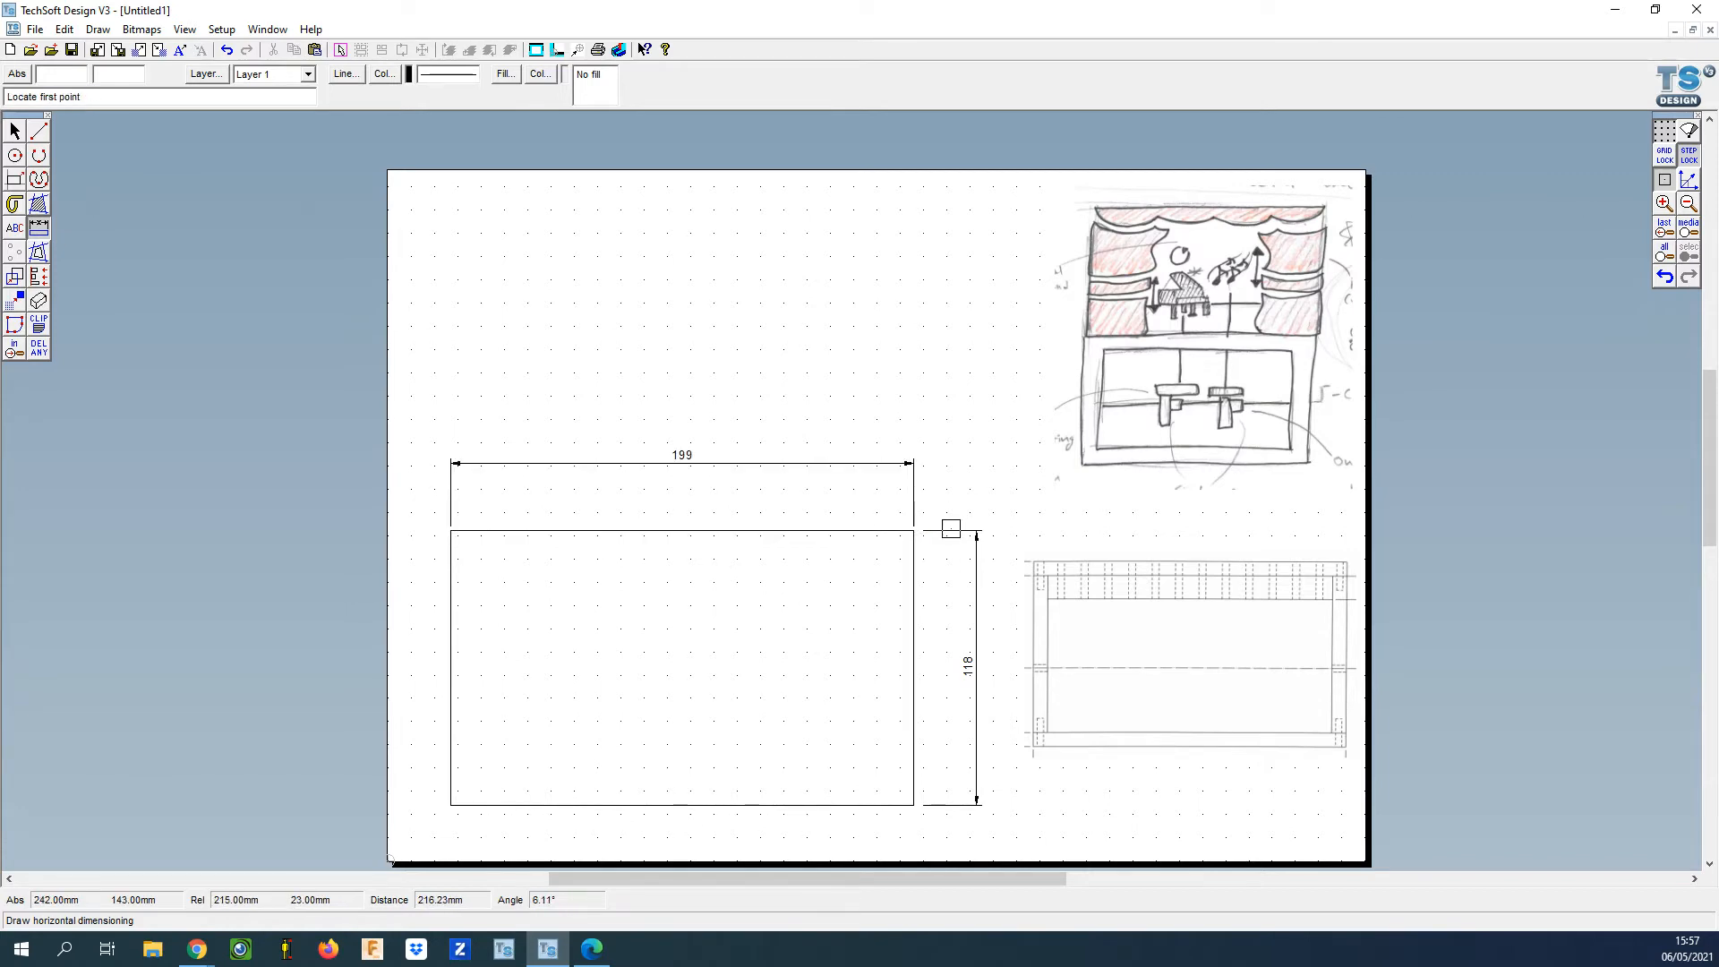
# Check the grid and step spacing settings, and delete the rectangle's width and height dimensions.
pyautogui.click(14, 130)
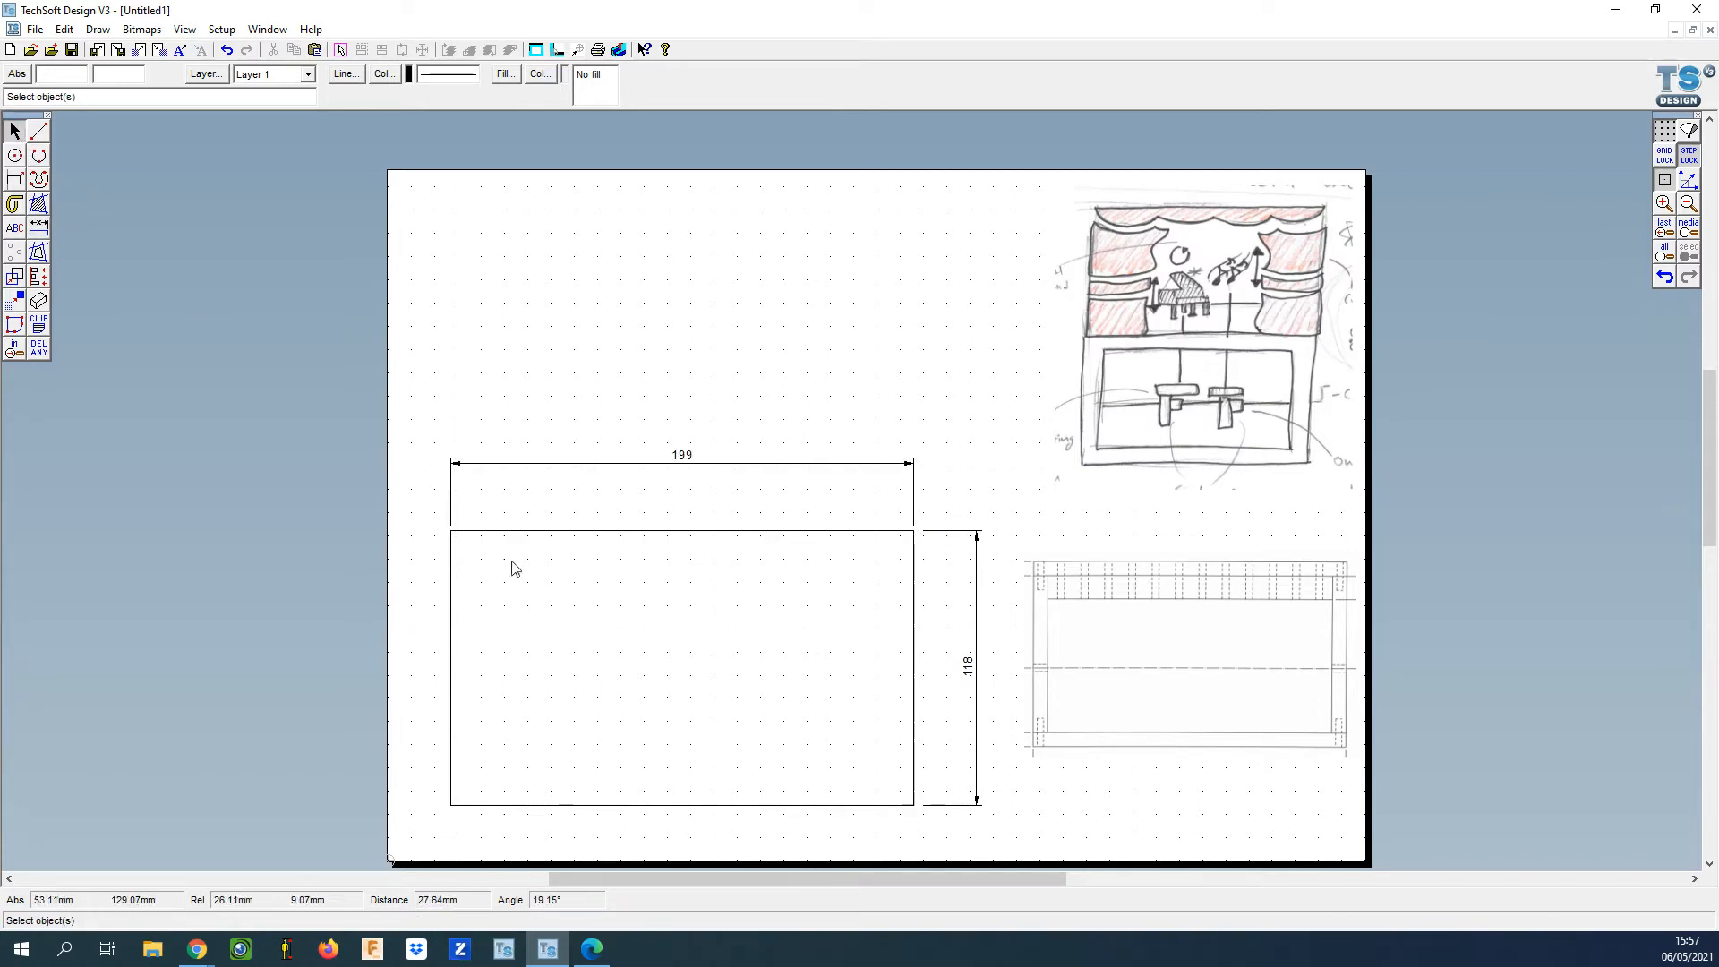
pyautogui.rightClick(1688, 155)
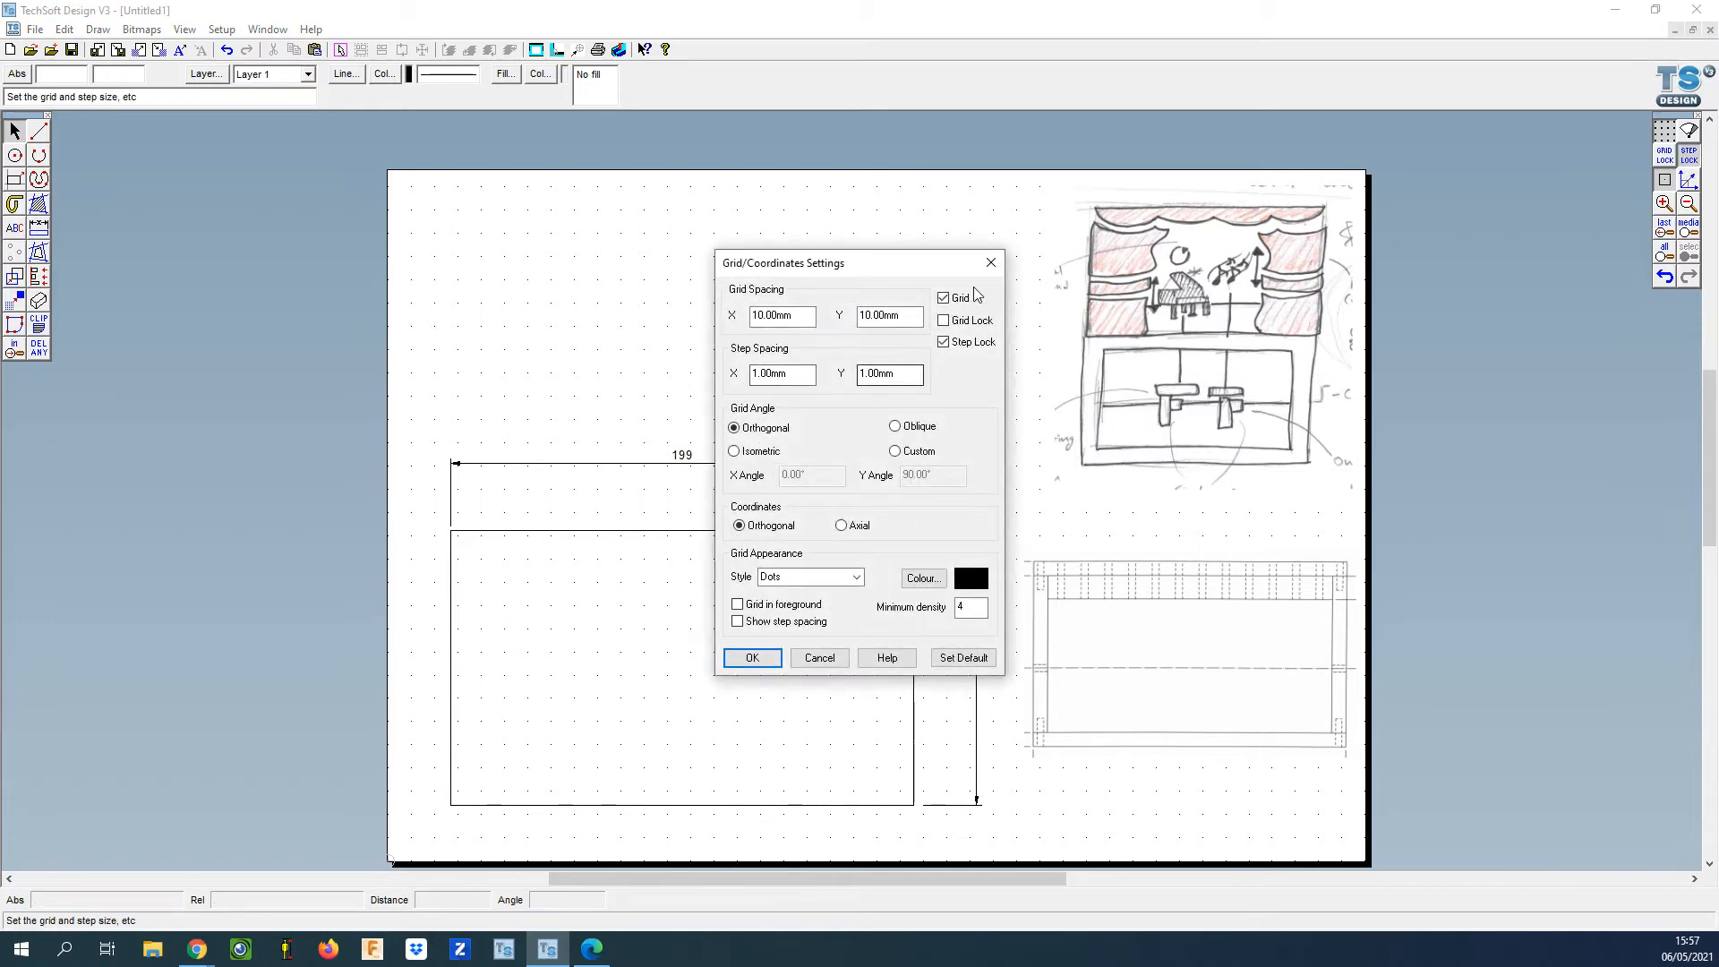
pyautogui.click(992, 263)
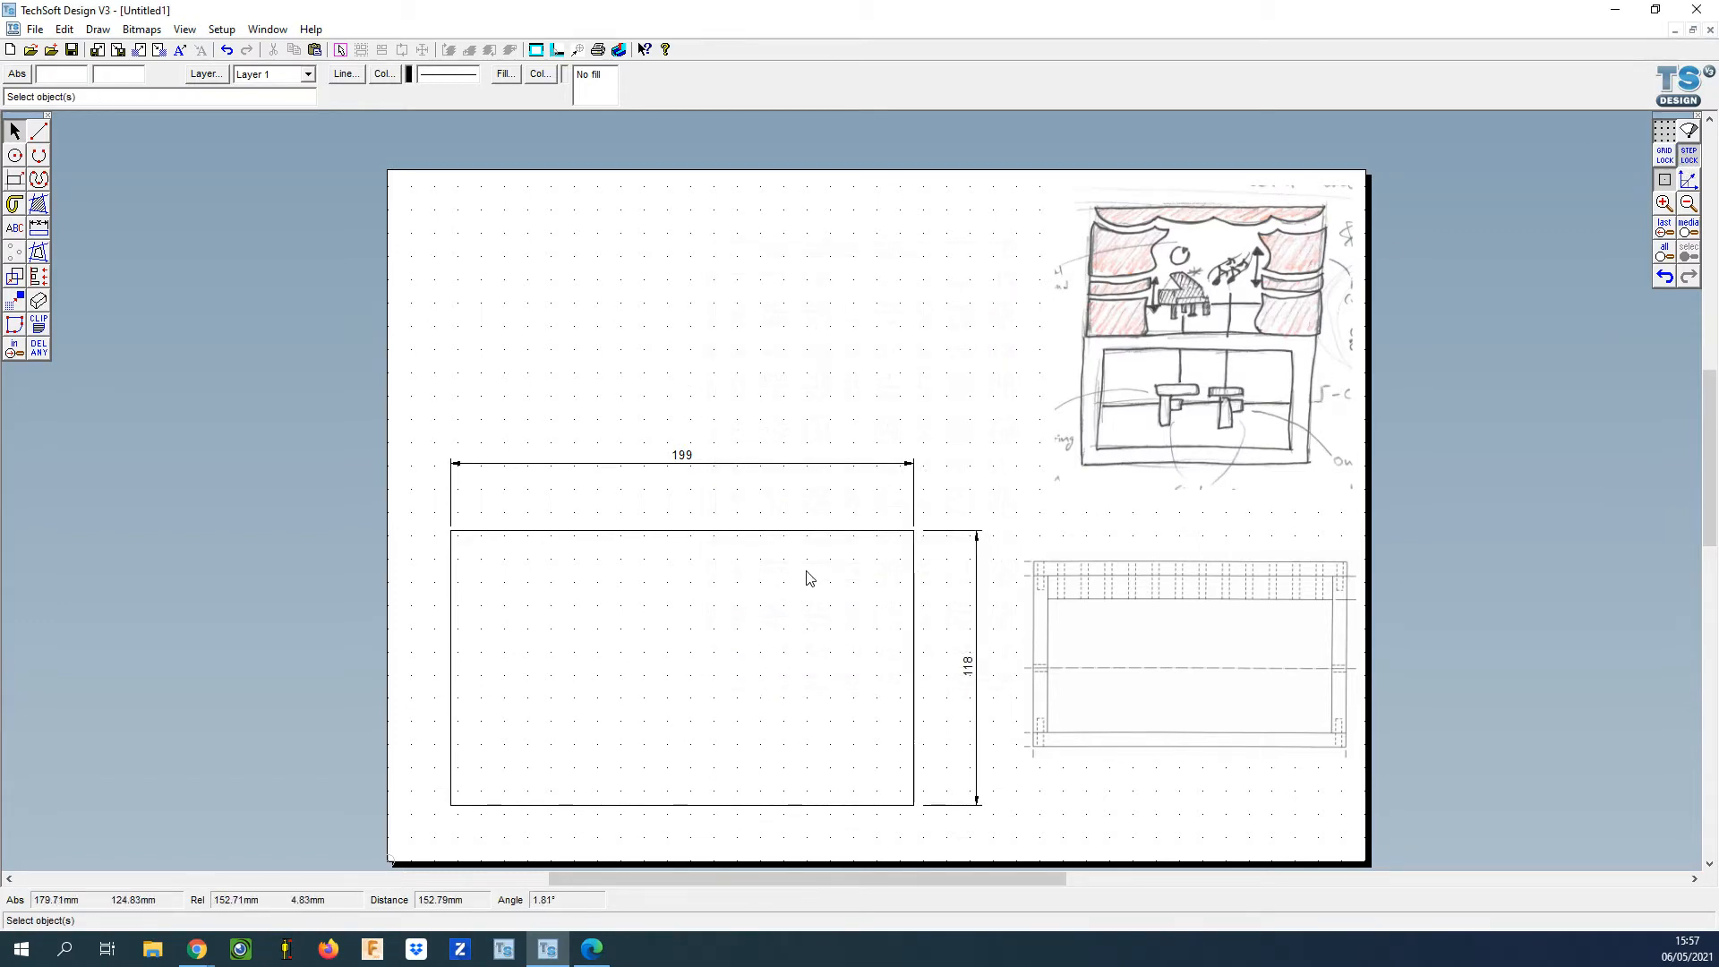
pyautogui.click(677, 467)
pyautogui.press('Delete')
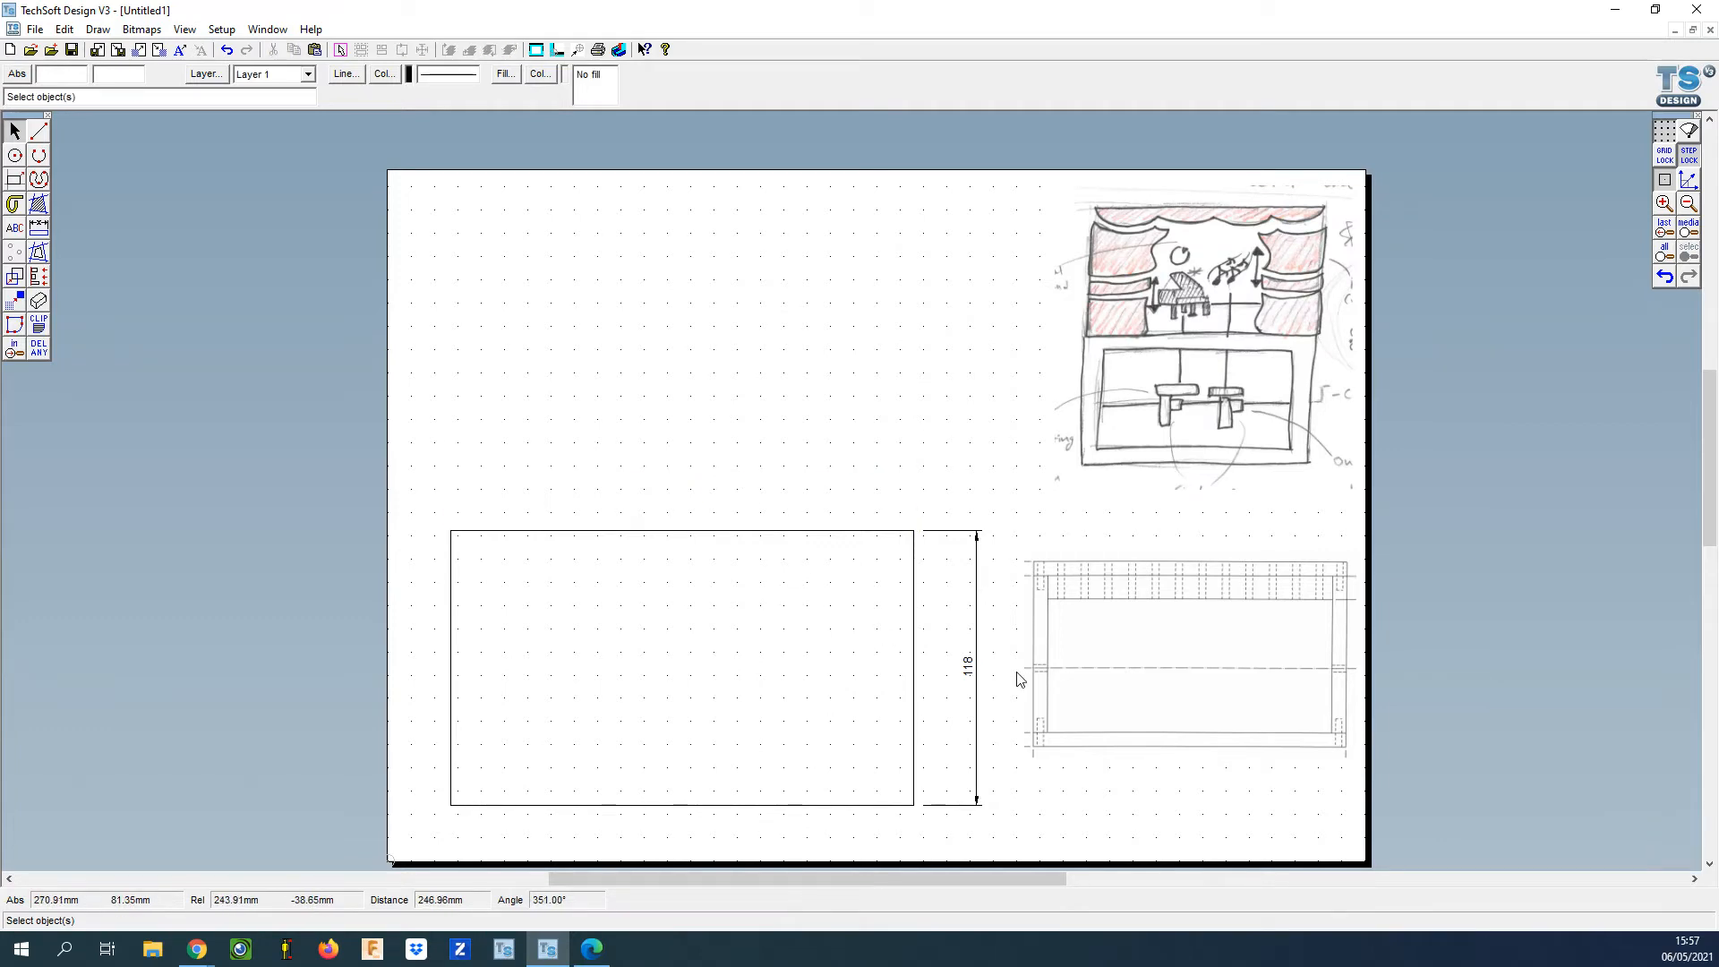
pyautogui.click(977, 679)
pyautogui.press('Delete')
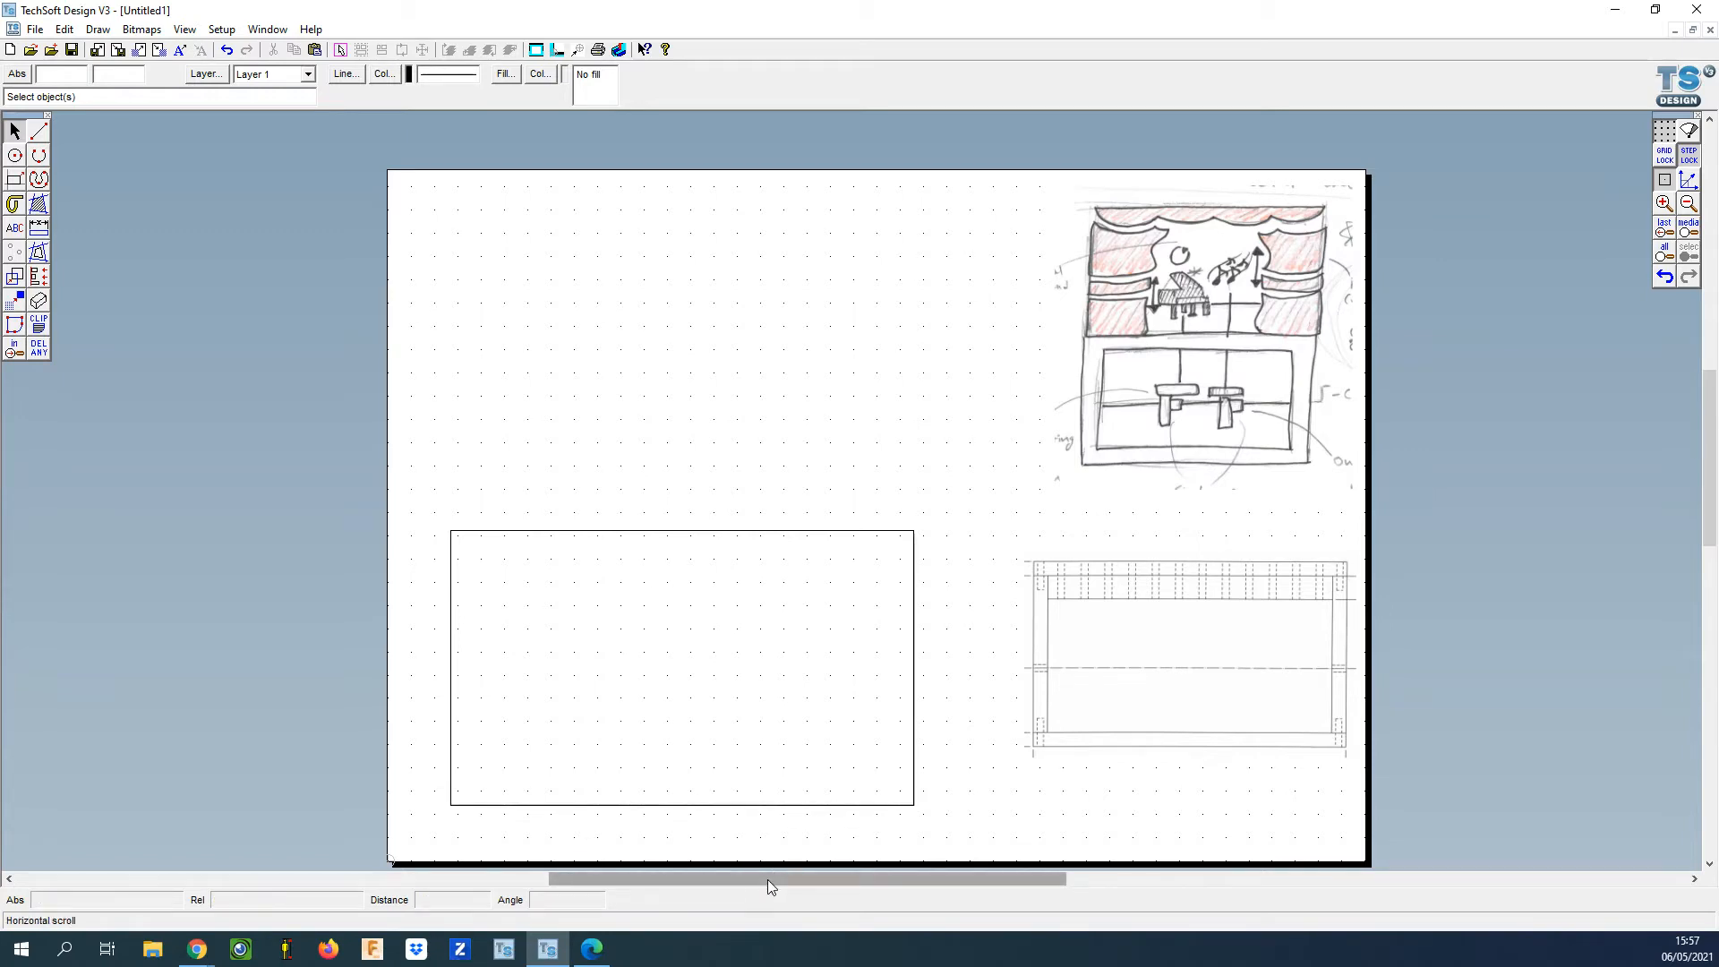
# Move the red theatre curtain image onto the page so it sits directly on the rectangle's upper edge, flush with its left side.
pyautogui.moveTo(766, 878)
pyautogui.mouseDown()
pyautogui.moveTo(540, 878)
pyautogui.moveTo(757, 875)
pyautogui.mouseUp()
pyautogui.moveTo(1708, 515); pyautogui.dragTo(1694, 386)
pyautogui.click(777, 423)
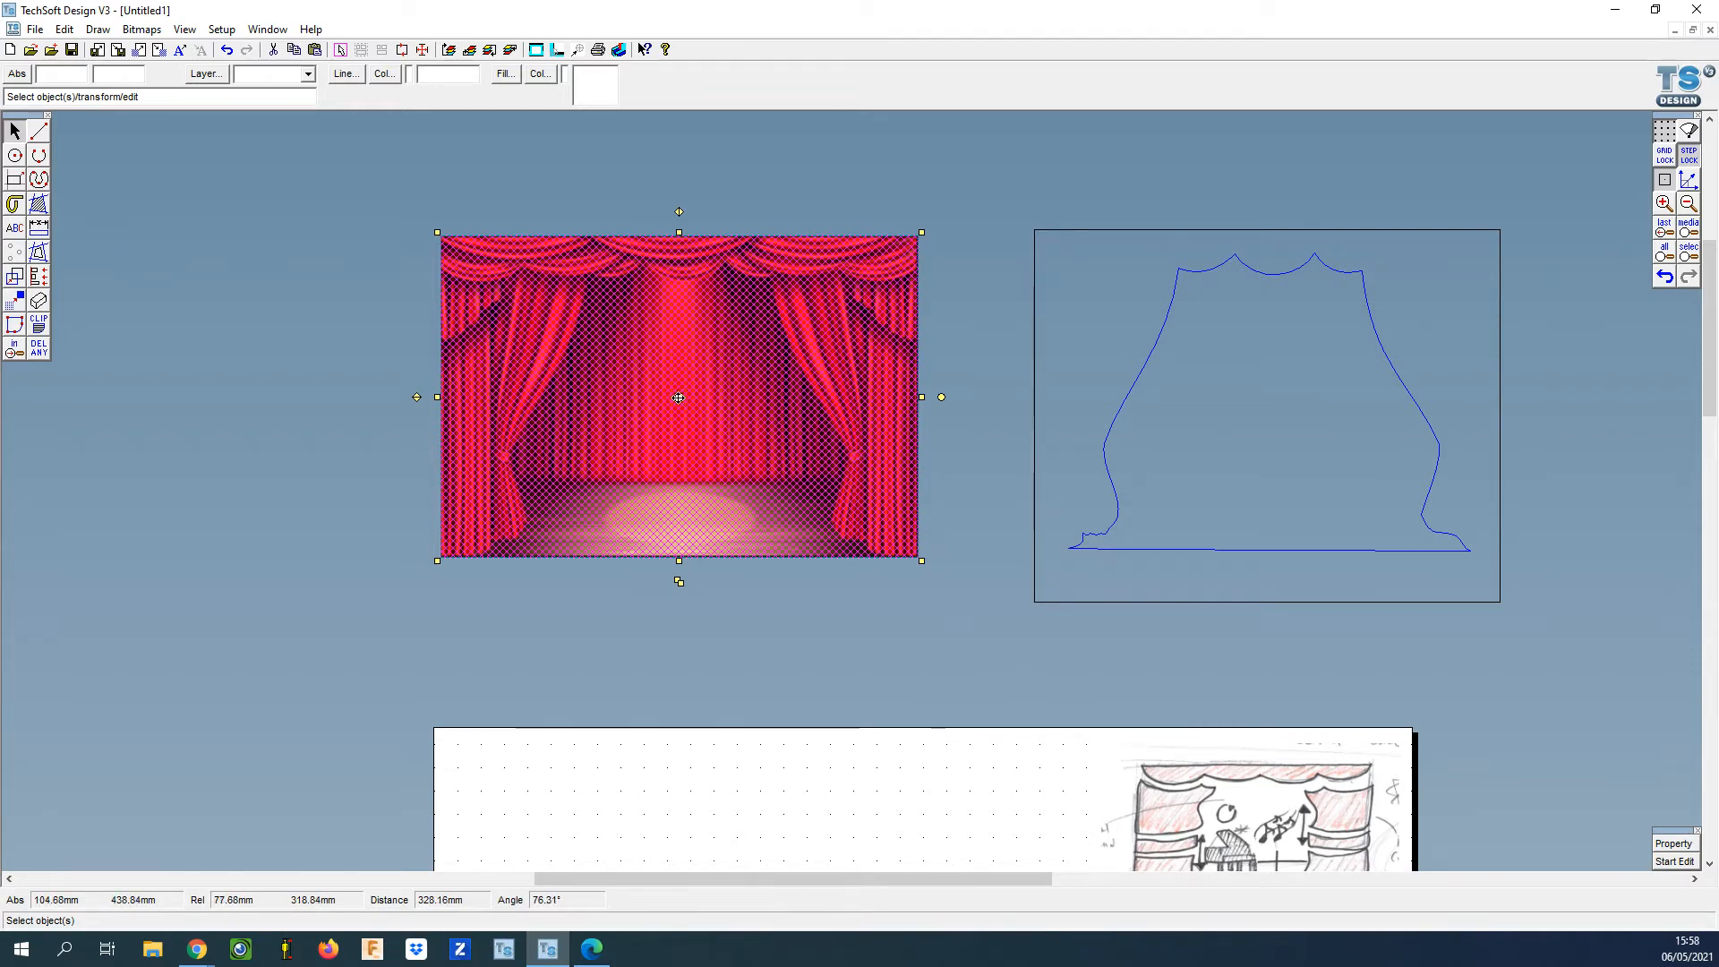
pyautogui.scroll(-2, 759, 483)
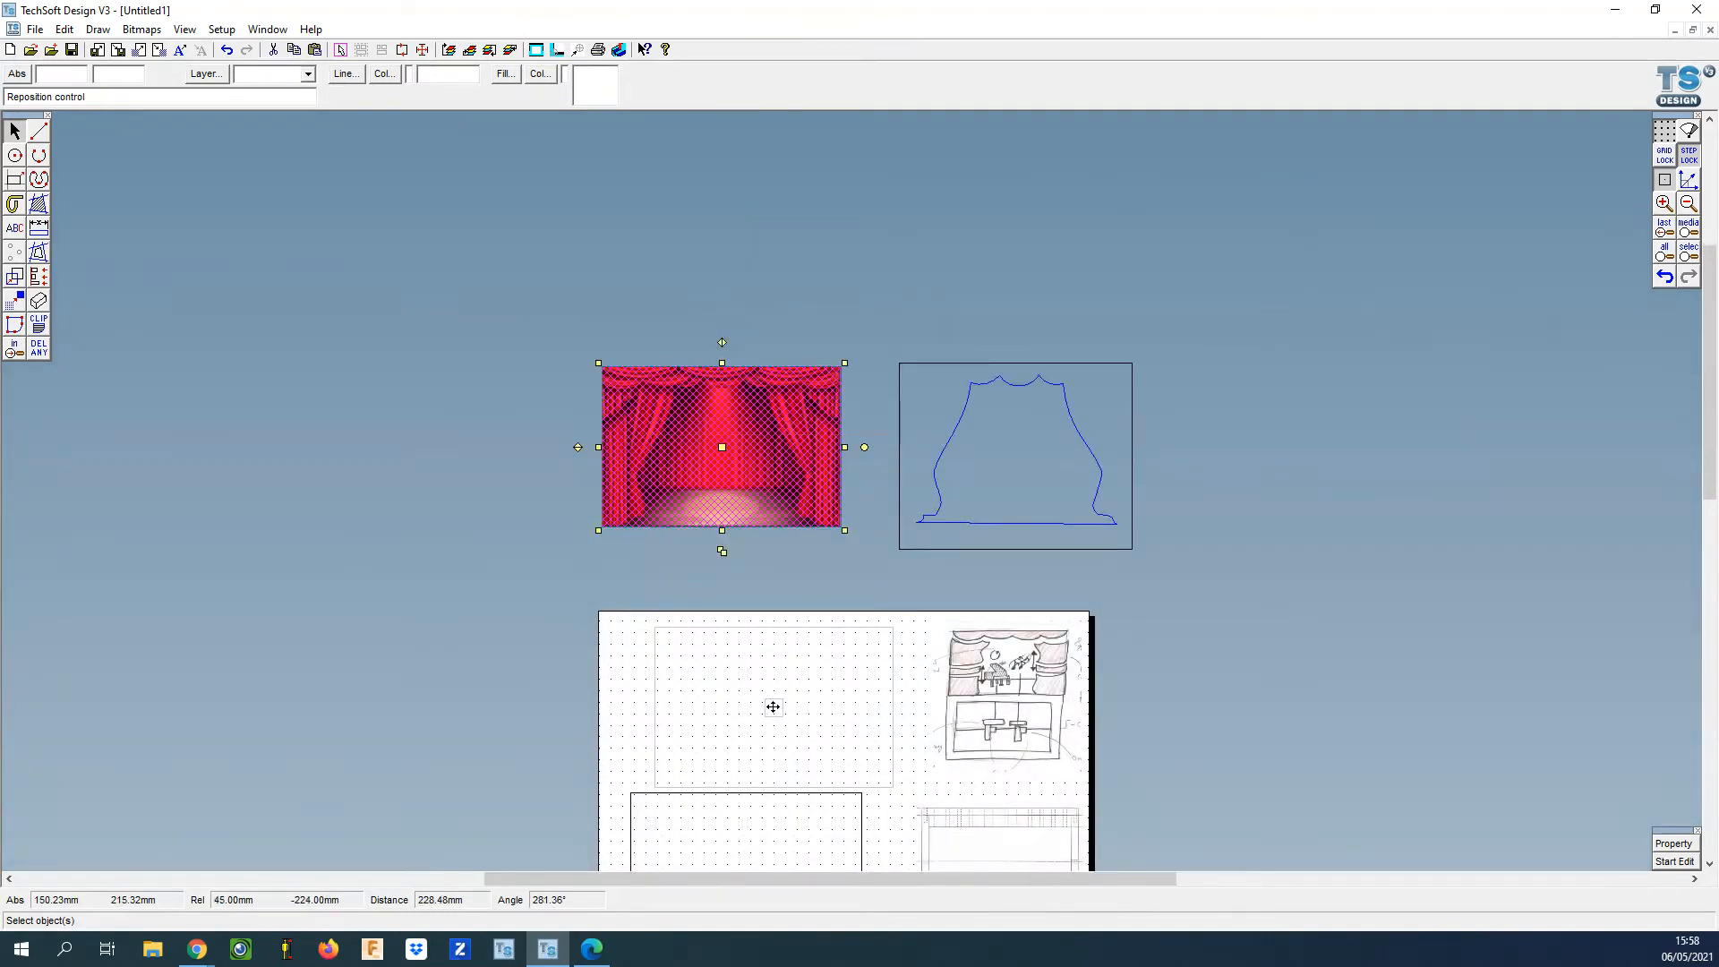
pyautogui.moveTo(773, 708); pyautogui.dragTo(748, 712)
pyautogui.scroll(3, 767, 728)
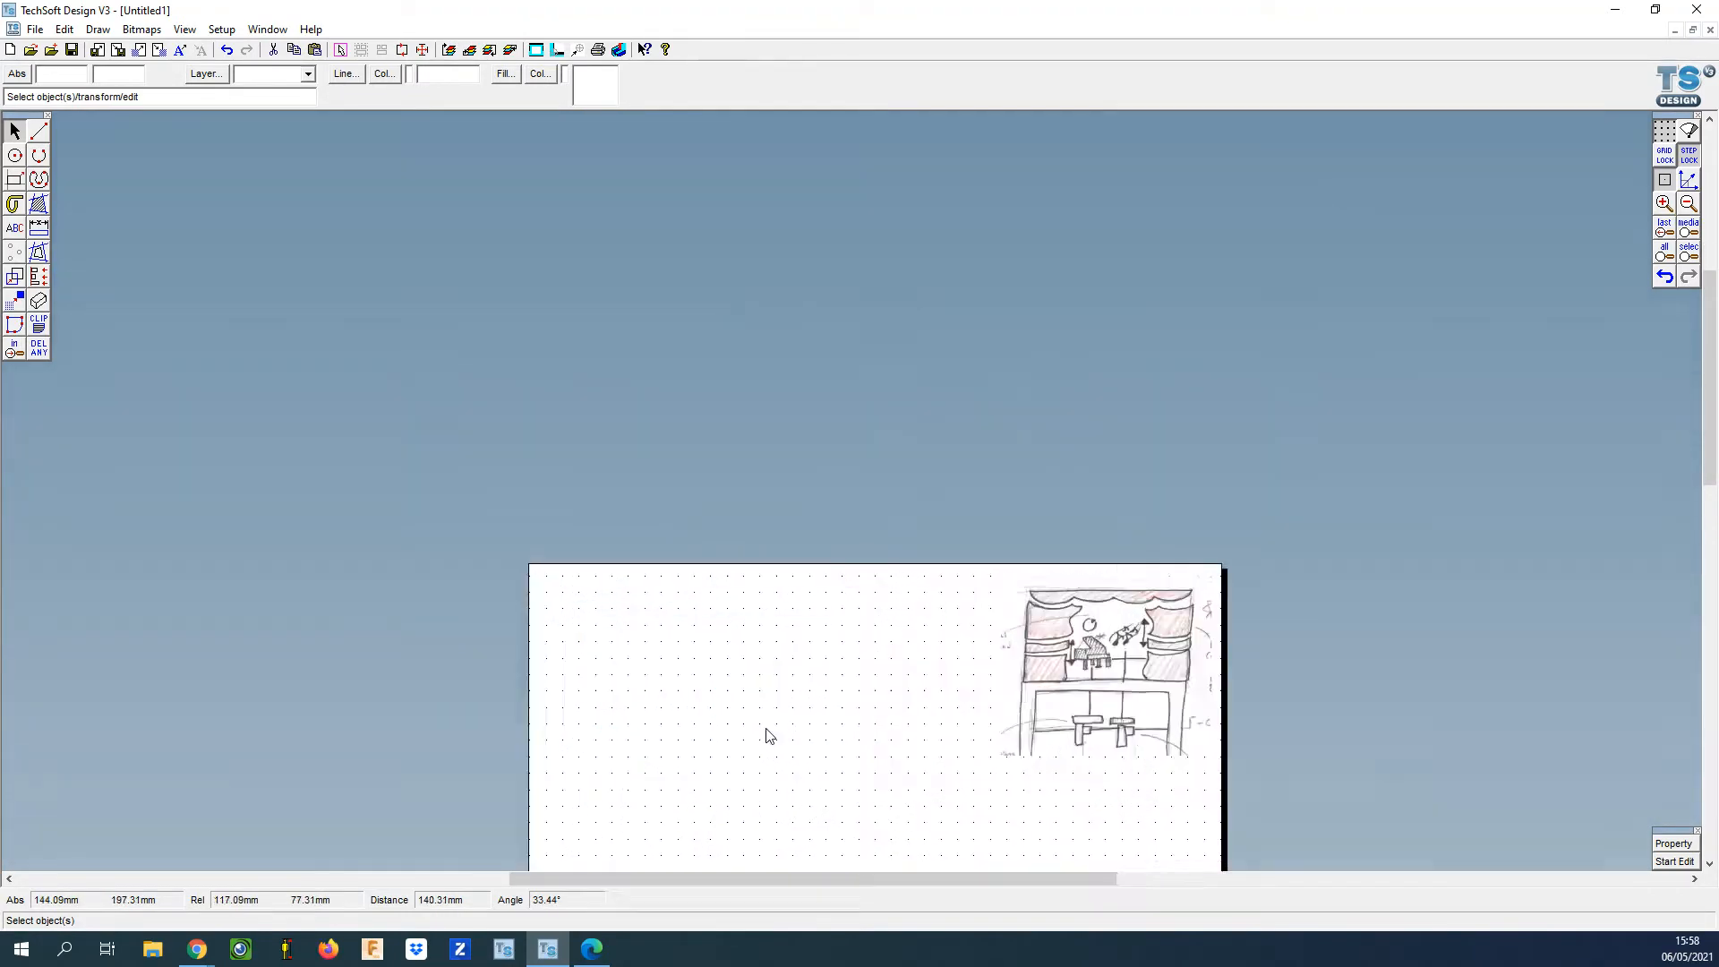
pyautogui.scroll(-1, 1091, 770)
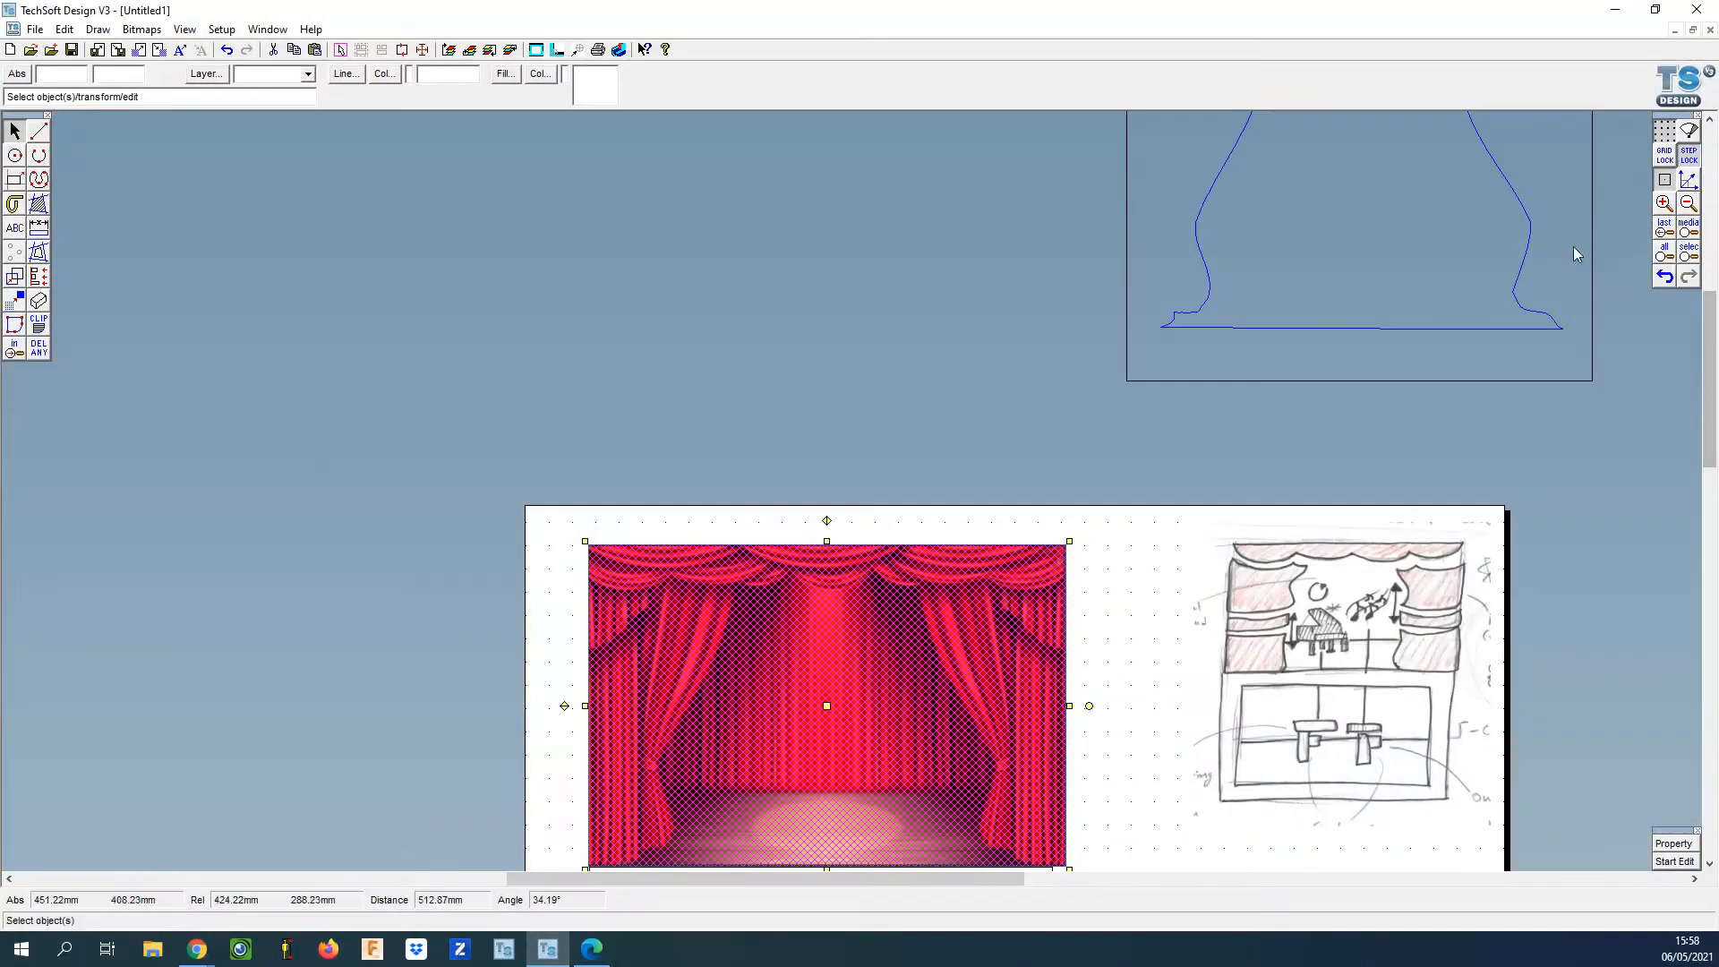
pyautogui.click(1683, 231)
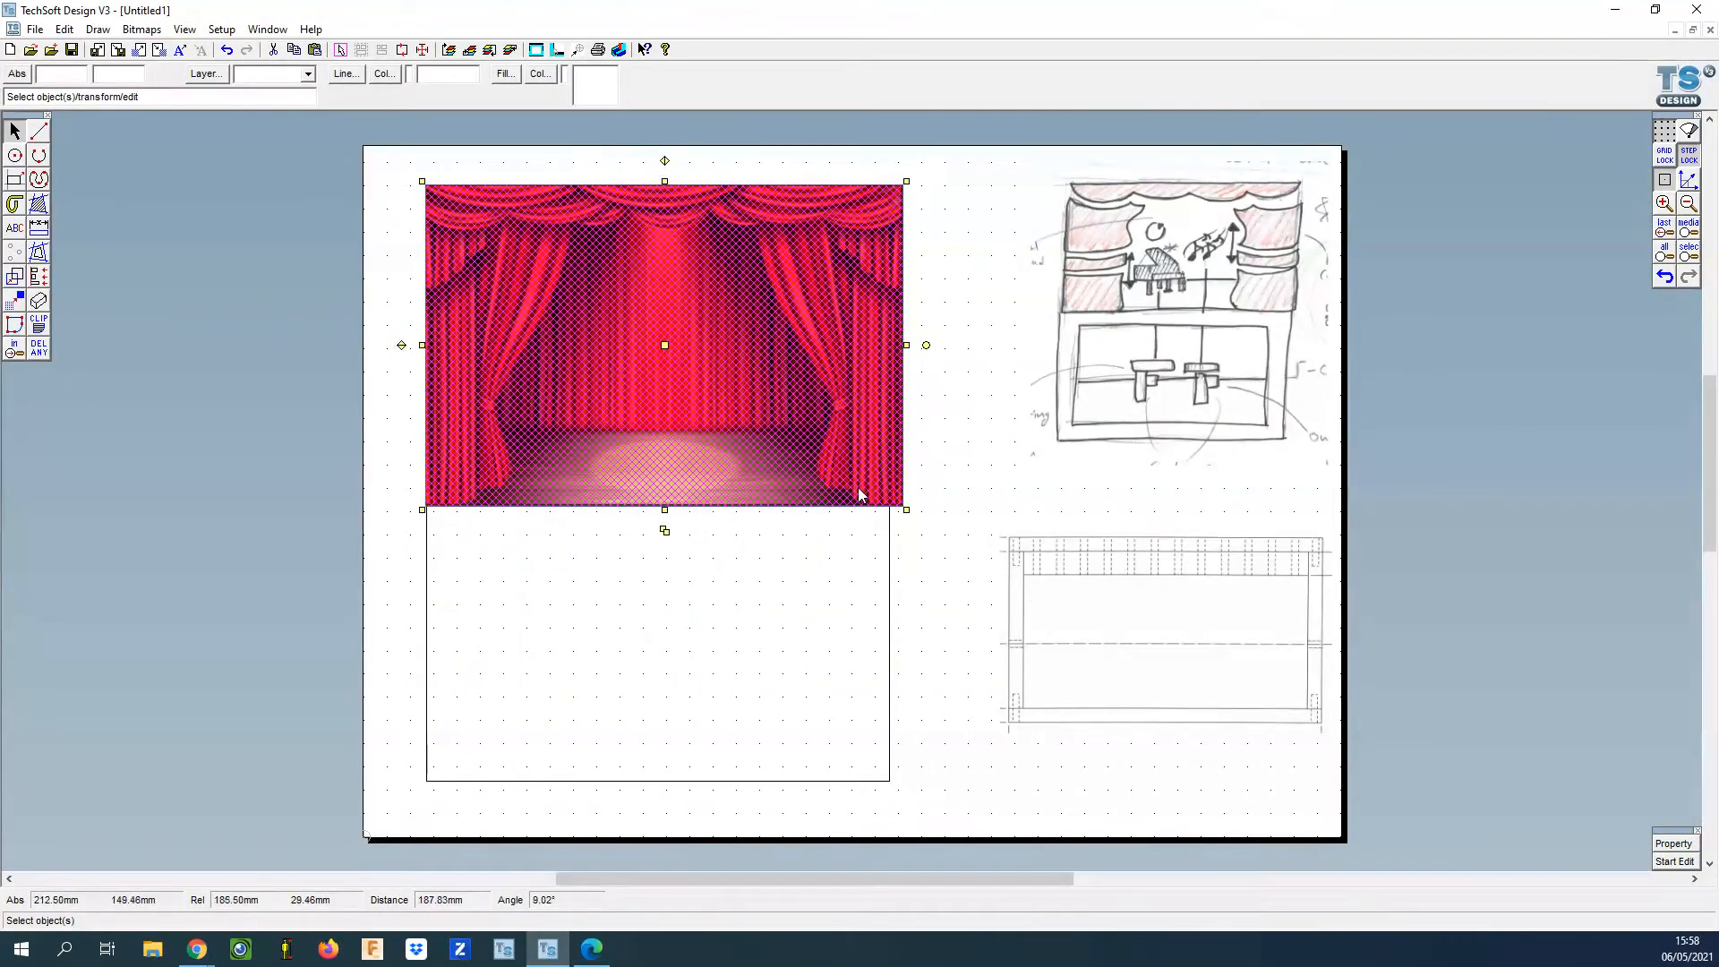
pyautogui.click(952, 432)
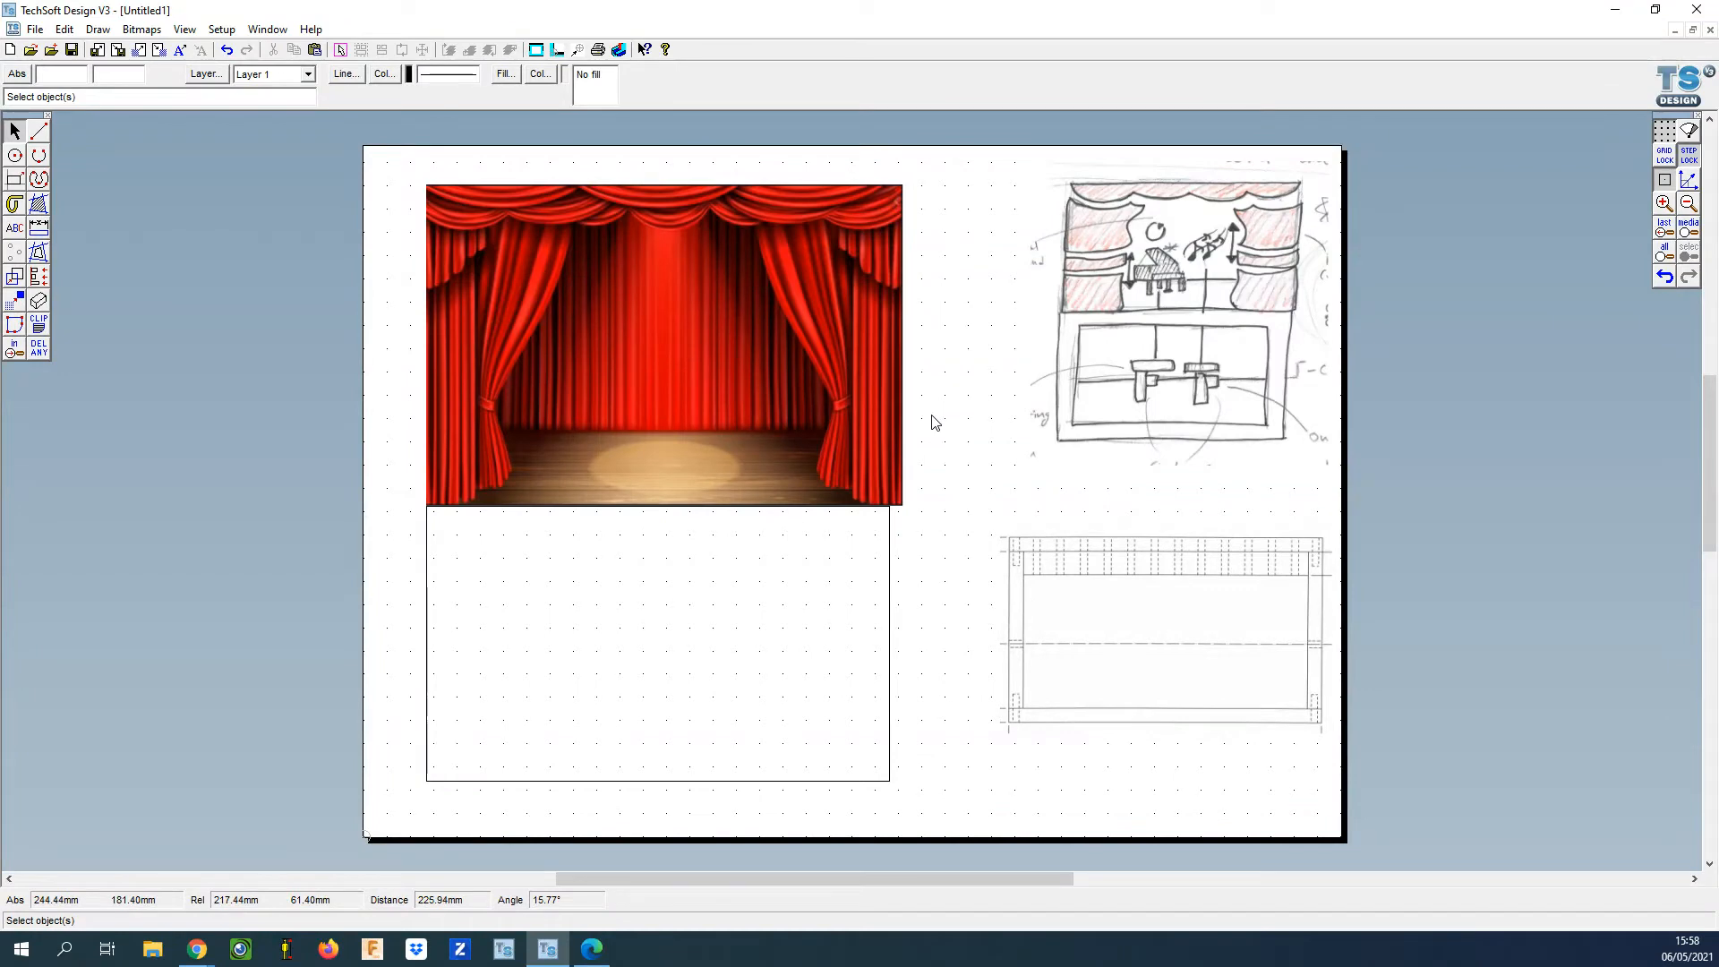
# Scale the curtain image down from its upper-right corner to match the width of the rectangle beneath it.
pyautogui.click(899, 205)
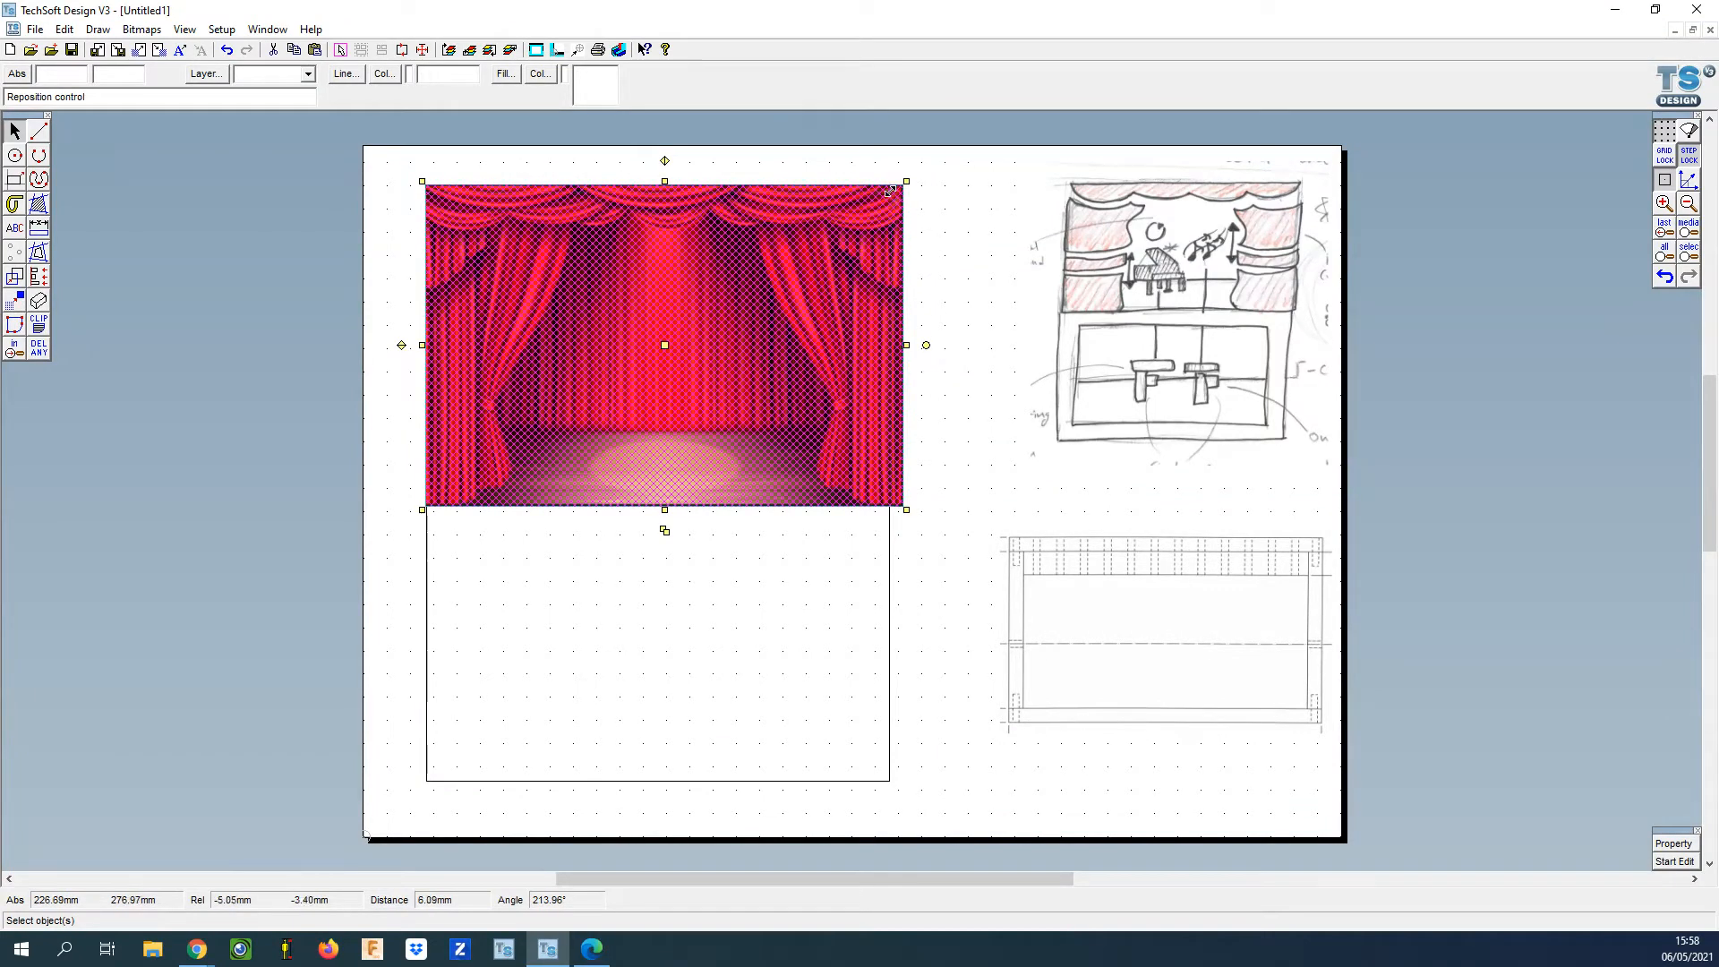
pyautogui.moveTo(889, 194); pyautogui.dragTo(889, 197)
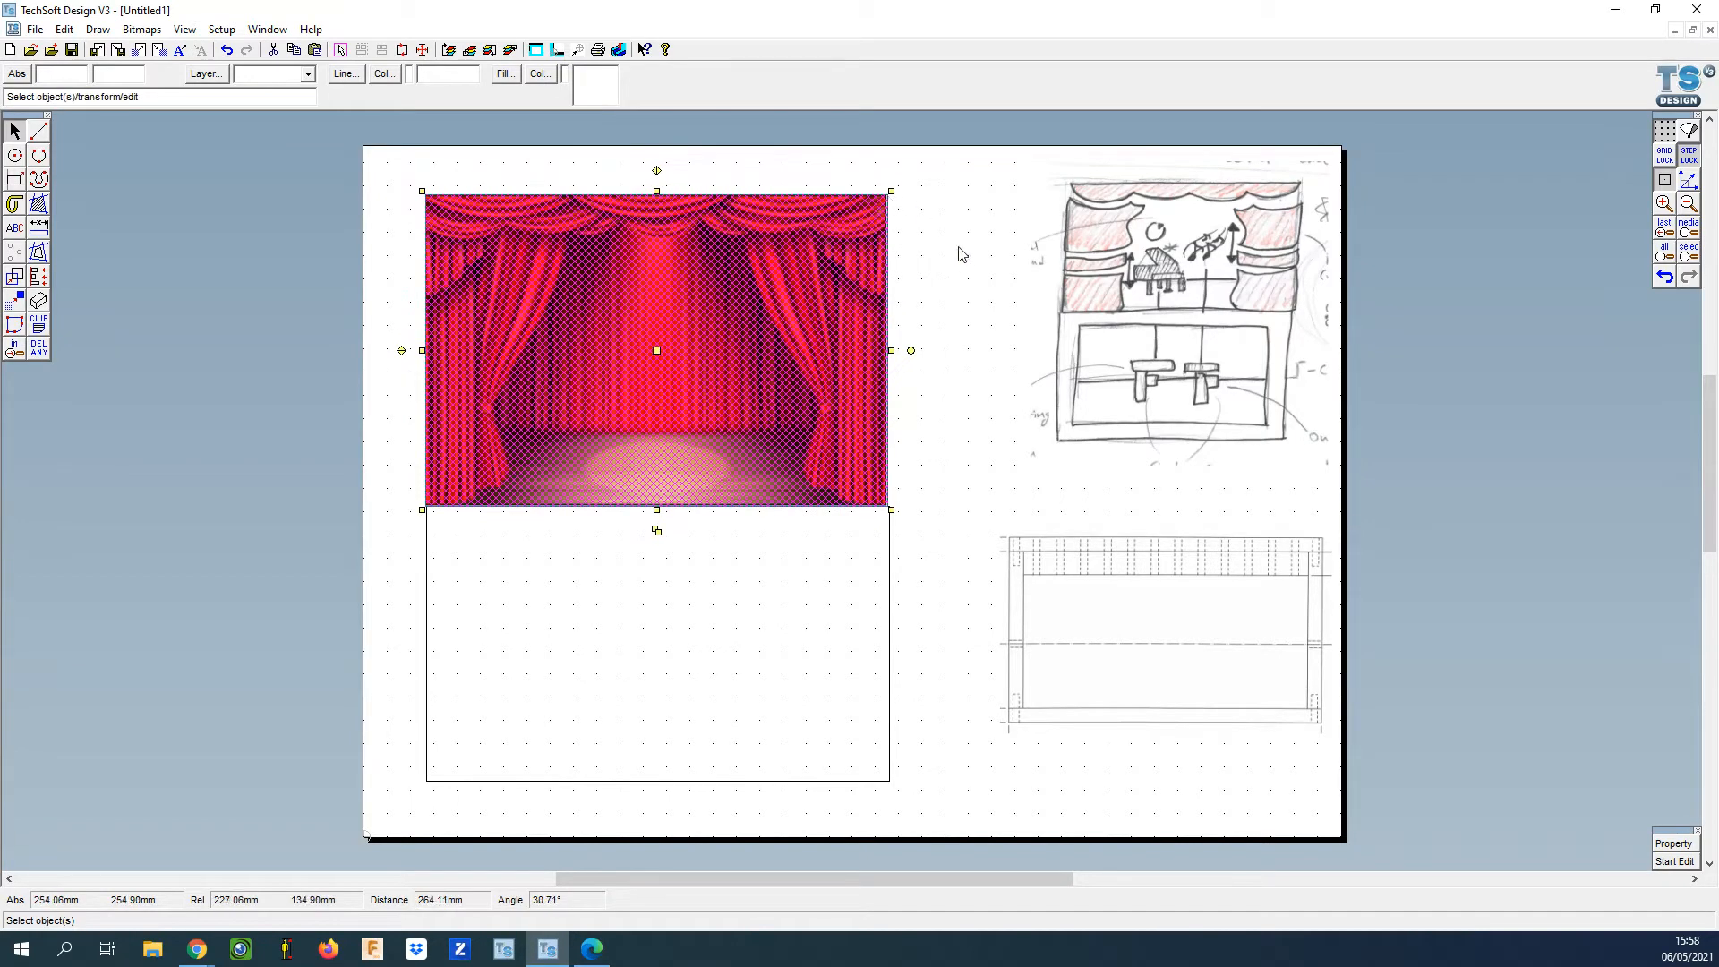
pyautogui.click(1003, 344)
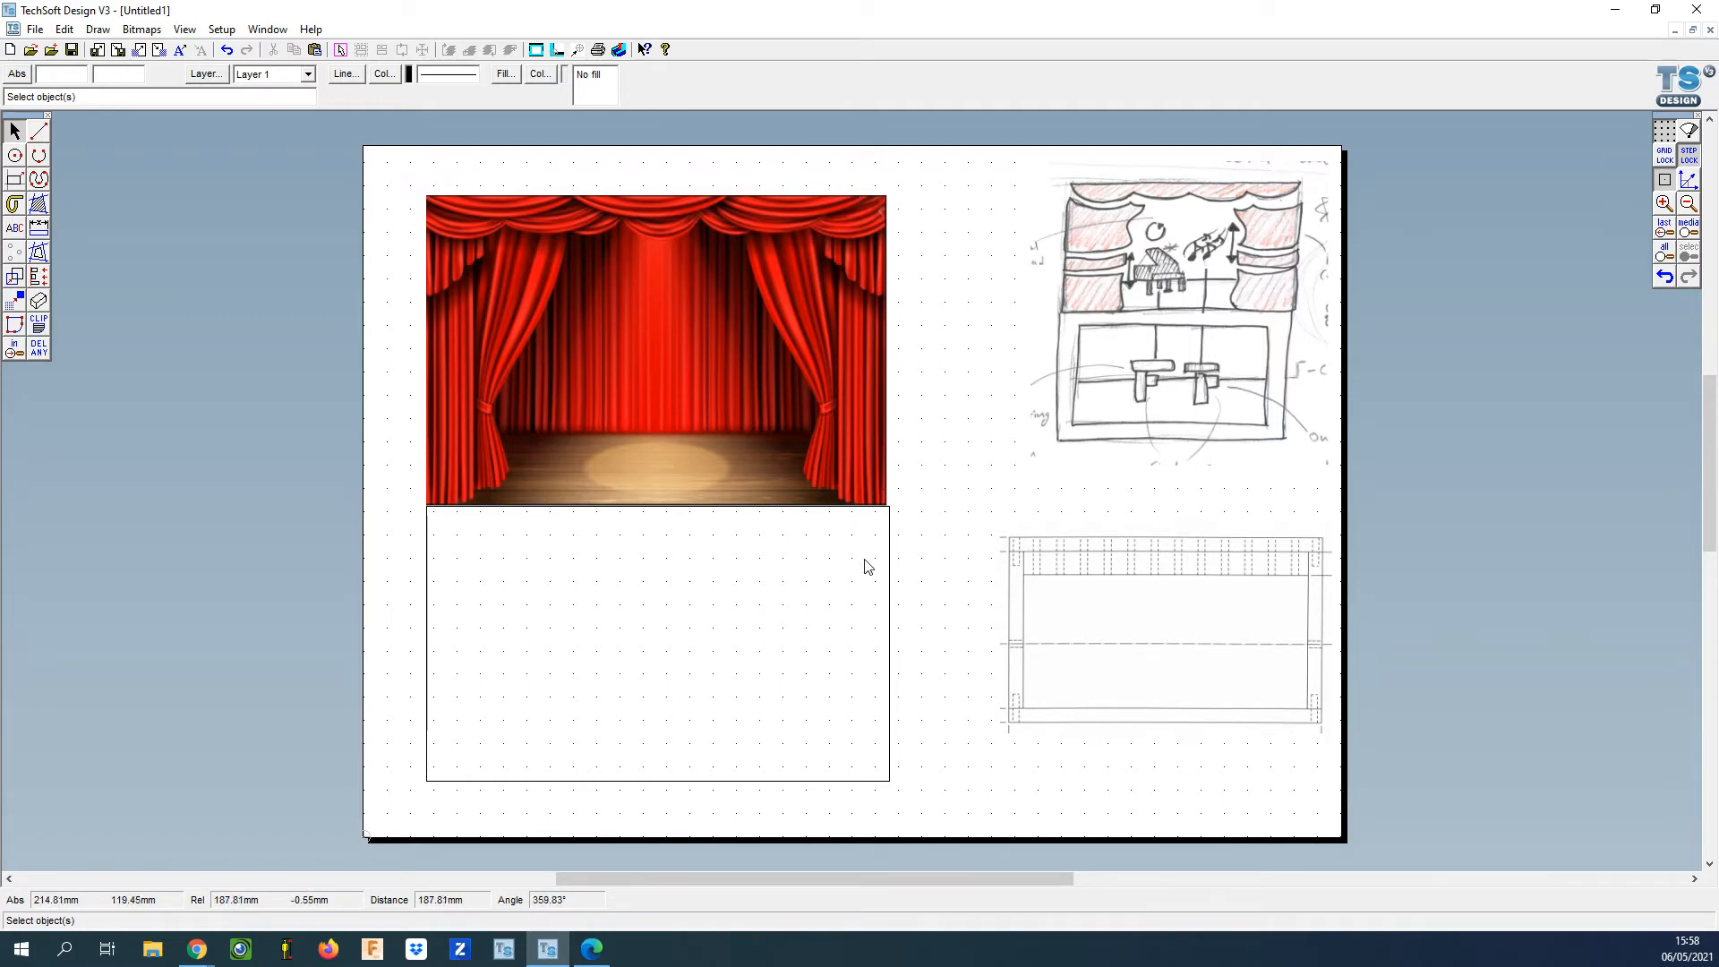
# Draw a 200 by 156 mm rectangle around the curtain image, extending down over the upper part of the base rectangle.
pyautogui.moveTo(1709, 457); pyautogui.dragTo(1673, 609)
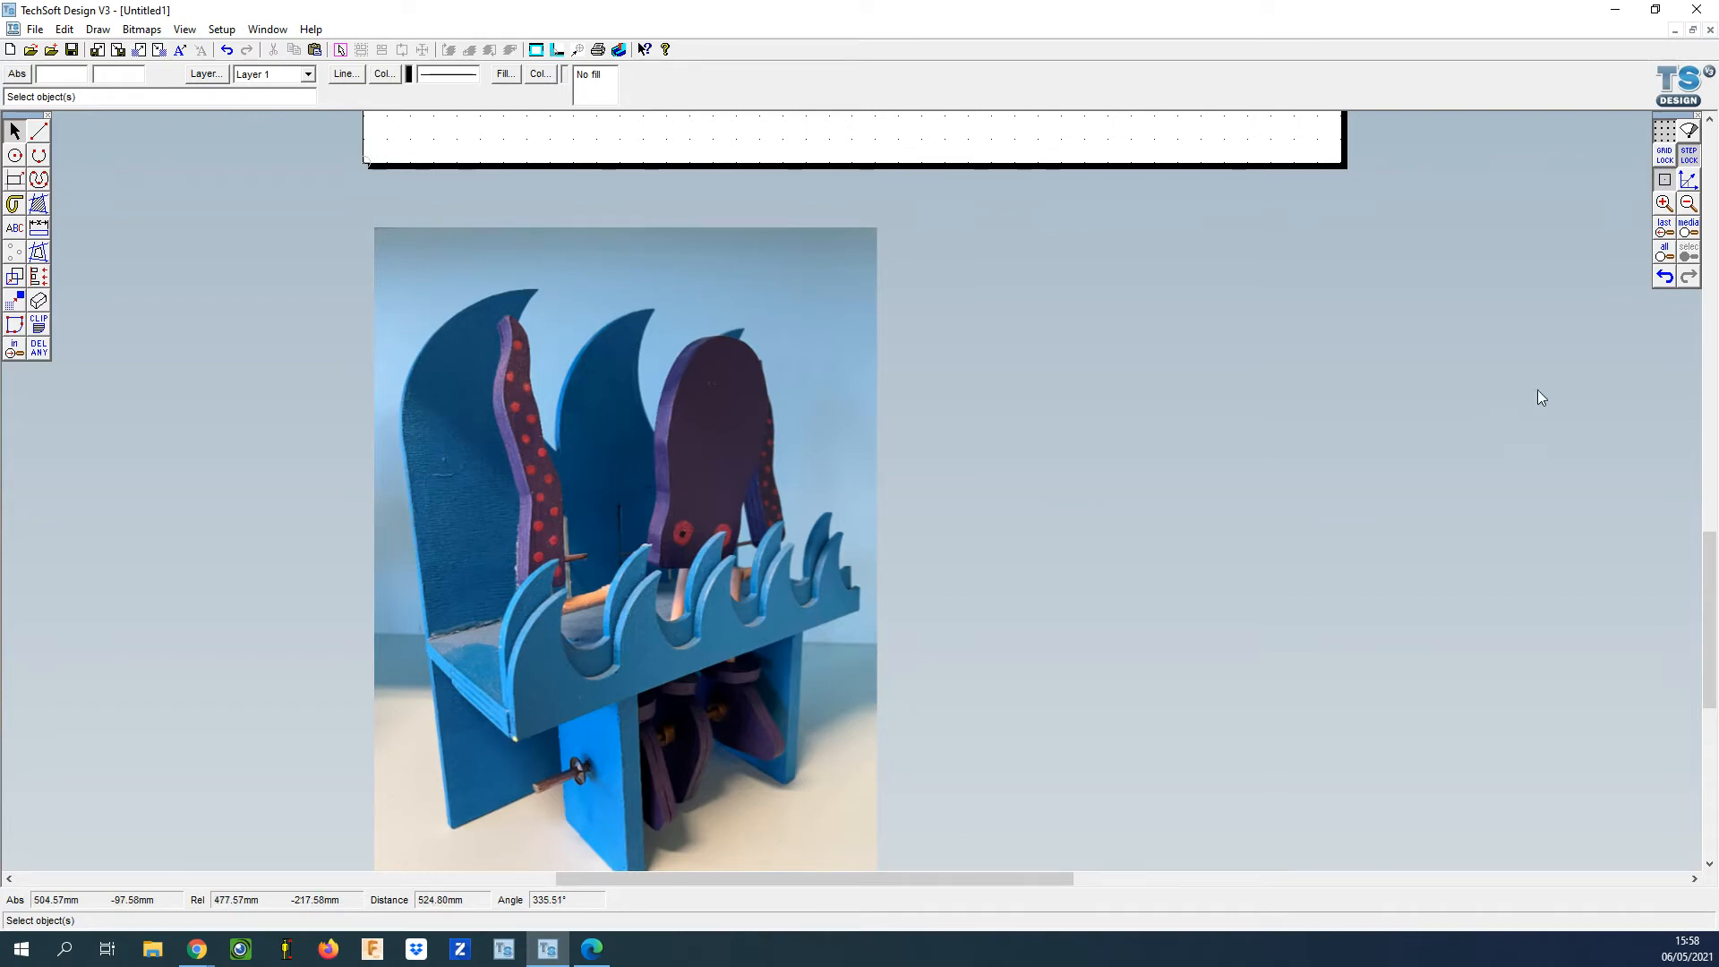
pyautogui.moveTo(1712, 577); pyautogui.dragTo(1712, 412)
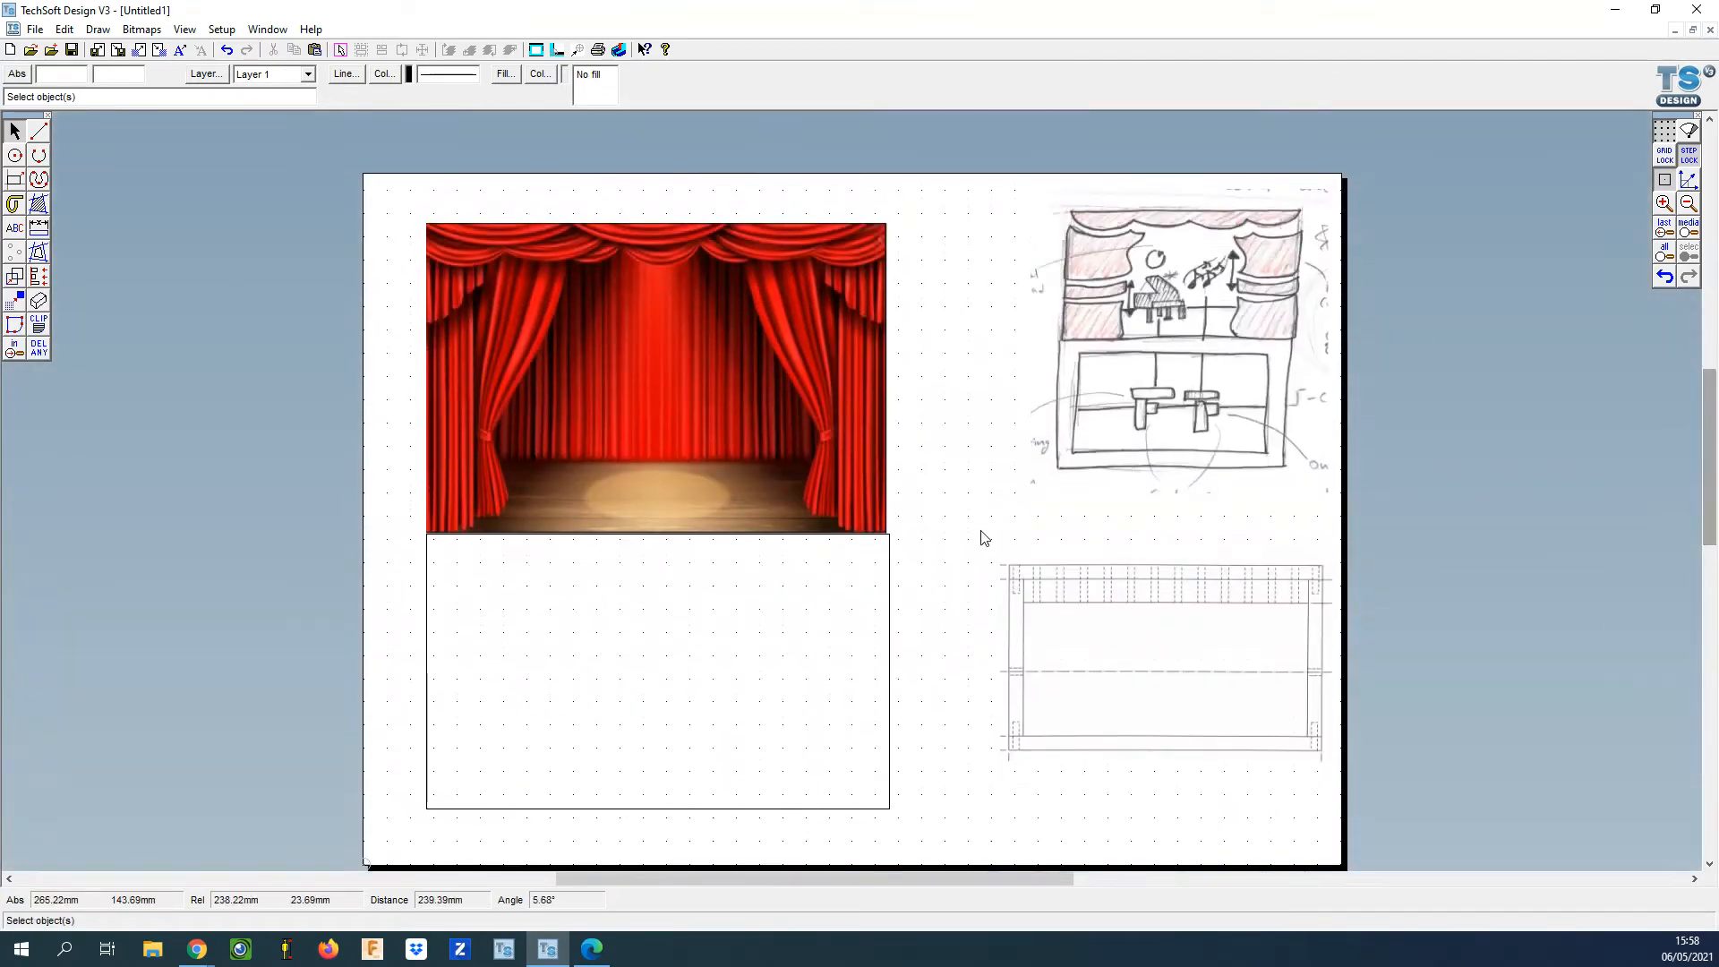
pyautogui.click(16, 180)
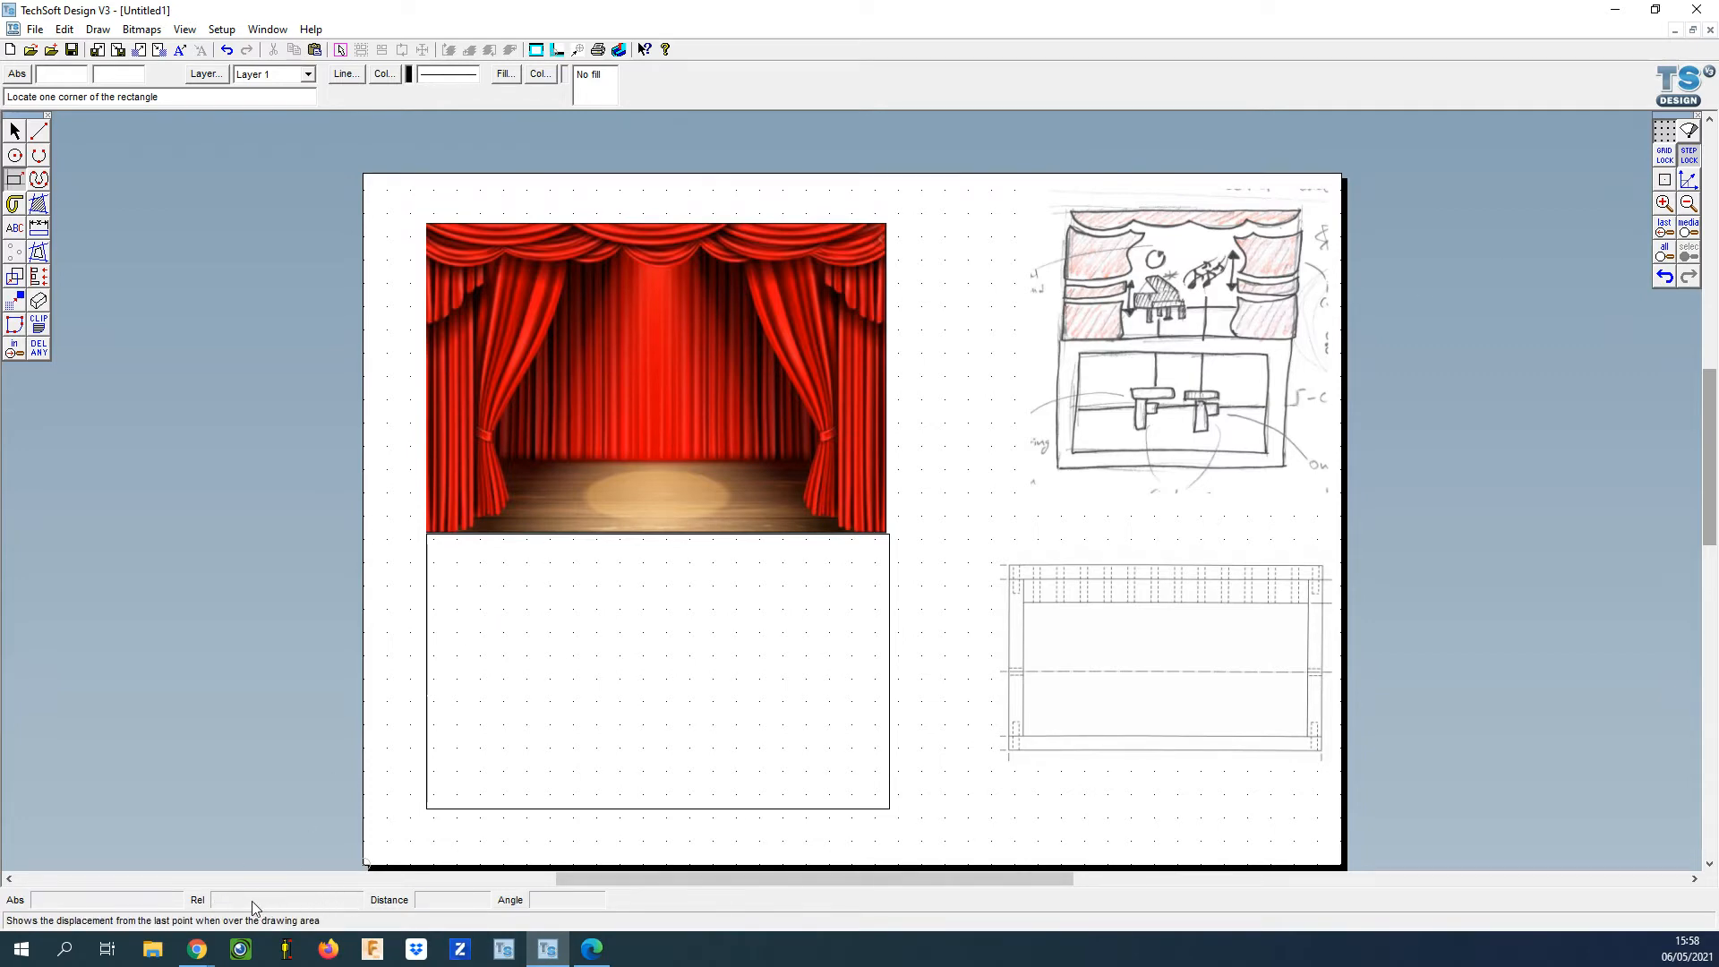
pyautogui.click(427, 586)
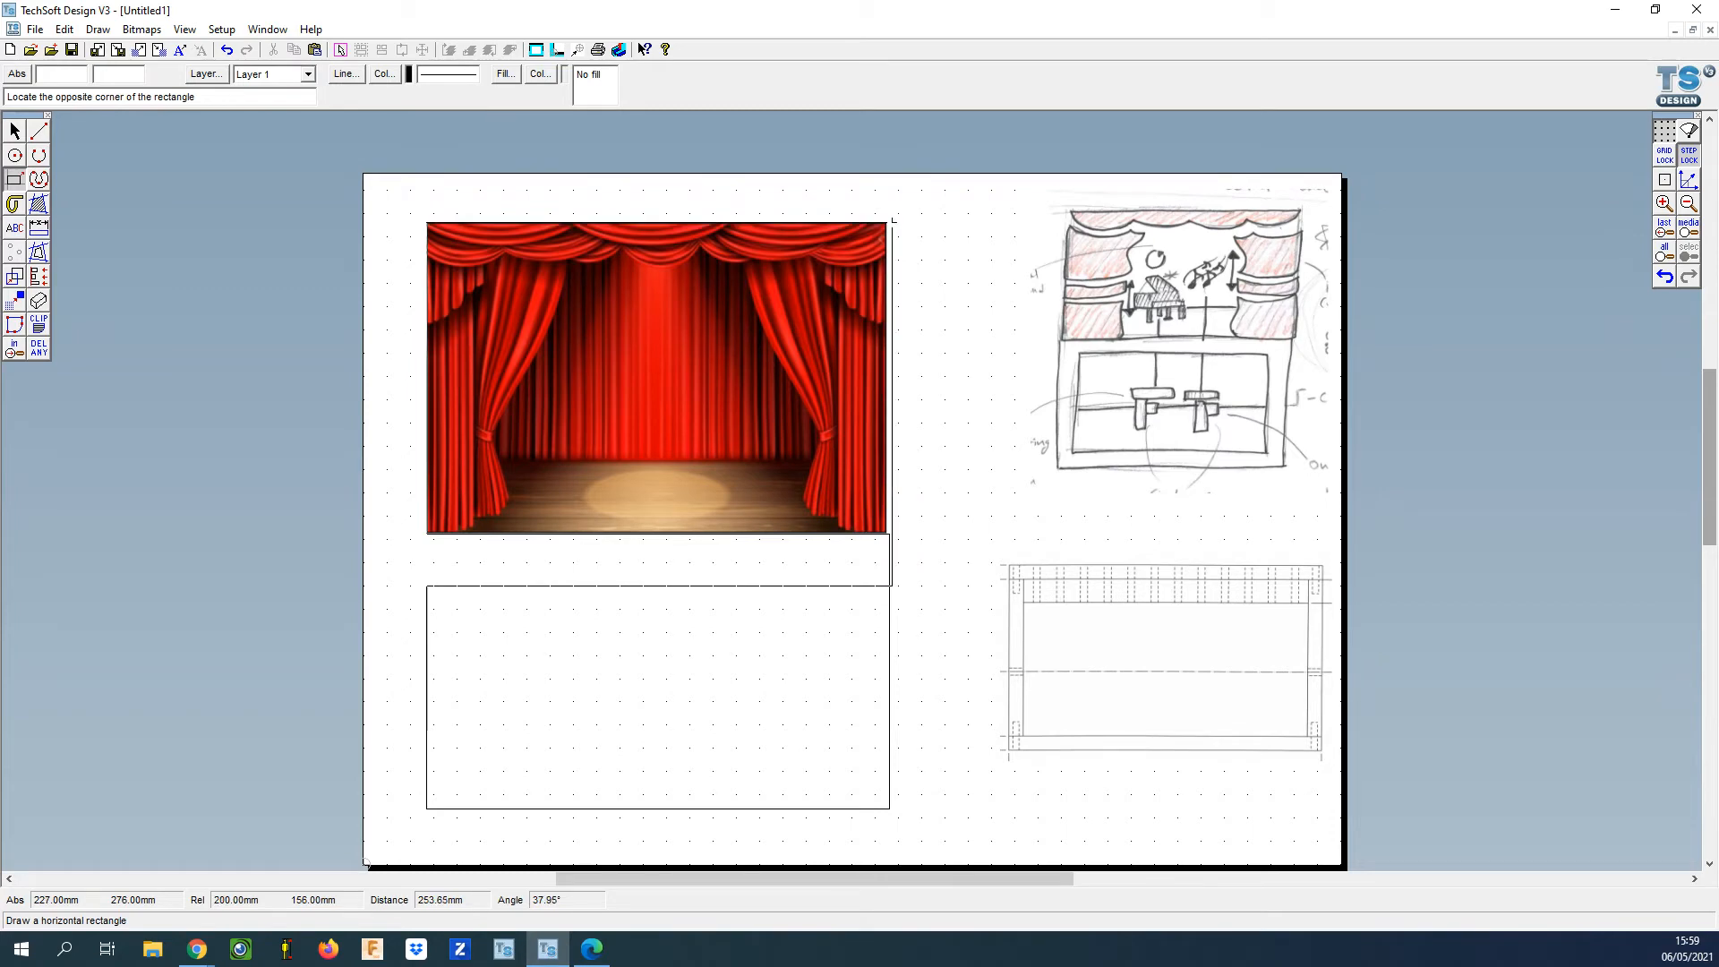
pyautogui.click(892, 221)
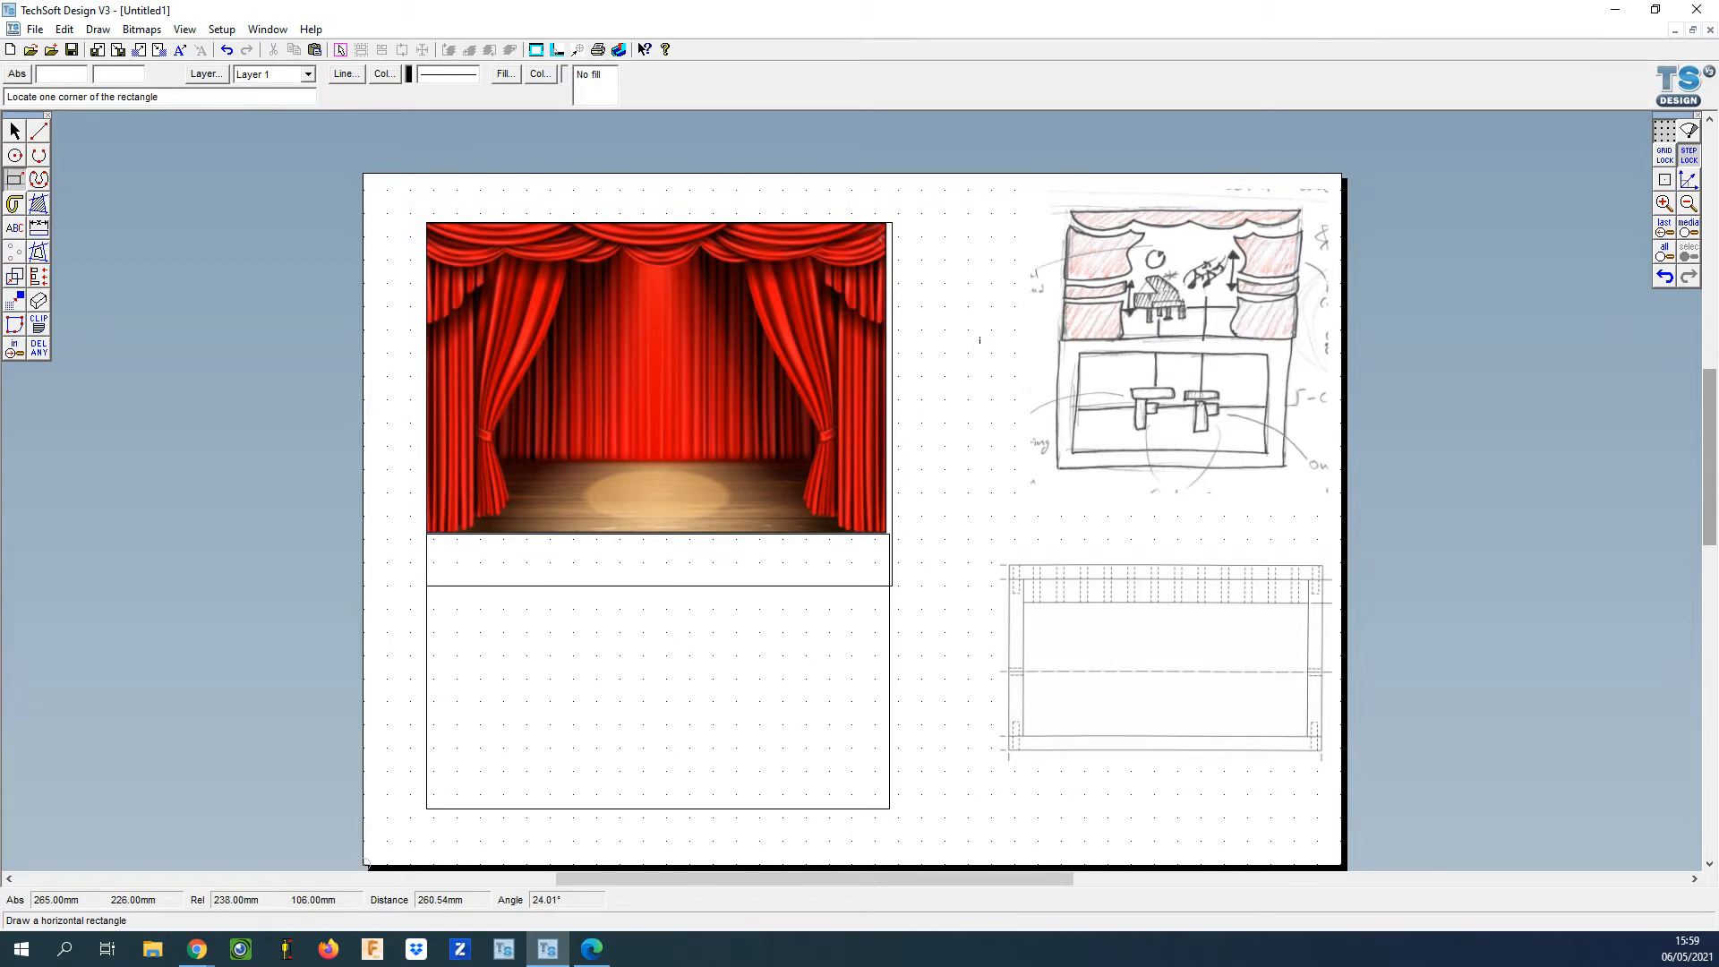
# Move the base rectangle's right edge outward to line up with the right edge of the rectangle around the curtains.
pyautogui.click(14, 130)
pyautogui.click(889, 699)
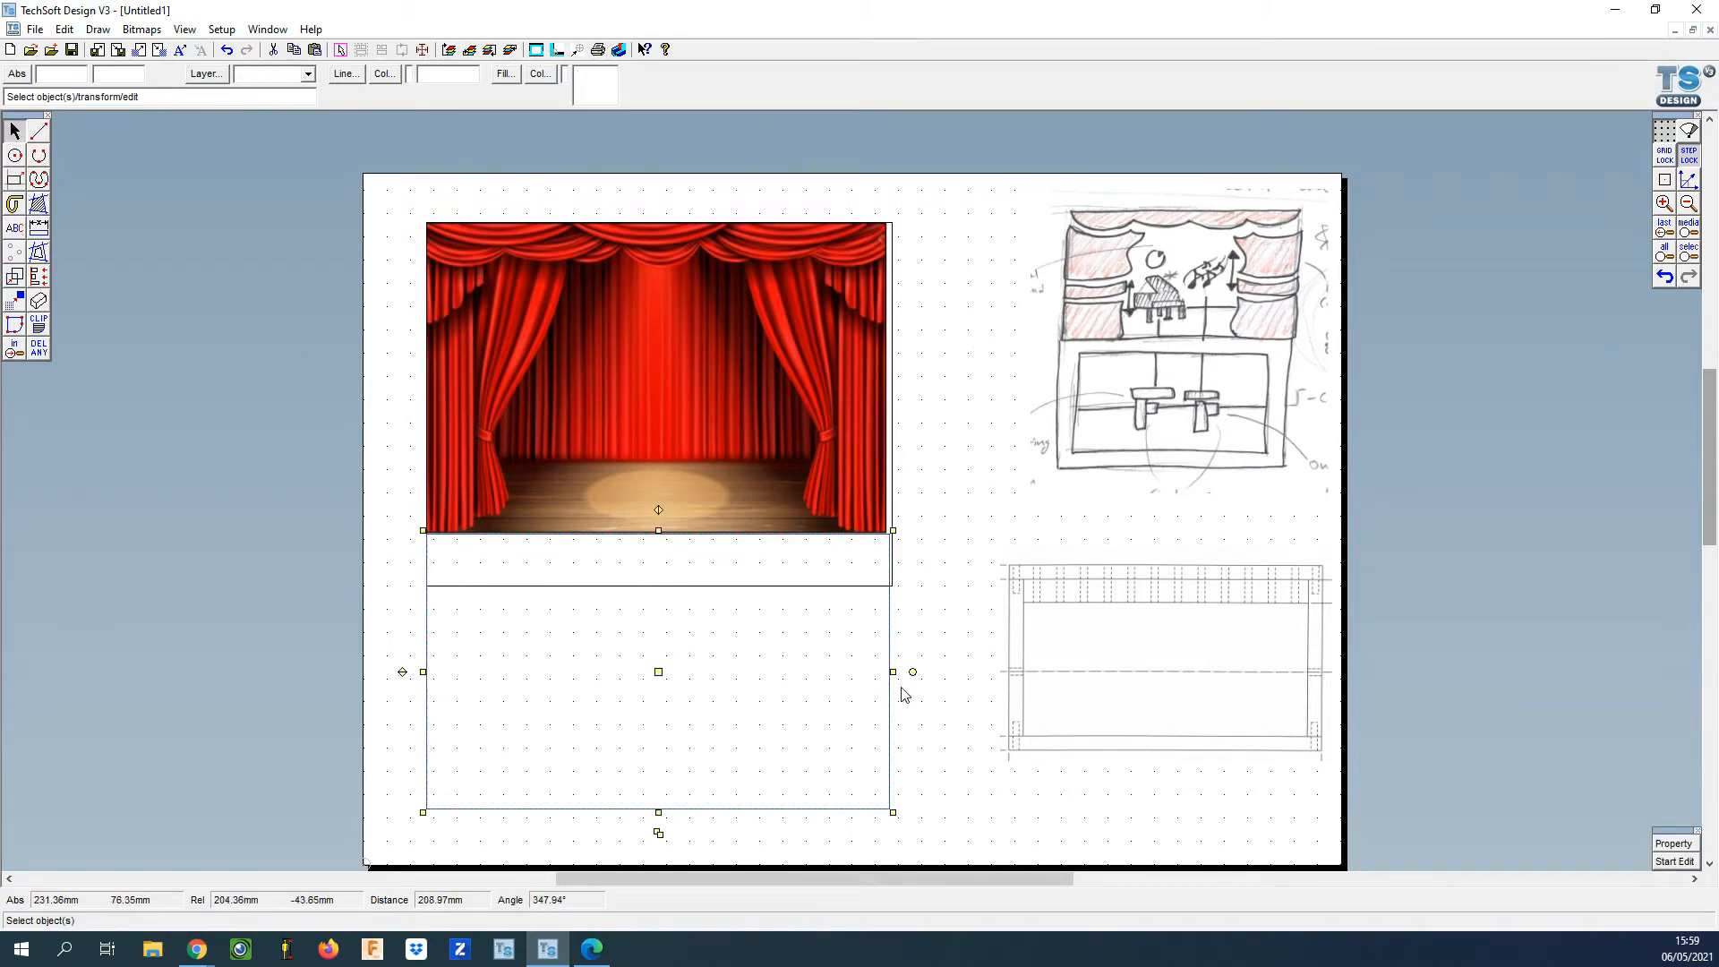
pyautogui.click(894, 671)
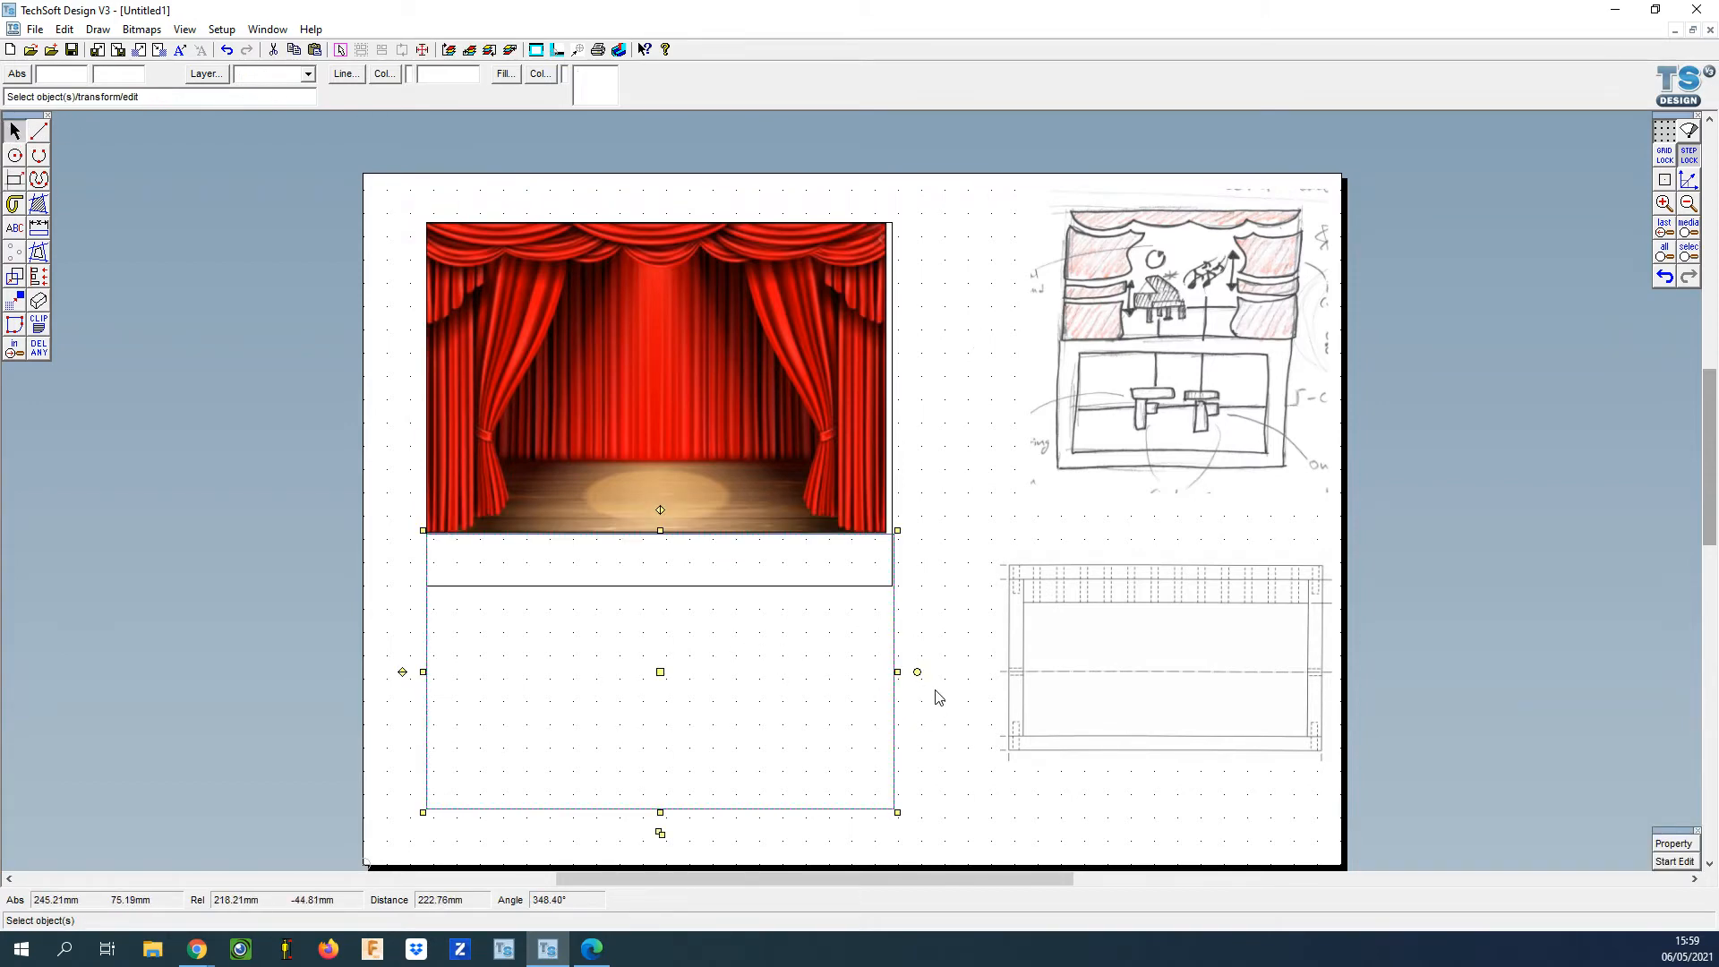
pyautogui.click(940, 711)
pyautogui.scroll(2, 893, 662)
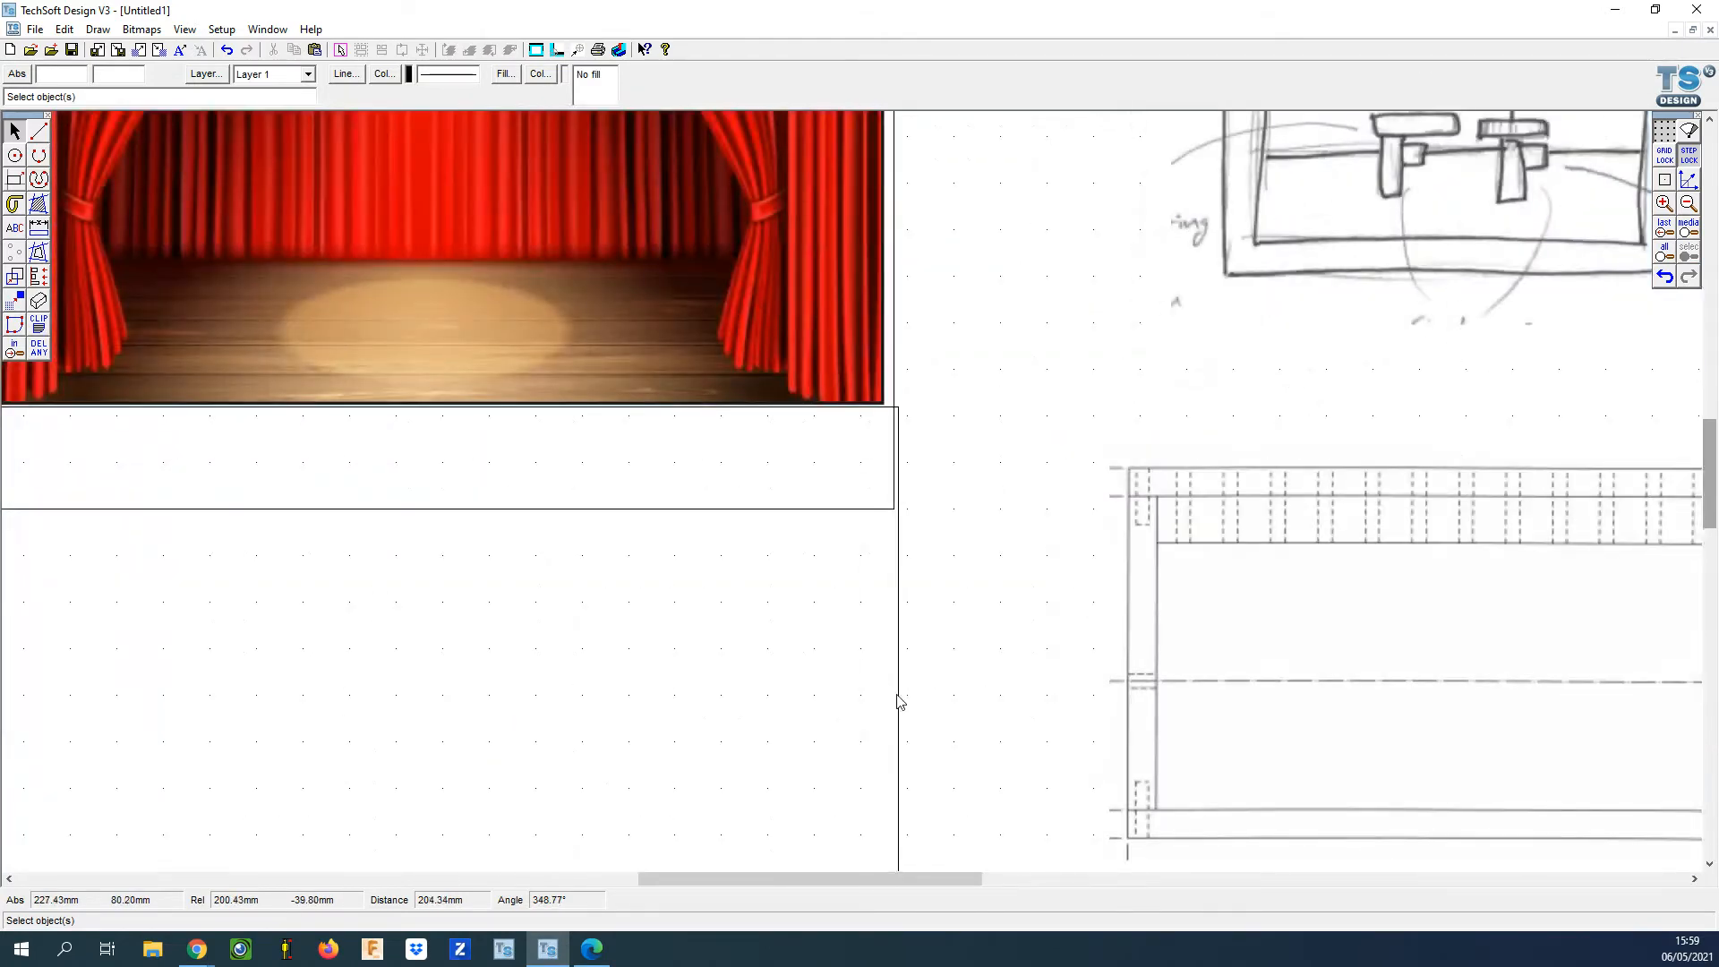
pyautogui.click(899, 695)
pyautogui.click(903, 681)
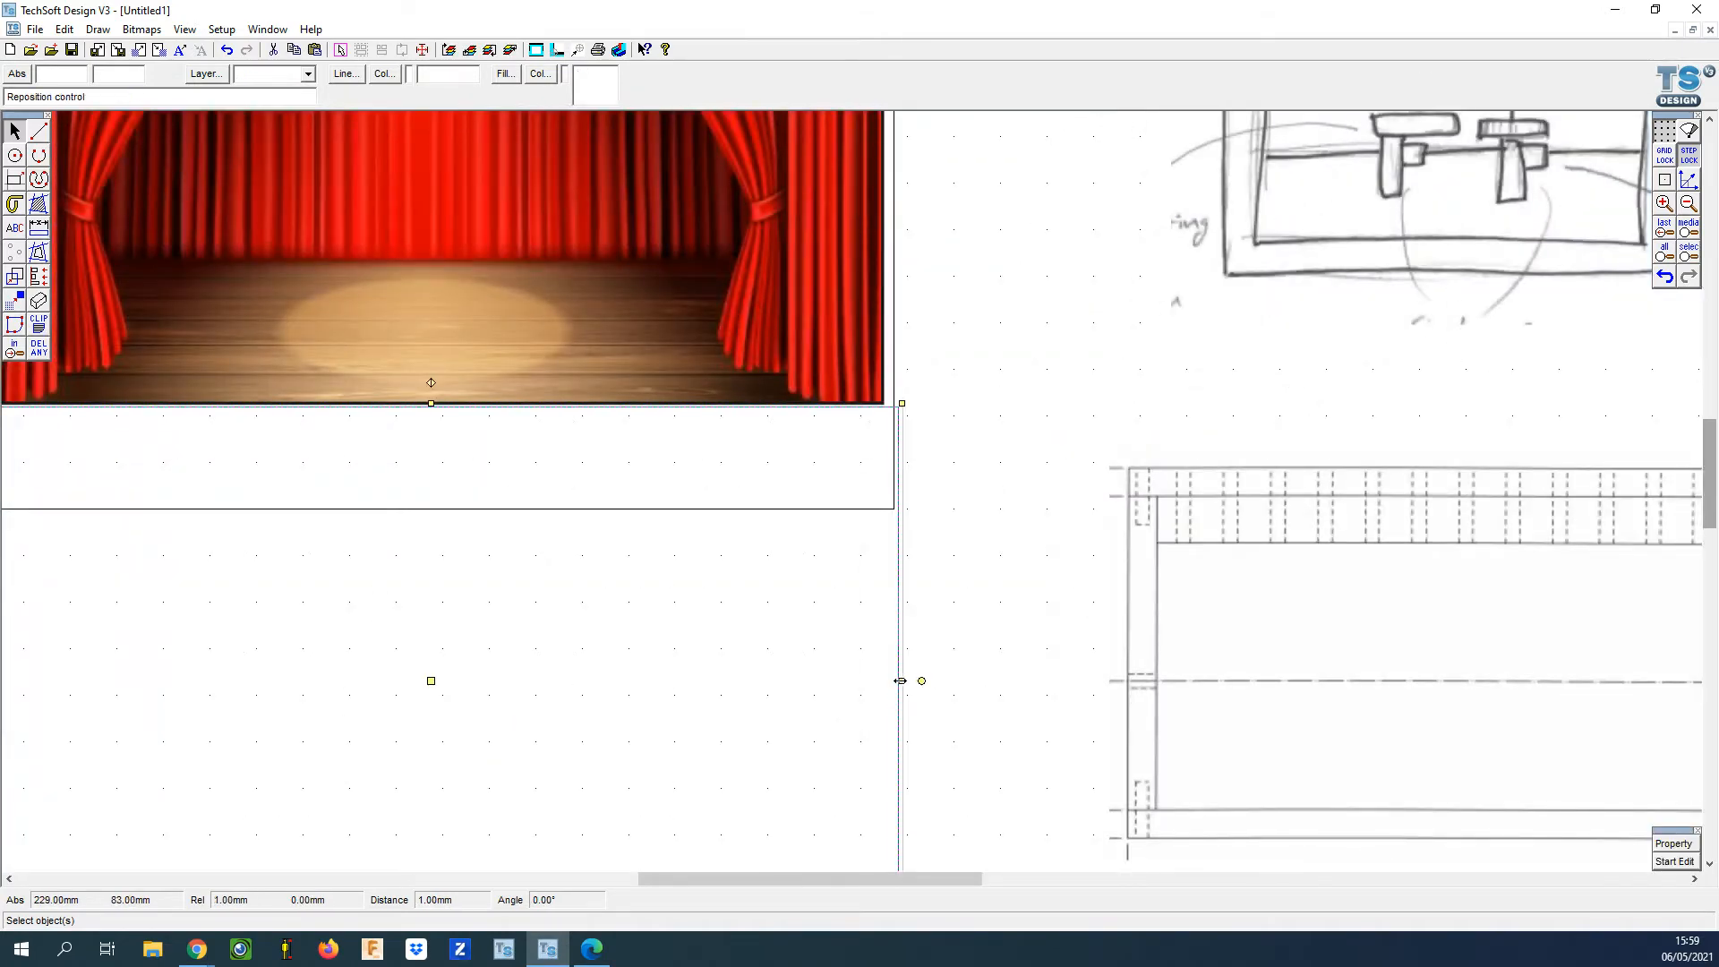
pyautogui.click(895, 682)
pyautogui.click(950, 710)
pyautogui.scroll(-3, 704, 685)
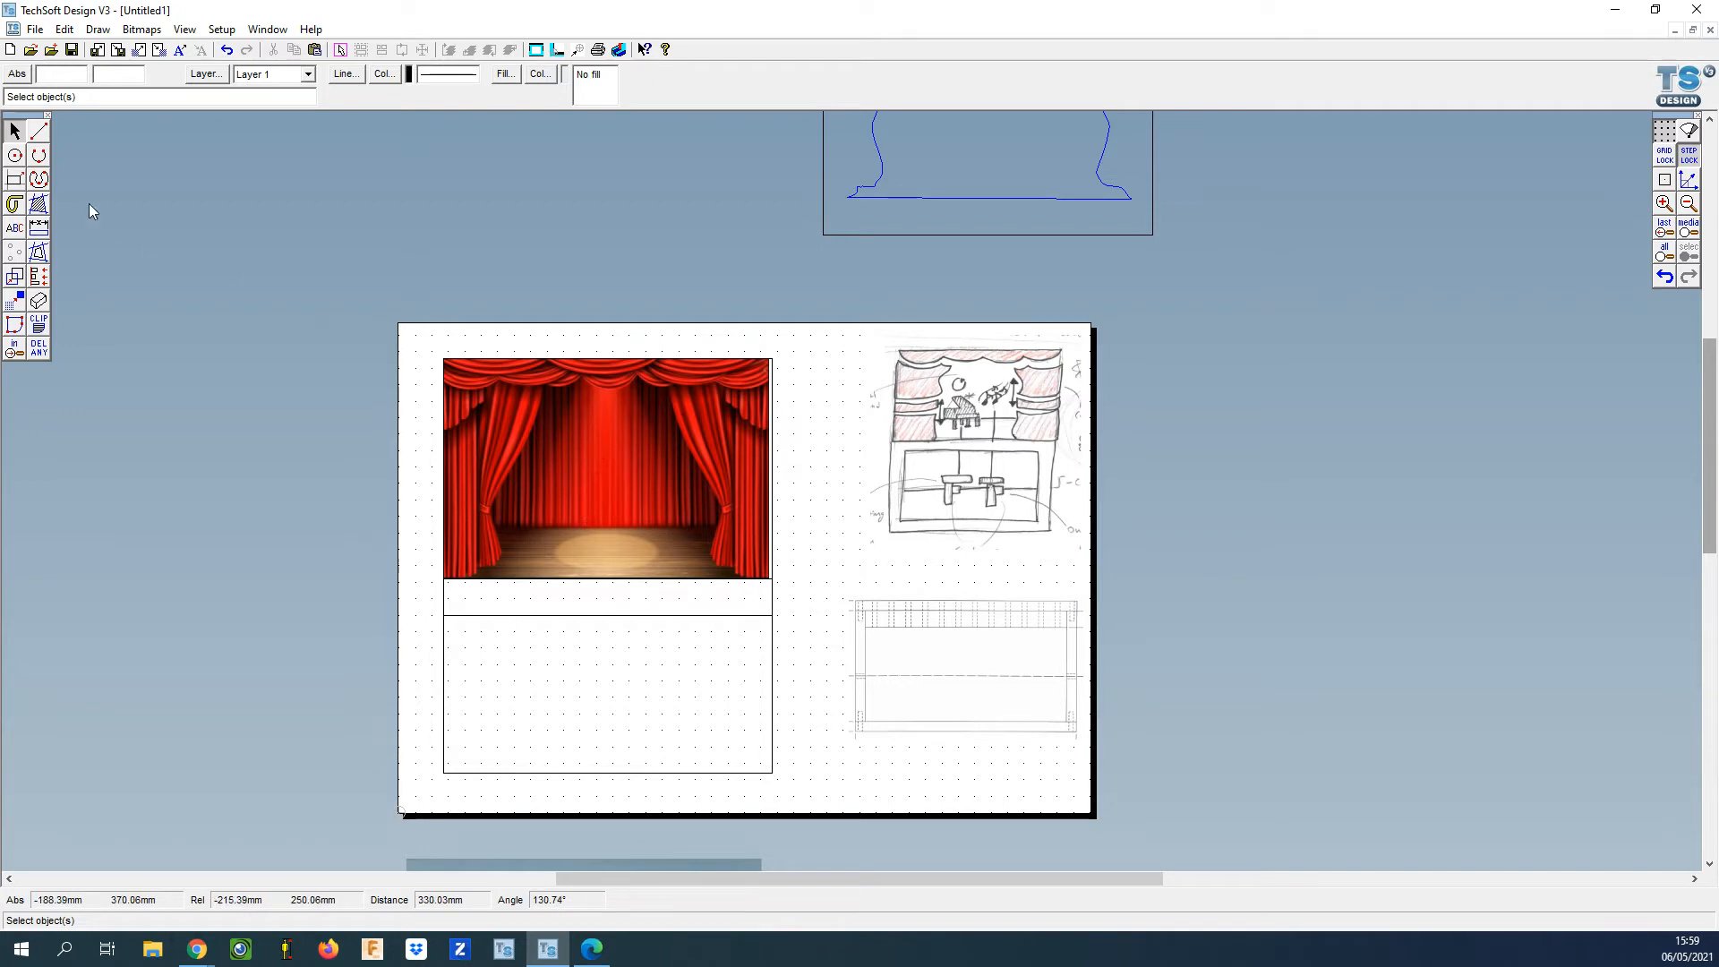
# Draw a small irregular closed bezier curve in the blank area between the curtain image and the reference drawings.
pyautogui.click(39, 179)
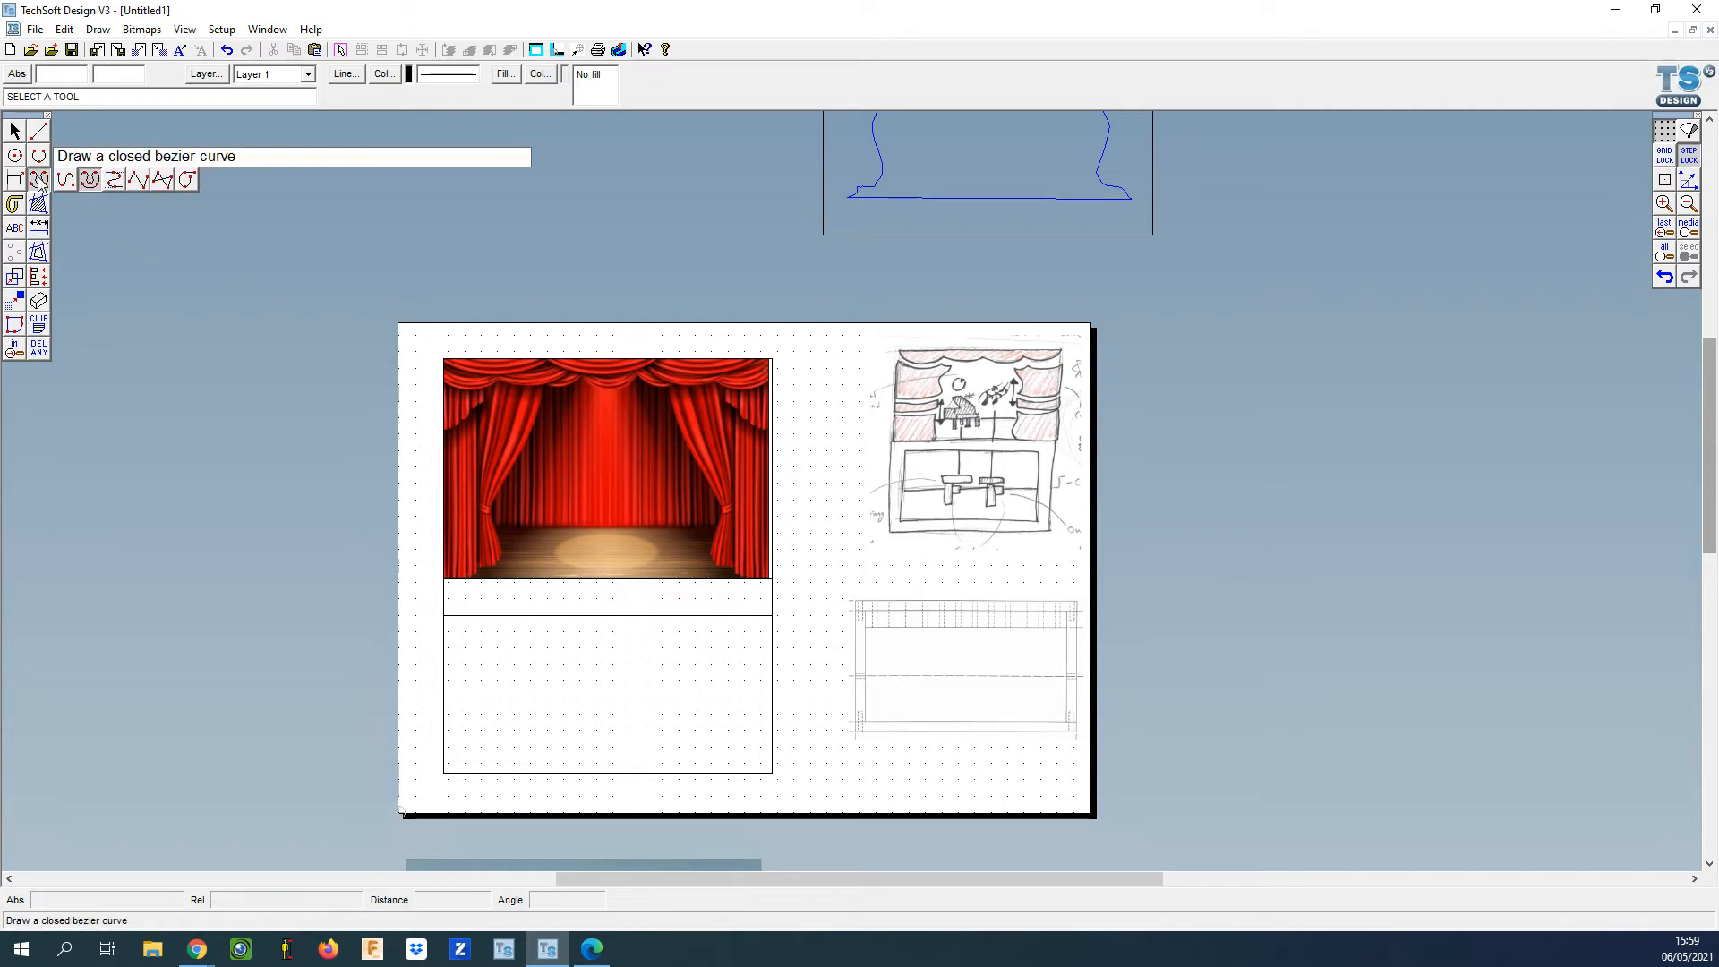
pyautogui.click(90, 180)
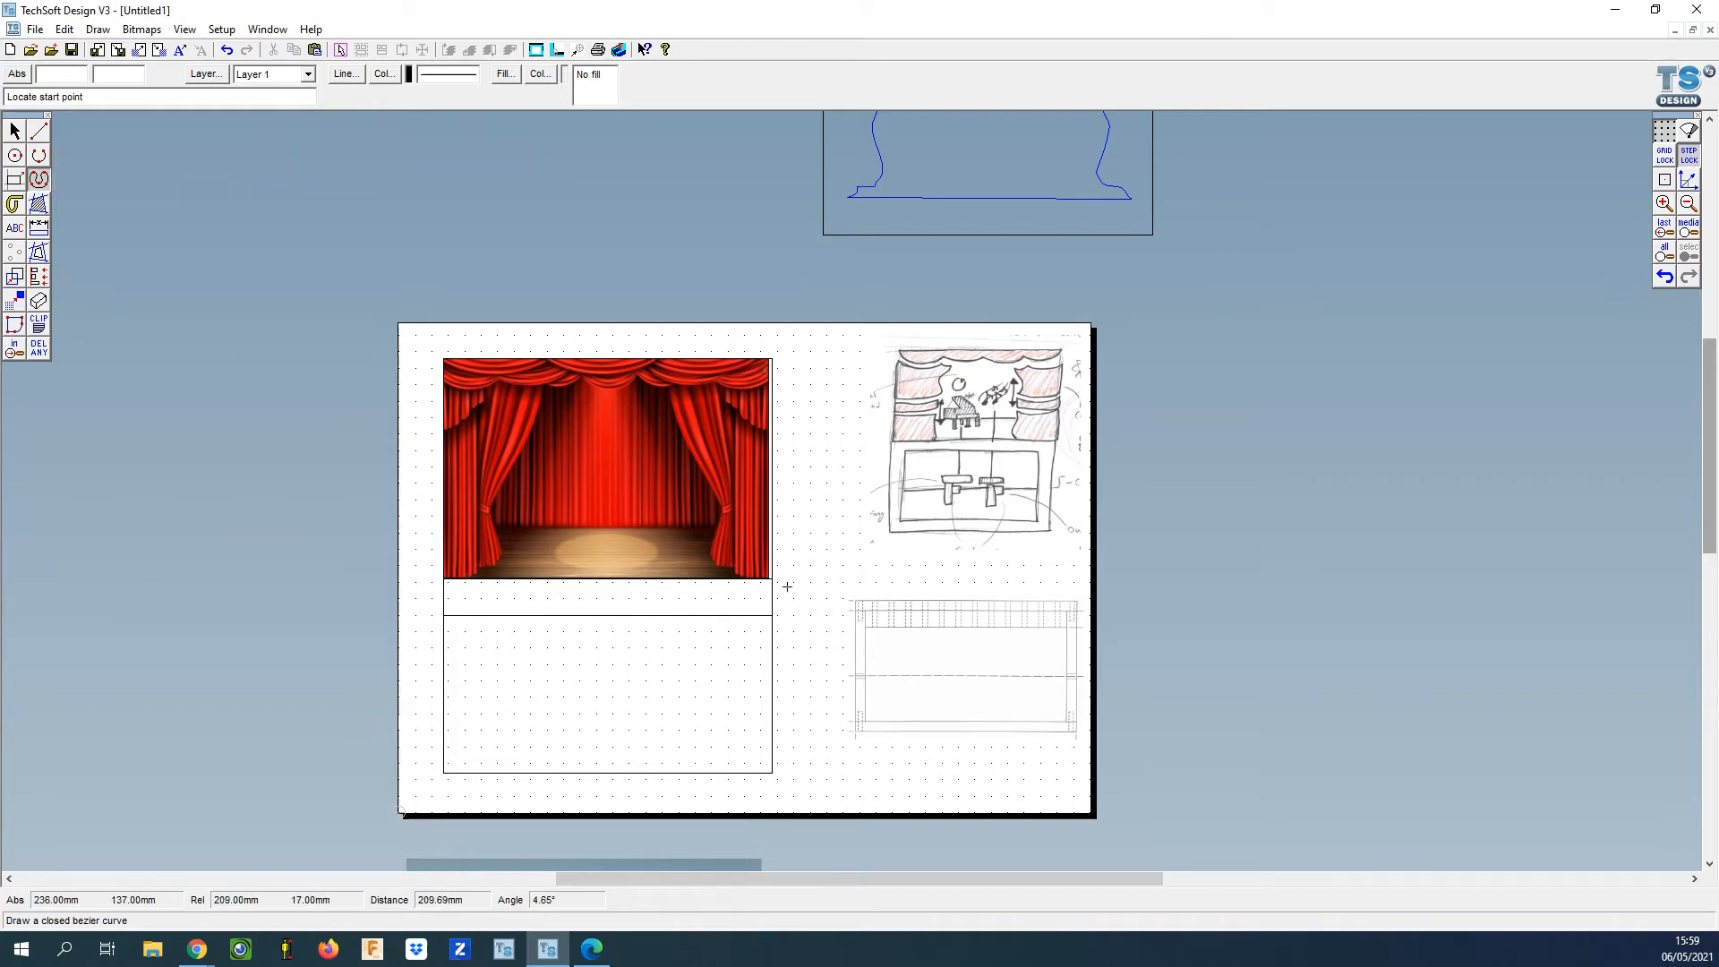
pyautogui.click(792, 526)
pyautogui.click(790, 558)
pyautogui.click(800, 571)
pyautogui.click(825, 560)
pyautogui.click(818, 500)
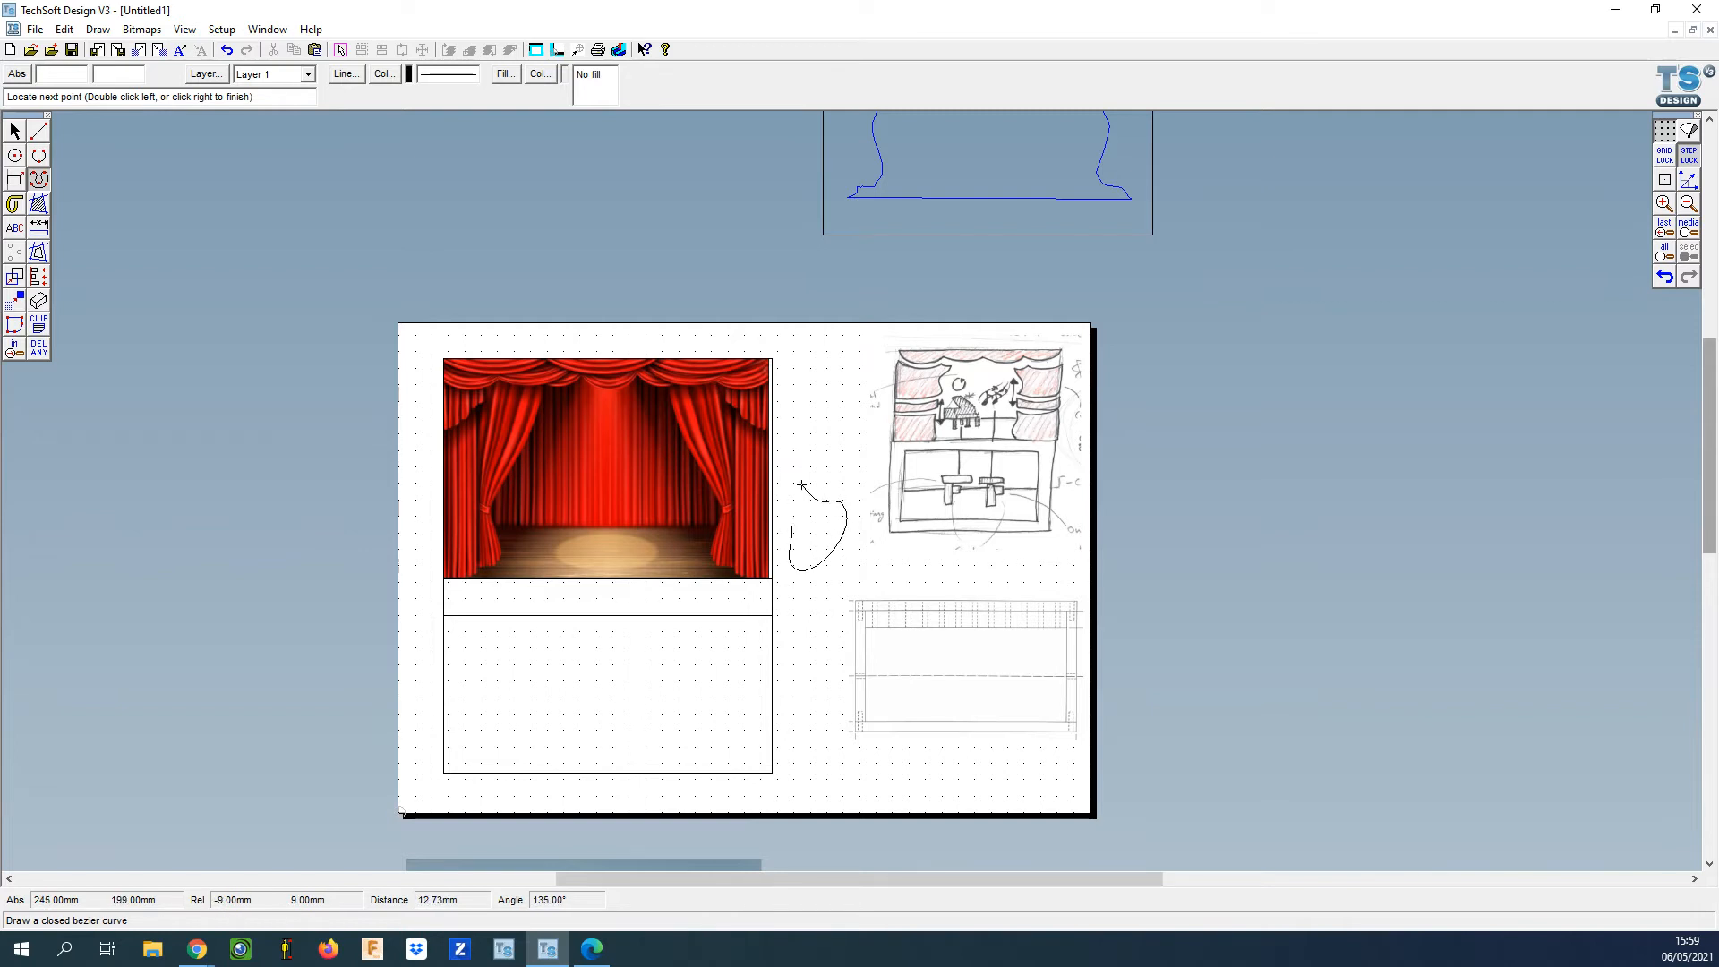
pyautogui.doubleClick(799, 488)
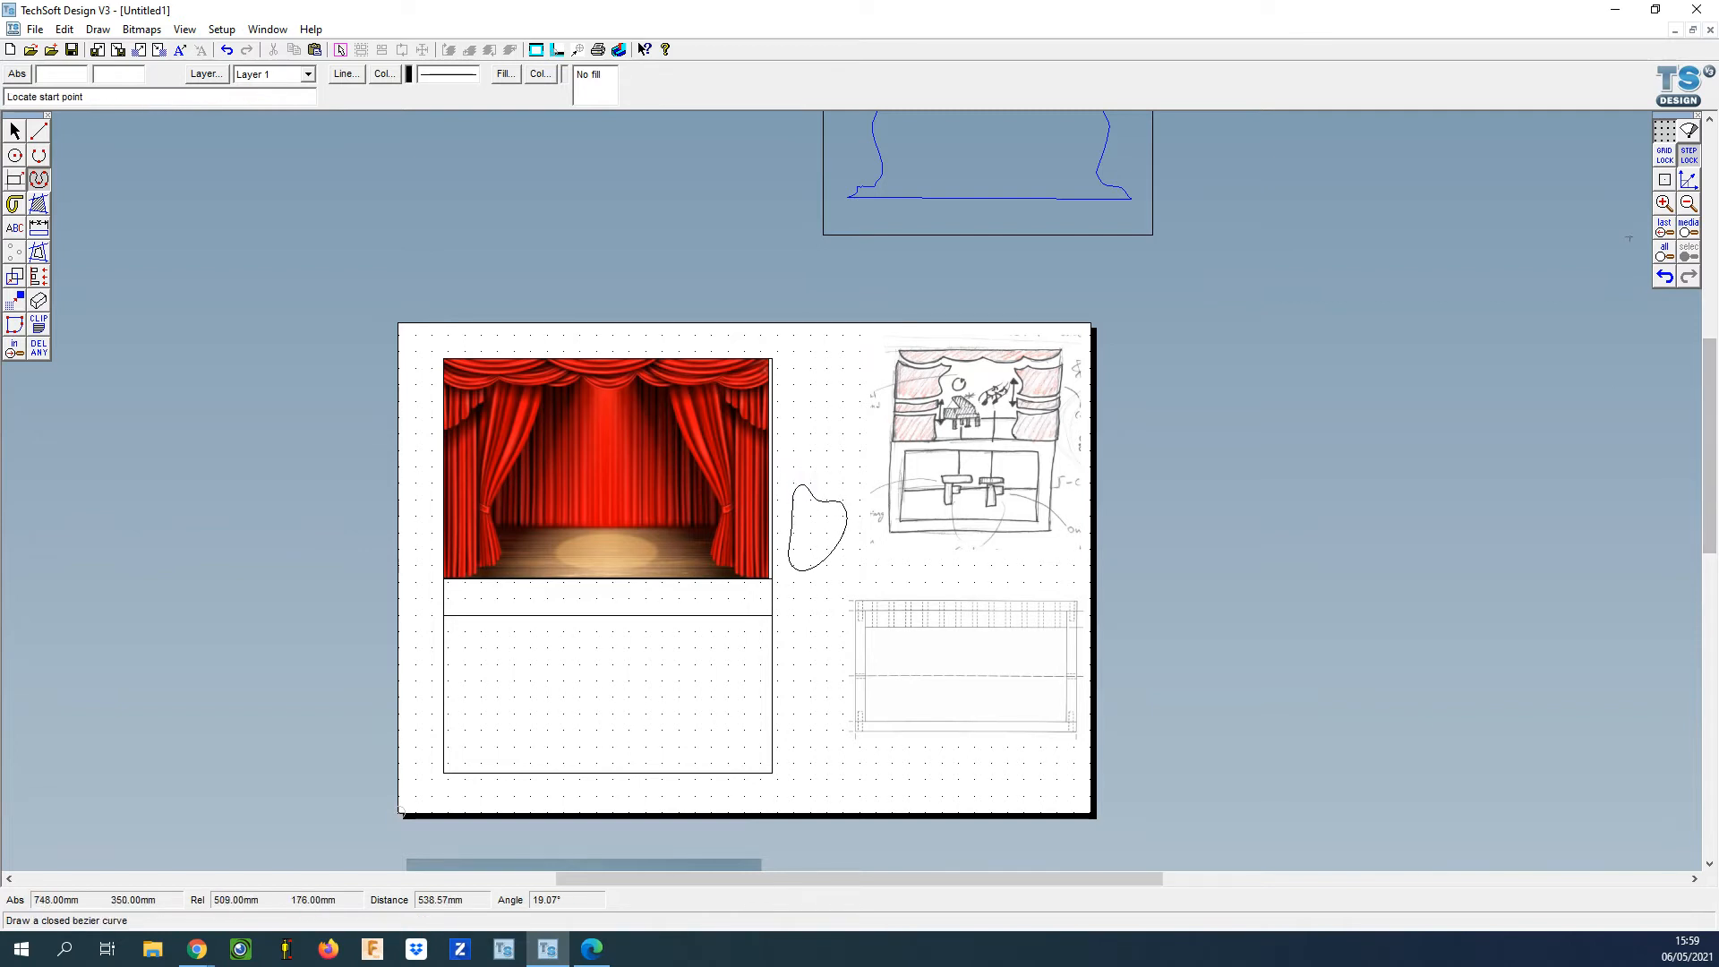
# Delete the small closed bezier curve beside the curtain image.
pyautogui.click(1689, 227)
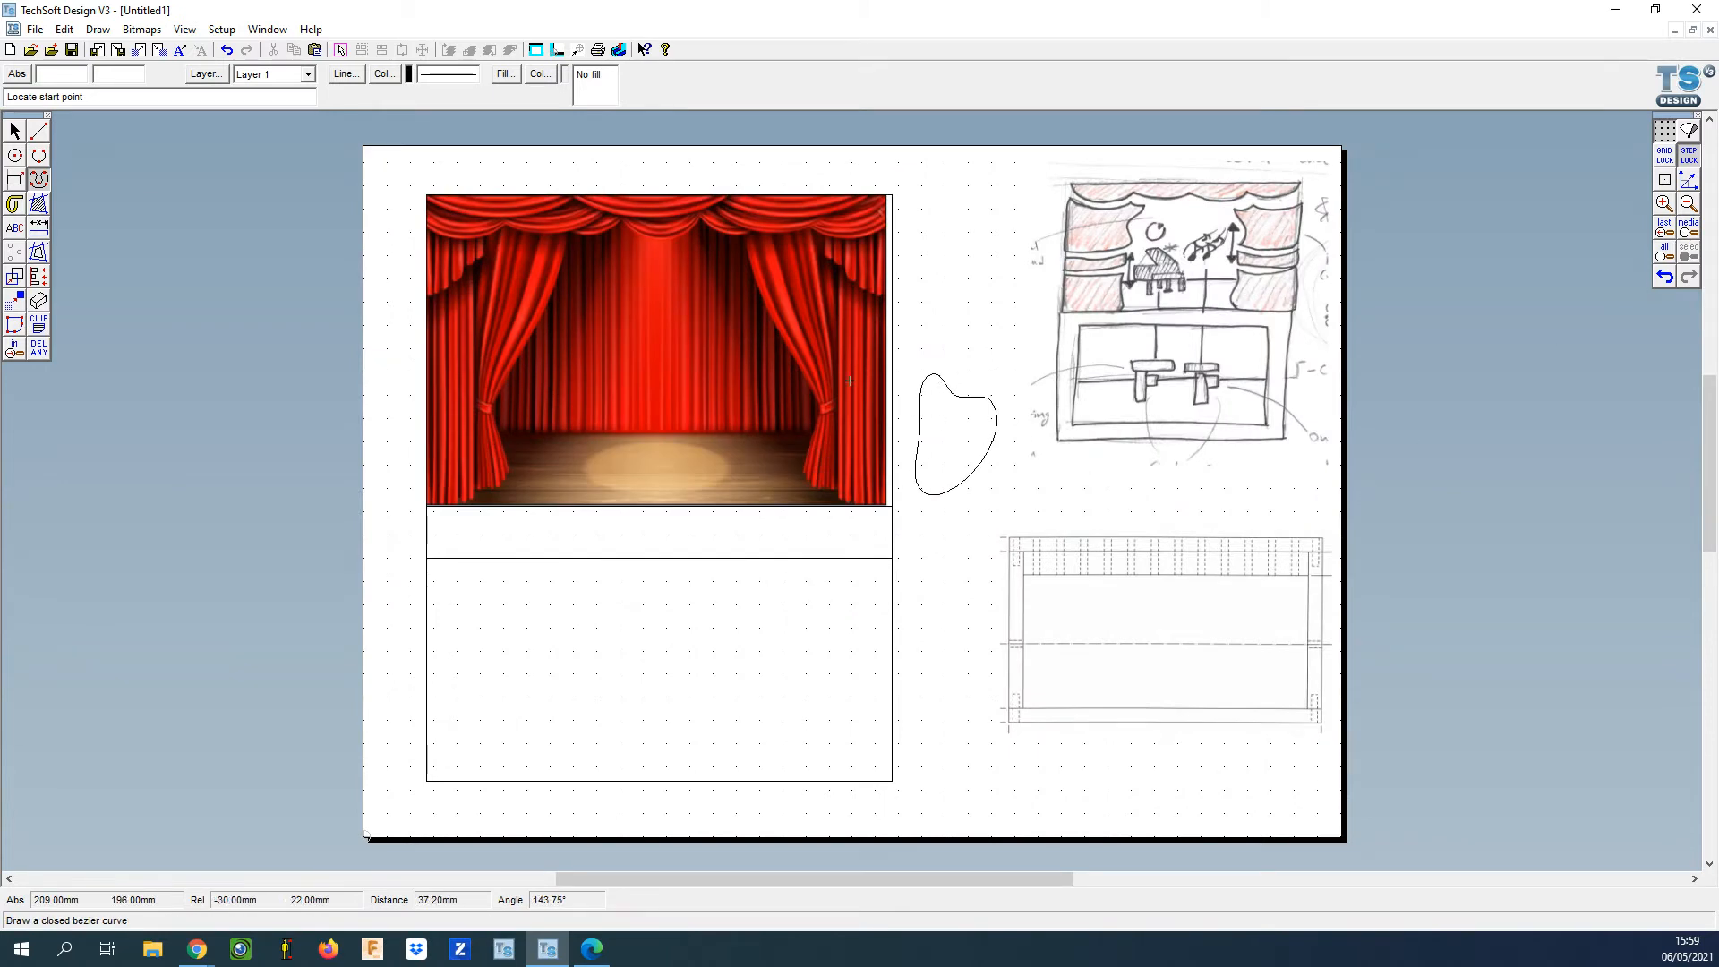
pyautogui.click(14, 131)
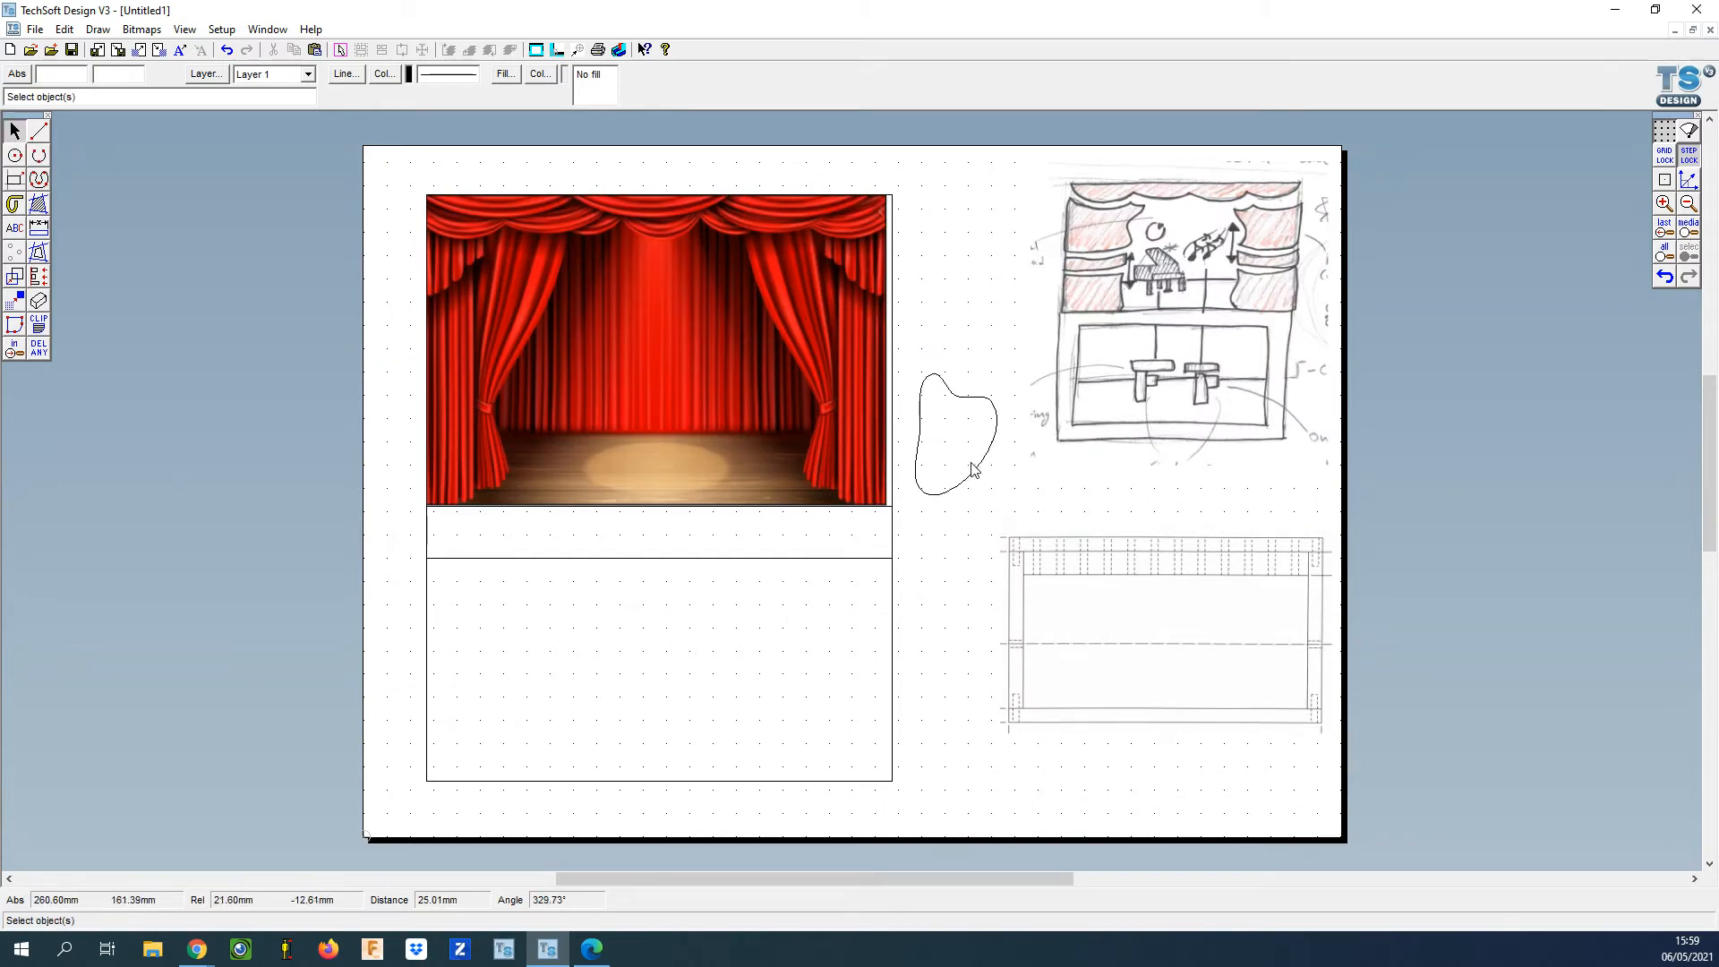
pyautogui.click(976, 470)
pyautogui.press('Delete')
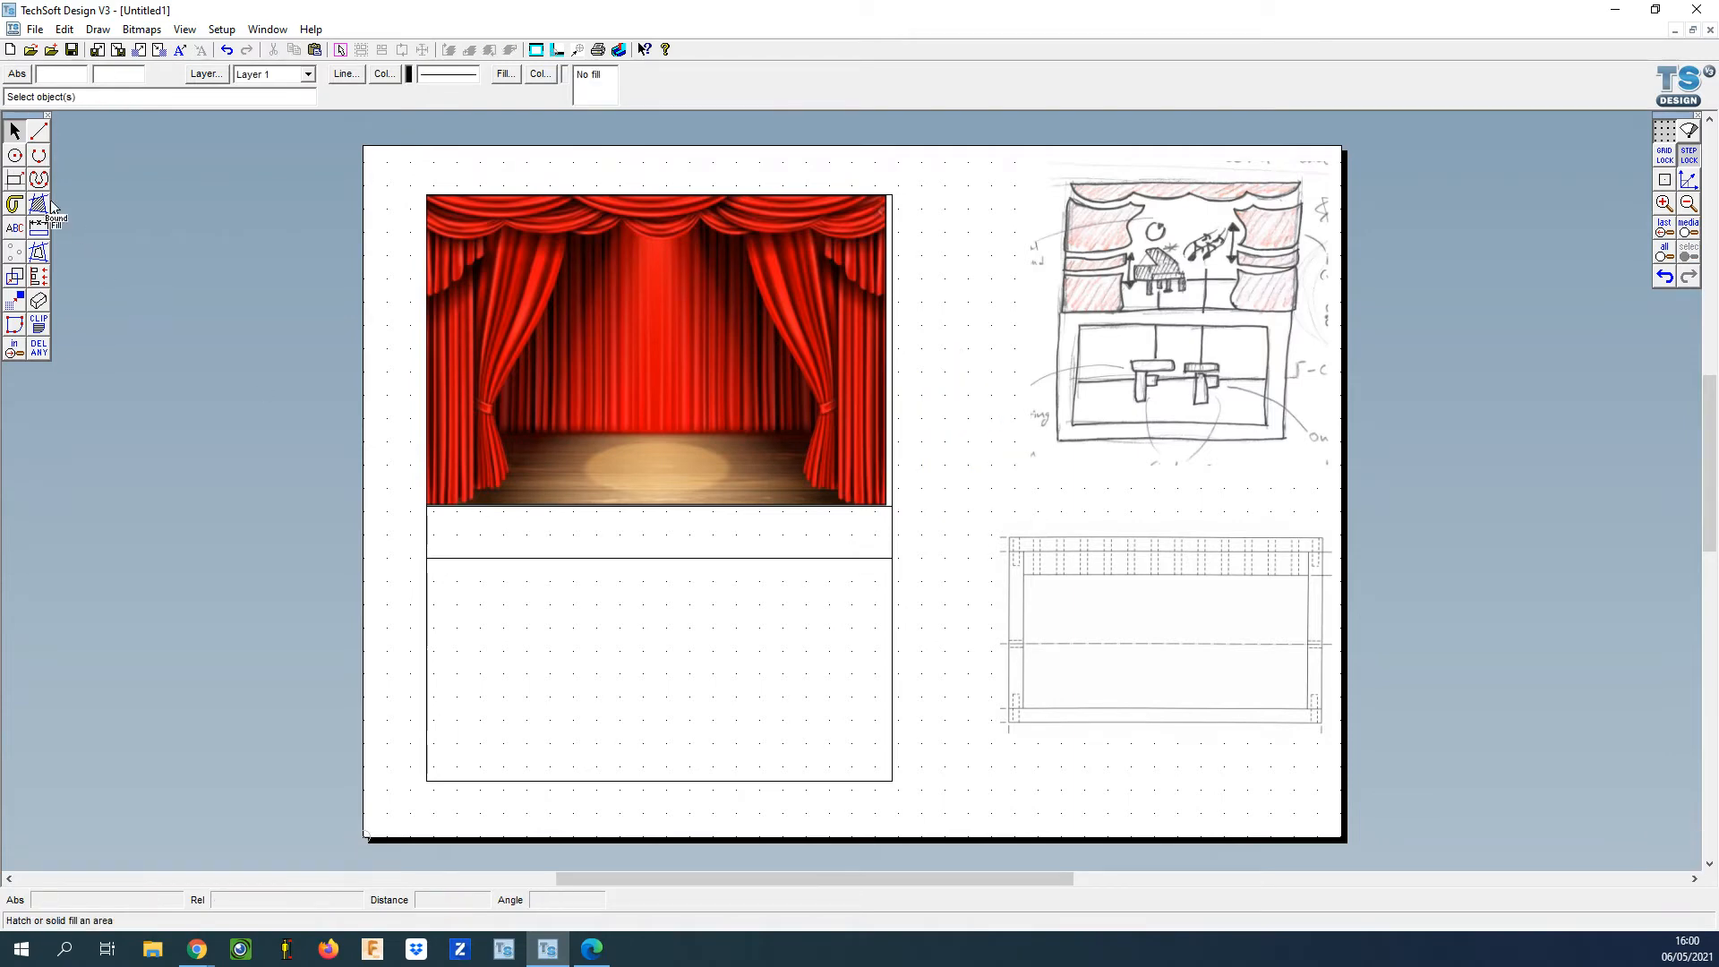
# Trace a closed bezier curve from the foot of the image's left curtain, up past its tieback and across beneath the valance.
pyautogui.click(38, 180)
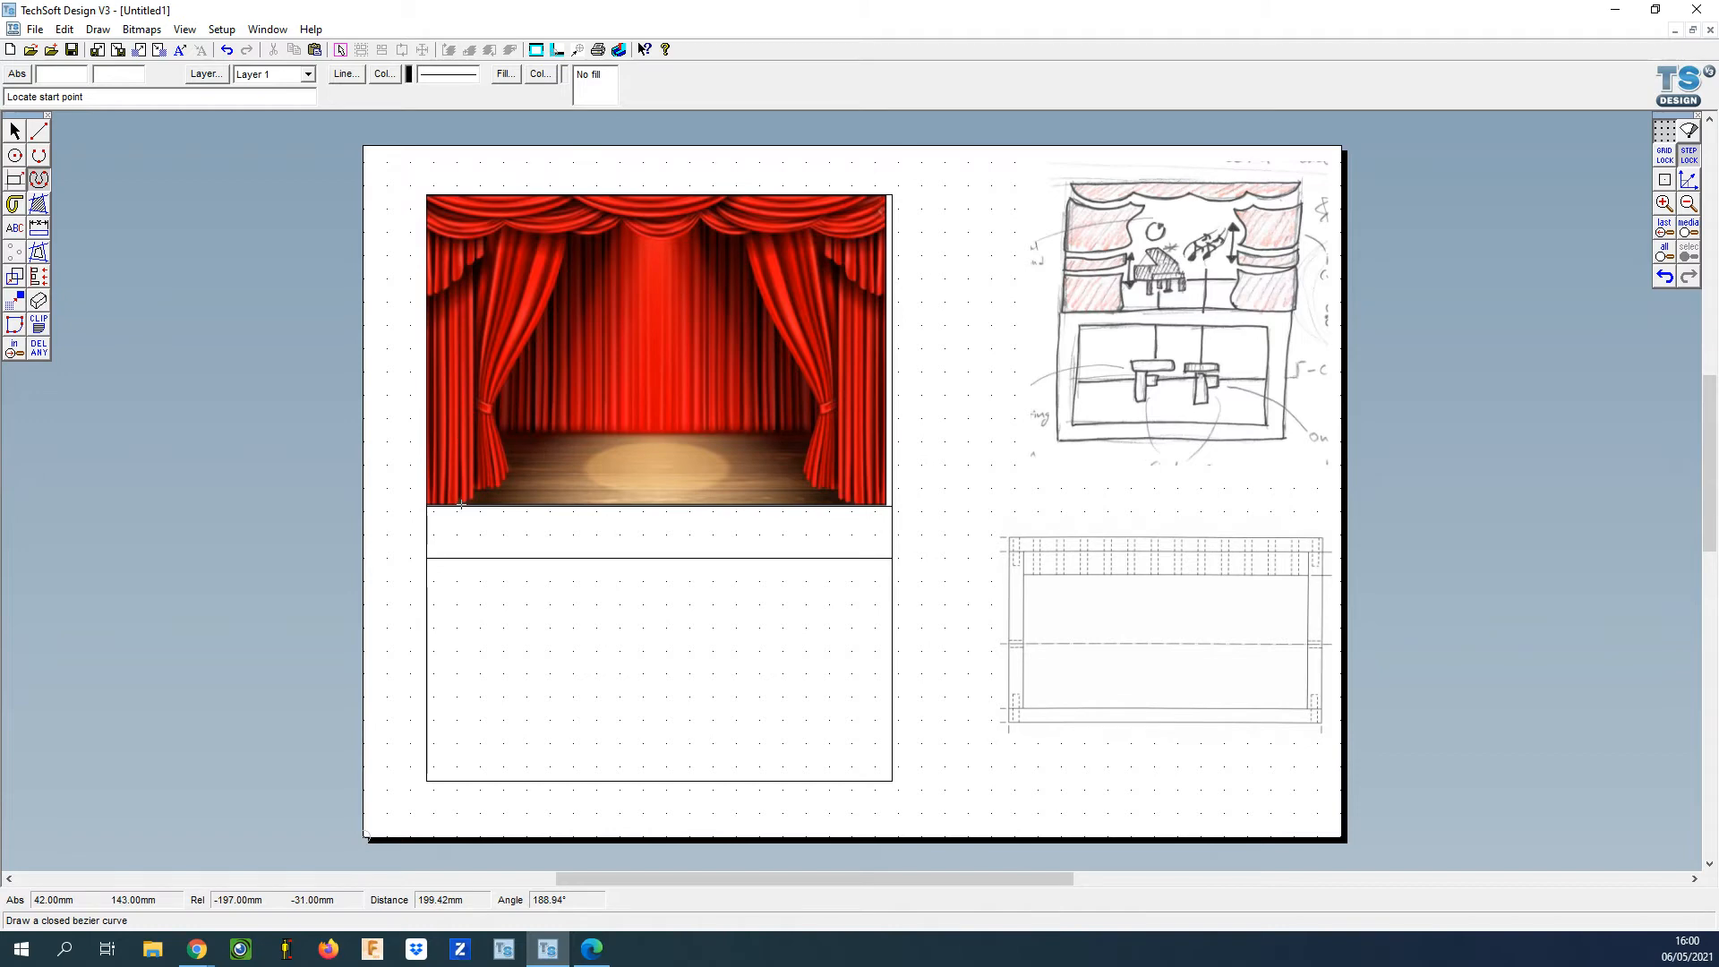
pyautogui.click(461, 505)
pyautogui.click(477, 496)
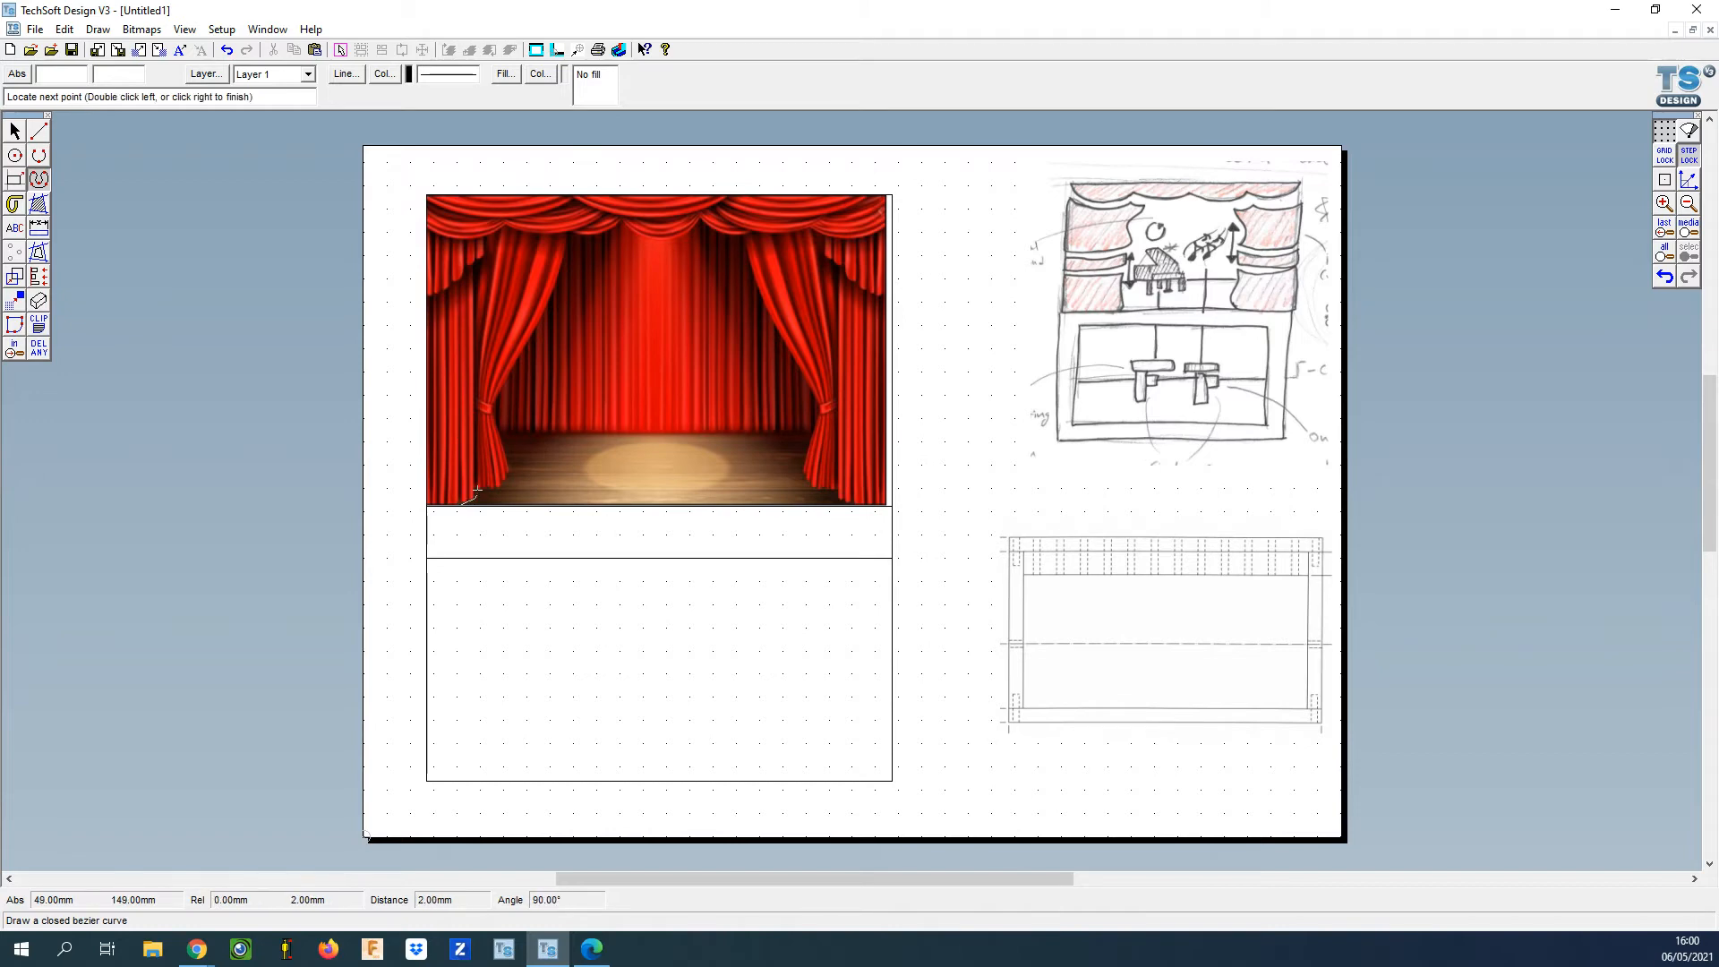
pyautogui.click(512, 469)
pyautogui.click(497, 408)
pyautogui.click(566, 235)
pyautogui.click(699, 220)
pyautogui.click(746, 236)
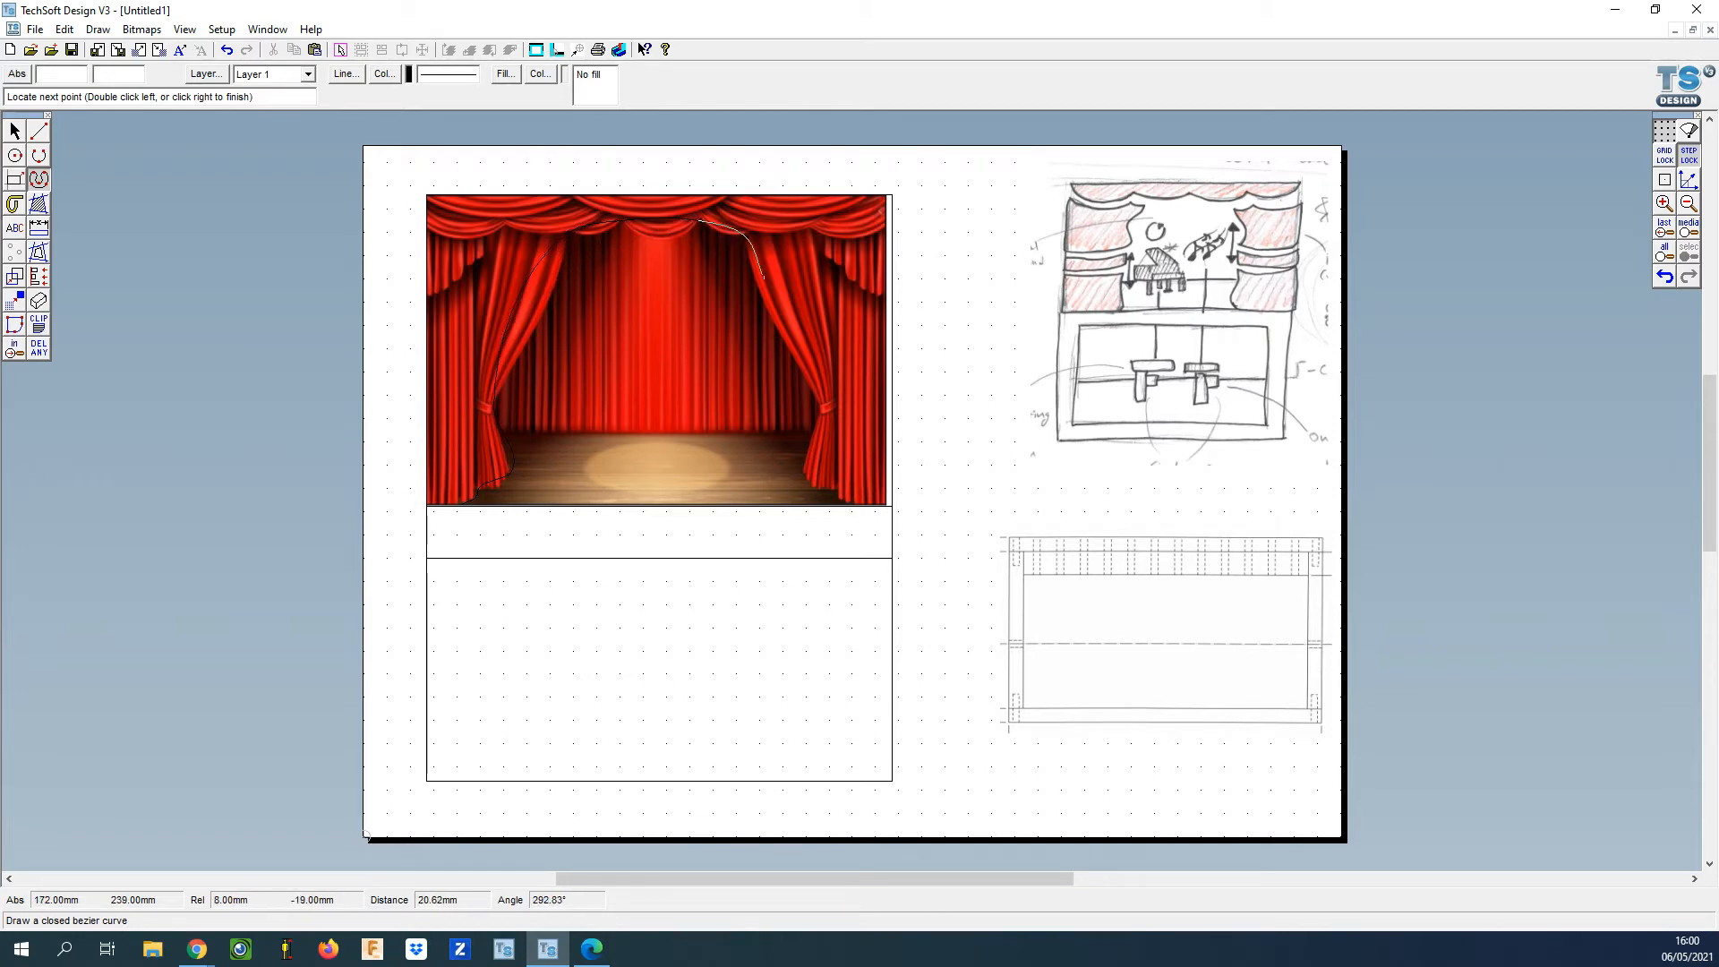
# Continue the bezier trace down the right curtain, around its tieback and hem, and finish it at the image's lower edge.
pyautogui.click(817, 403)
pyautogui.scroll(1, 817, 403)
pyautogui.scroll(1, 822, 414)
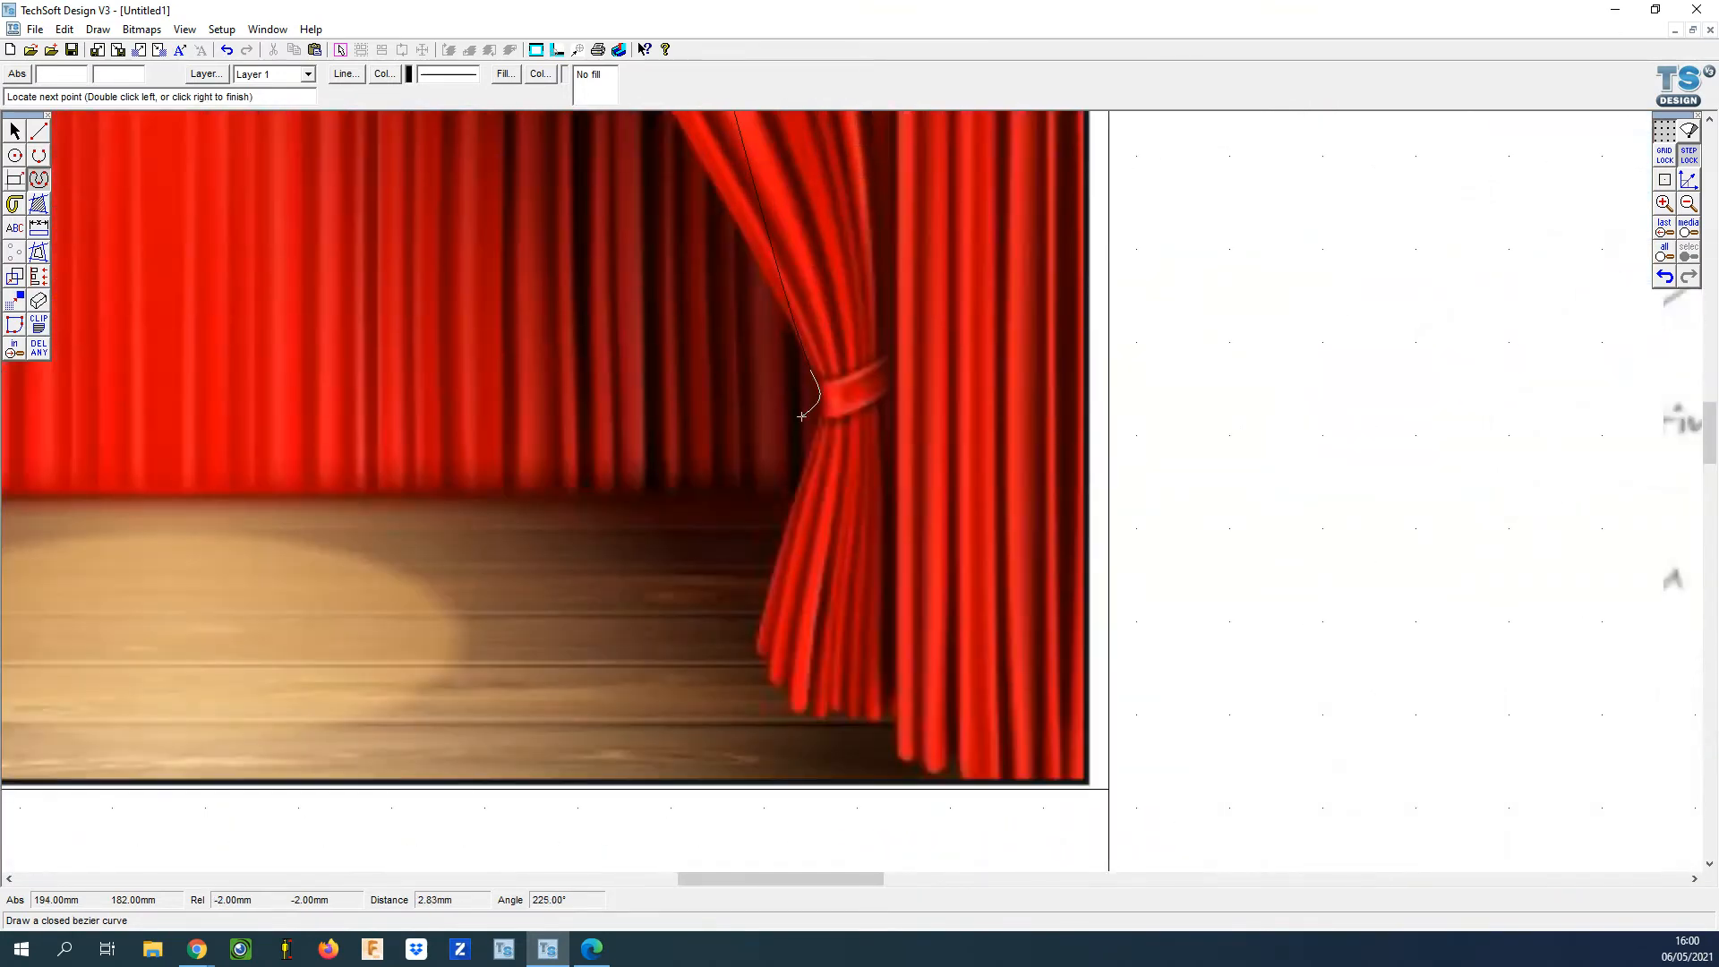
pyautogui.click(810, 417)
pyautogui.scroll(-1, 755, 648)
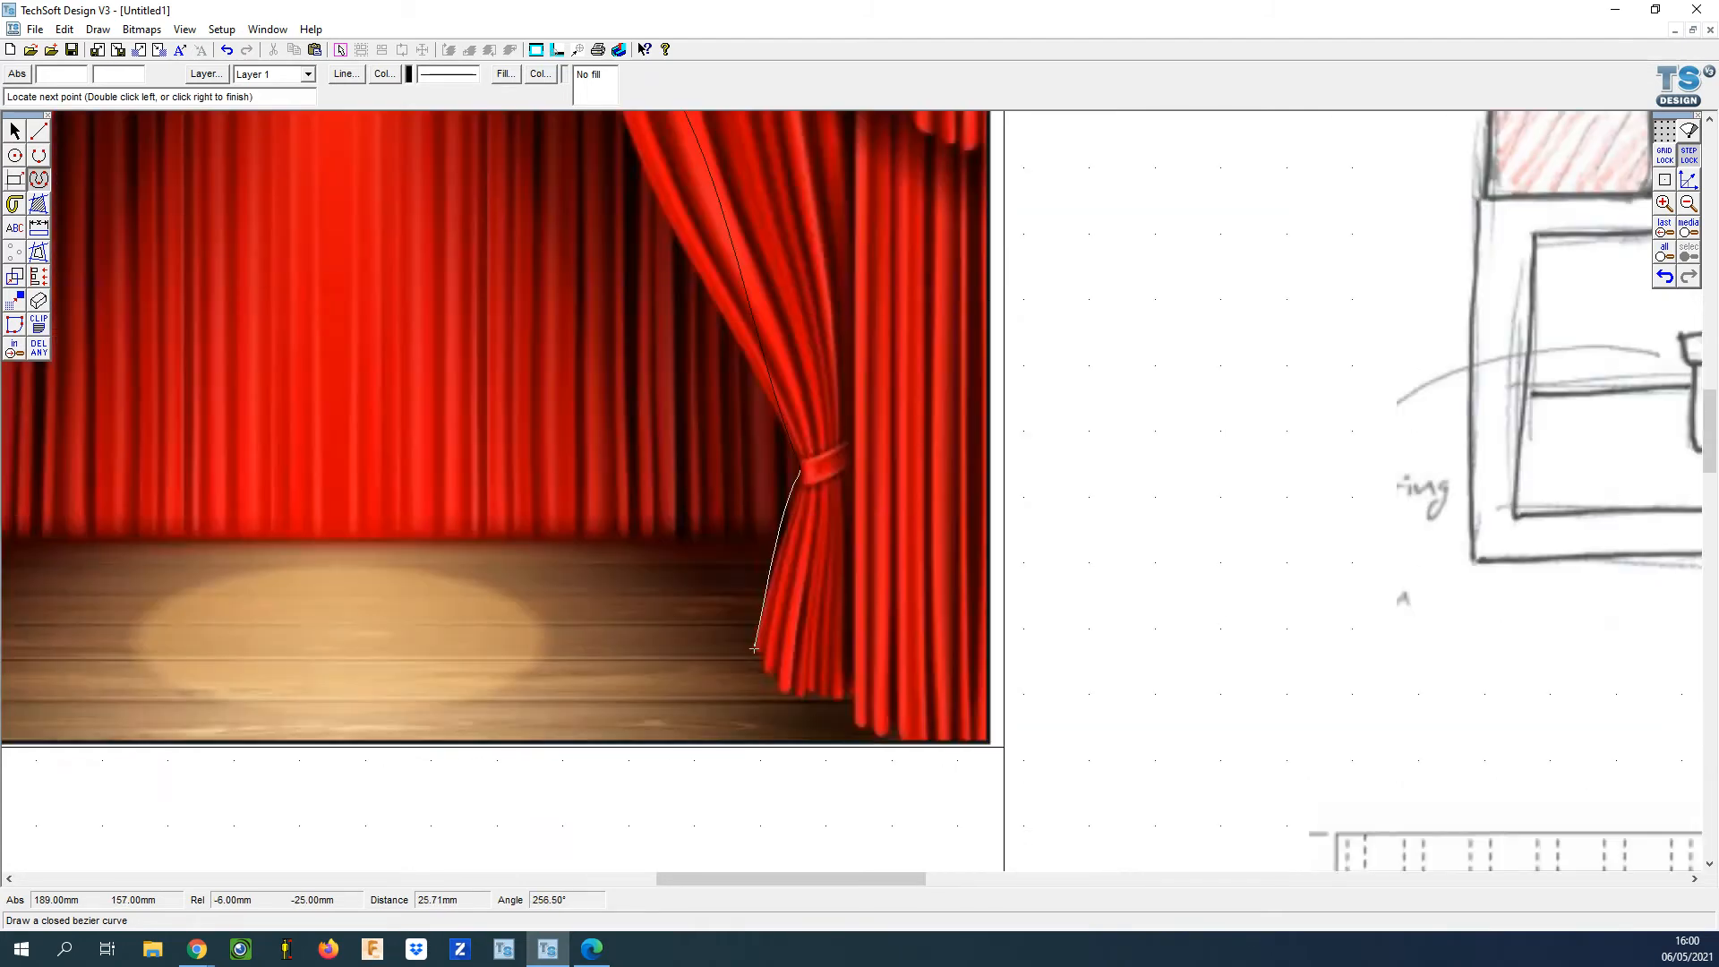
pyautogui.click(846, 700)
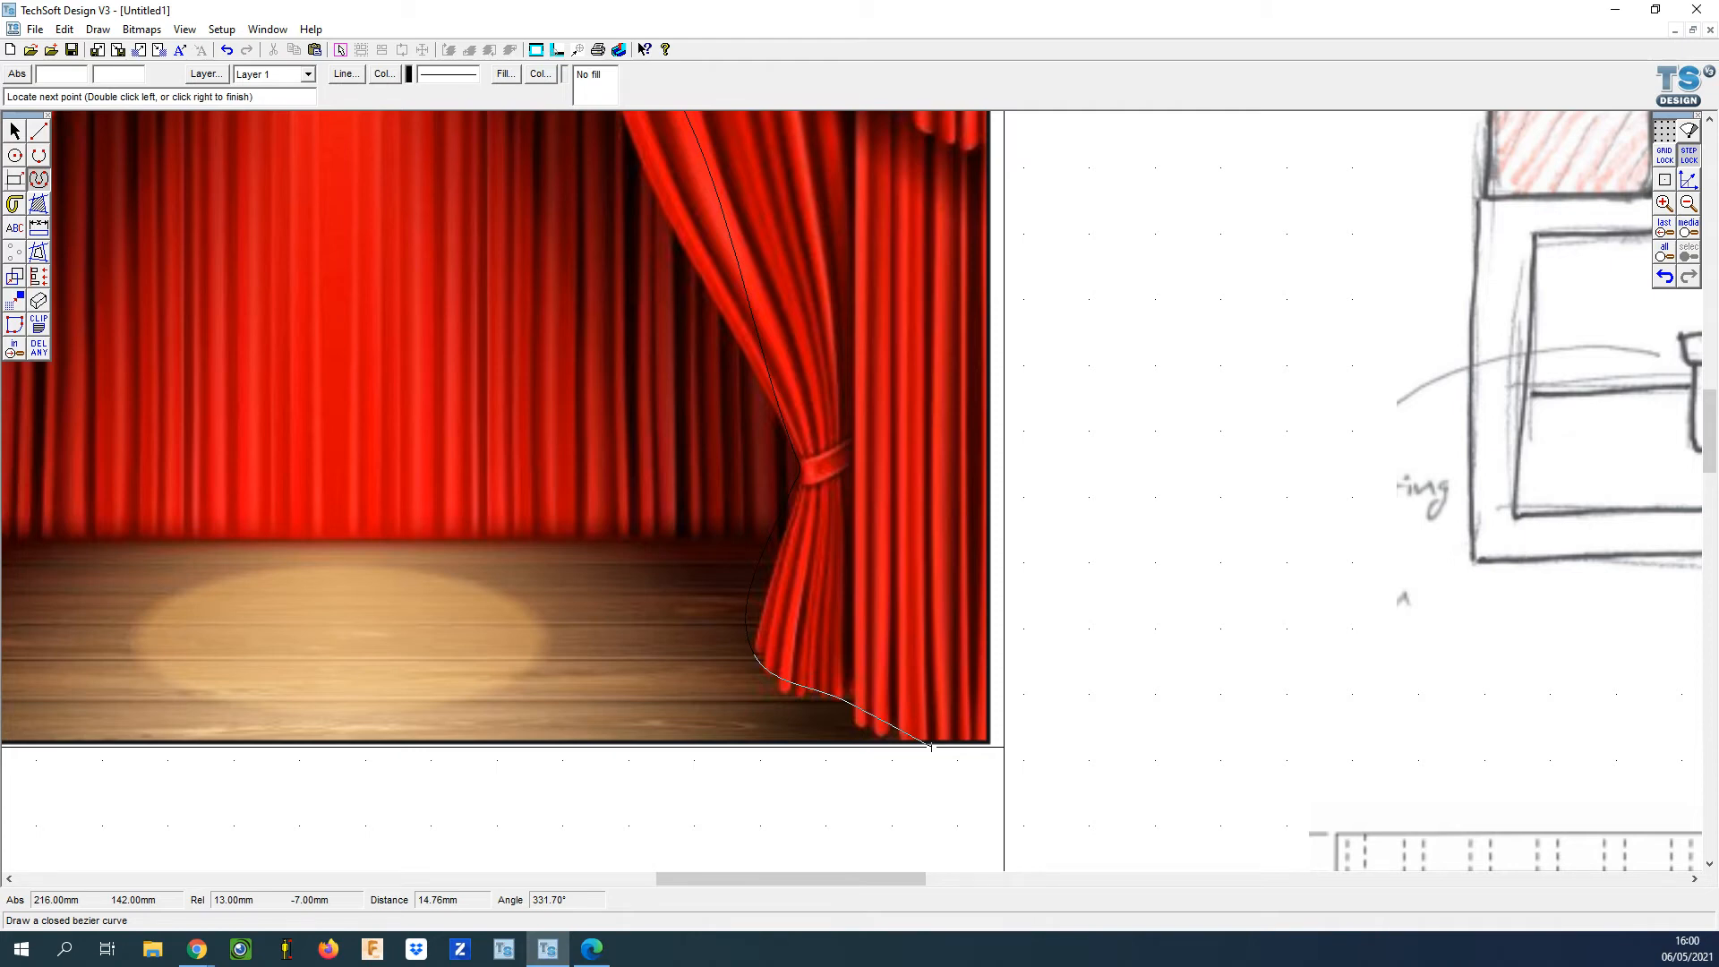
pyautogui.doubleClick(931, 746)
pyautogui.scroll(-3, 773, 780)
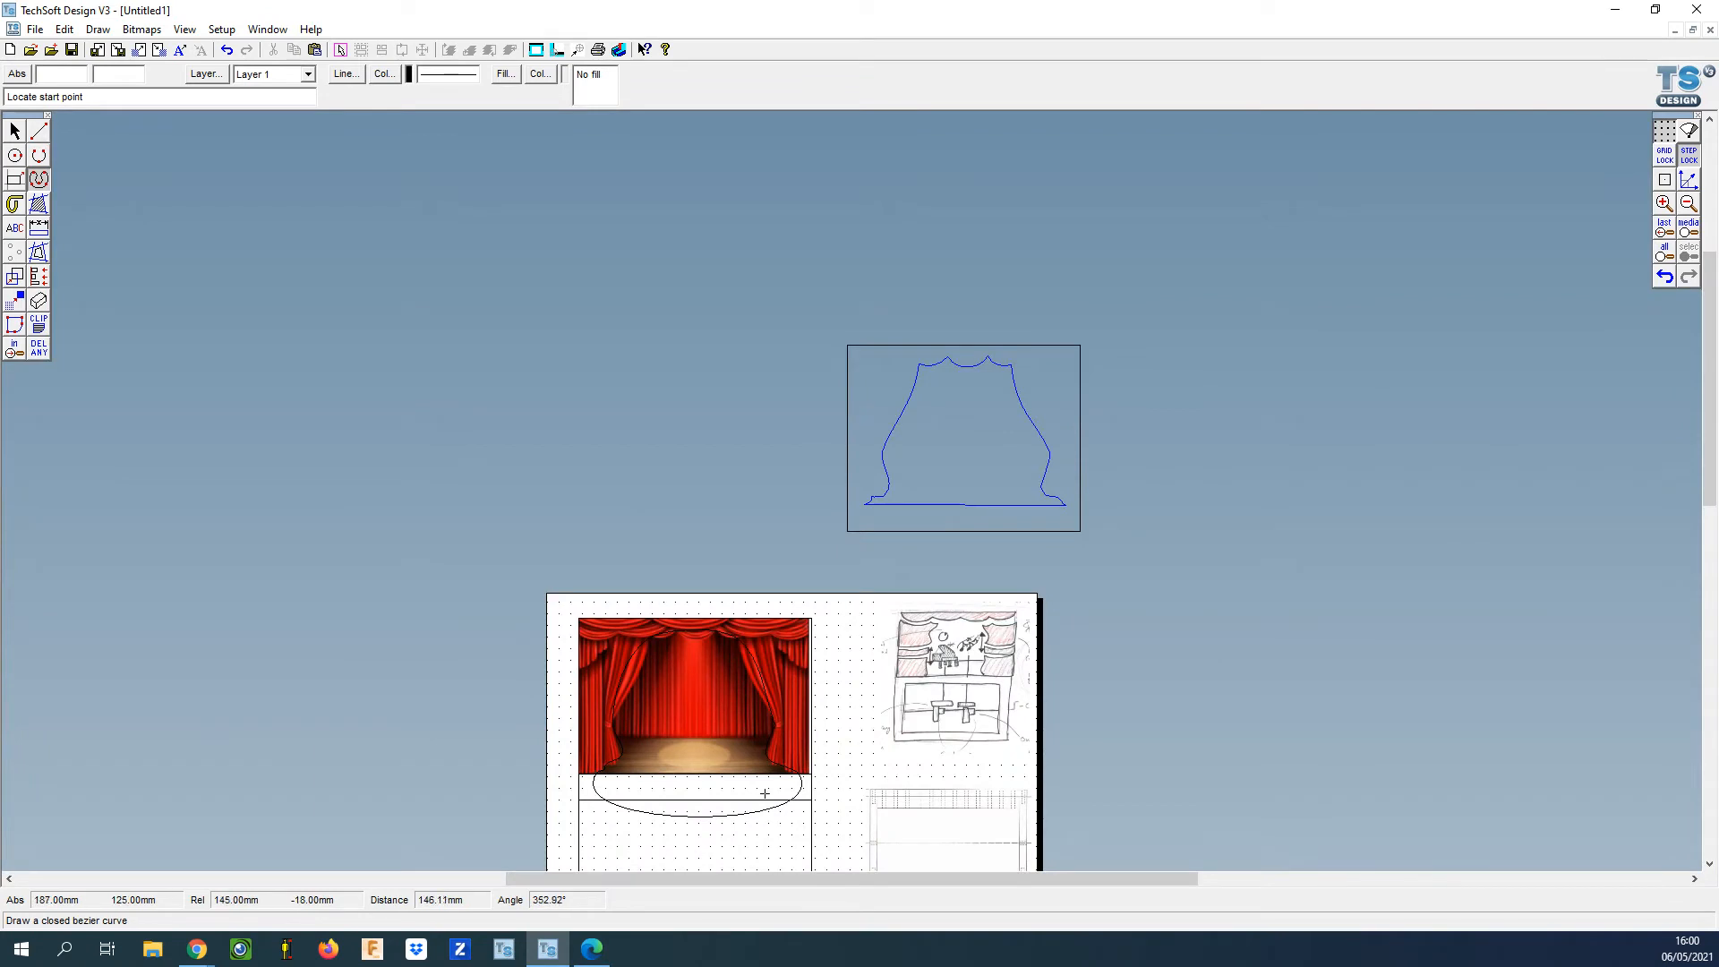
# Edit the curtain outline's nodes and flatten its bulging bottom segment along the lower edge of the image.
pyautogui.click(14, 131)
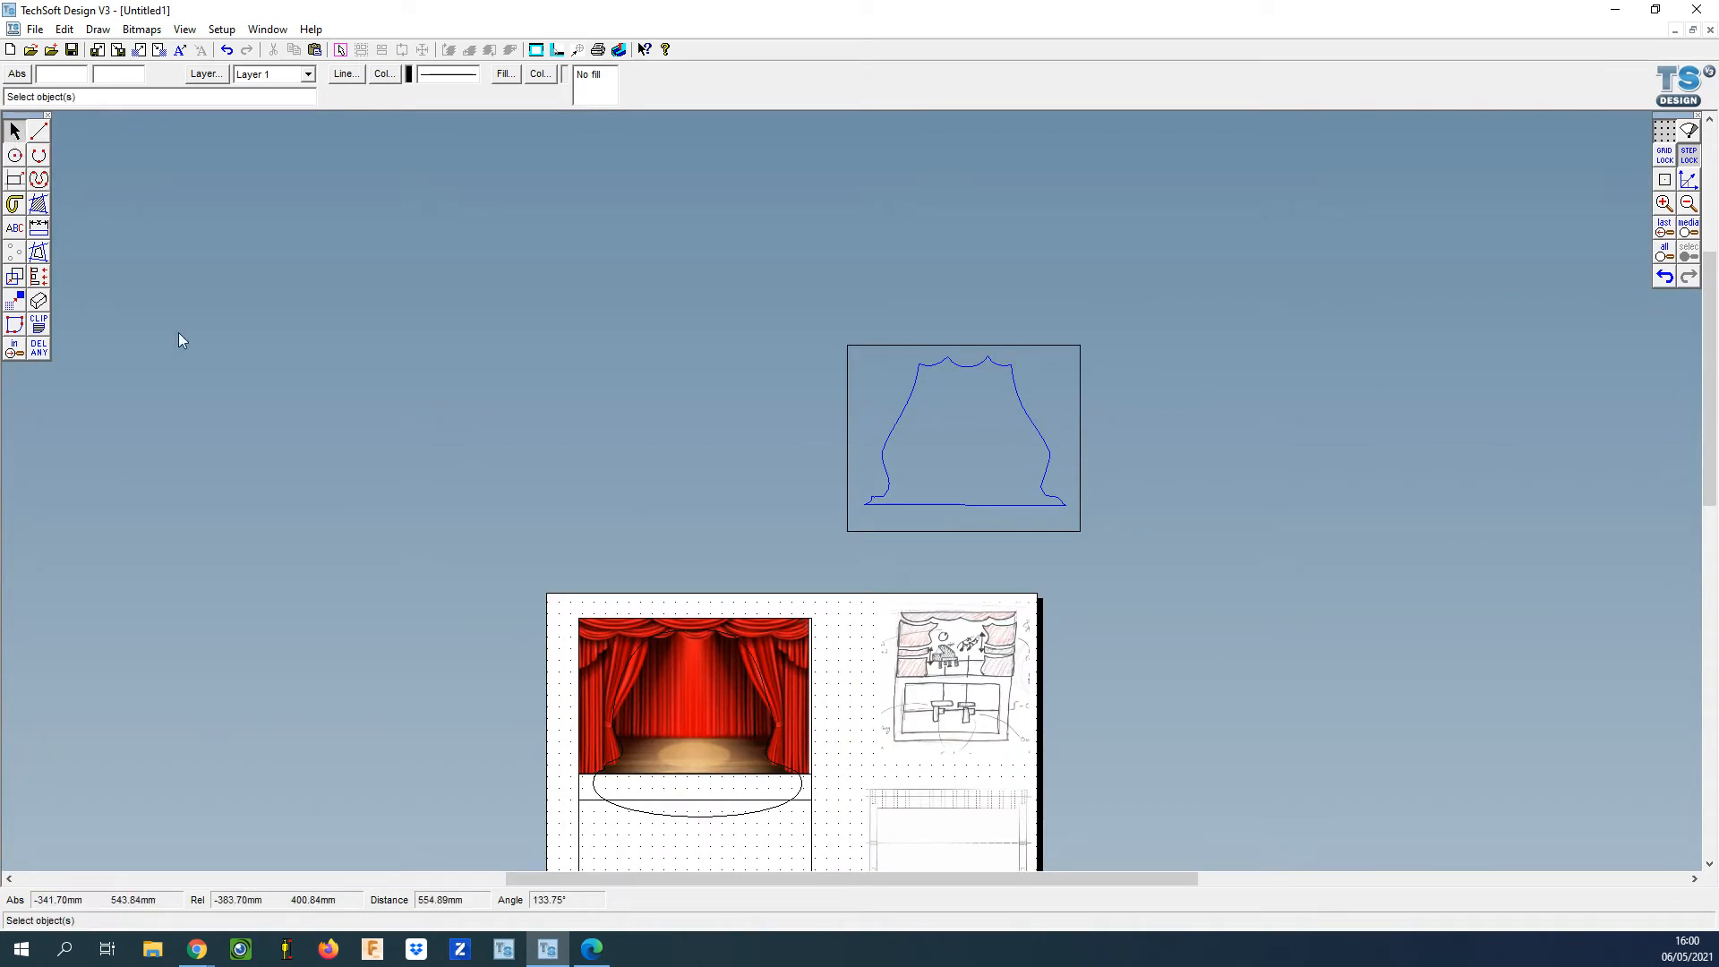
pyautogui.click(703, 821)
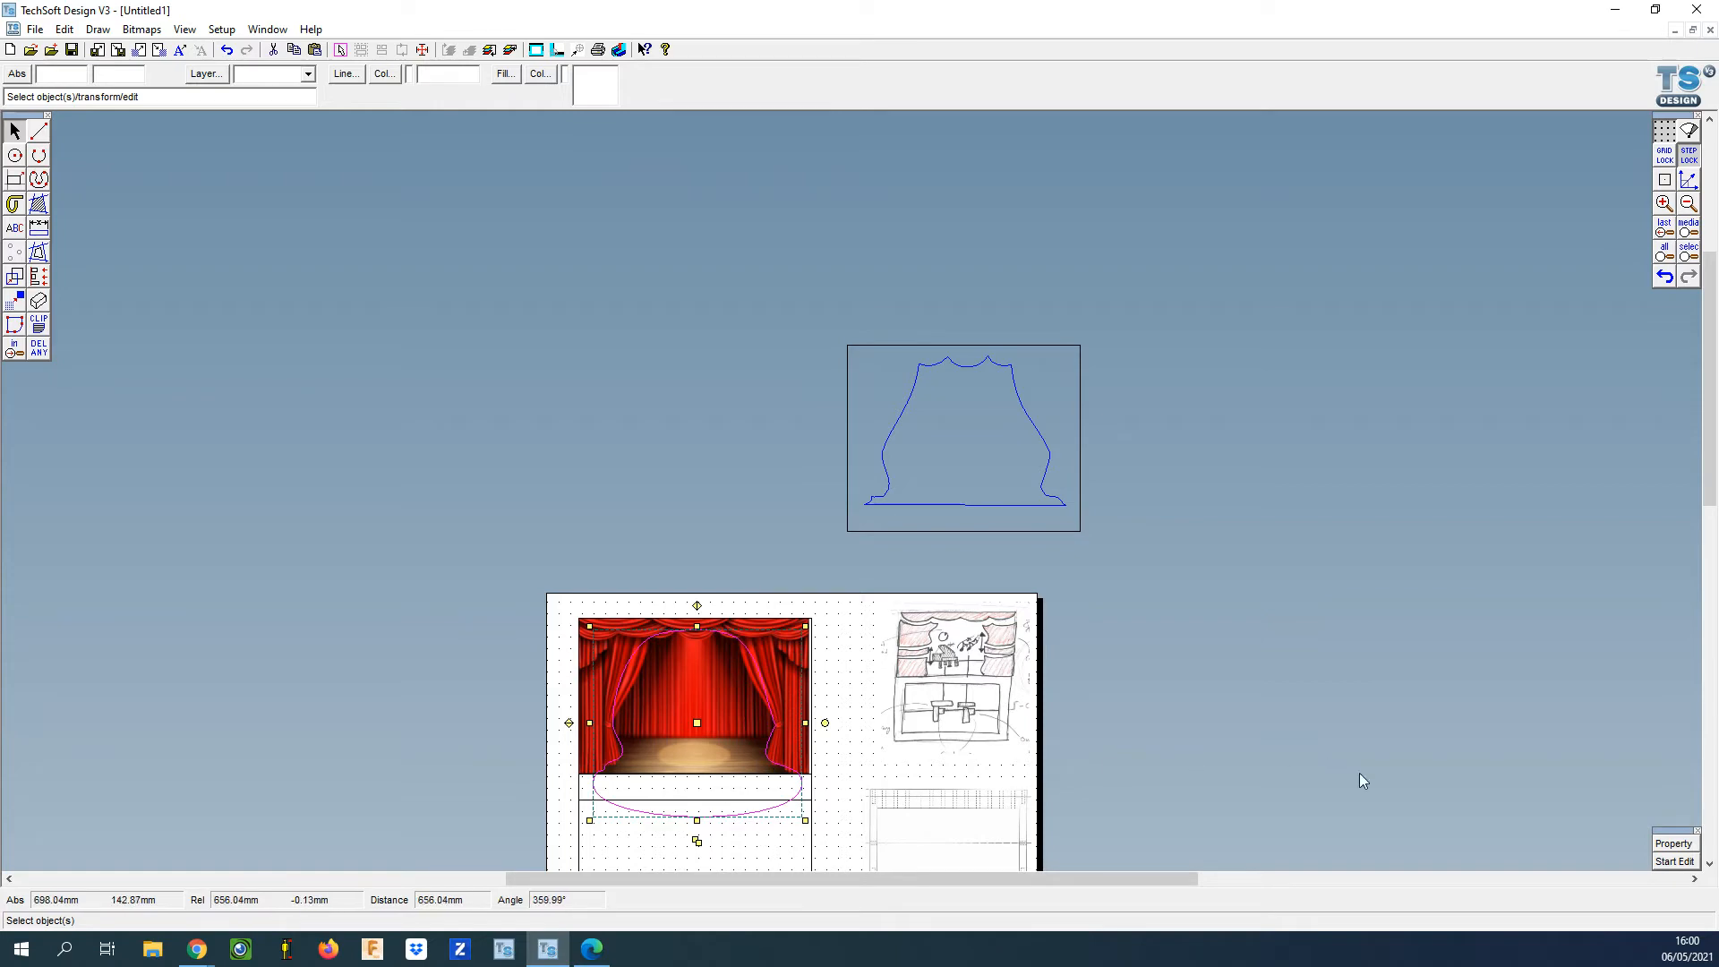
pyautogui.click(1673, 863)
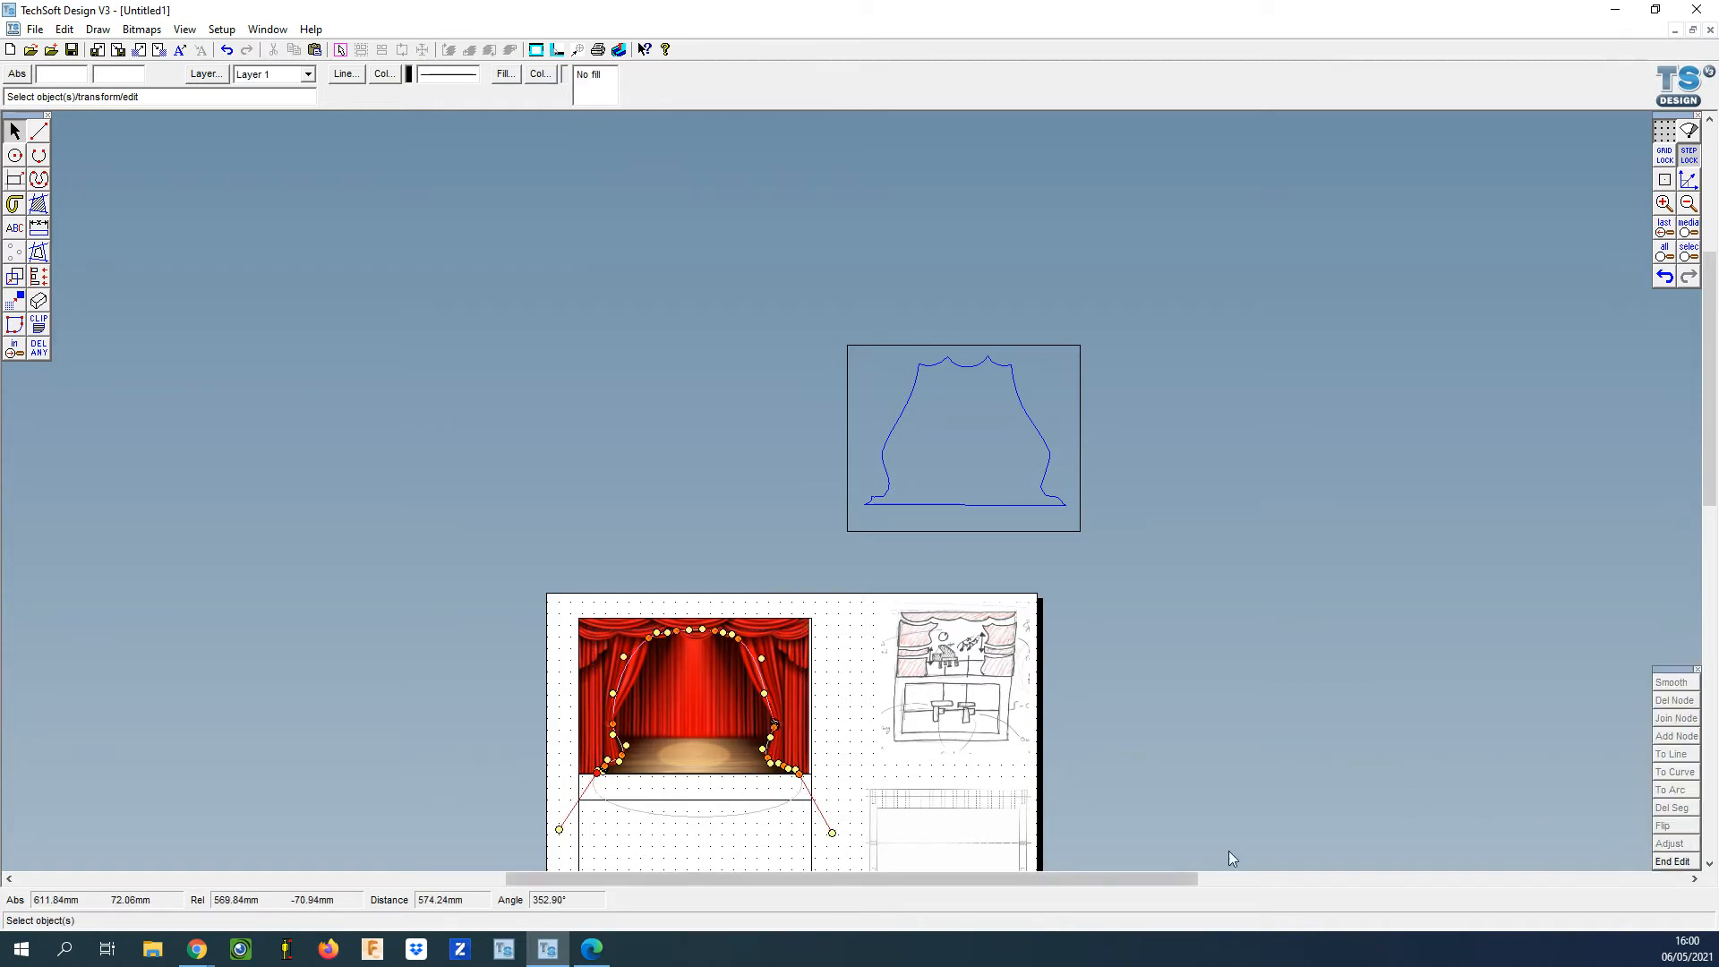
pyautogui.scroll(4, 799, 811)
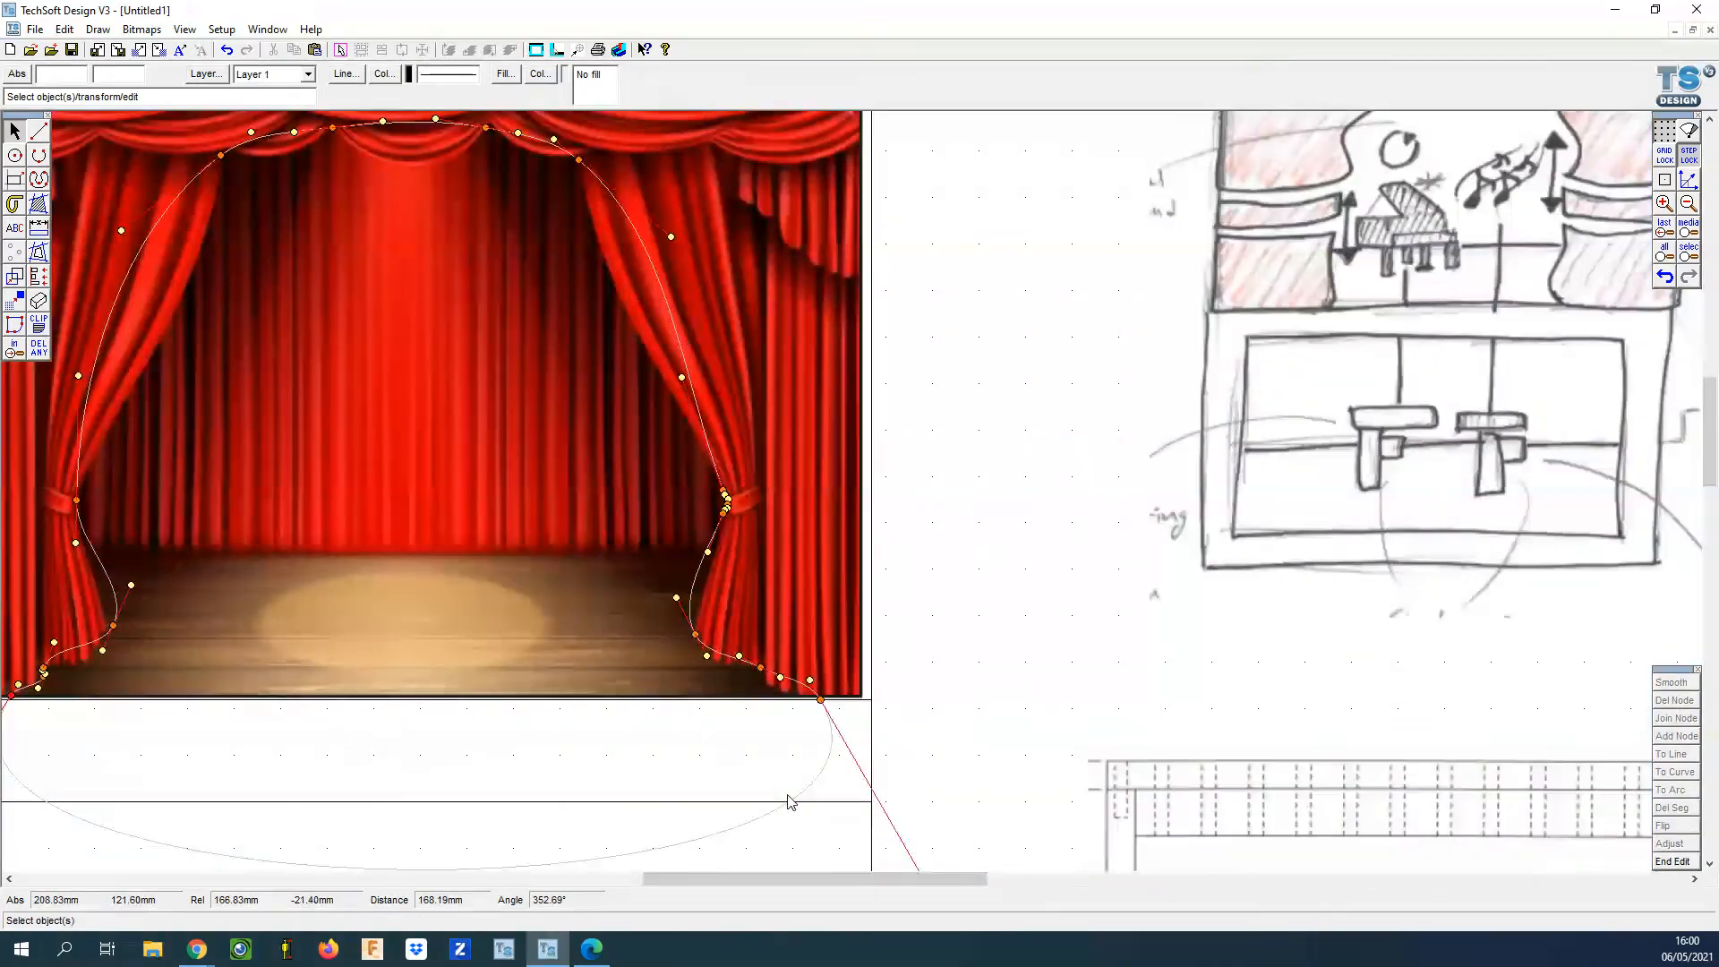
pyautogui.scroll(-2, 899, 804)
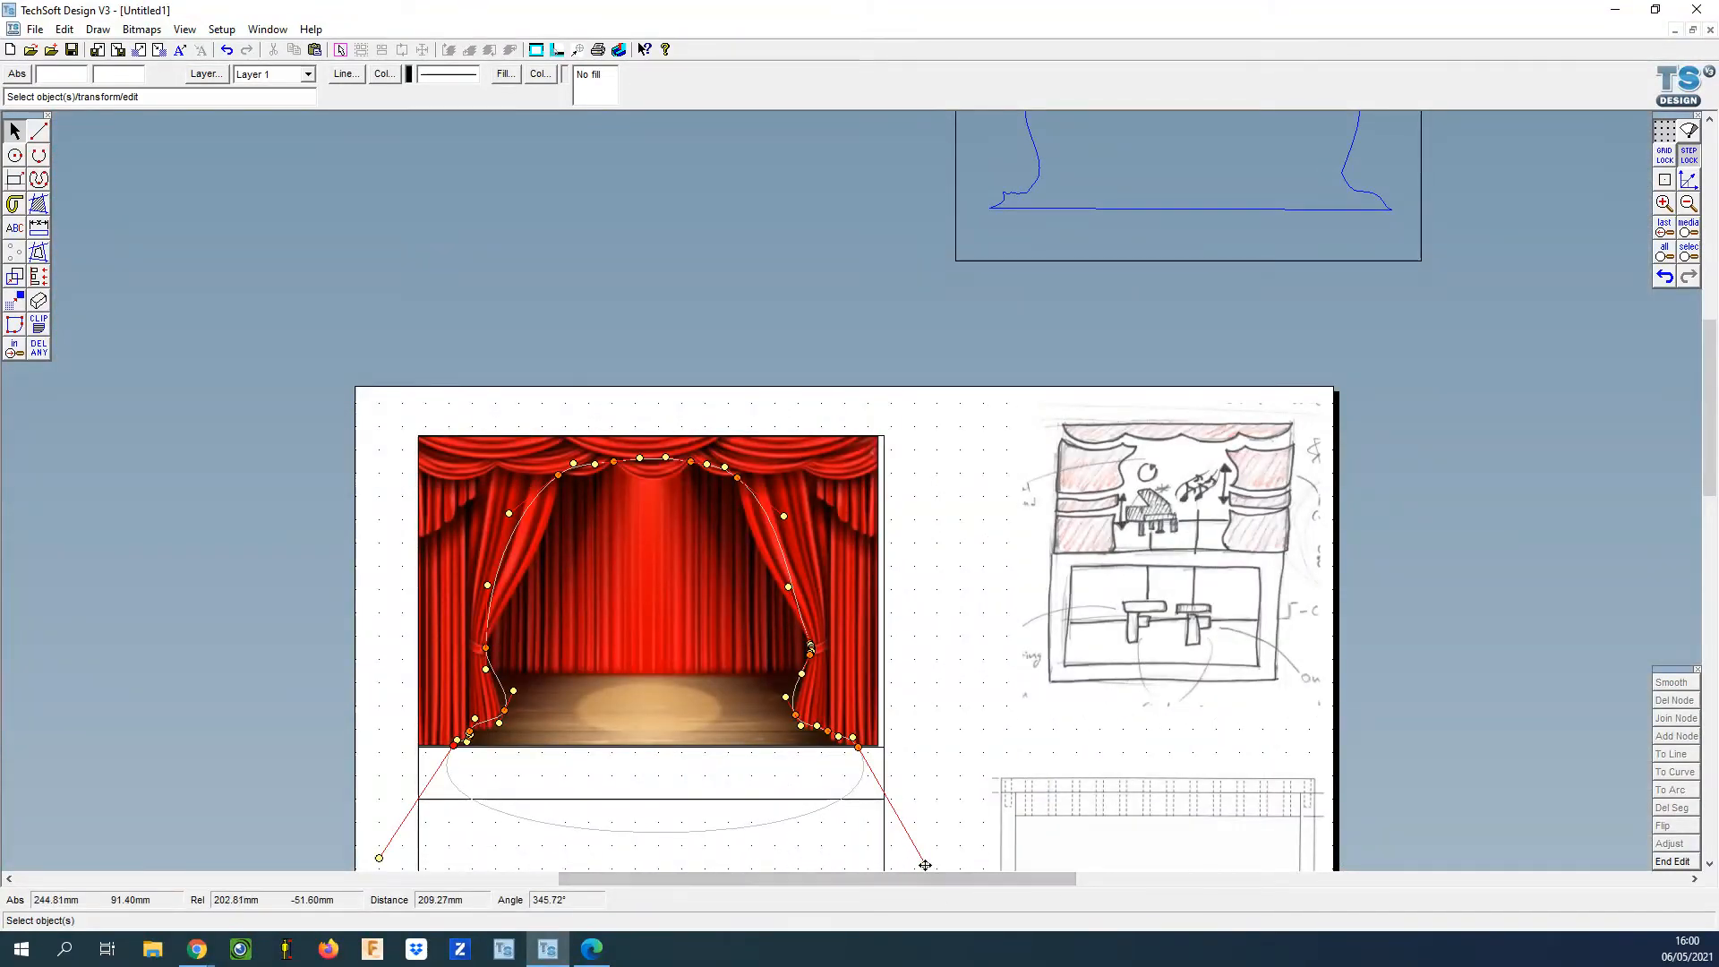
pyautogui.moveTo(925, 864); pyautogui.dragTo(740, 747)
pyautogui.moveTo(378, 858); pyautogui.dragTo(643, 746)
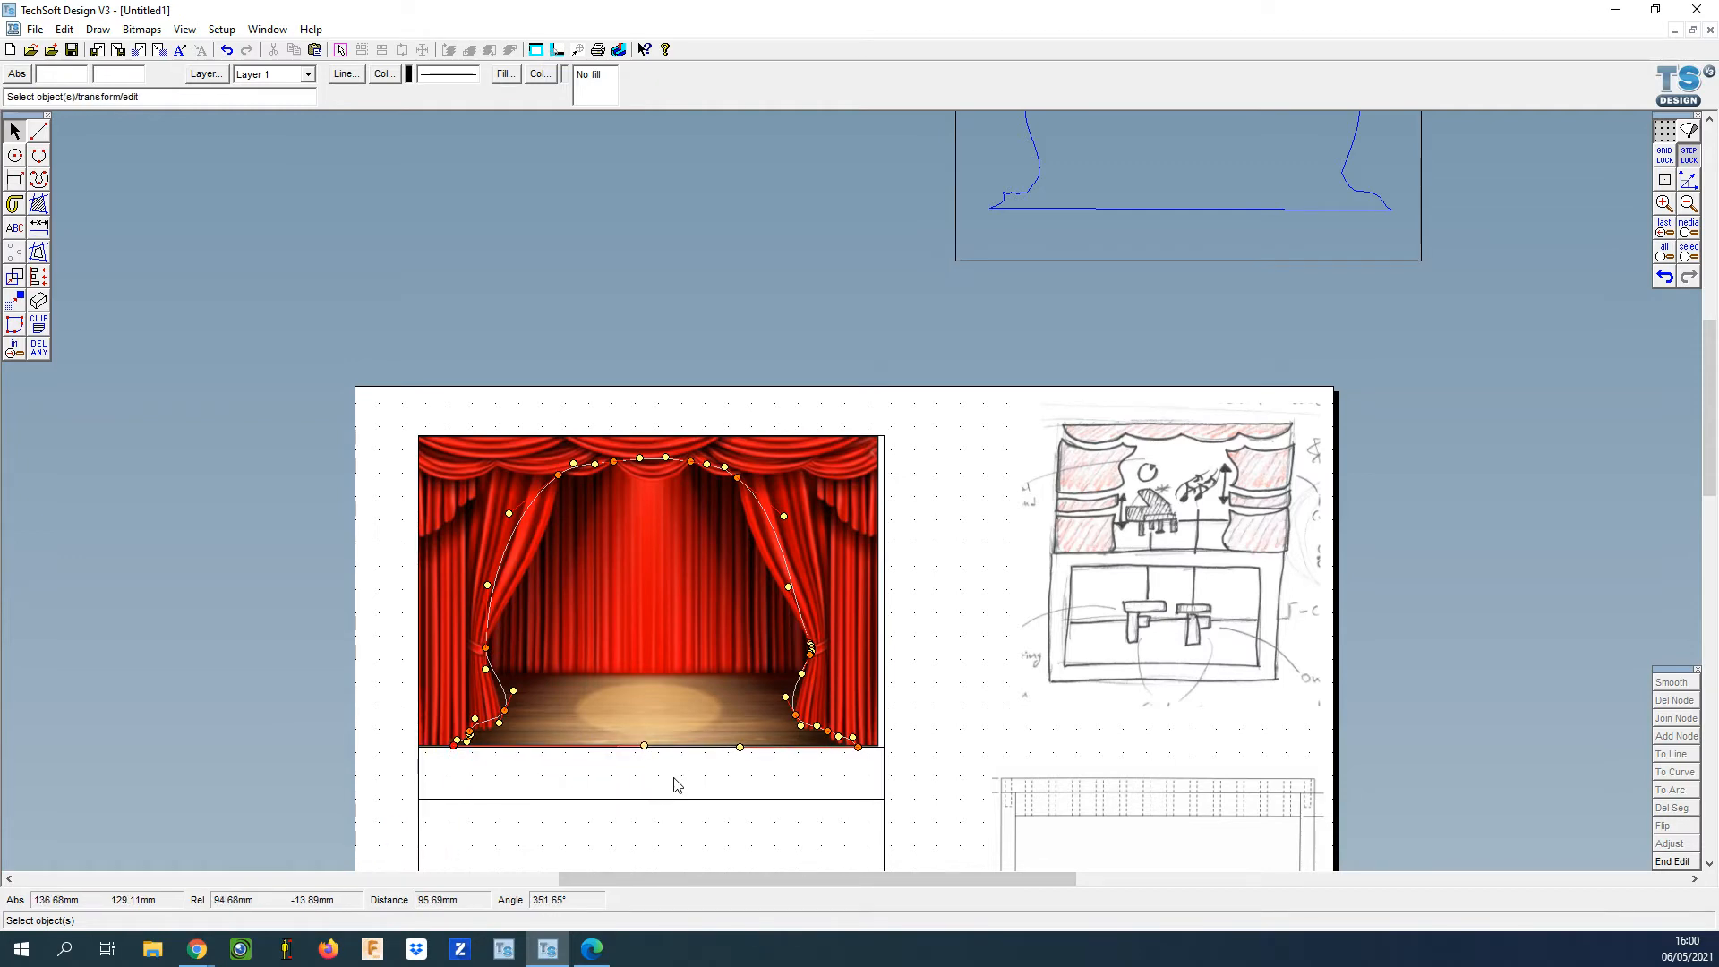
# Turn off step lock and adjust the outline's nodes and handles to follow the right curtain from the tieback to its hem.
pyautogui.scroll(3, 663, 783)
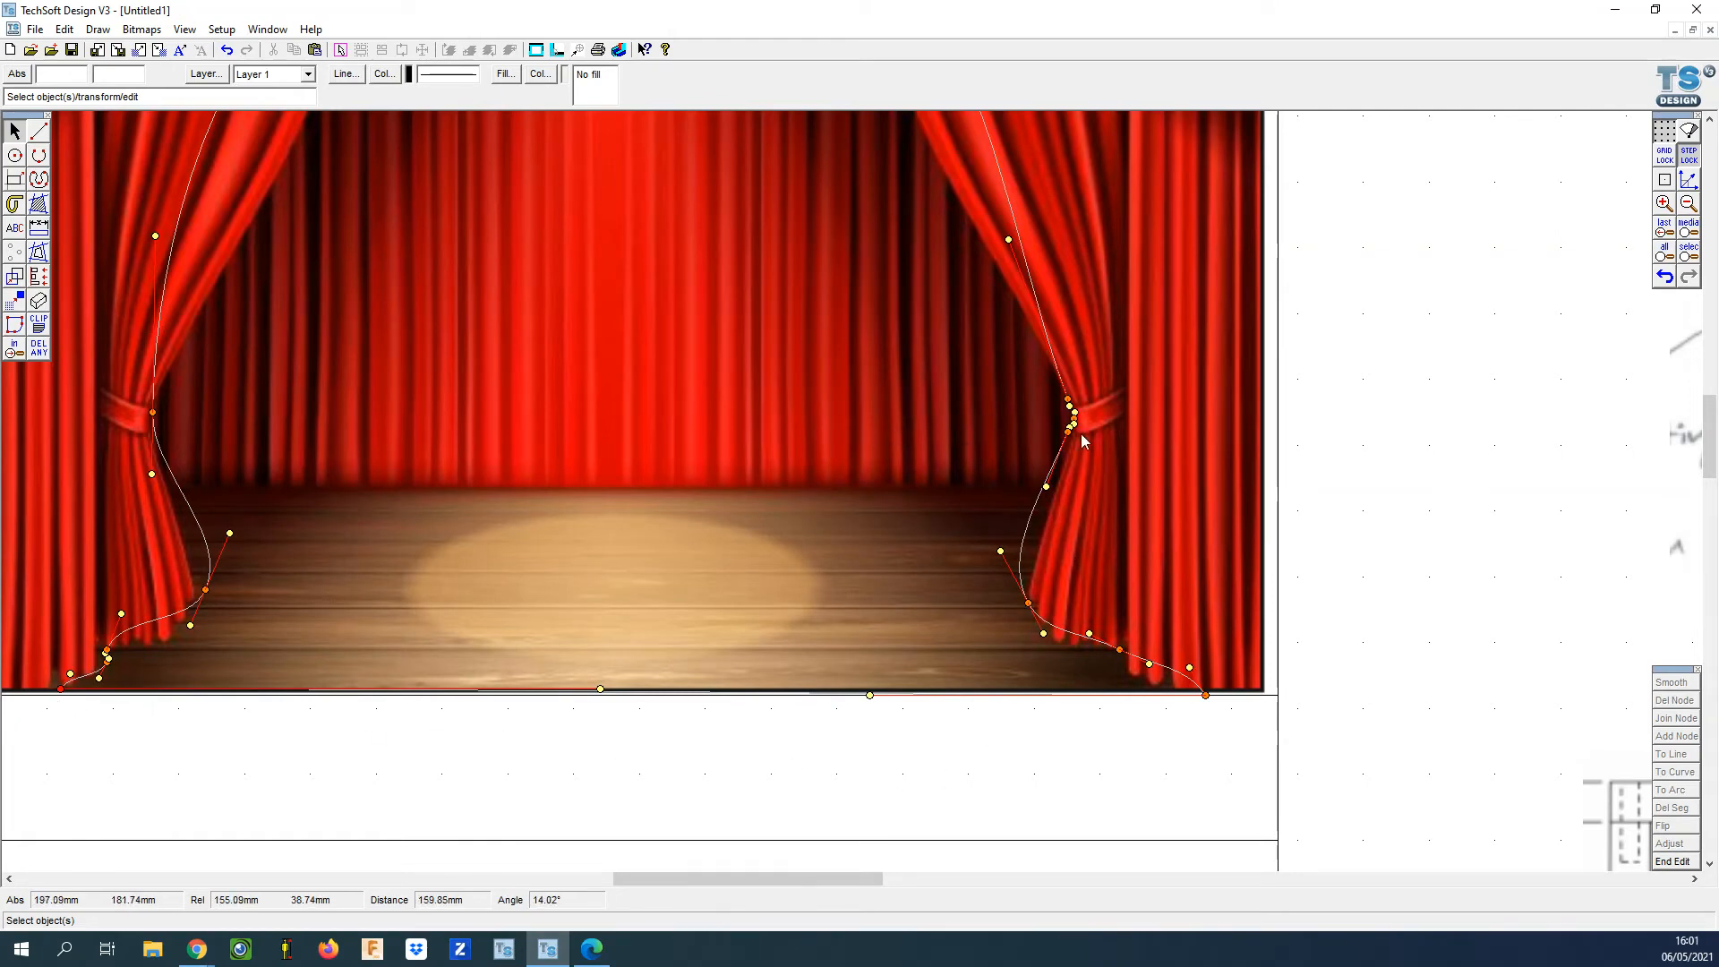
pyautogui.scroll(2, 1081, 434)
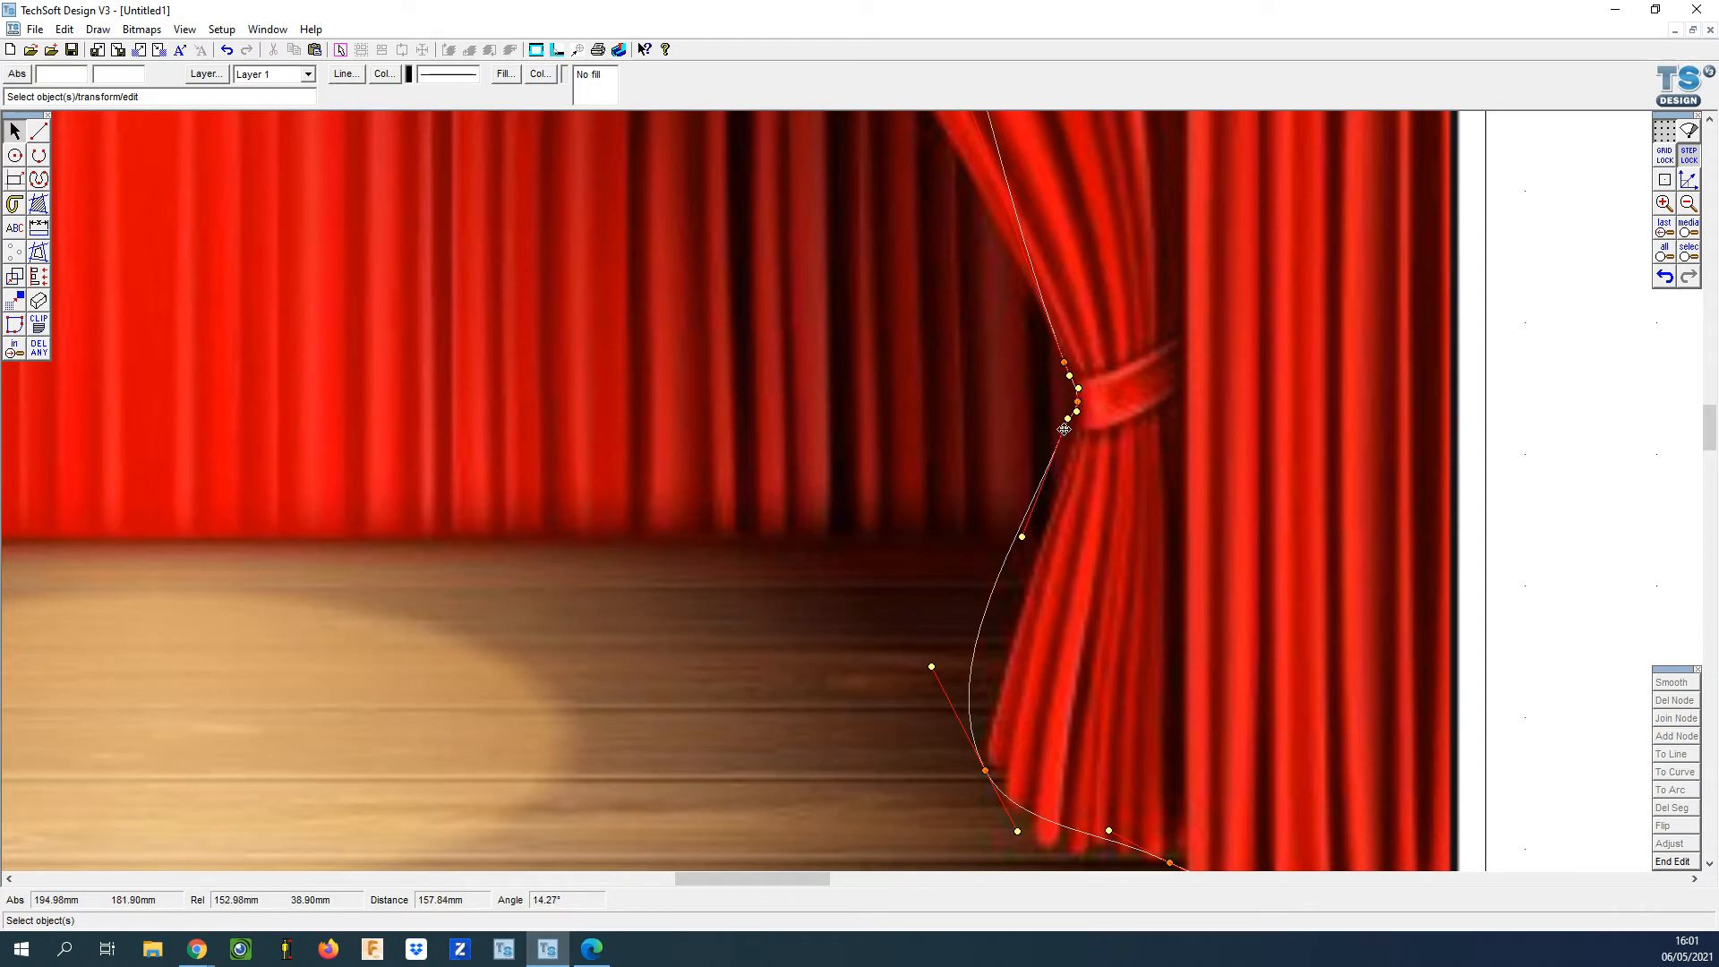
pyautogui.moveTo(1064, 430)
pyautogui.mouseDown()
pyautogui.moveTo(1089, 453)
pyautogui.moveTo(1061, 447)
pyautogui.moveTo(1072, 459)
pyautogui.mouseUp()
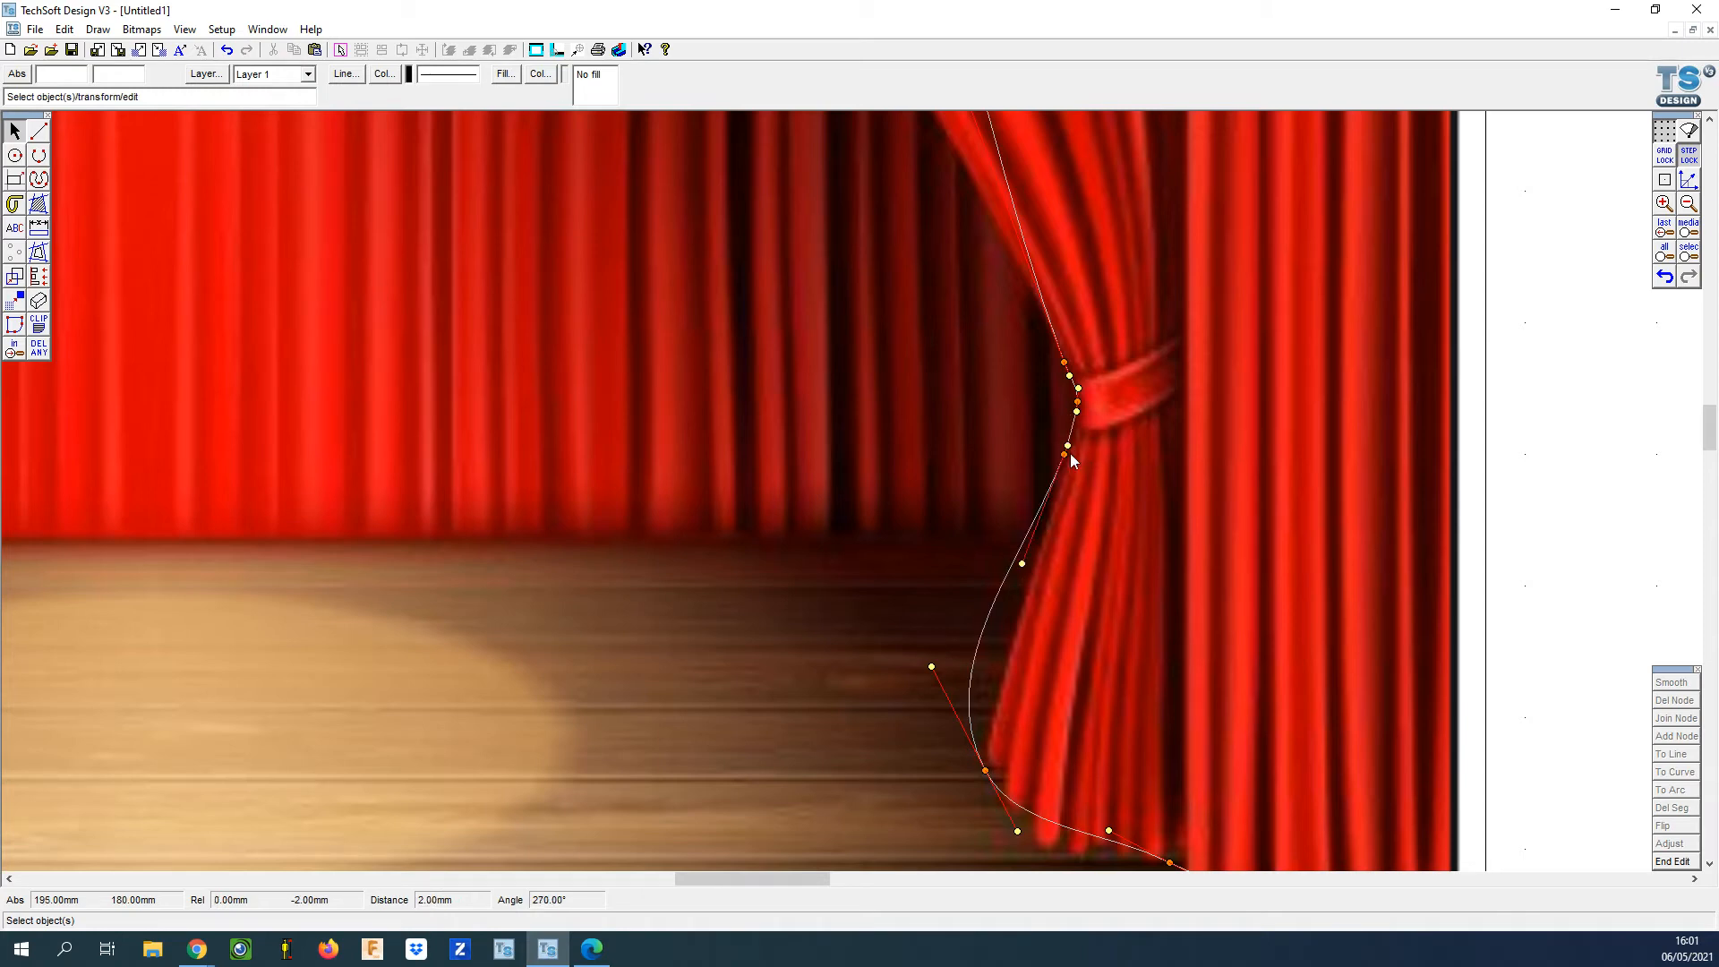
pyautogui.click(1691, 154)
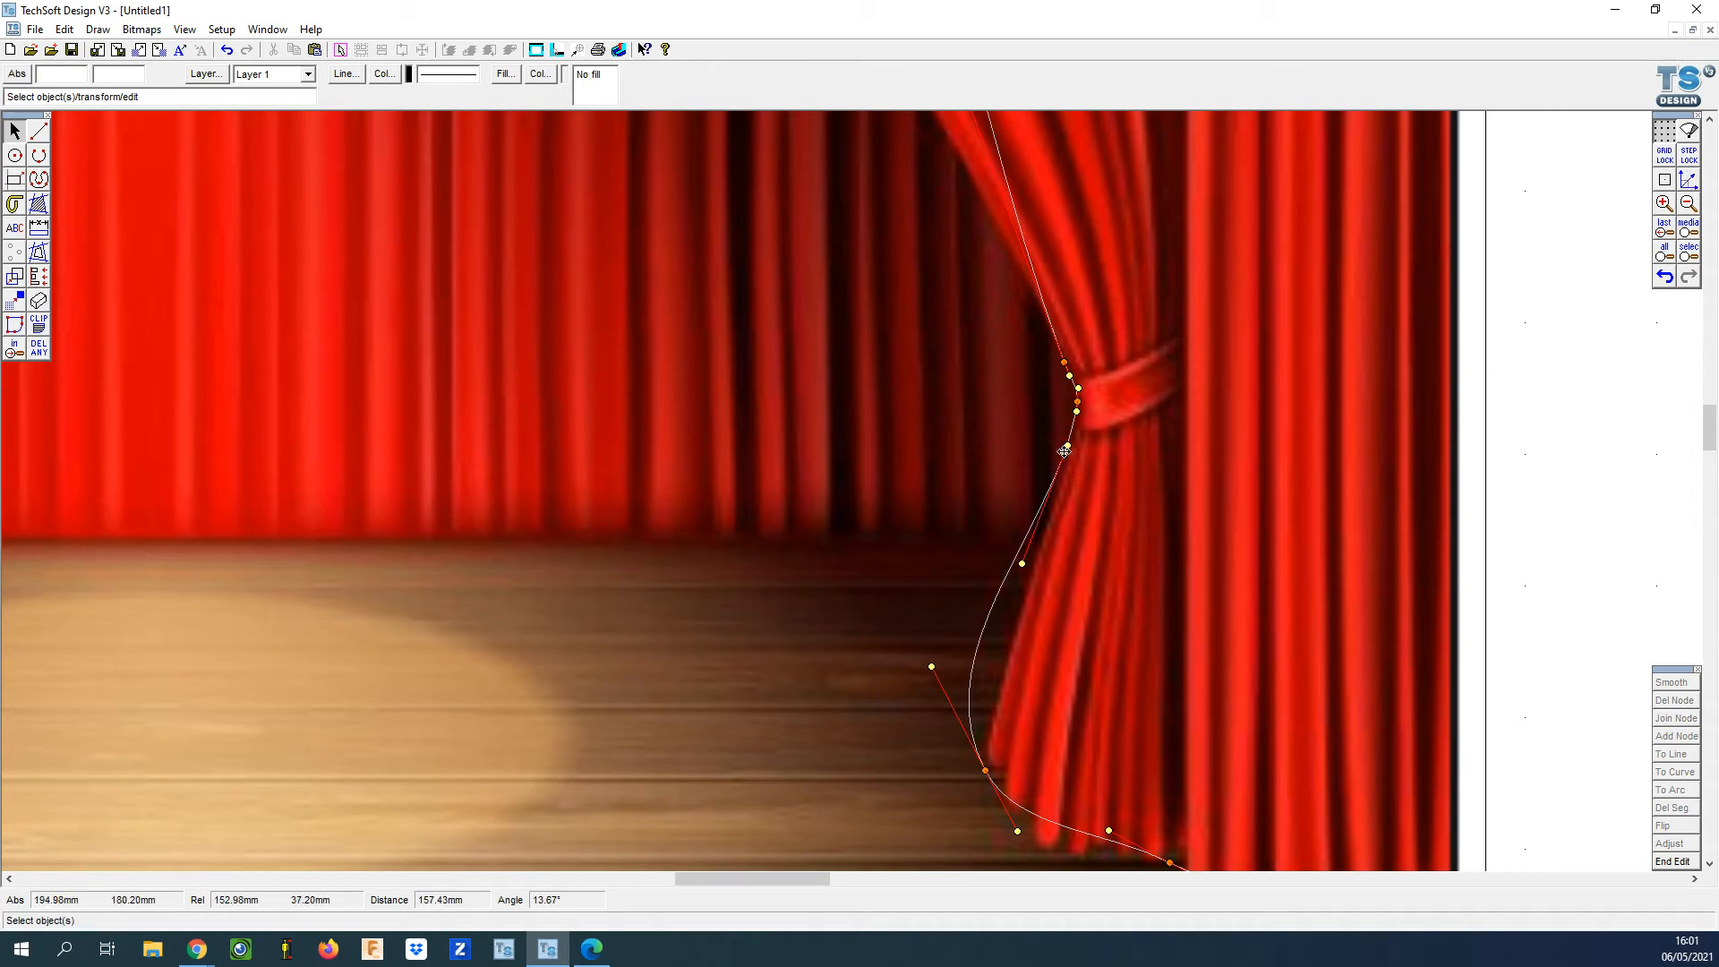
pyautogui.moveTo(1064, 452); pyautogui.dragTo(1067, 458)
pyautogui.moveTo(931, 667); pyautogui.dragTo(1004, 661)
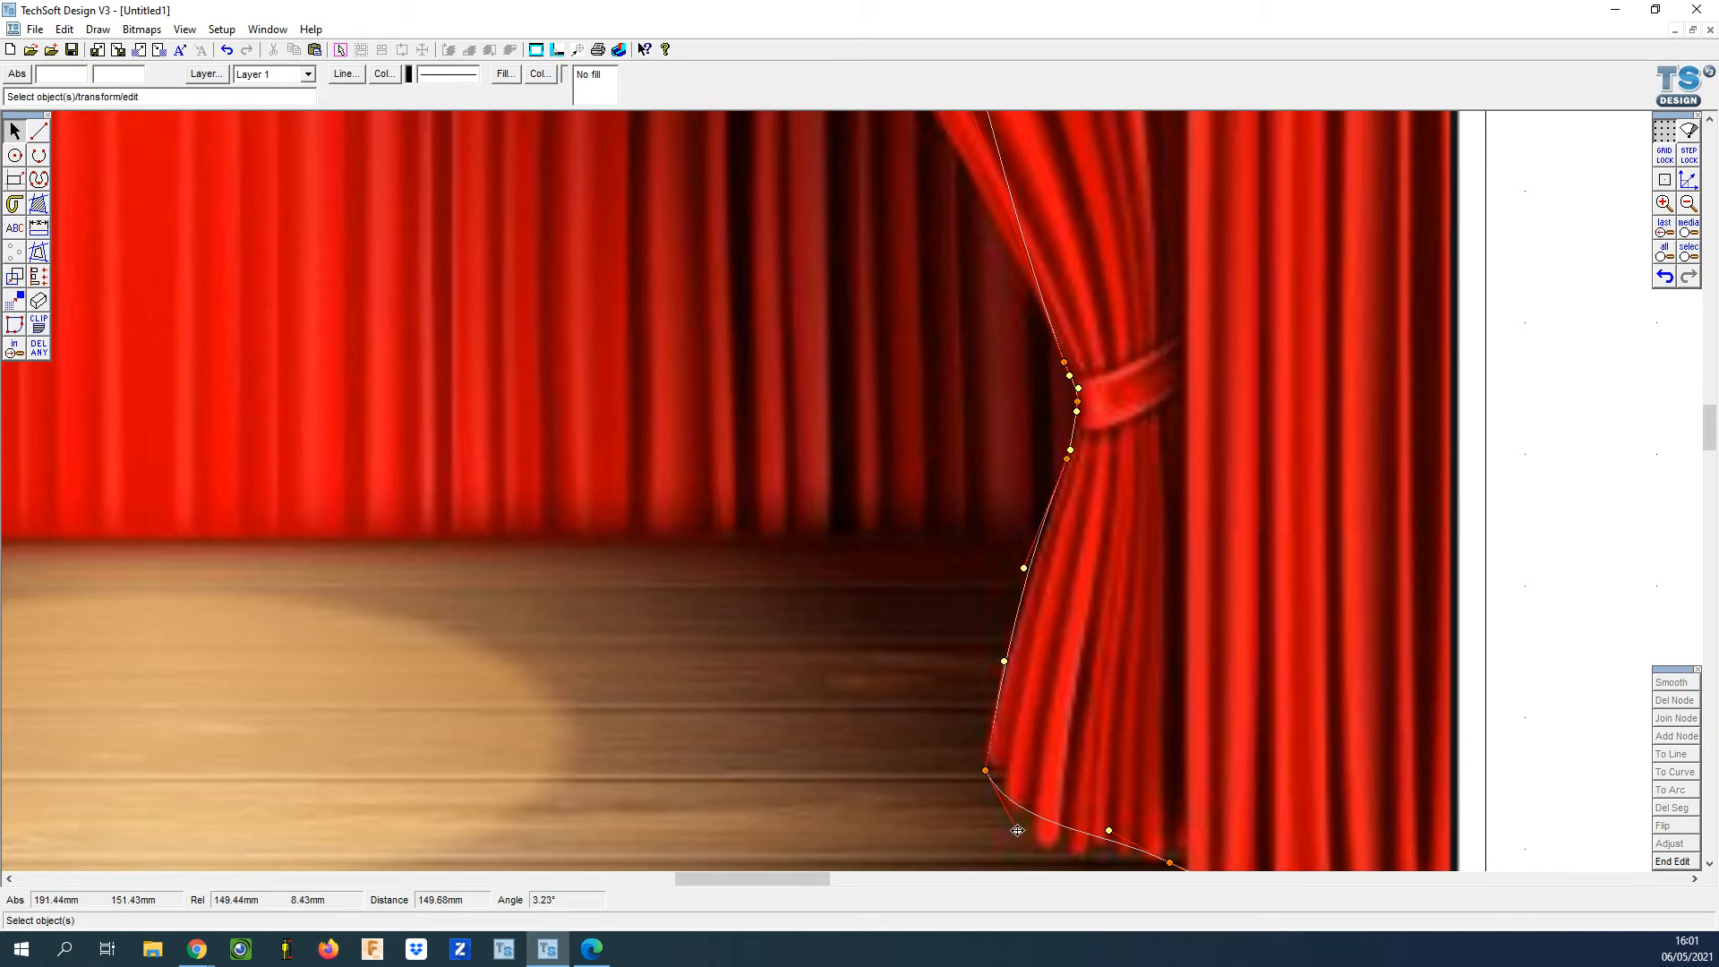
pyautogui.moveTo(1018, 830); pyautogui.dragTo(1007, 844)
# Shape the outline around the right curtain's hem and fit it to the left curtain's edge below the tieback.
pyautogui.scroll(-3, 1094, 748)
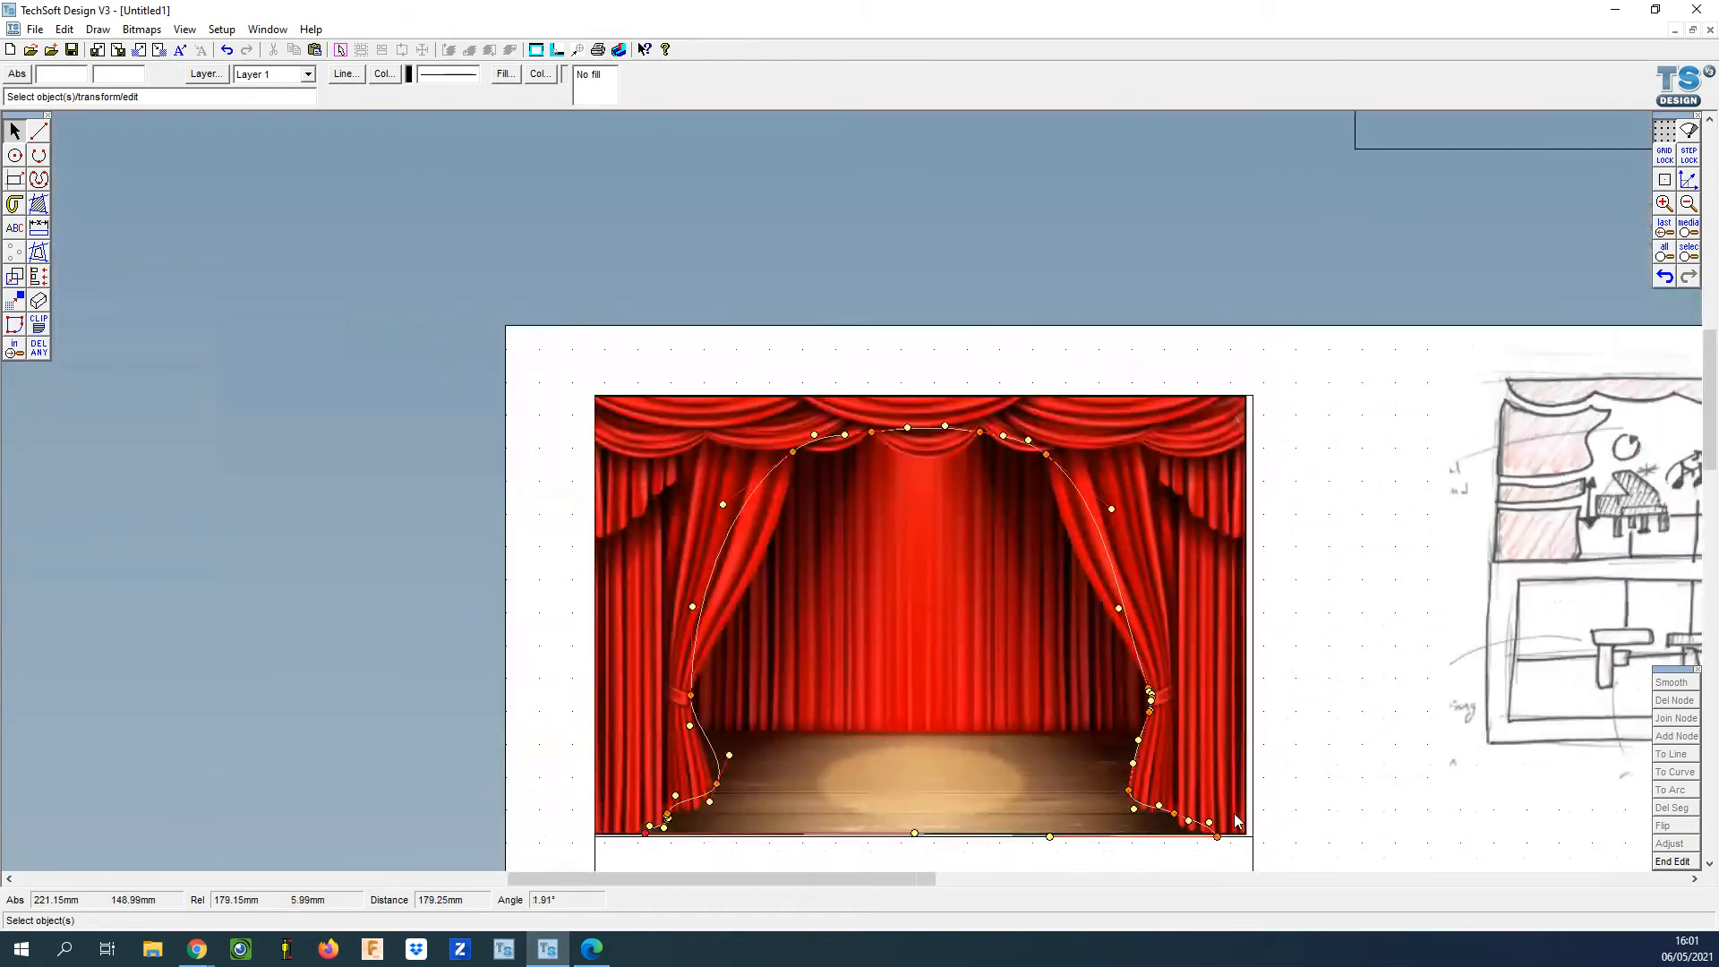
pyautogui.scroll(3, 1218, 850)
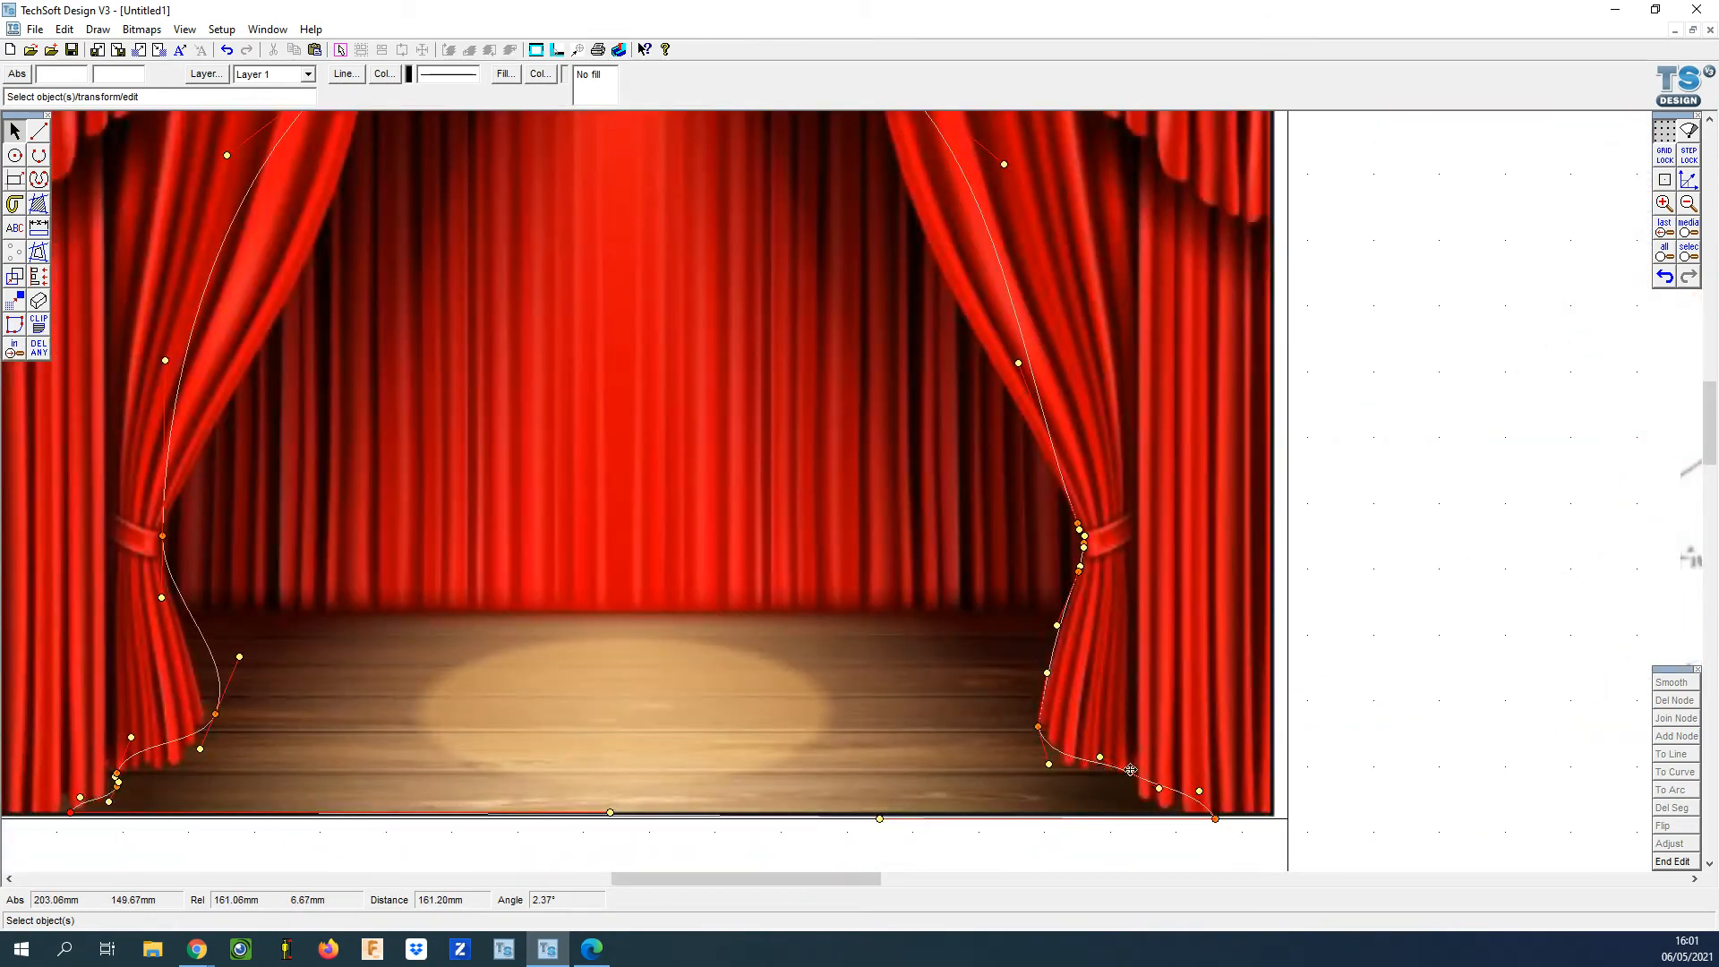
pyautogui.moveTo(1098, 759); pyautogui.dragTo(1128, 809)
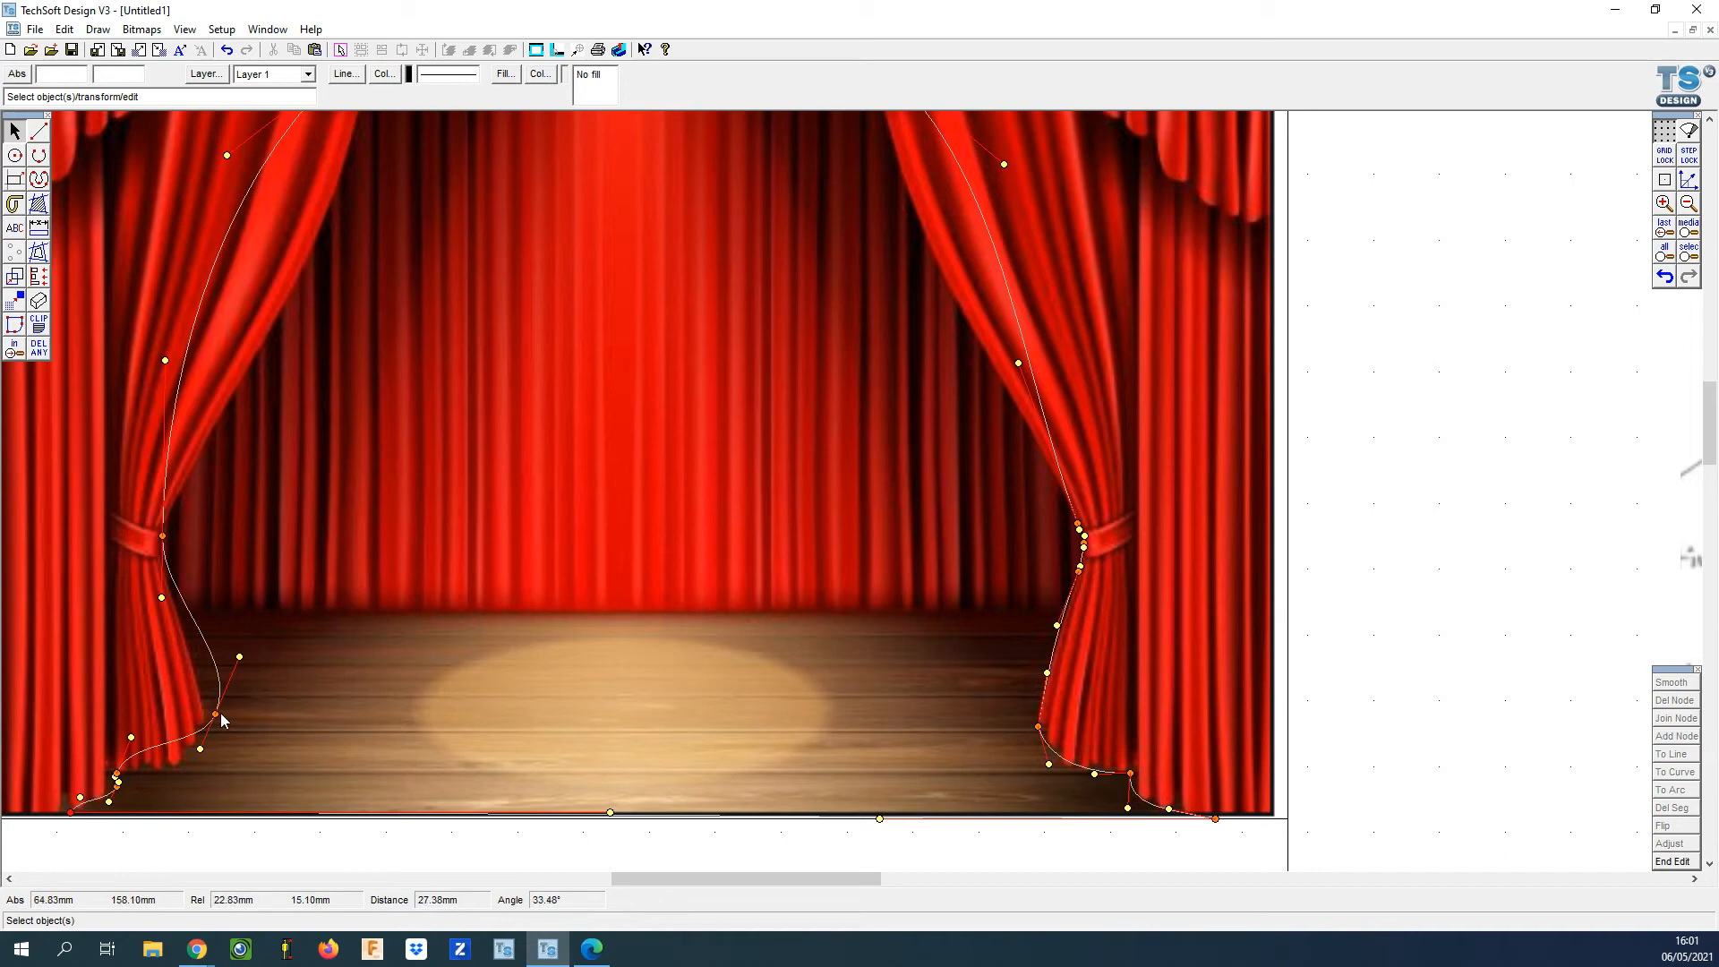
pyautogui.moveTo(214, 714); pyautogui.dragTo(205, 717)
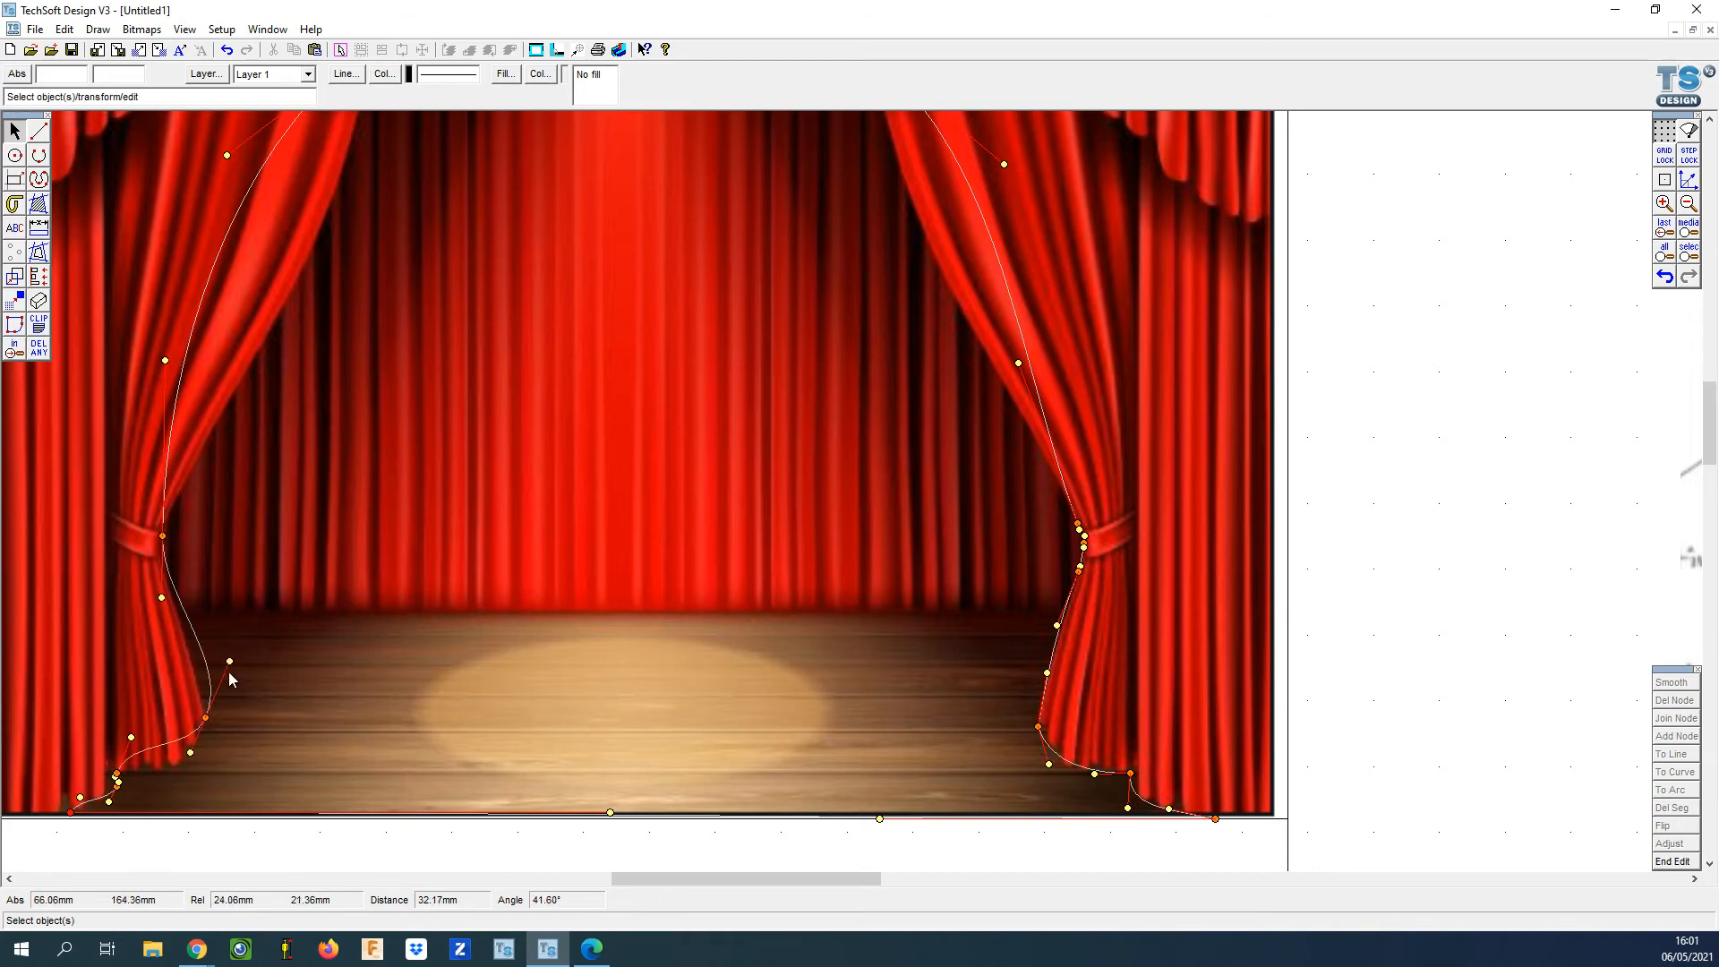
pyautogui.moveTo(229, 661); pyautogui.dragTo(190, 653)
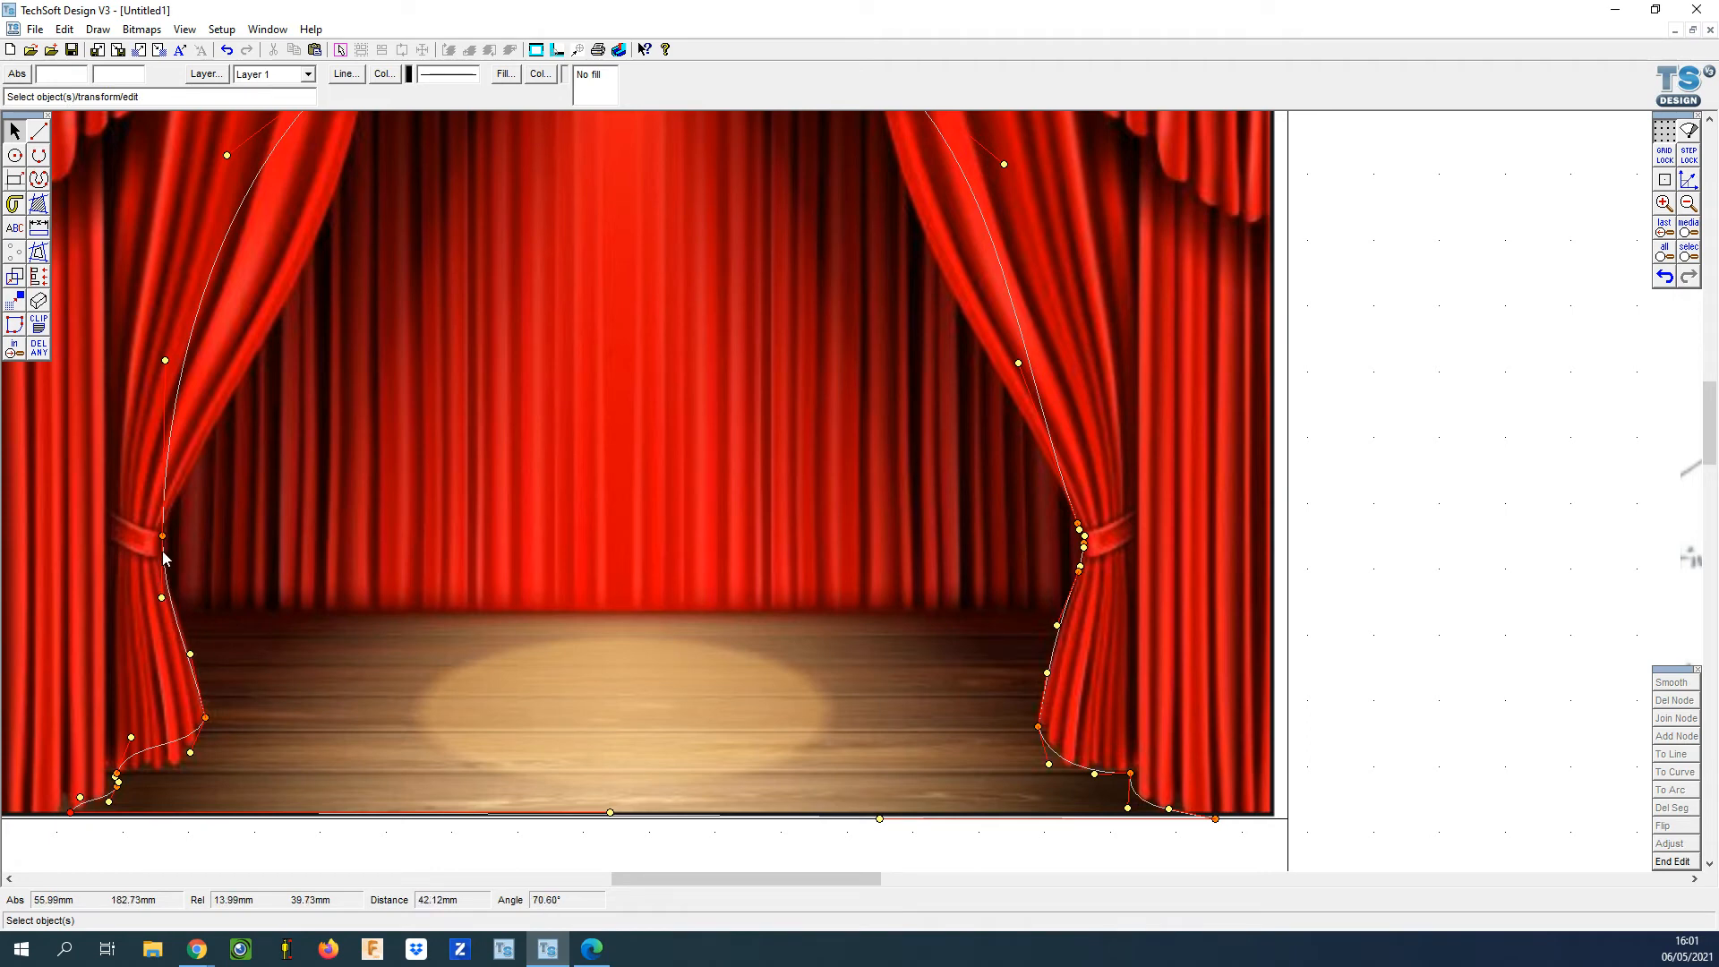
# Add a node to the outline below the left tieback and reposition nodes and handles to fit the curve around the tieback.
pyautogui.scroll(1, 146, 535)
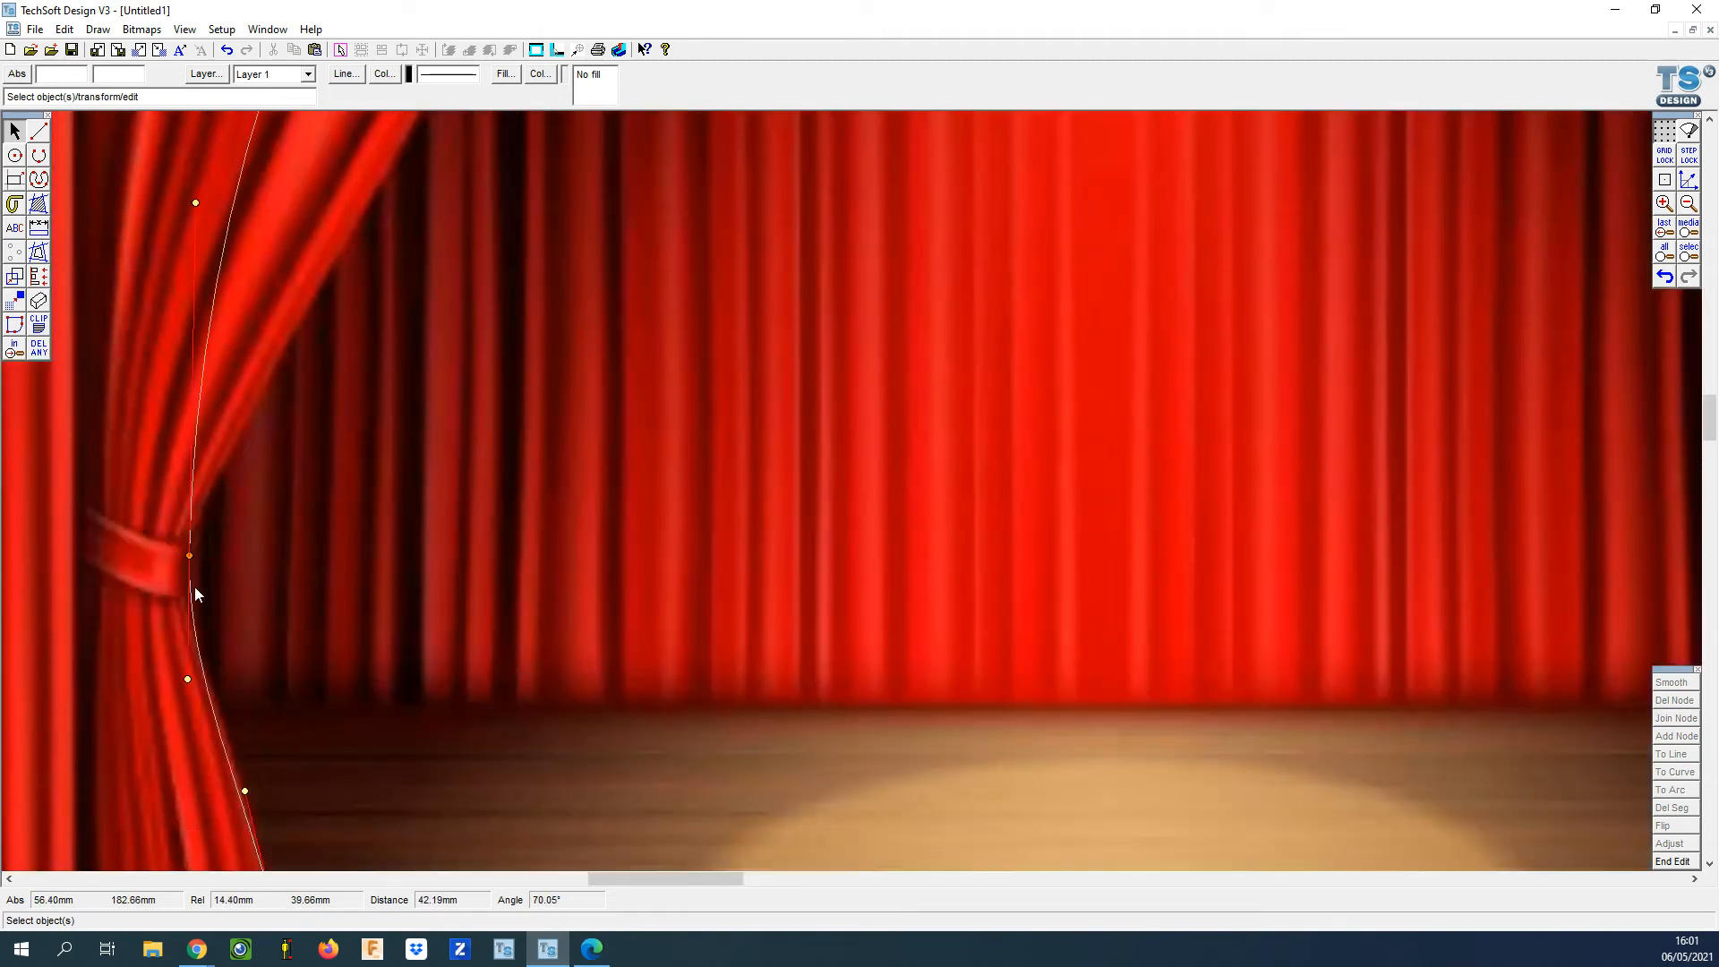
pyautogui.click(195, 641)
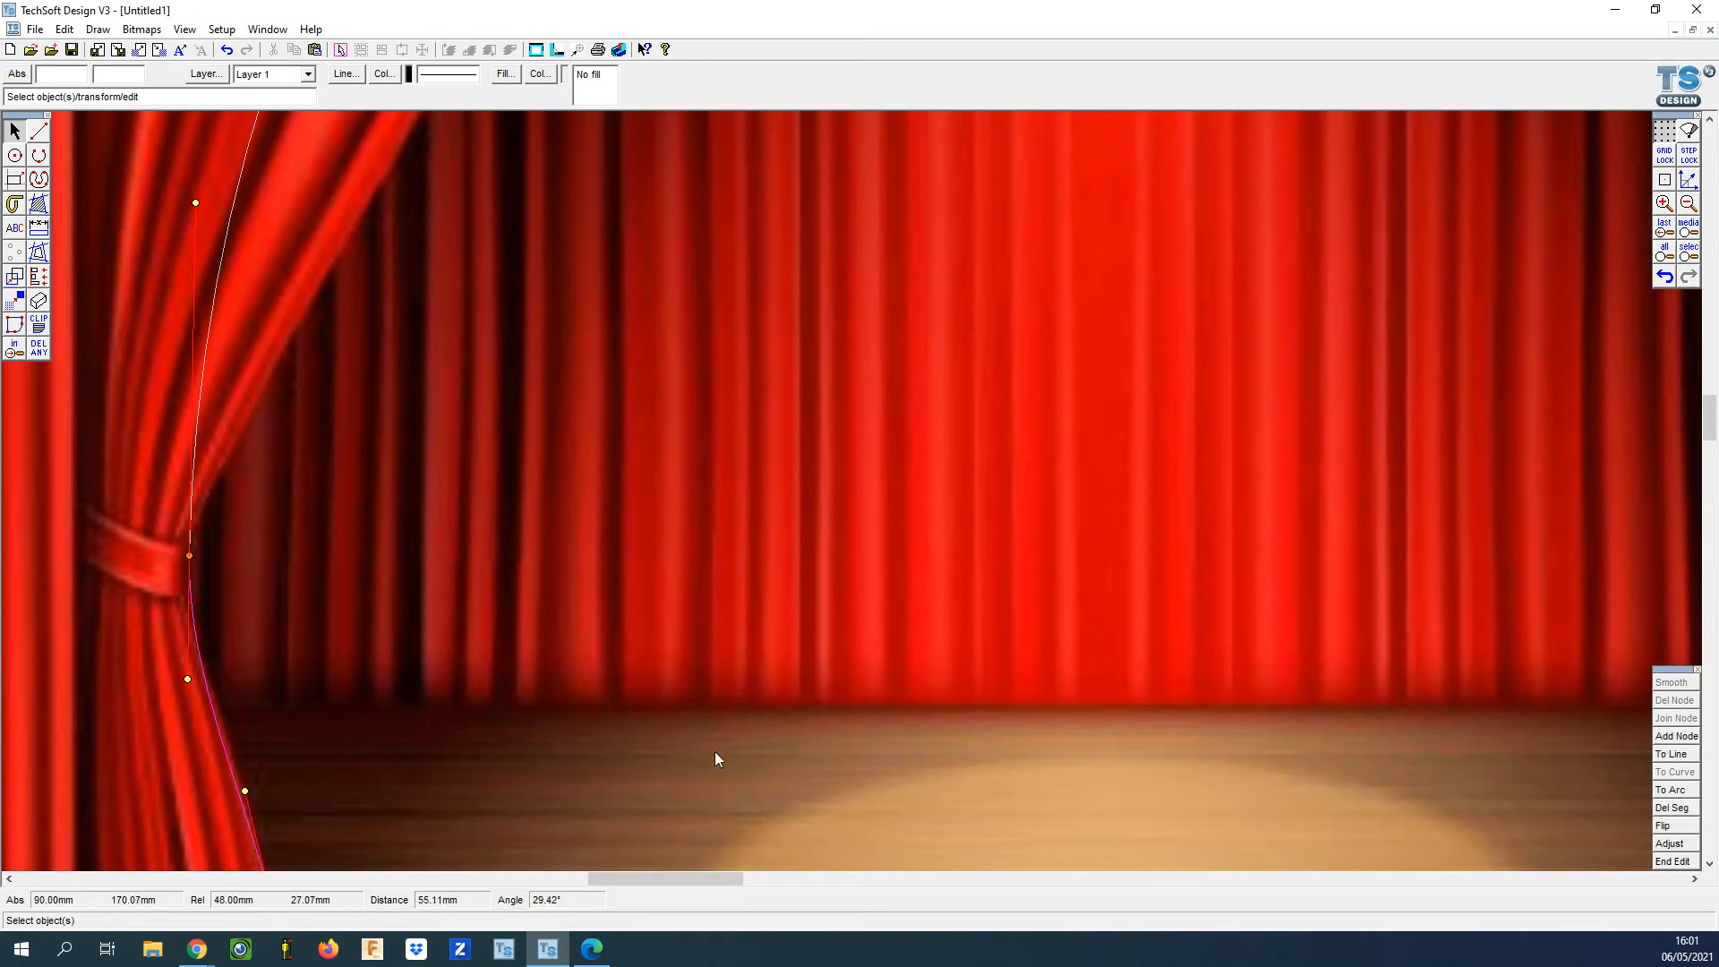
pyautogui.click(1677, 738)
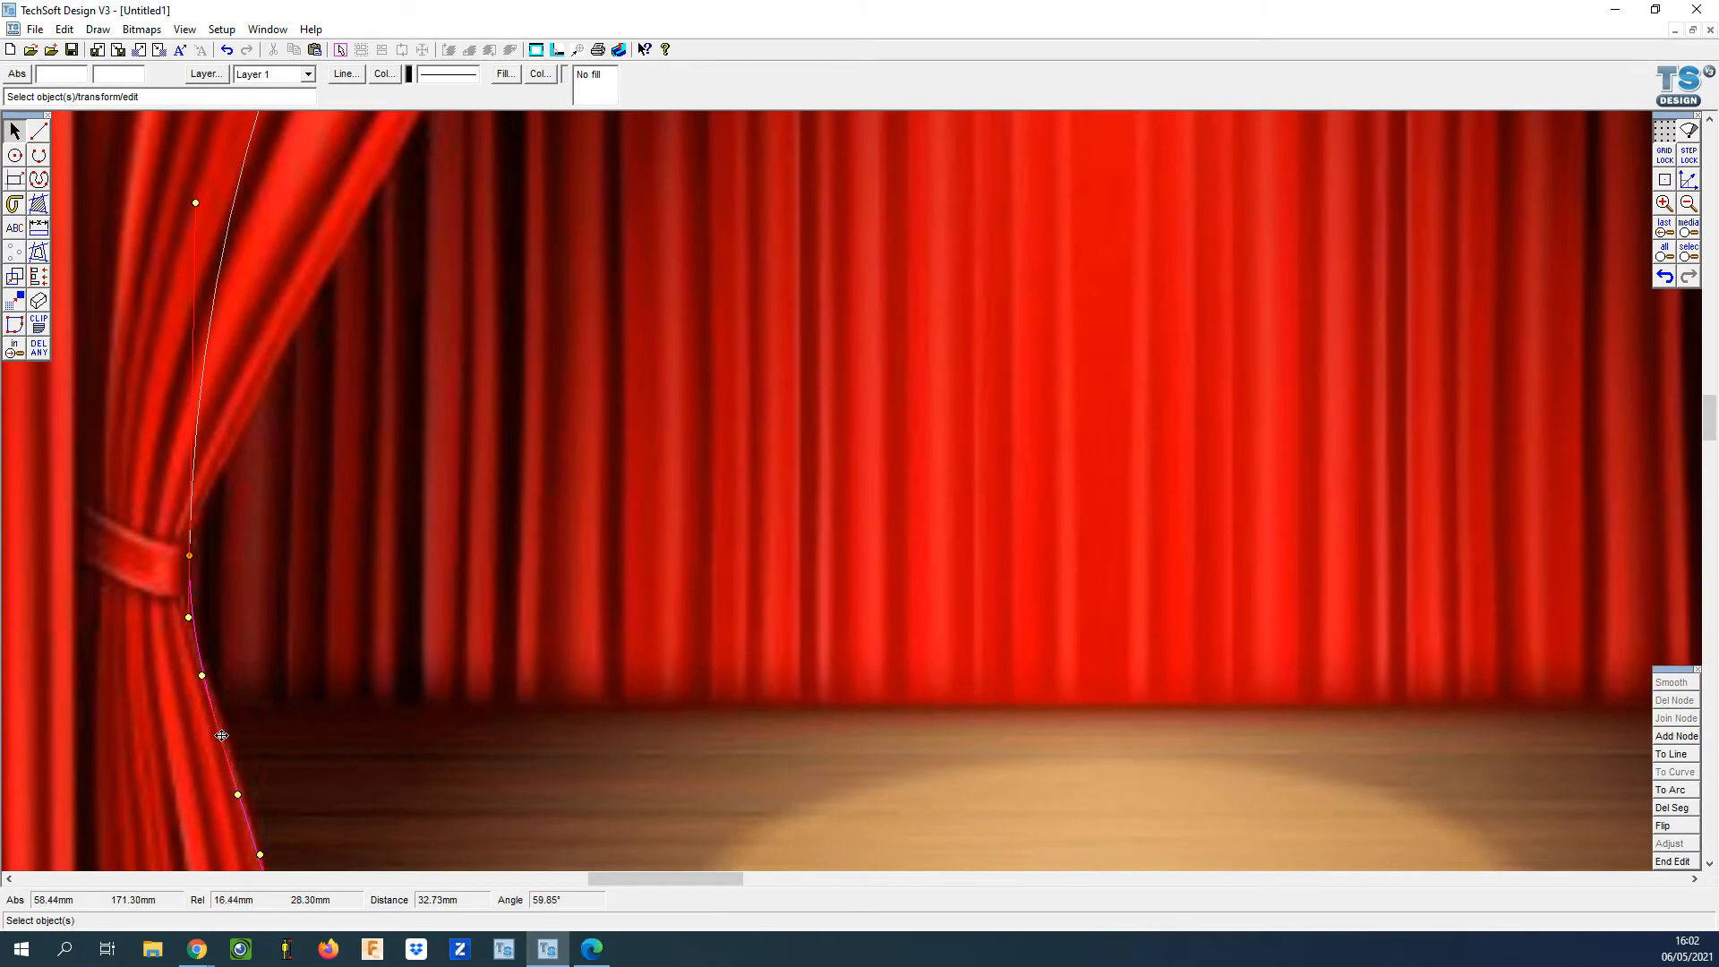
pyautogui.moveTo(219, 735); pyautogui.dragTo(281, 669)
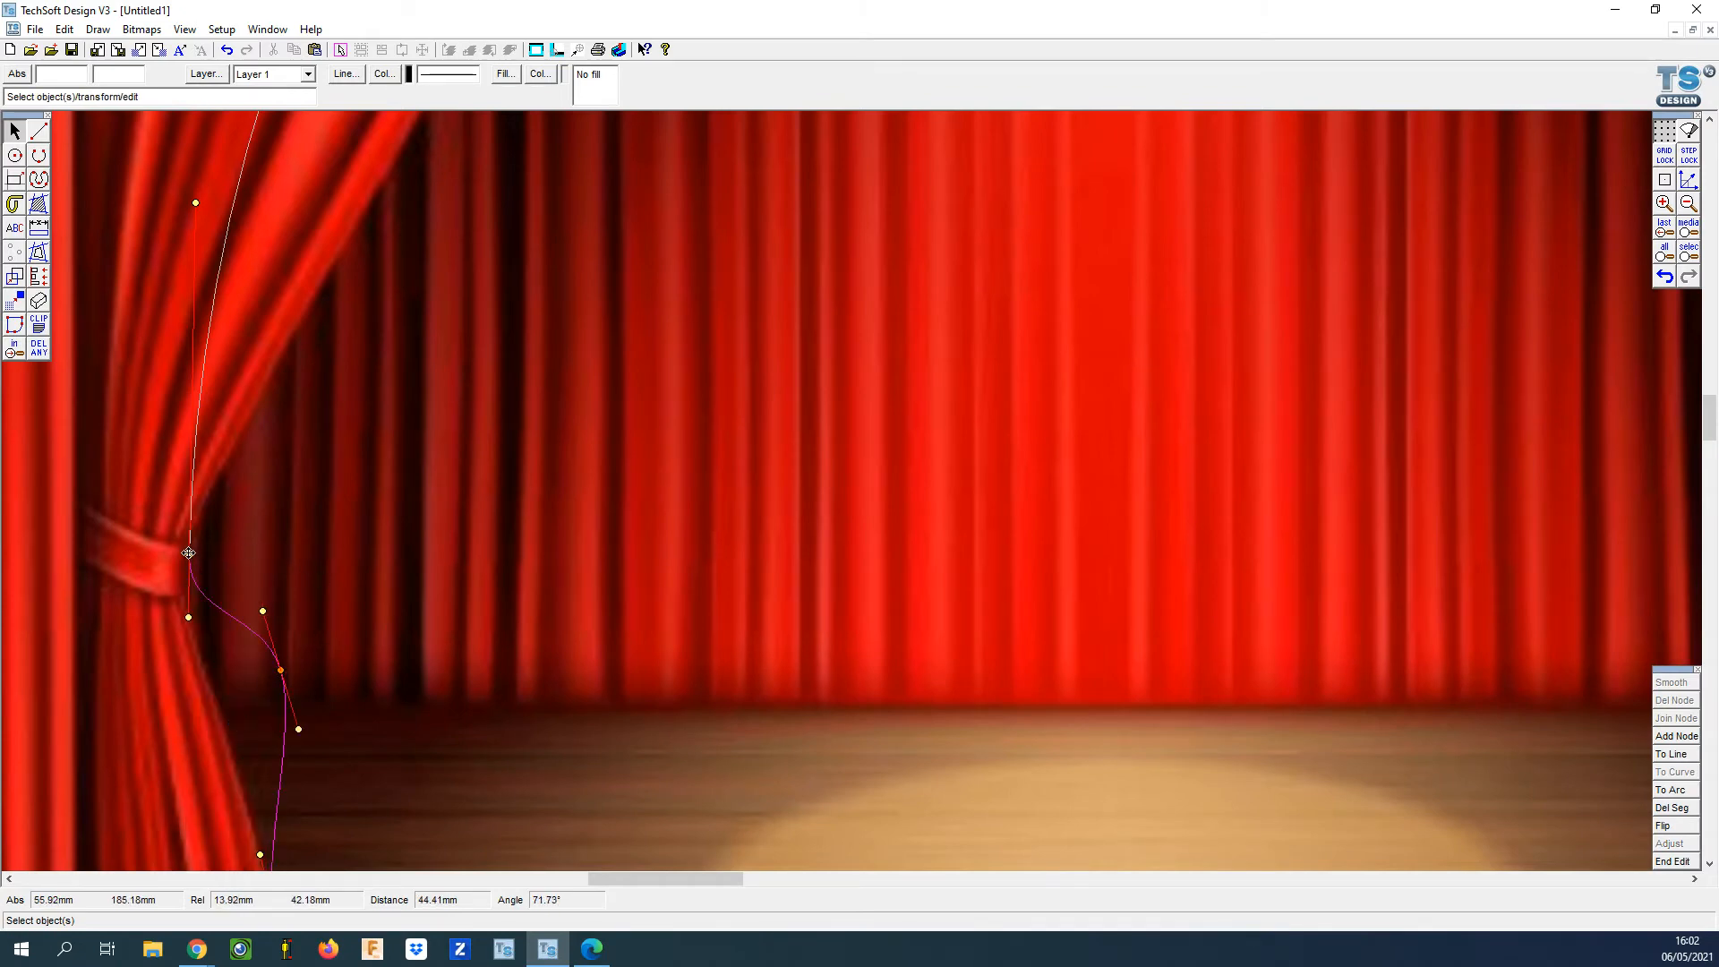
pyautogui.moveTo(188, 554)
pyautogui.mouseDown()
pyautogui.moveTo(207, 567)
pyautogui.moveTo(183, 543)
pyautogui.mouseUp()
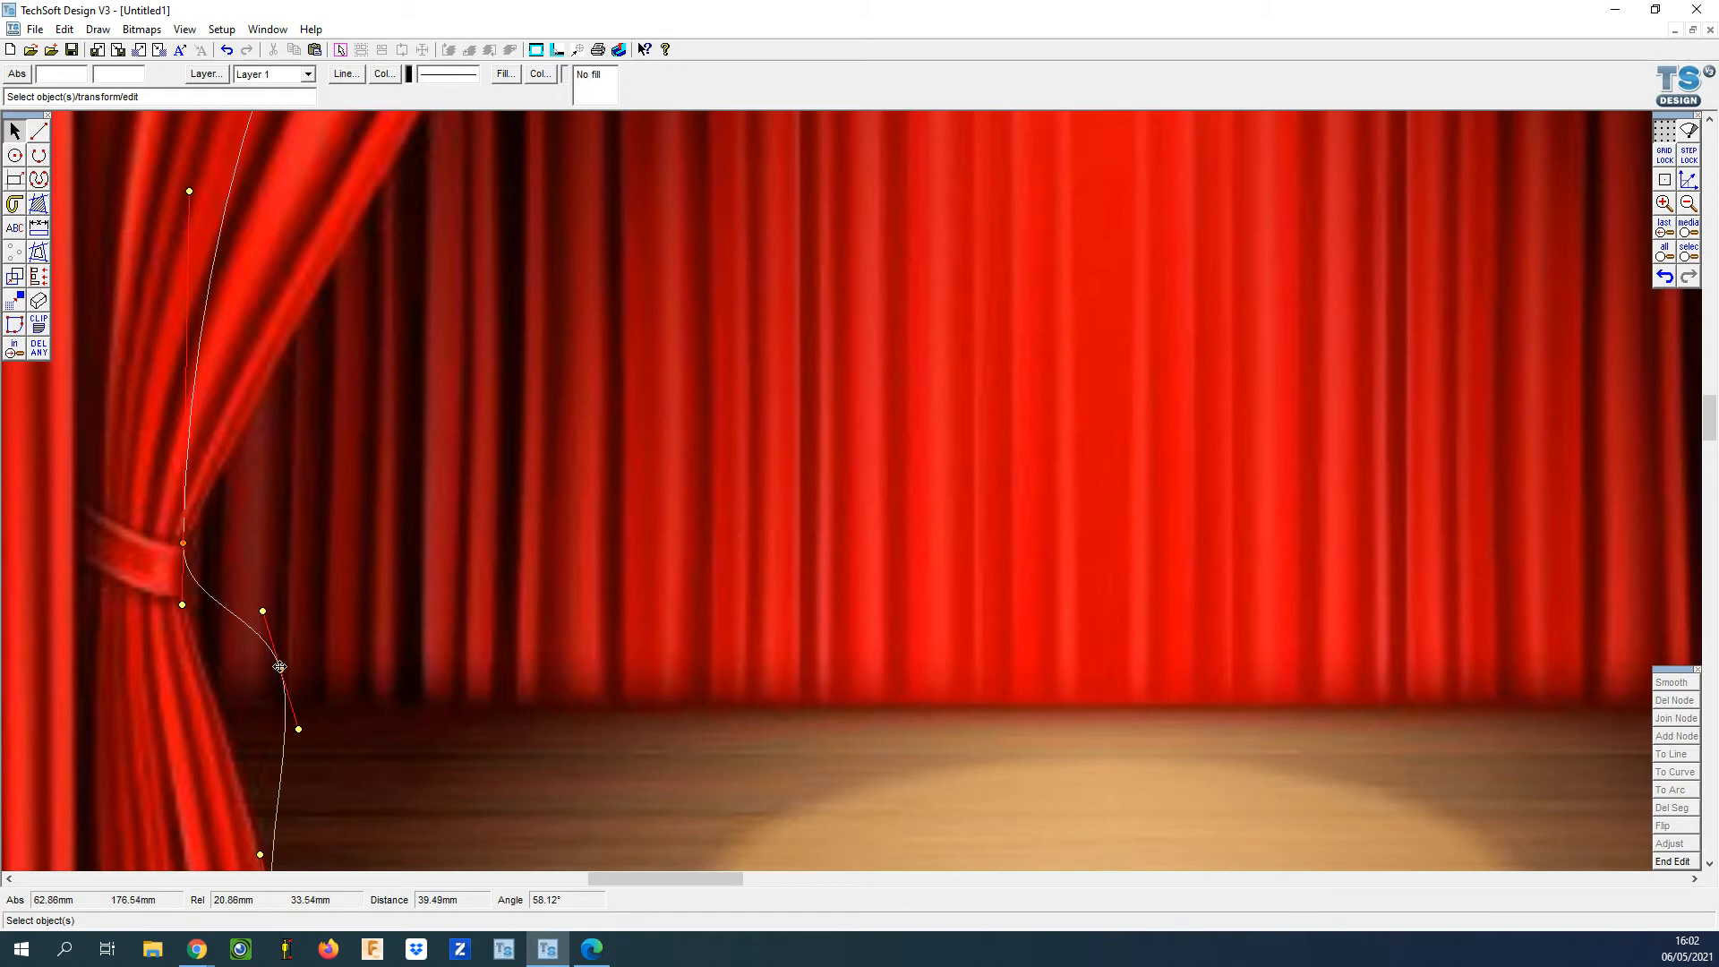
pyautogui.moveTo(280, 667); pyautogui.dragTo(180, 597)
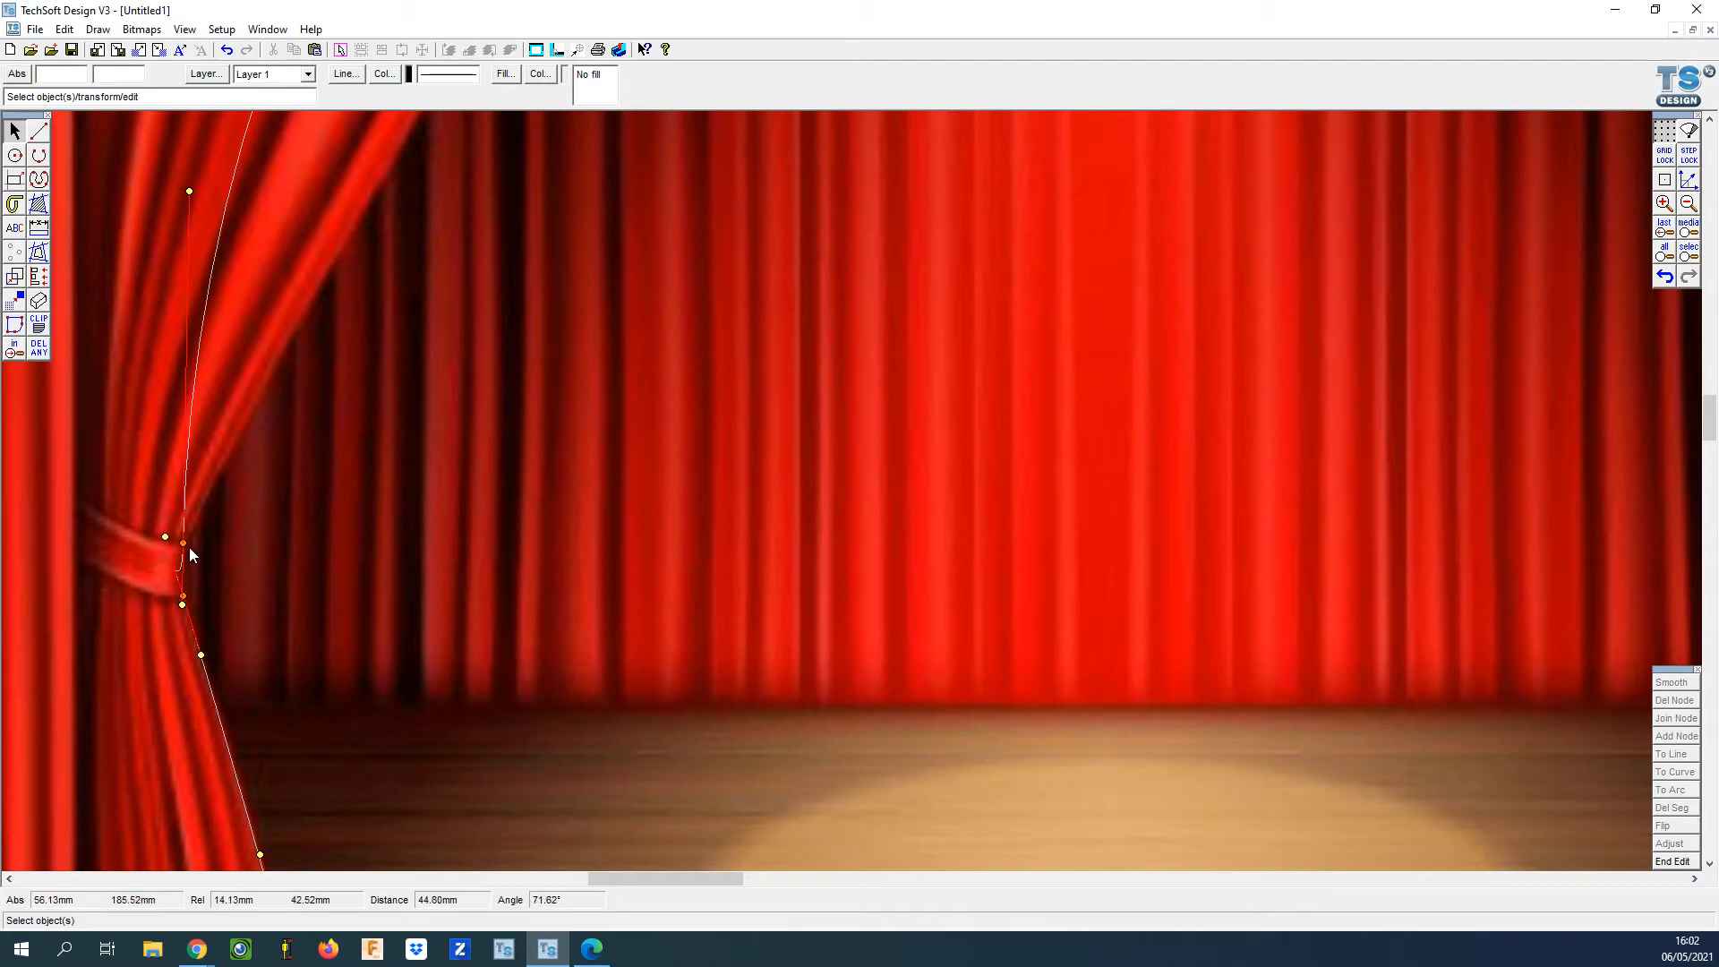
pyautogui.scroll(1, 170, 571)
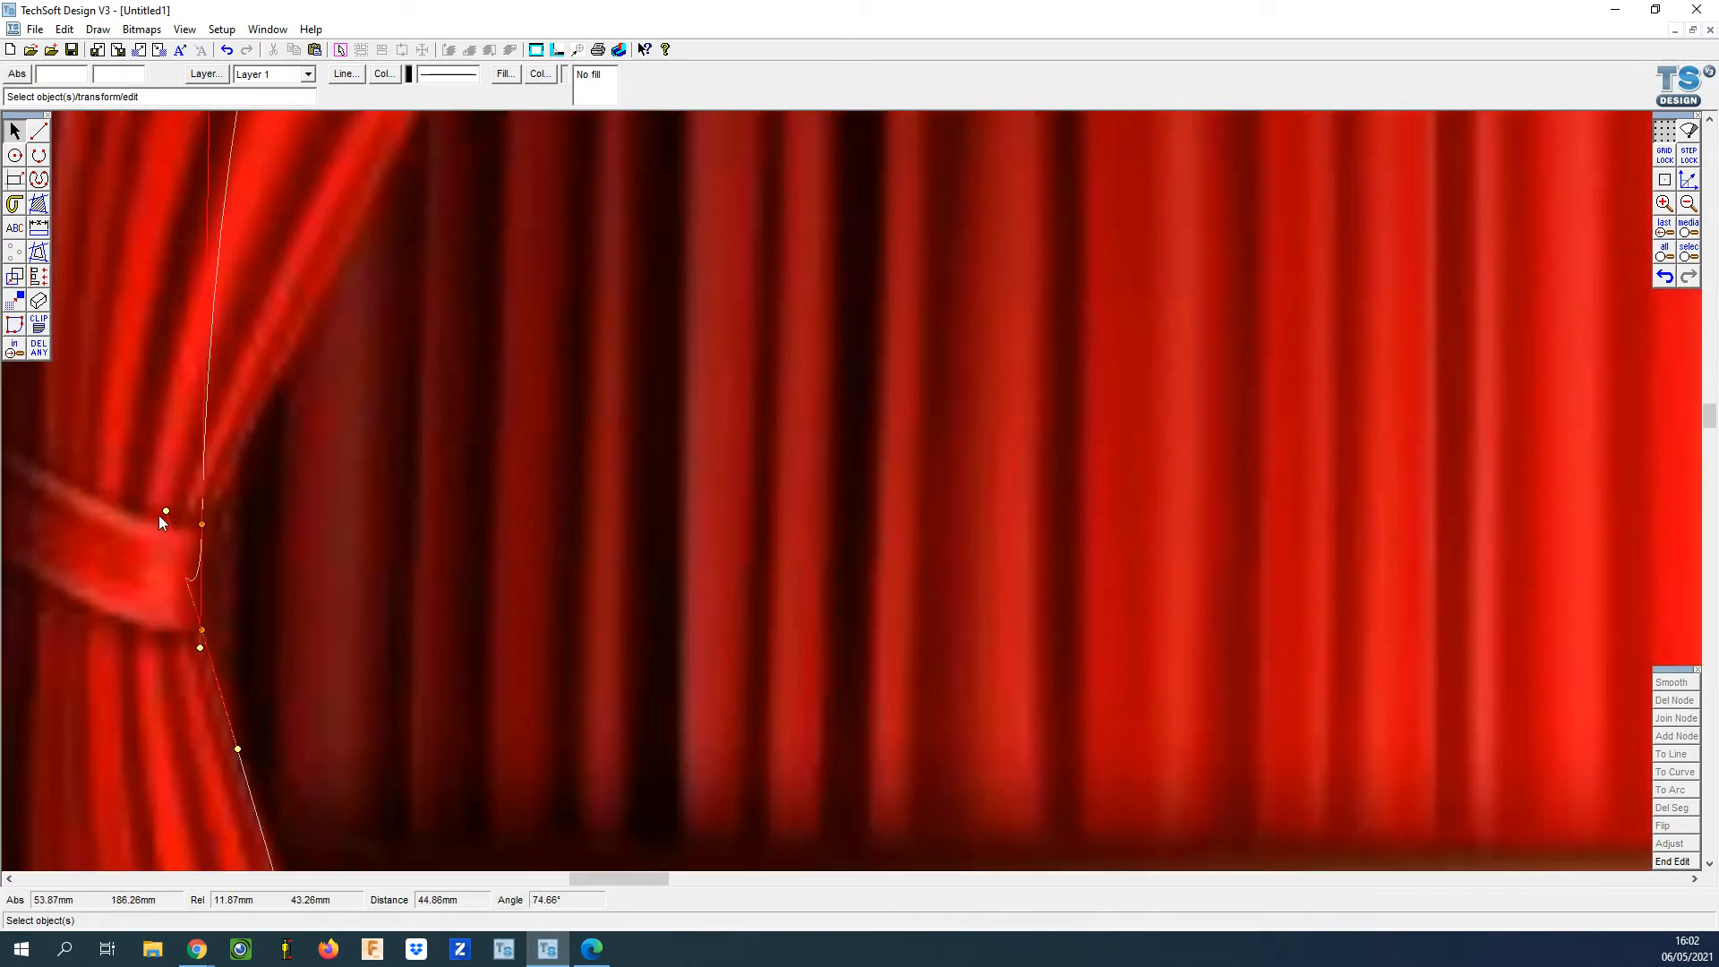
pyautogui.moveTo(165, 509); pyautogui.dragTo(202, 588)
pyautogui.moveTo(199, 647); pyautogui.dragTo(204, 570)
# Bend the outline's left side to follow the left curtain's inner edge from the valance down to the tieback.
pyautogui.scroll(-2, 264, 582)
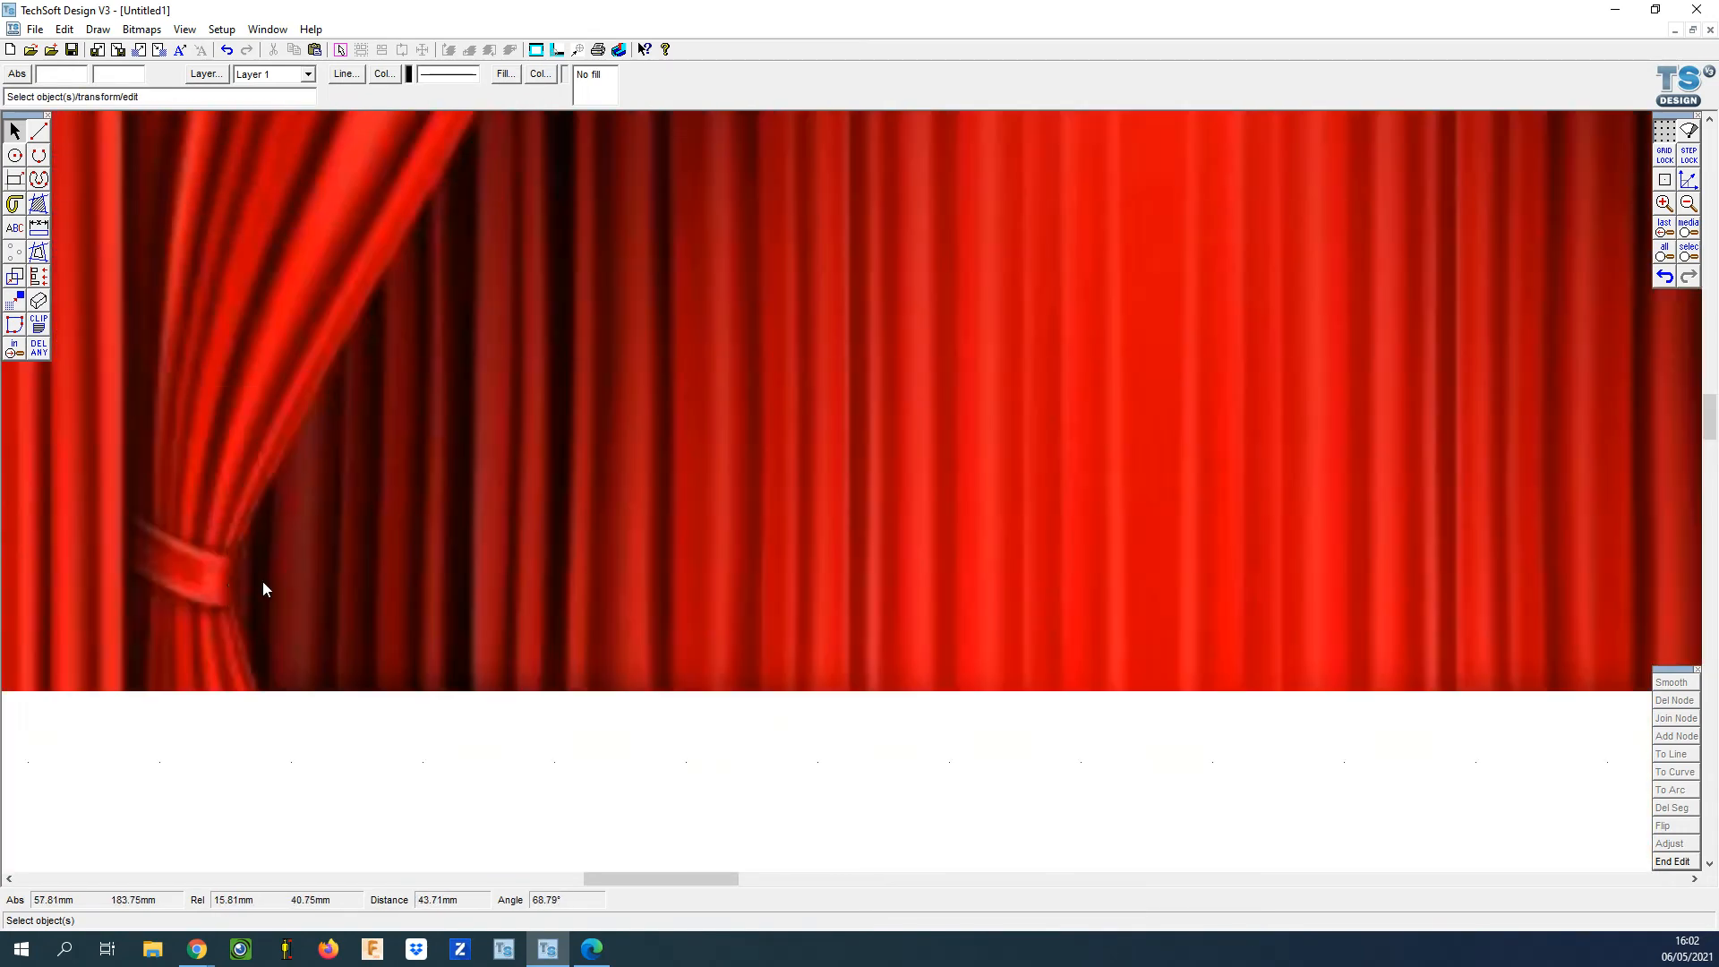
pyautogui.scroll(4, 266, 580)
pyautogui.scroll(-4, 268, 586)
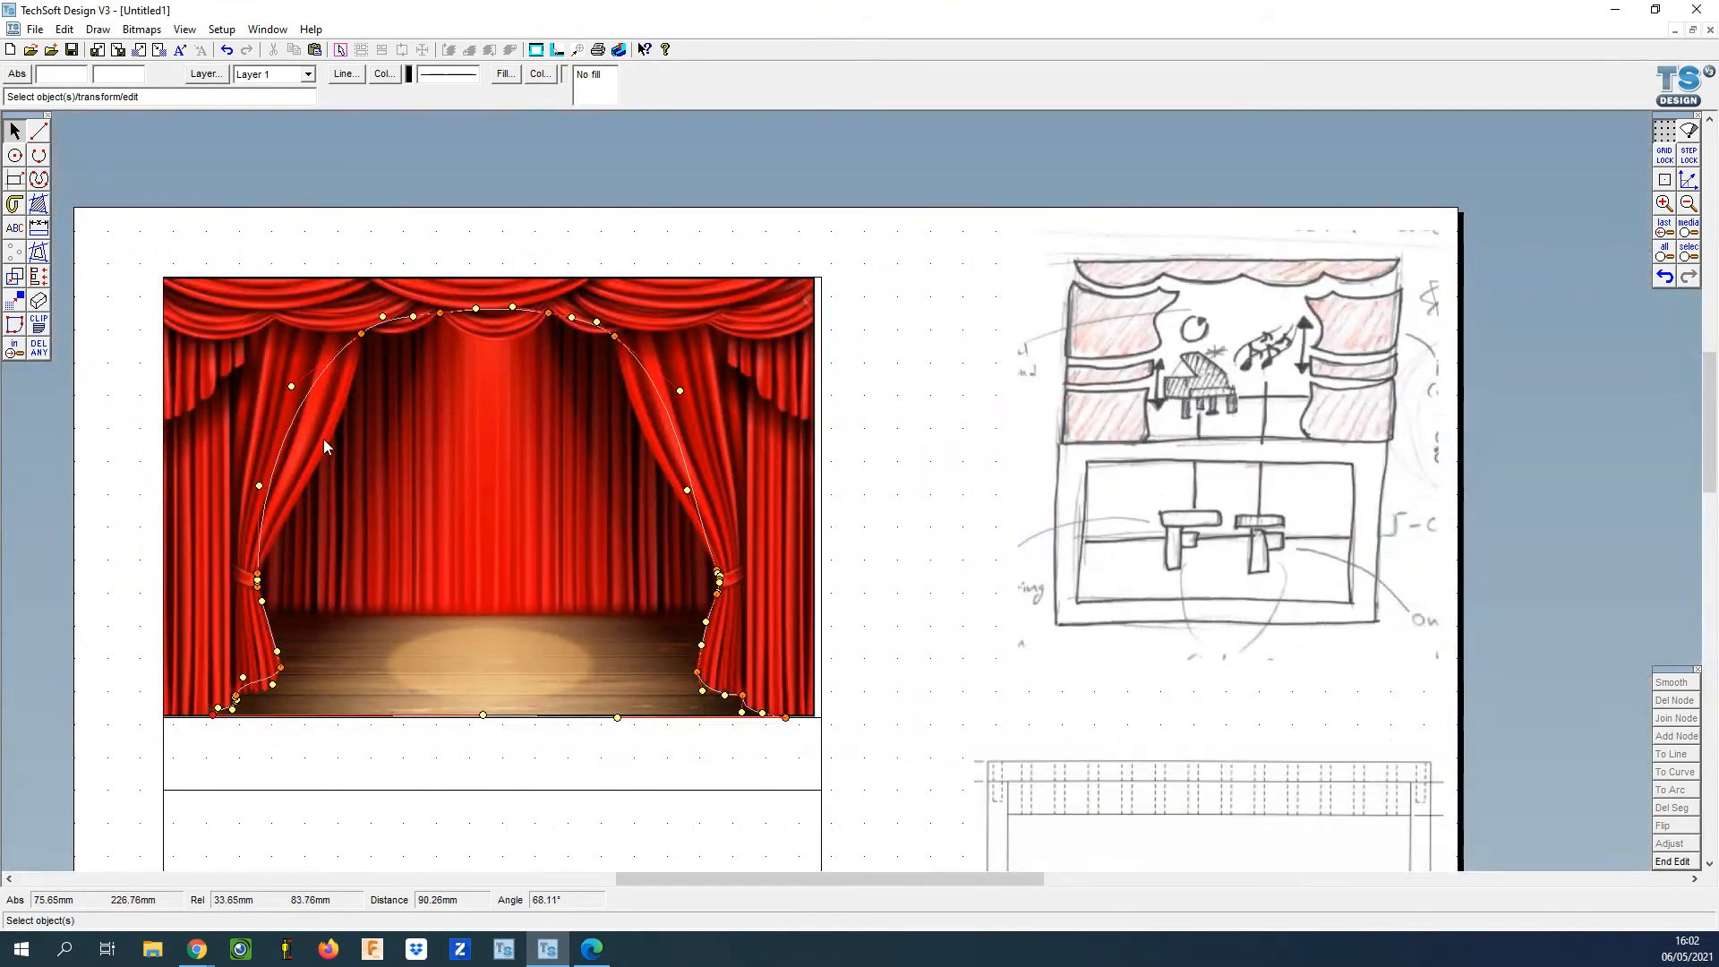
pyautogui.moveTo(291, 386); pyautogui.dragTo(359, 429)
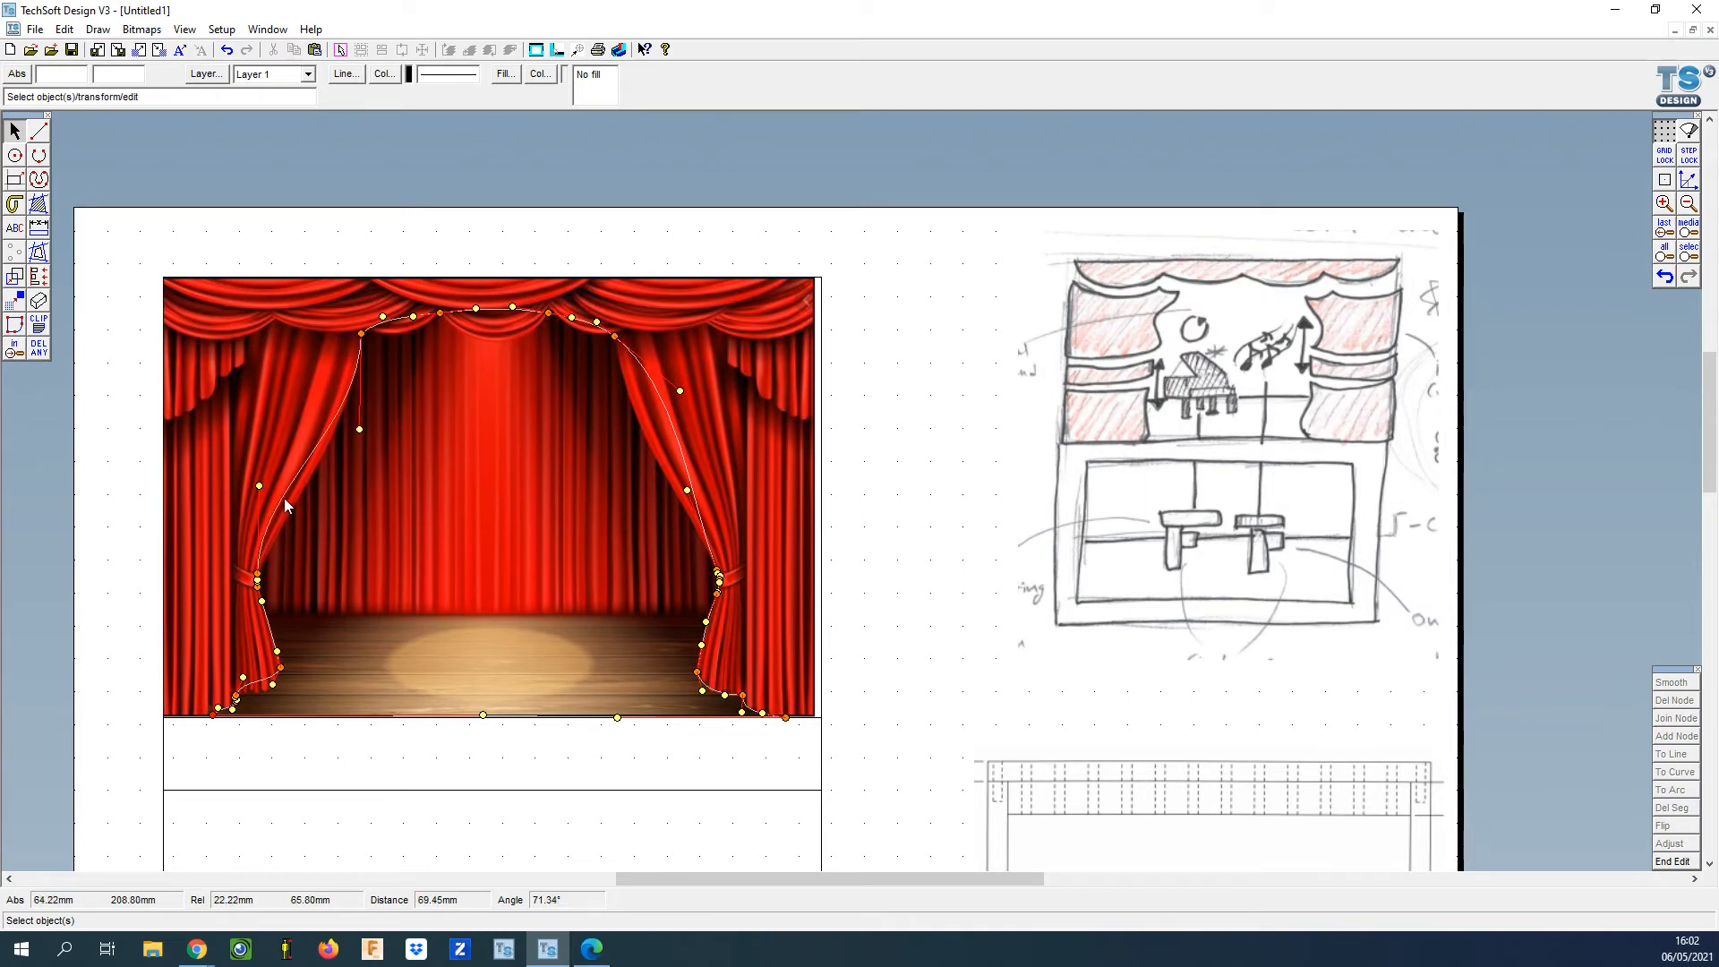
pyautogui.moveTo(259, 486); pyautogui.dragTo(289, 500)
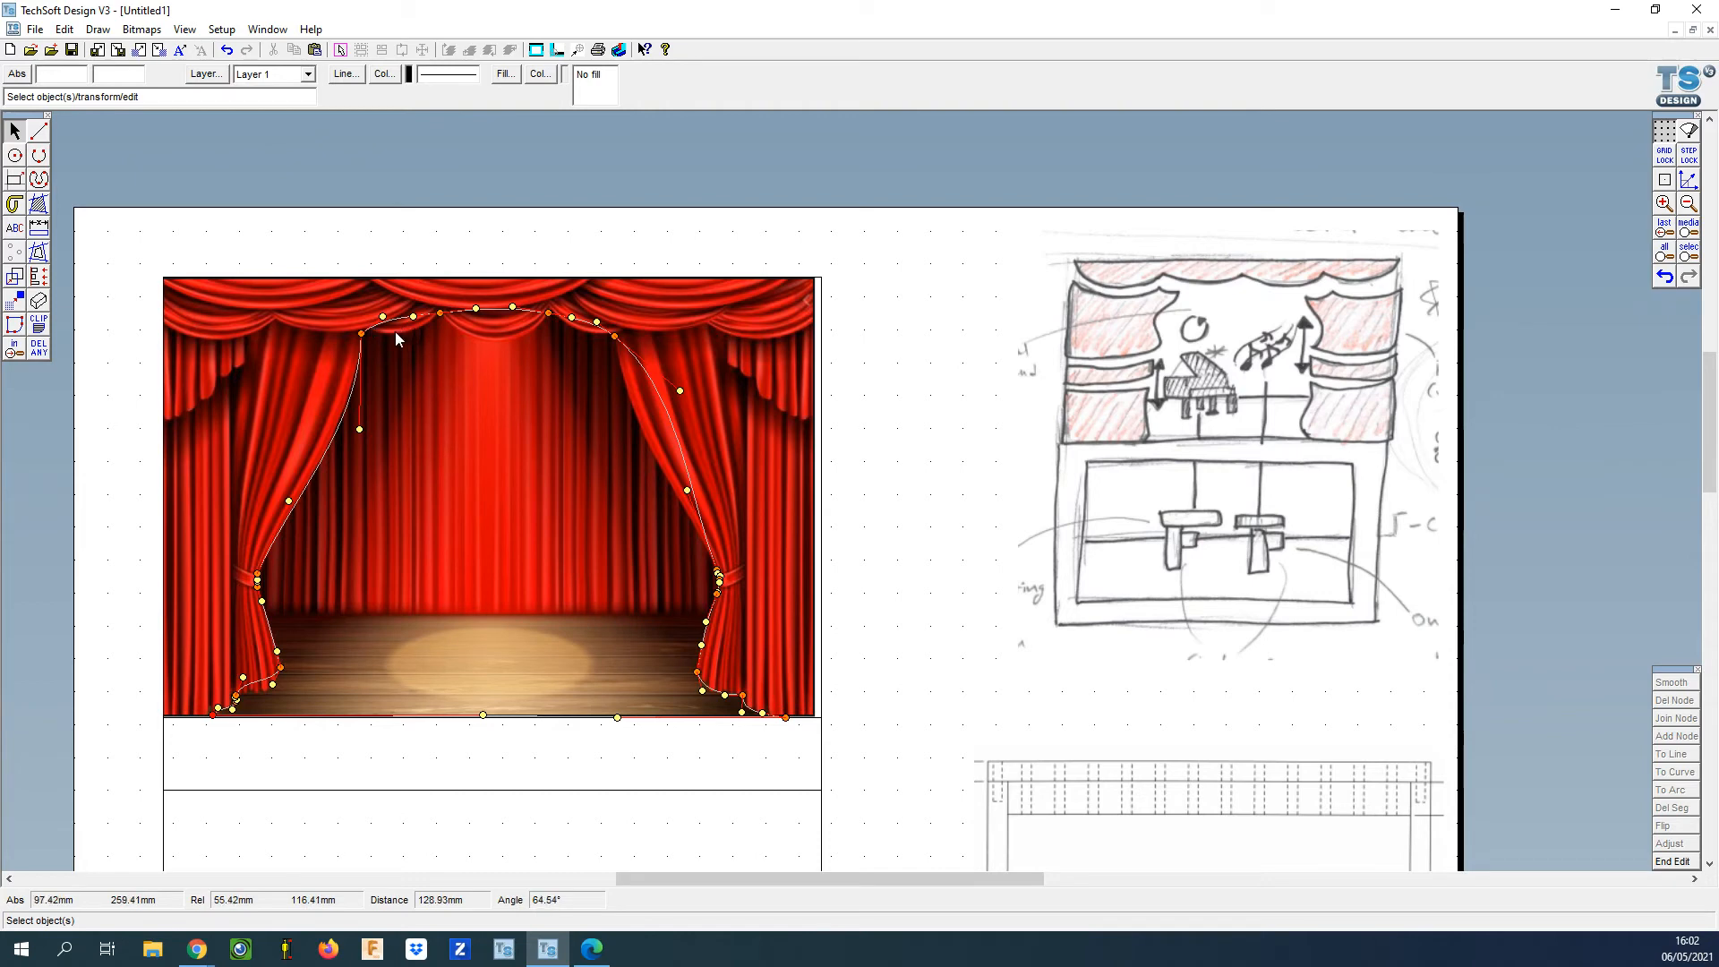
# Curve the outline's top segments around the three scalloped valance swags, repositioning the two nodes that bound the right swag.
pyautogui.scroll(1, 399, 288)
pyautogui.scroll(1, 400, 289)
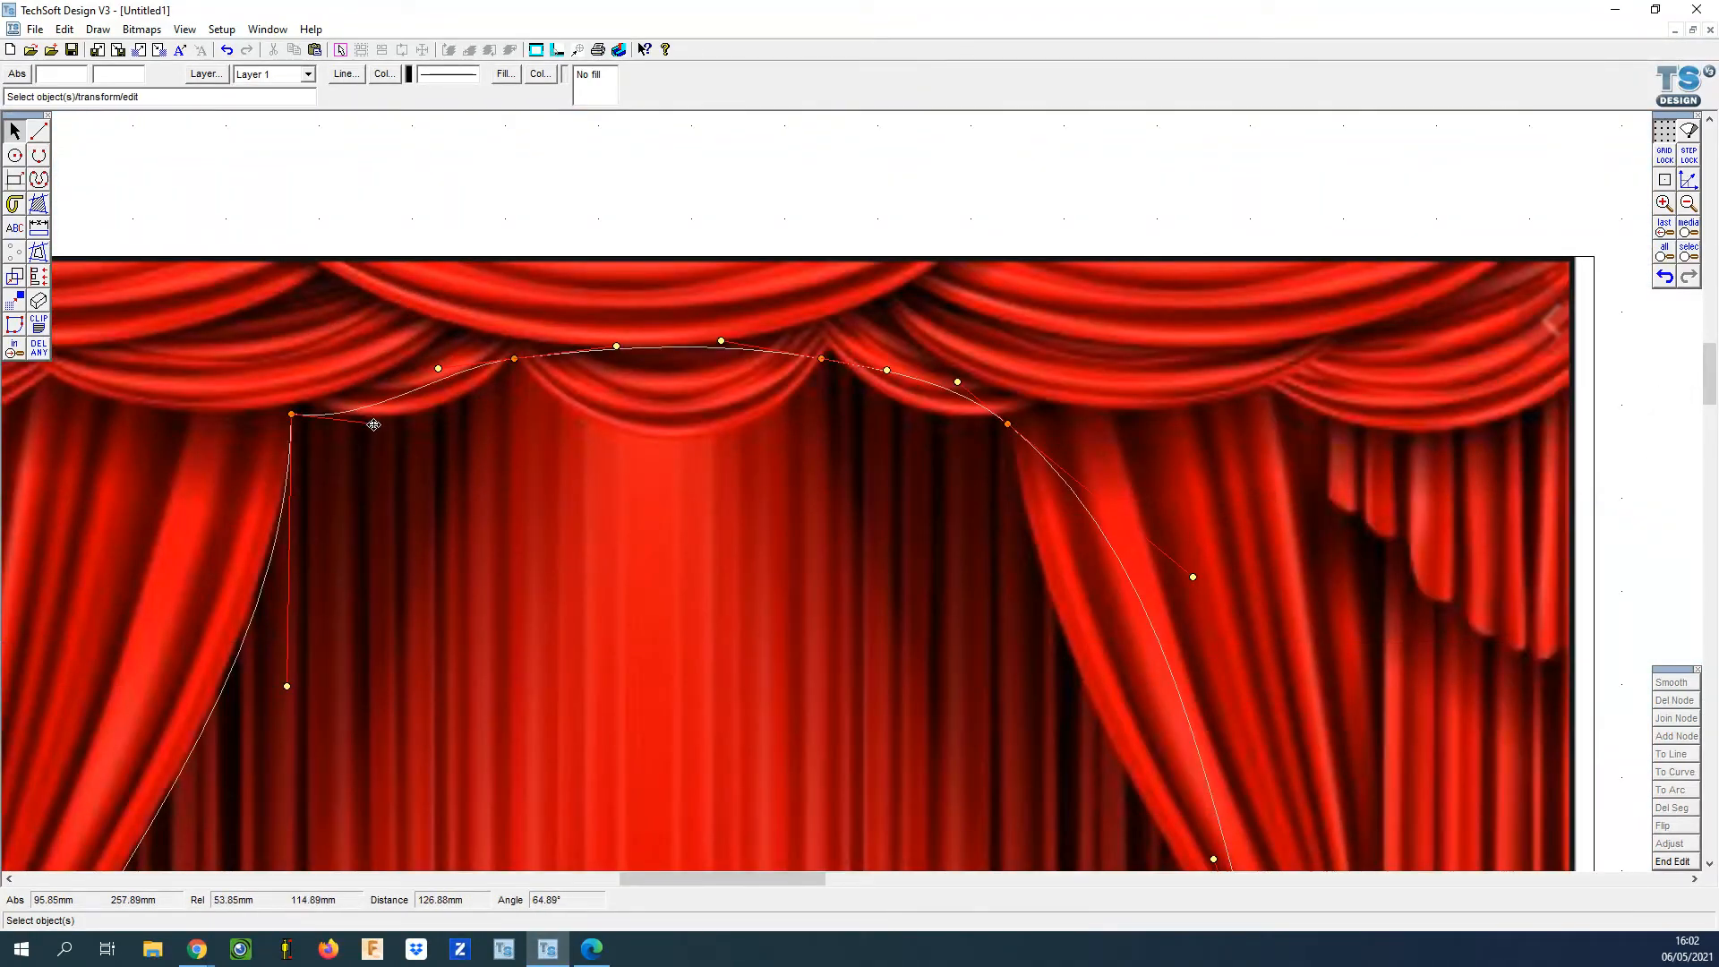
pyautogui.moveTo(438, 369); pyautogui.dragTo(438, 420)
pyautogui.moveTo(615, 345); pyautogui.dragTo(598, 434)
pyautogui.moveTo(722, 341); pyautogui.dragTo(710, 471)
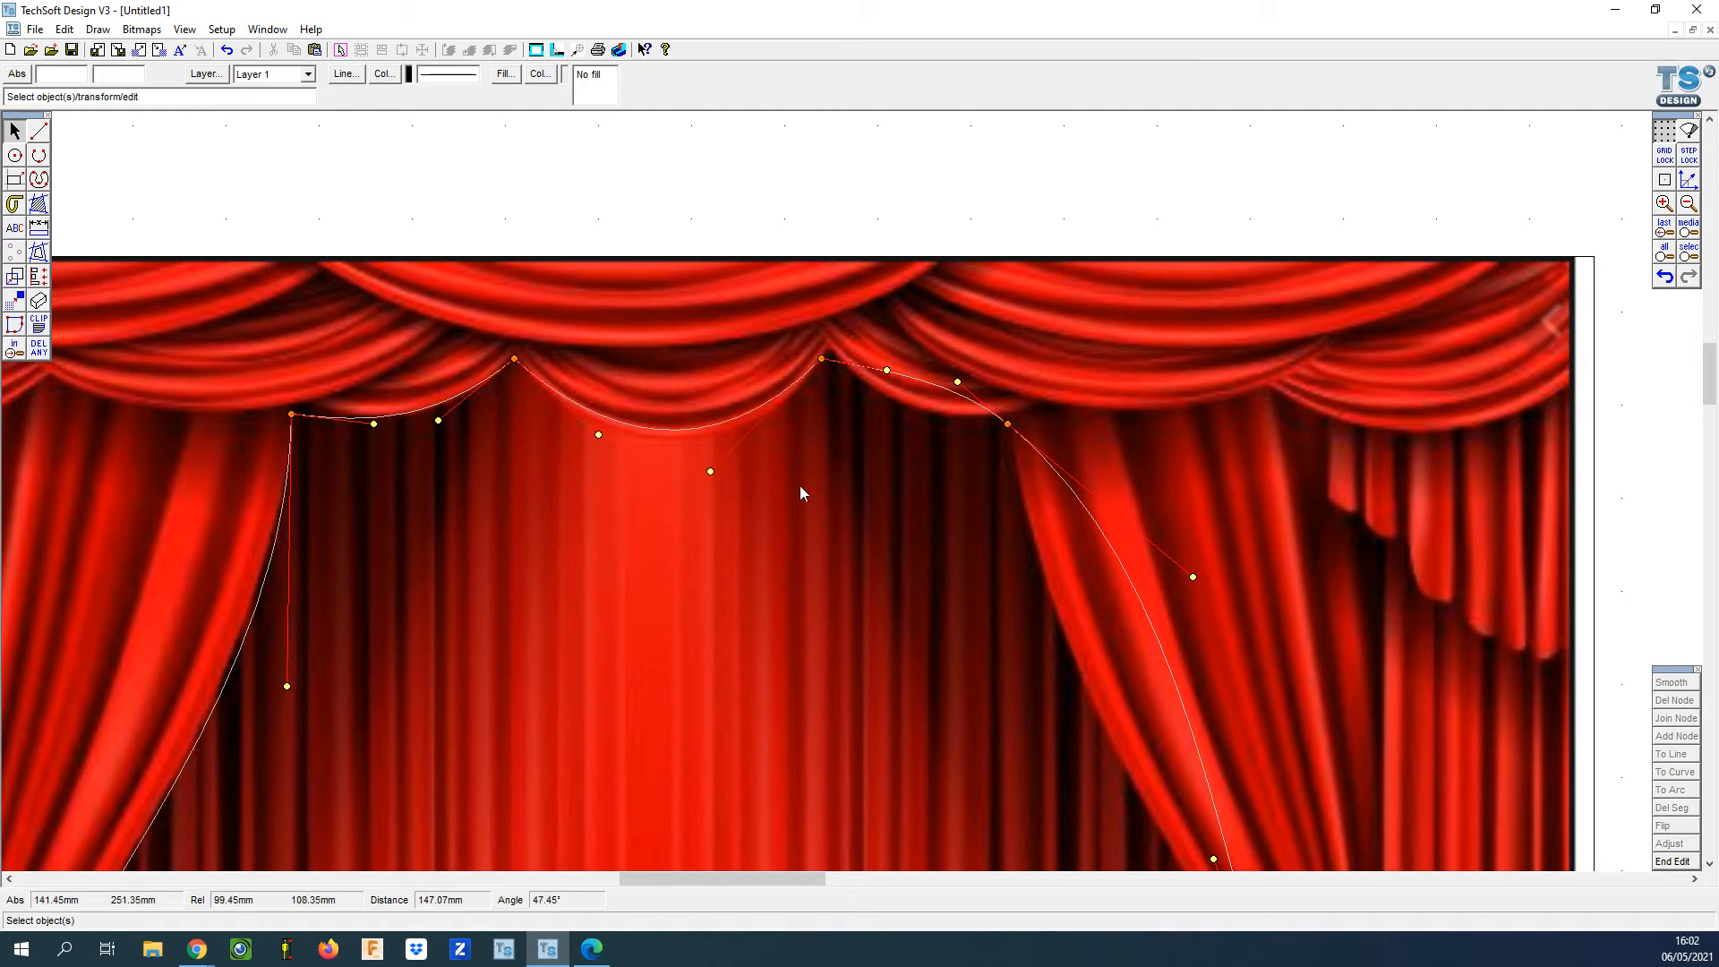
pyautogui.moveTo(960, 382); pyautogui.dragTo(1007, 413)
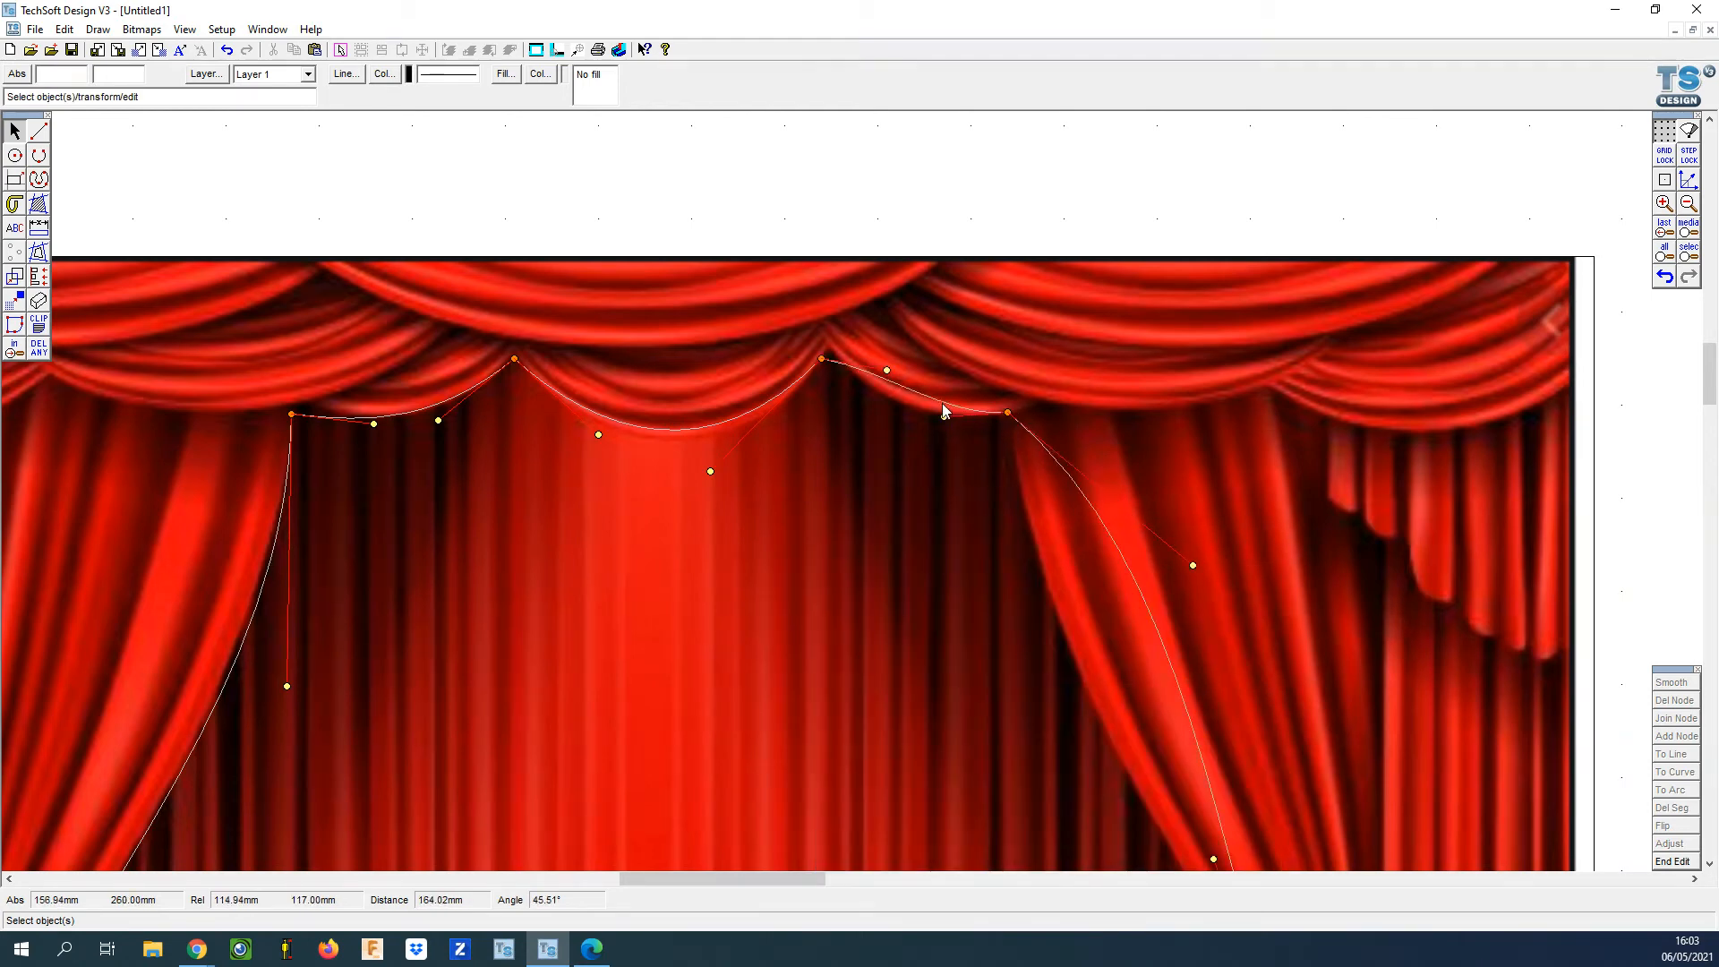
pyautogui.moveTo(820, 357); pyautogui.dragTo(873, 416)
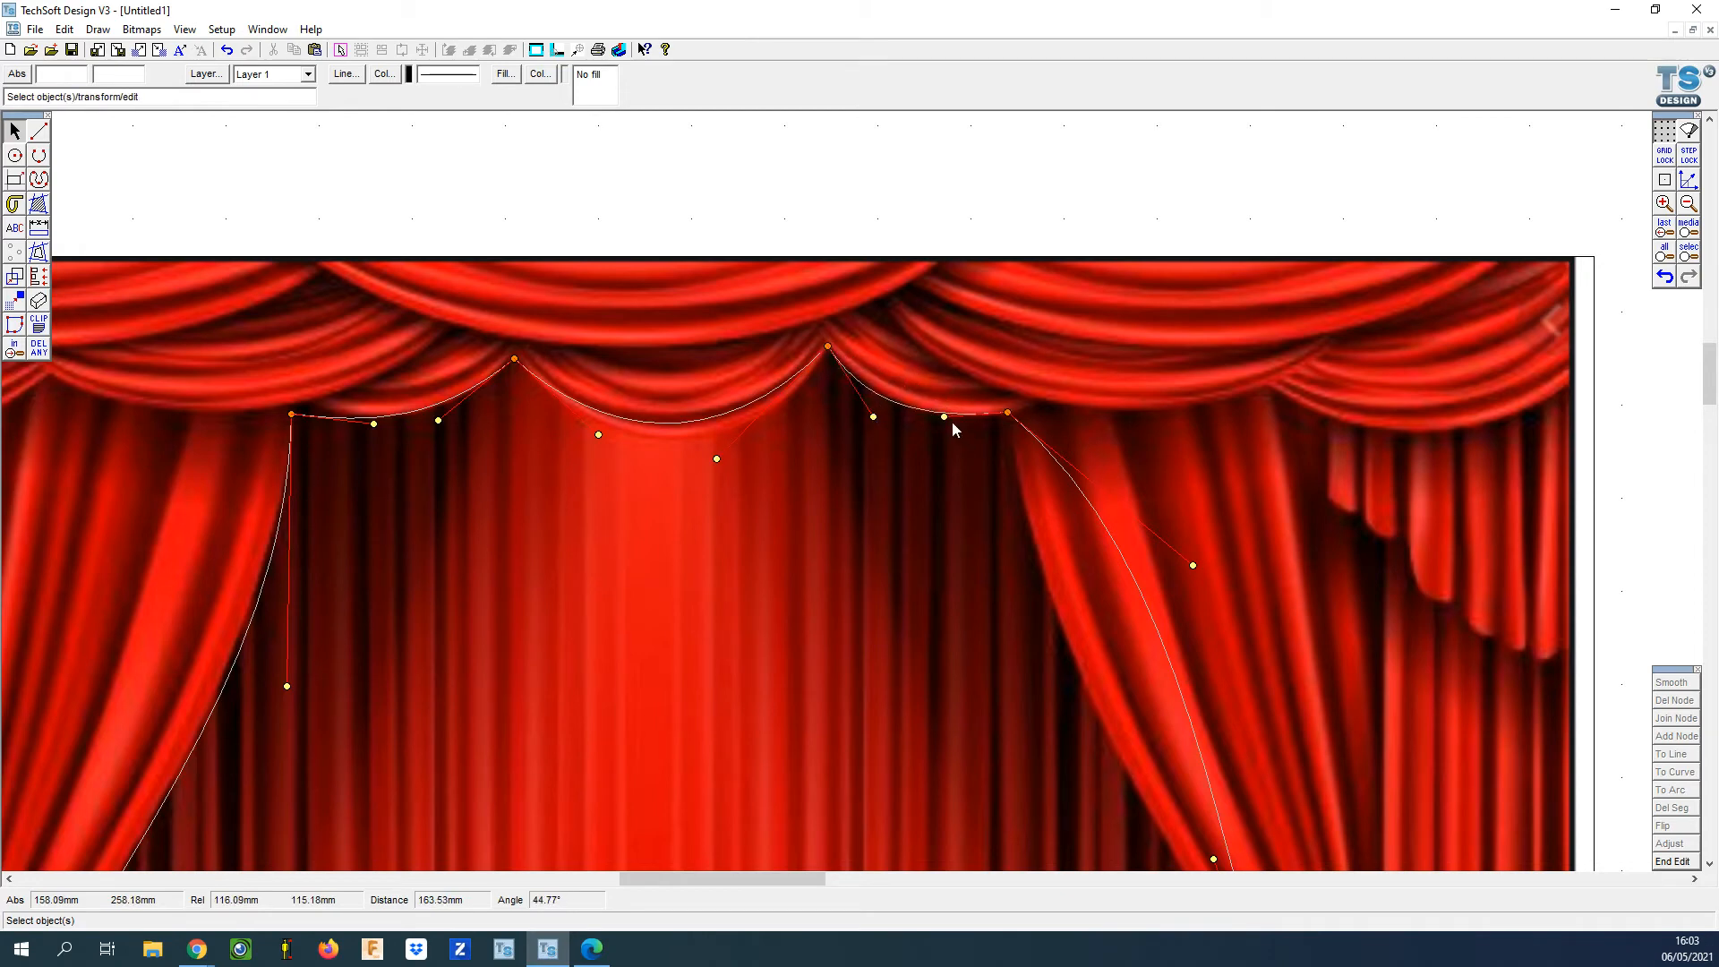
# Fit the outline to the right curtain's inner edge from the valance down to the tieback and finish node editing.
pyautogui.moveTo(1194, 566); pyautogui.dragTo(1017, 632)
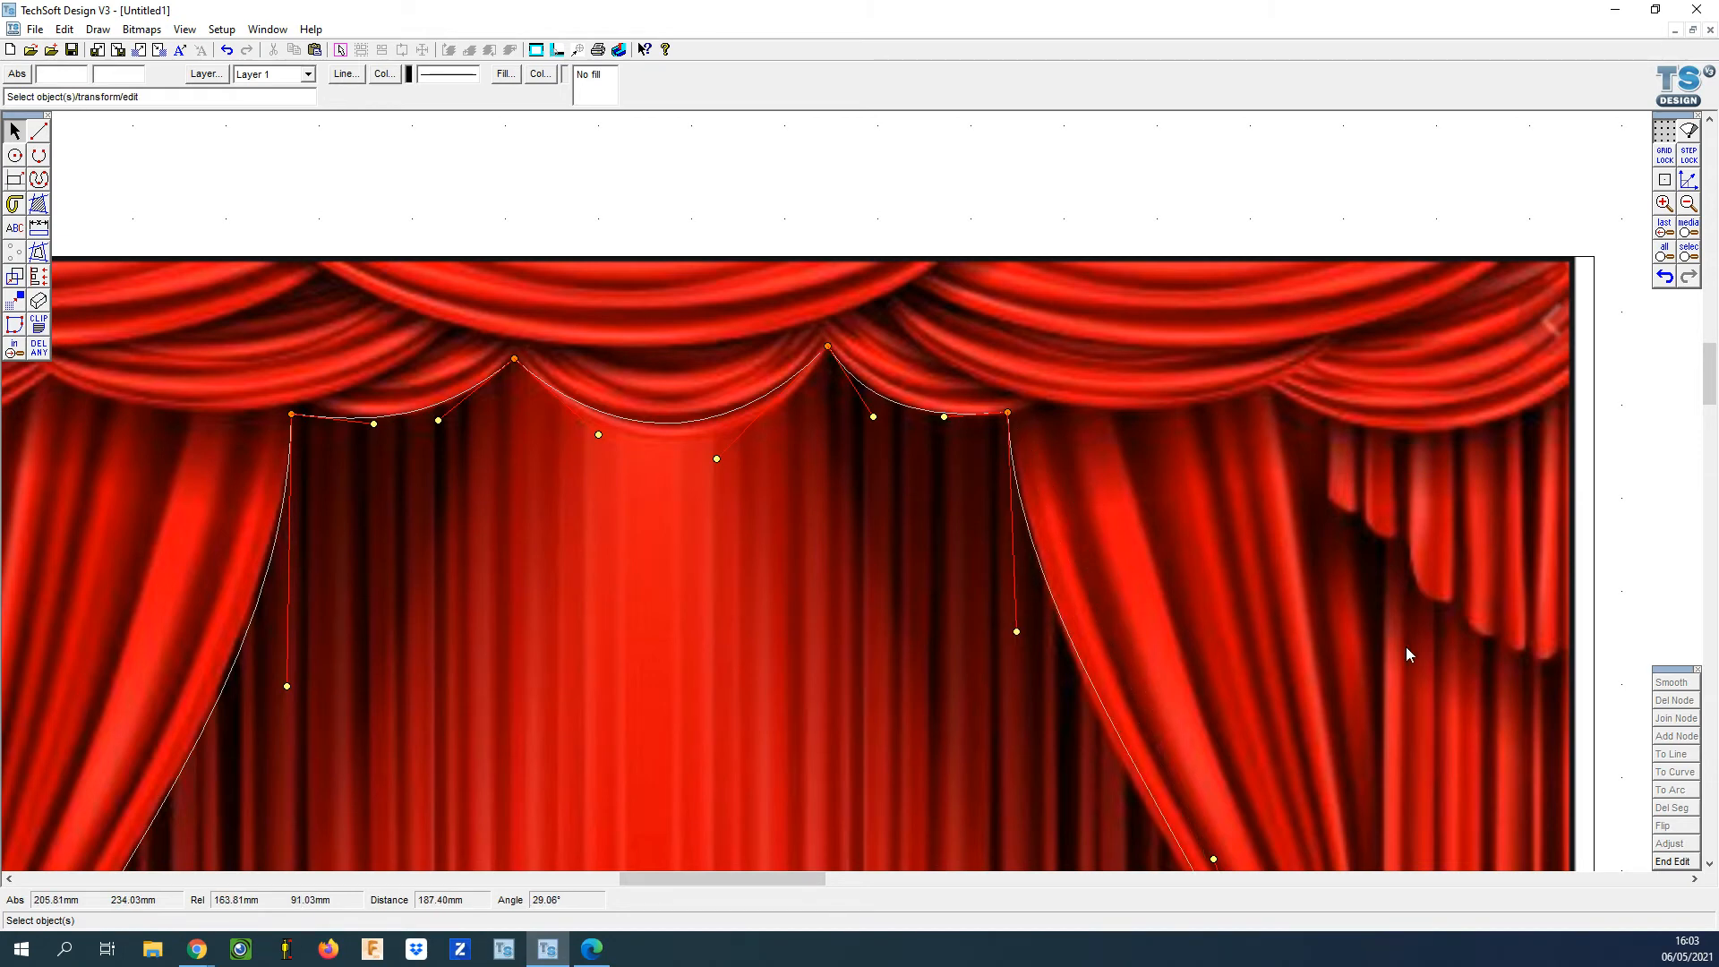
pyautogui.scroll(-2, 1306, 652)
pyautogui.scroll(2, 1339, 744)
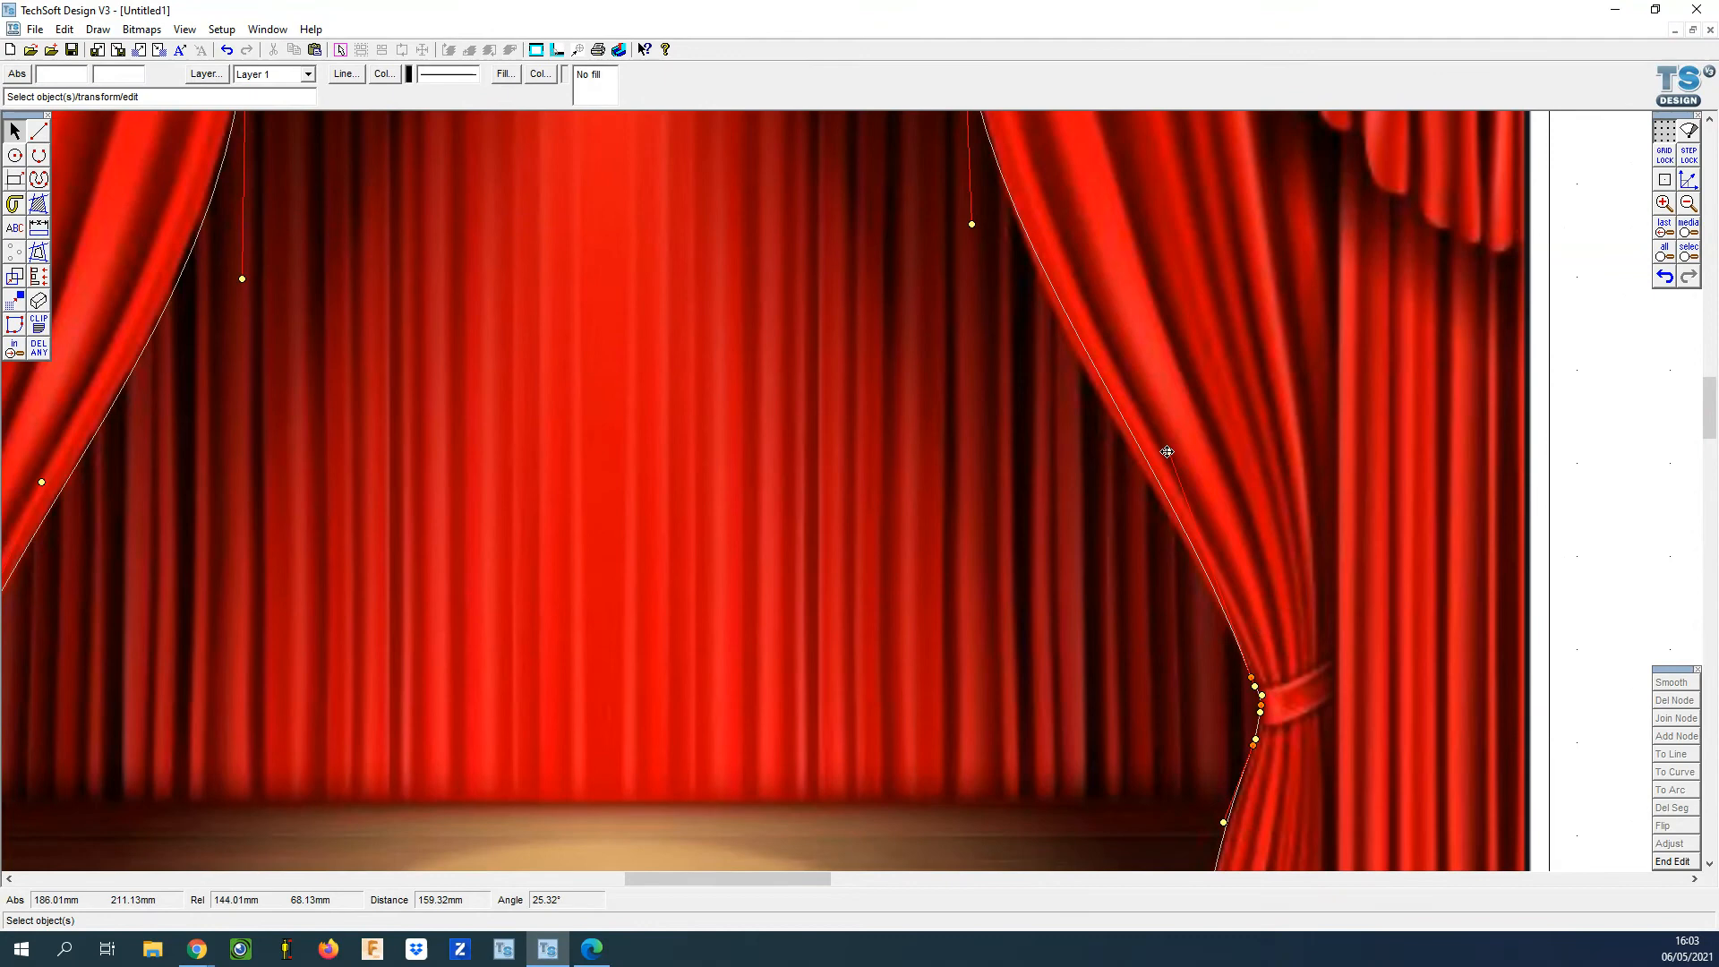
pyautogui.moveTo(1168, 451); pyautogui.dragTo(1144, 453)
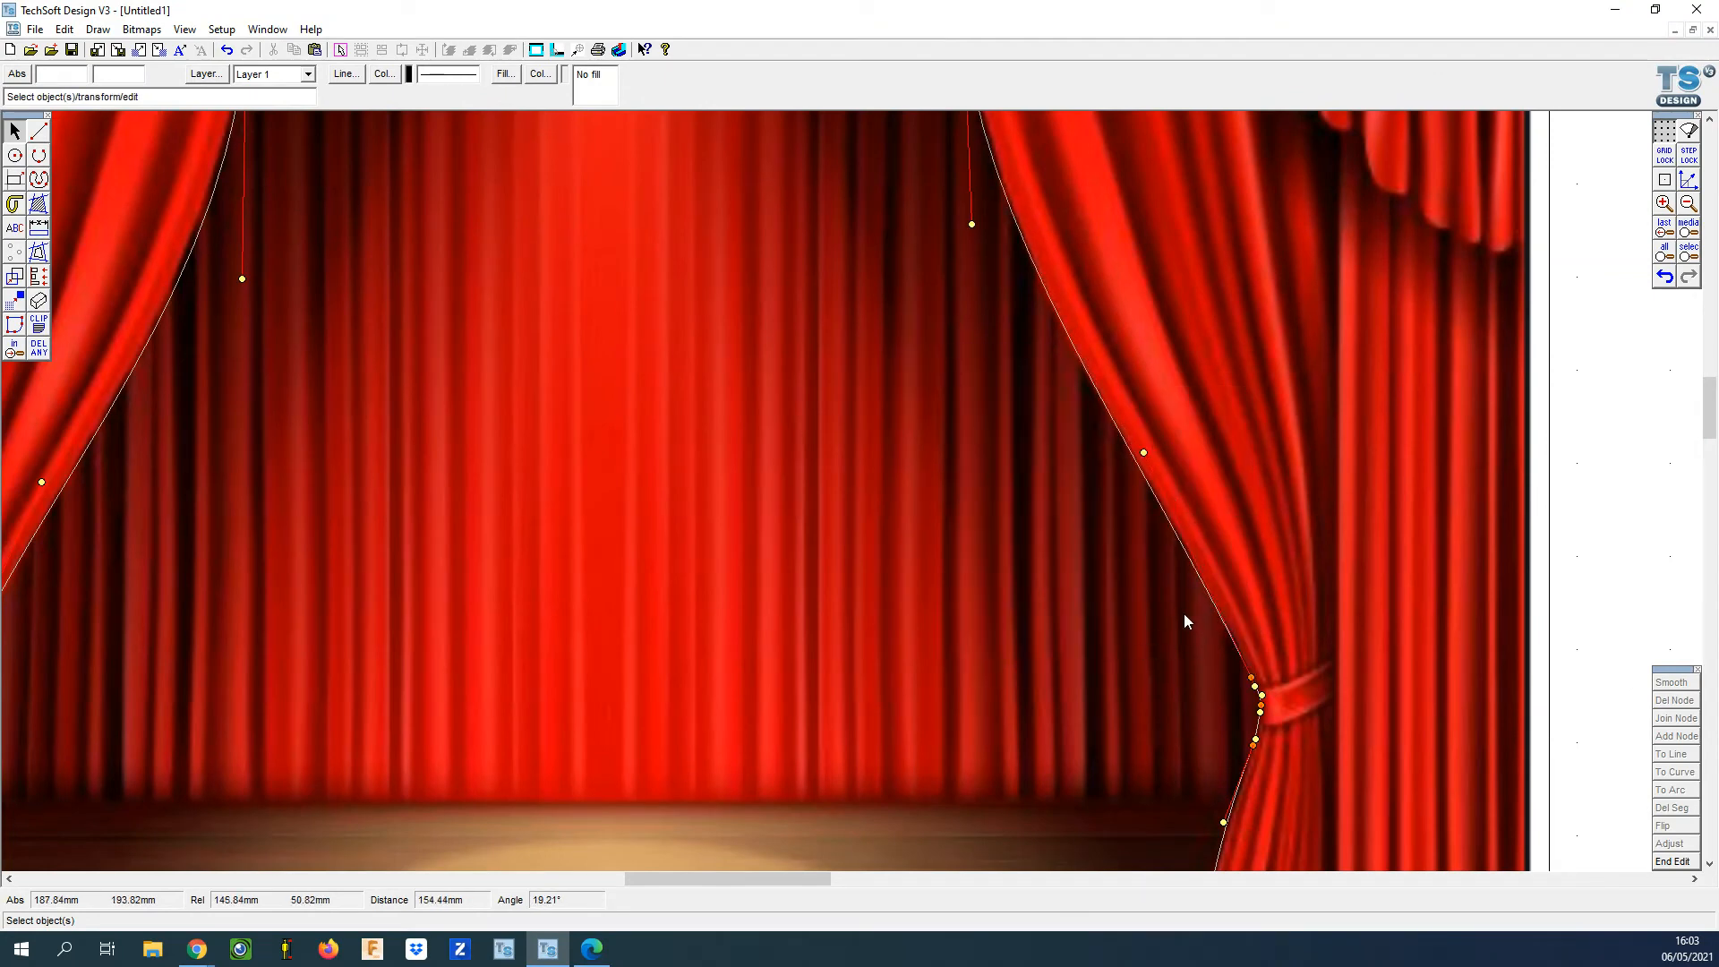
pyautogui.scroll(-2, 980, 663)
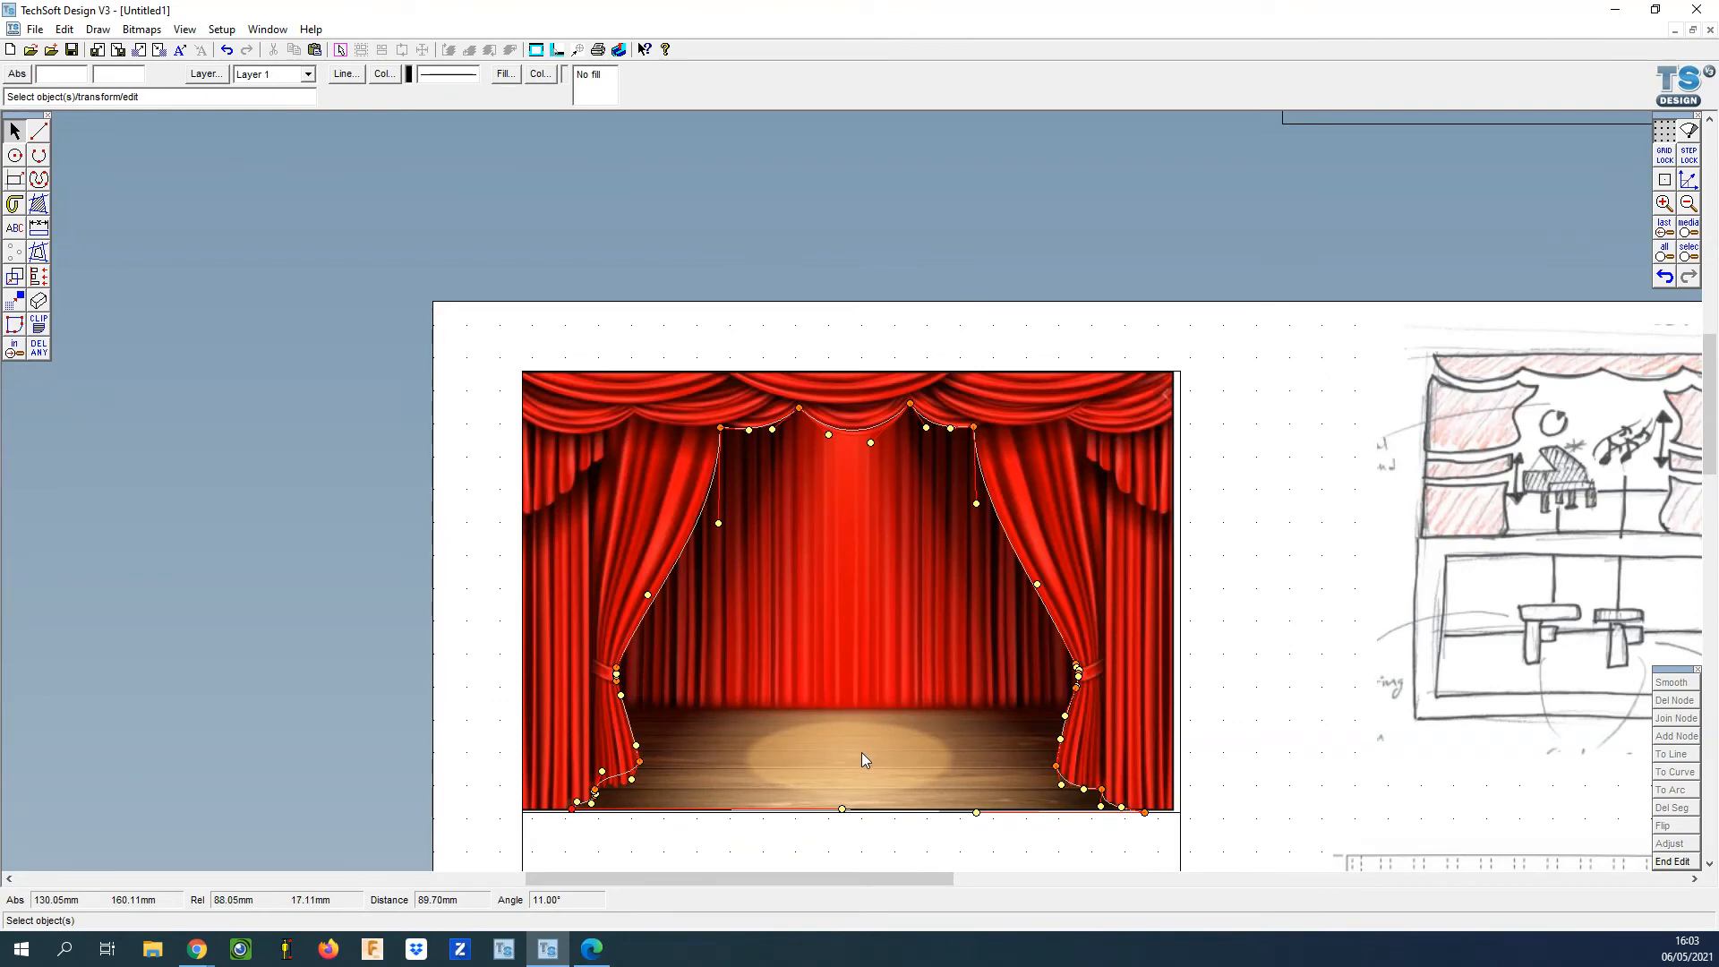
pyautogui.click(1244, 607)
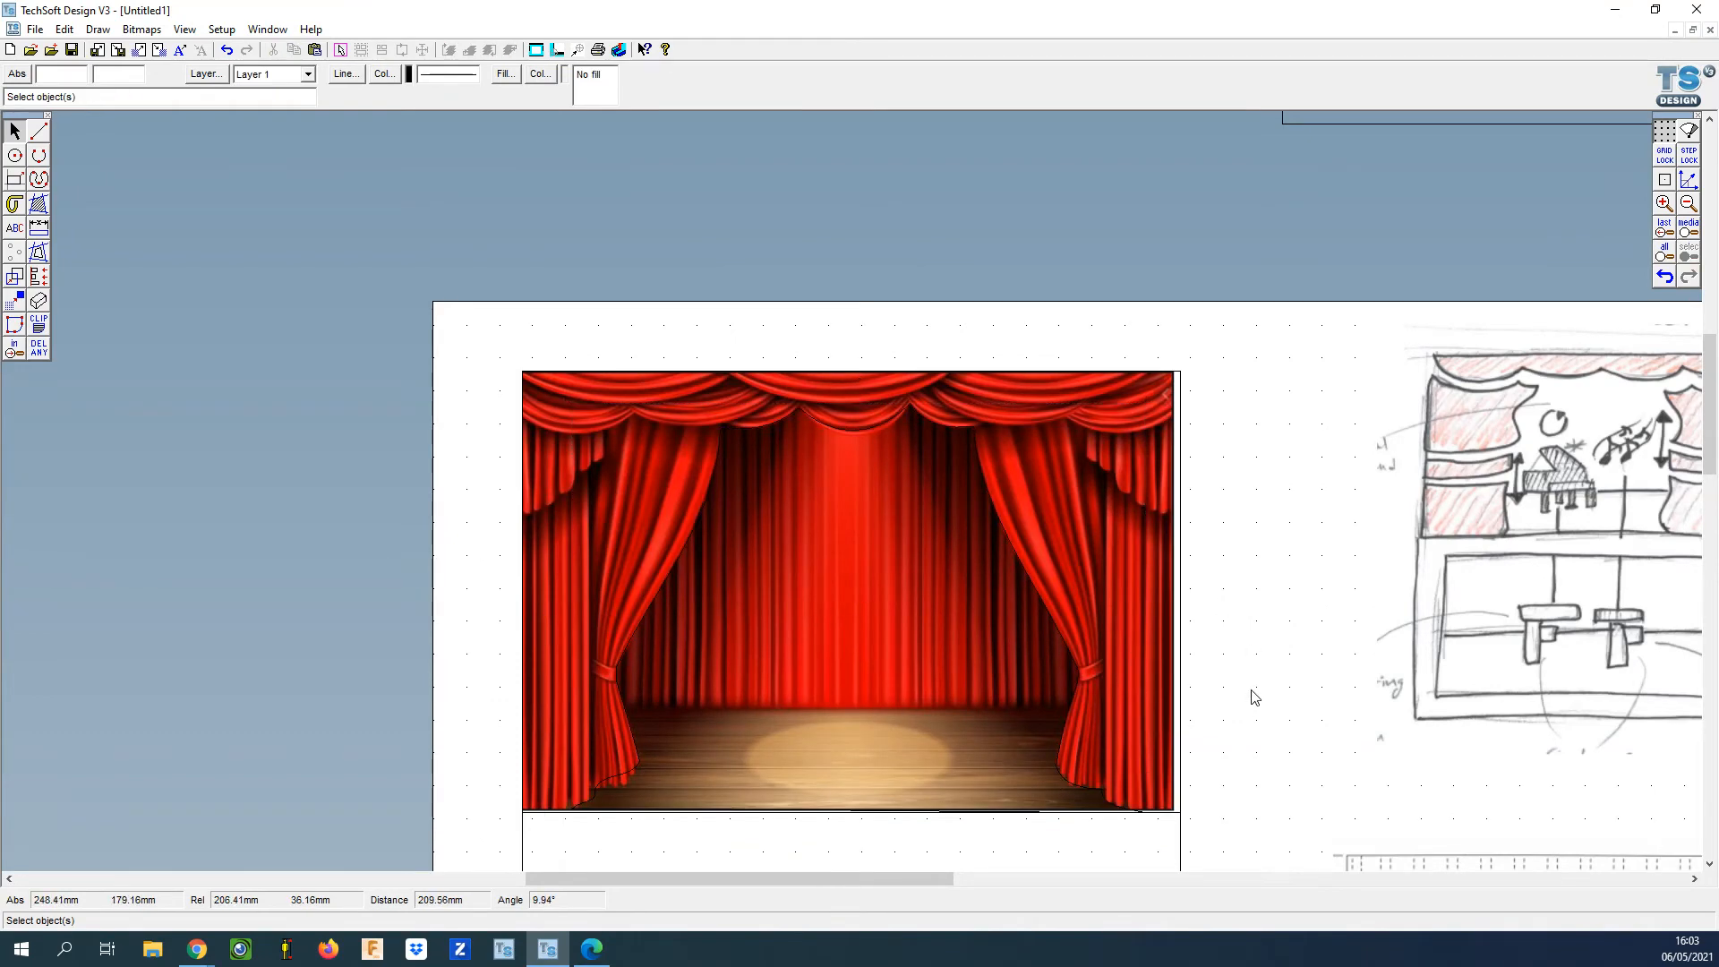
# Move the curtain image off the page, above the panel drawing, to uncover the traced outline.
pyautogui.click(1119, 576)
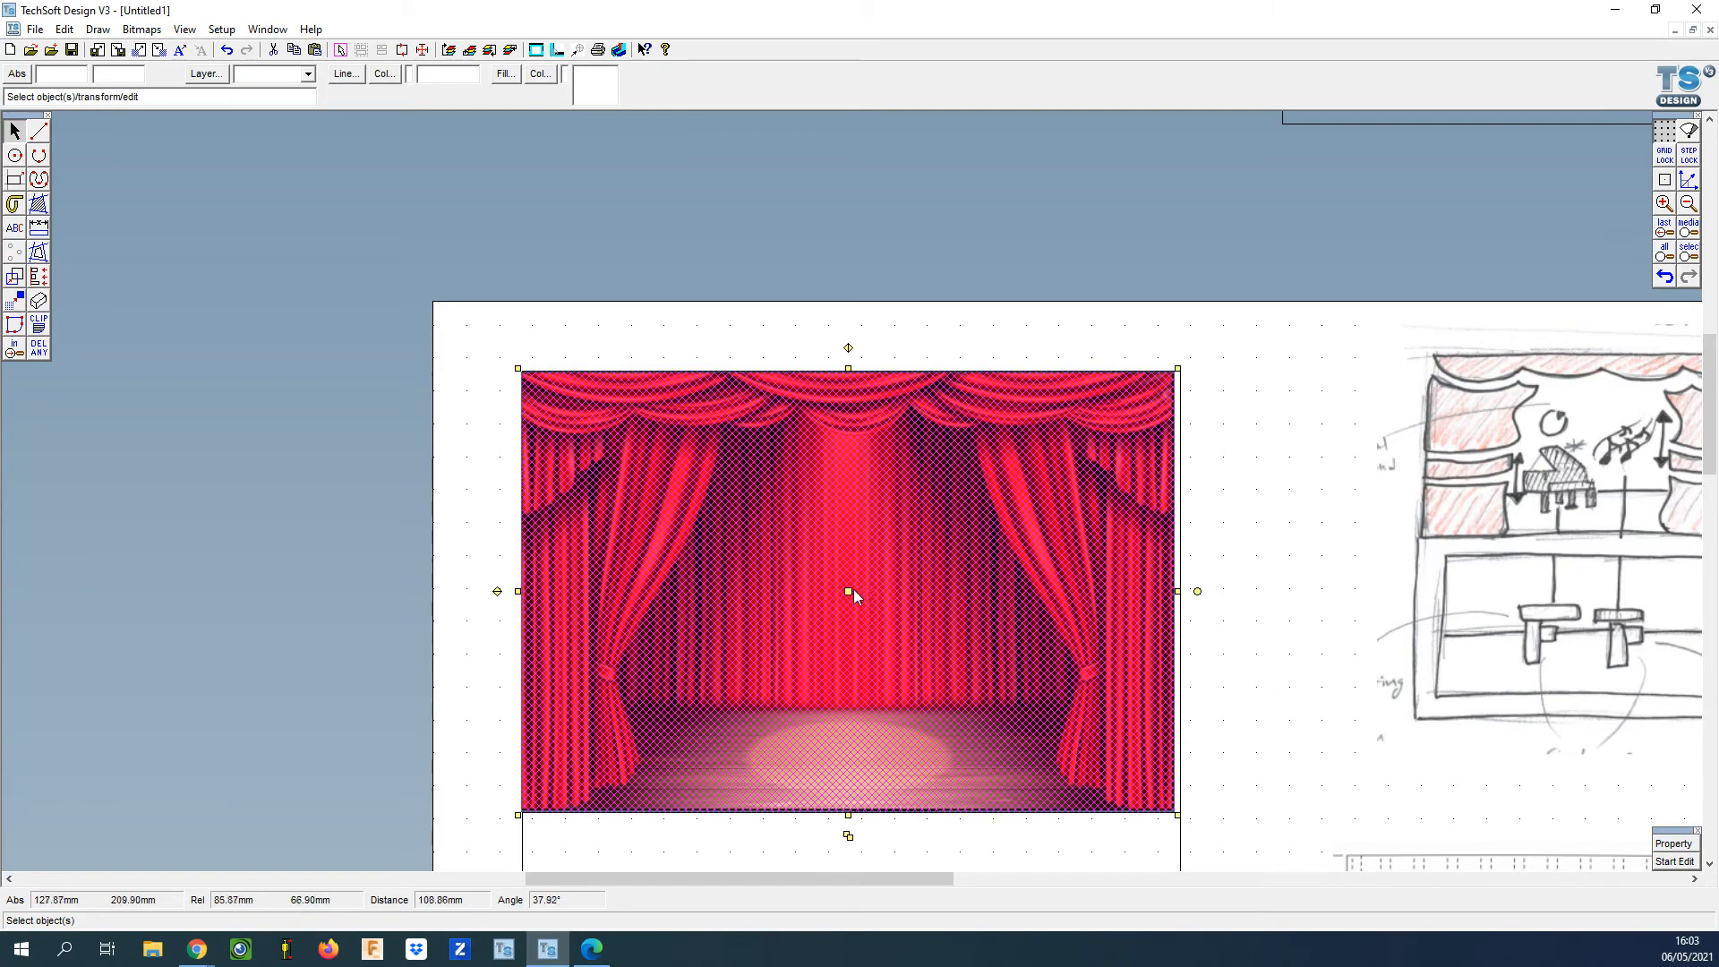
pyautogui.moveTo(846, 589); pyautogui.dragTo(850, 217)
pyautogui.scroll(2, 846, 396)
pyautogui.scroll(-5, 847, 396)
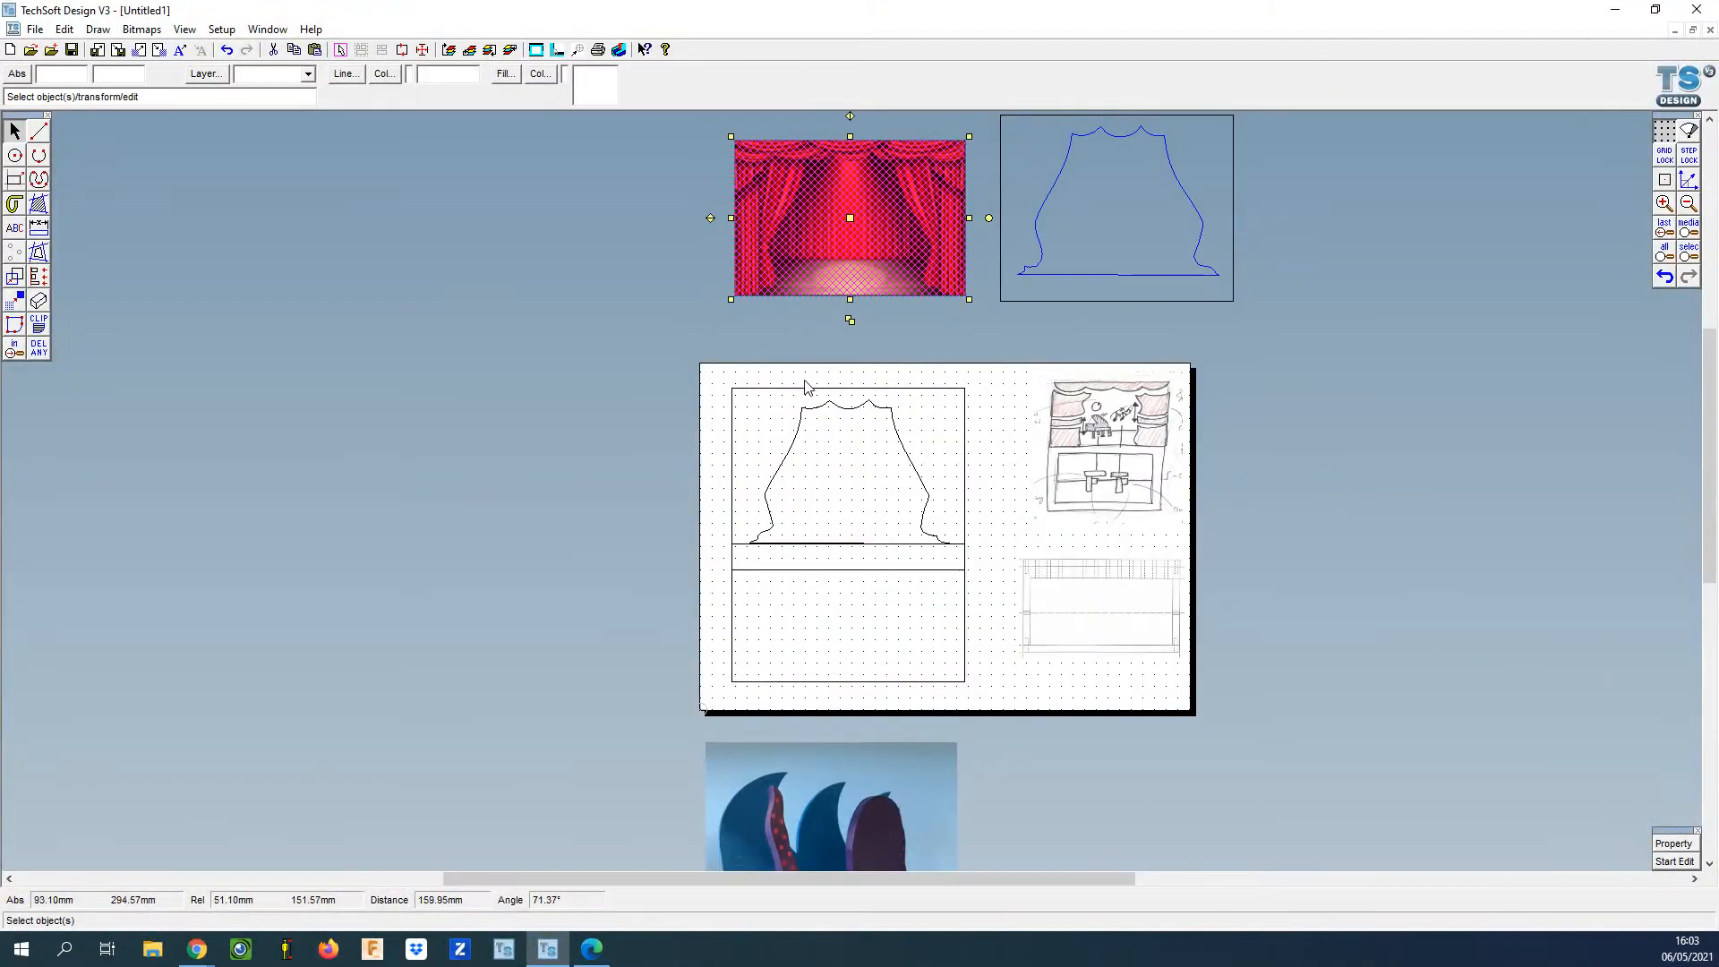
pyautogui.scroll(5, 838, 439)
pyautogui.scroll(-2, 838, 438)
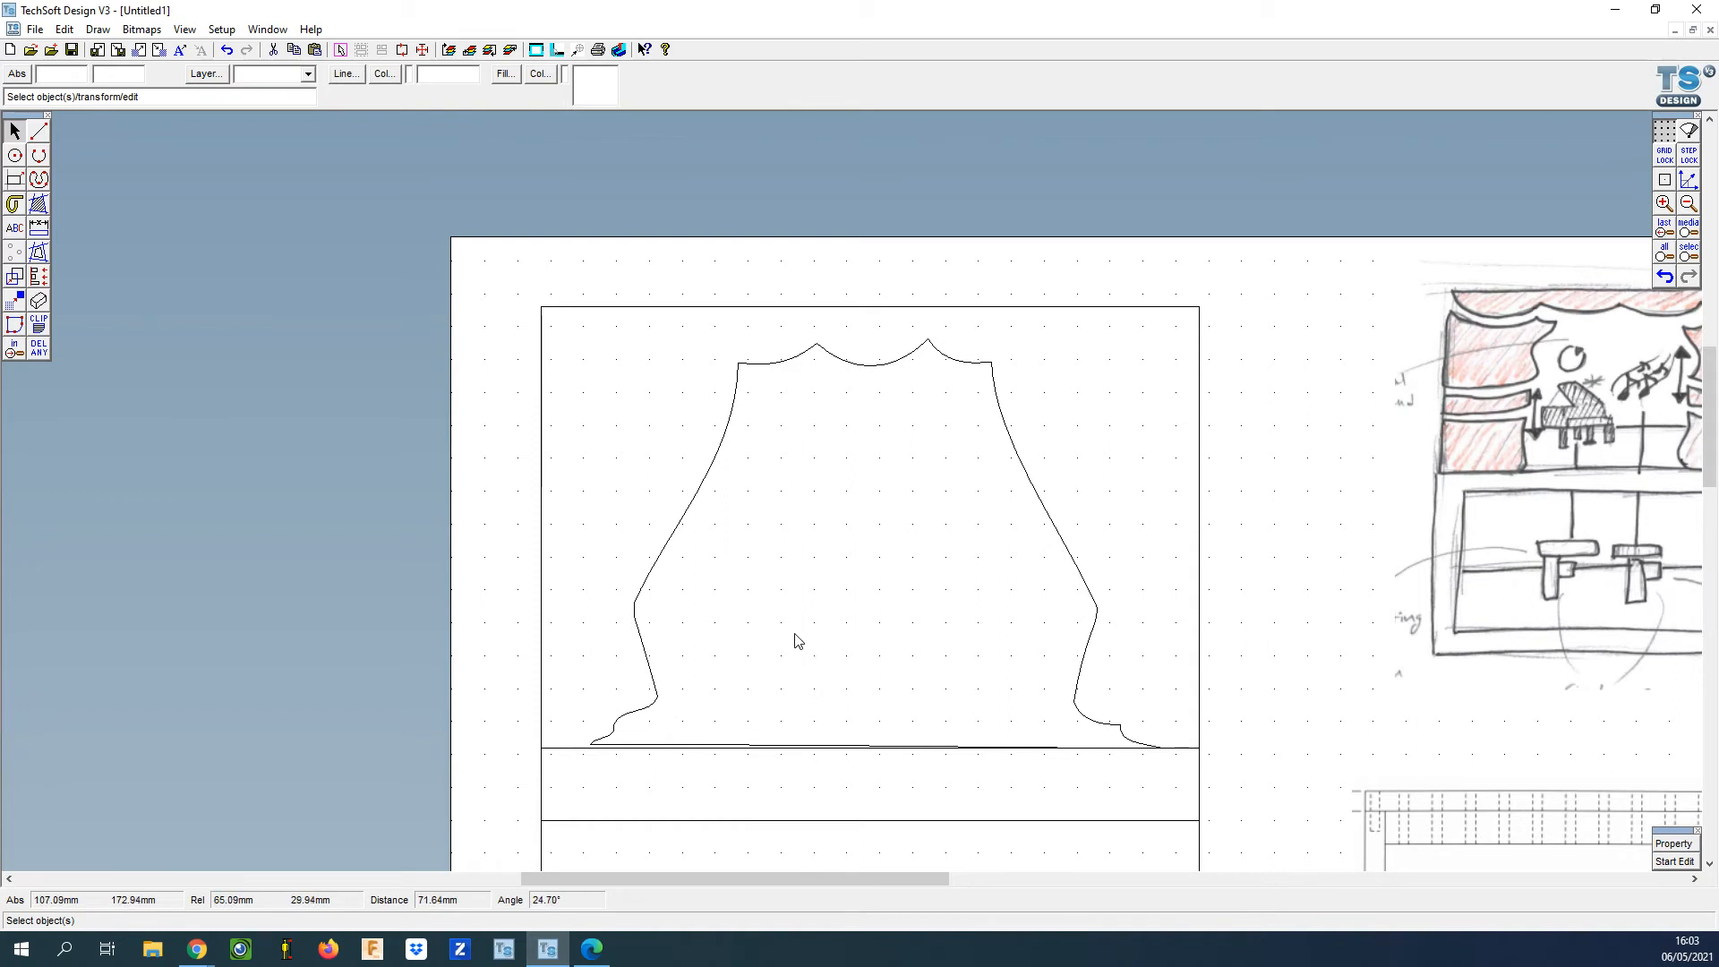
# Set the line colour of the upper backing rectangle and the curtain outline to blue.
pyautogui.click(543, 536)
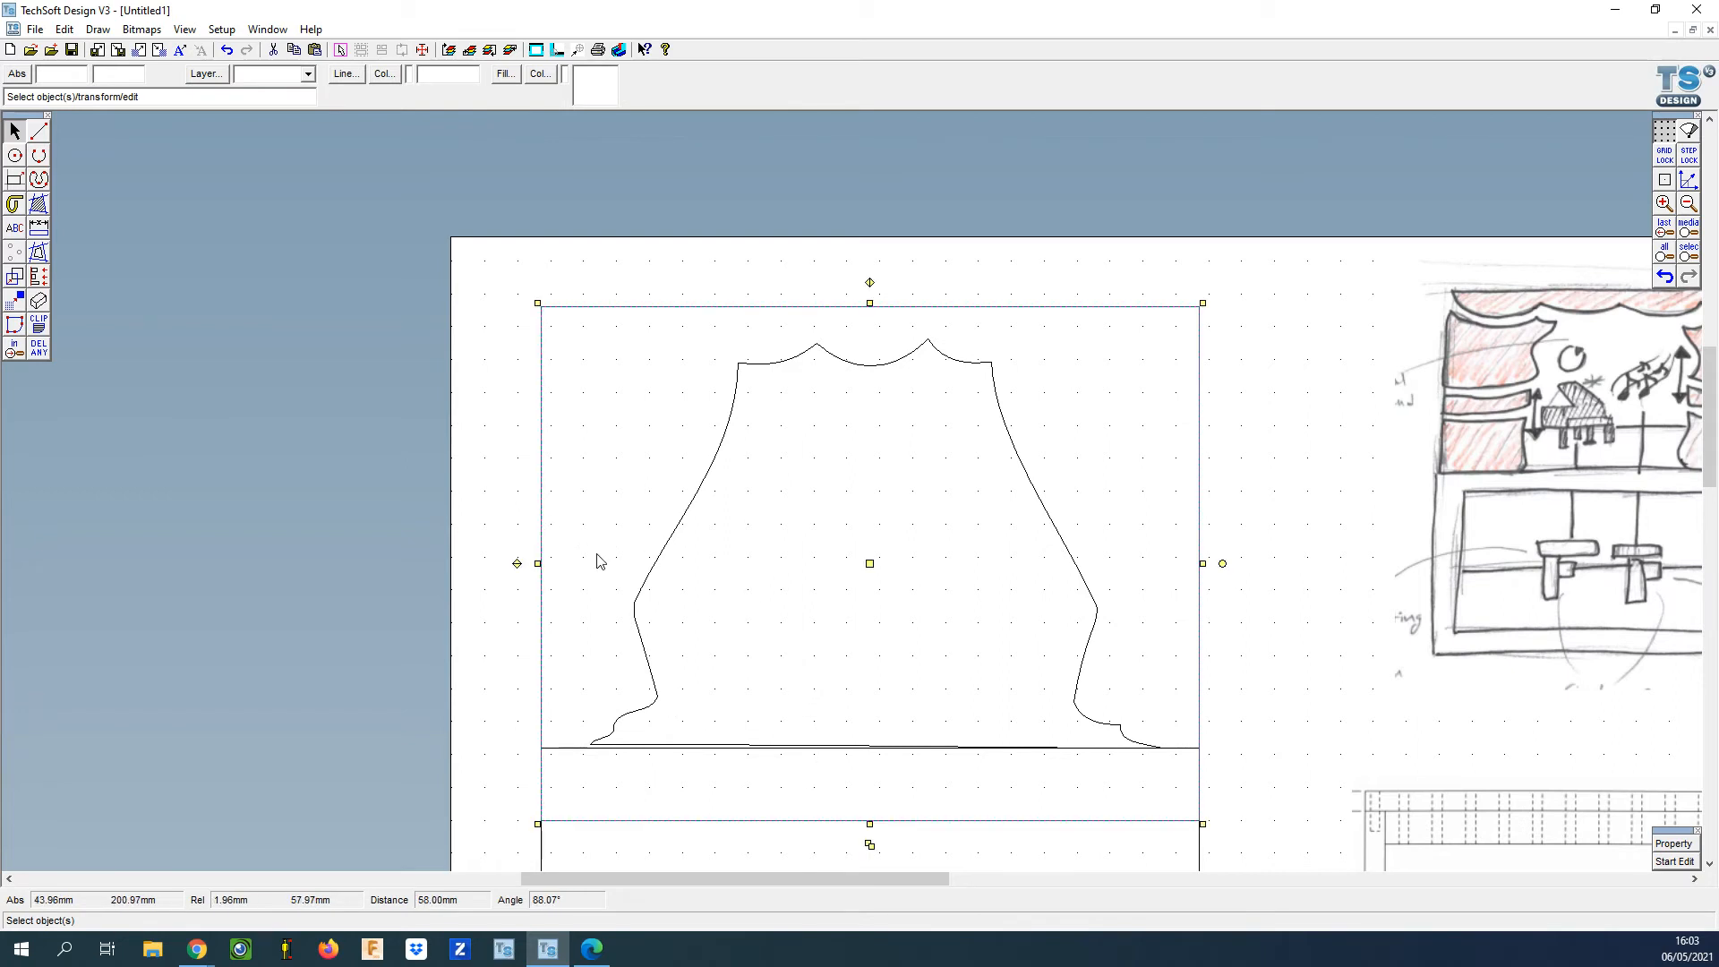
pyautogui.keyDown('shift'); pyautogui.click(686, 518); pyautogui.keyUp('shift')
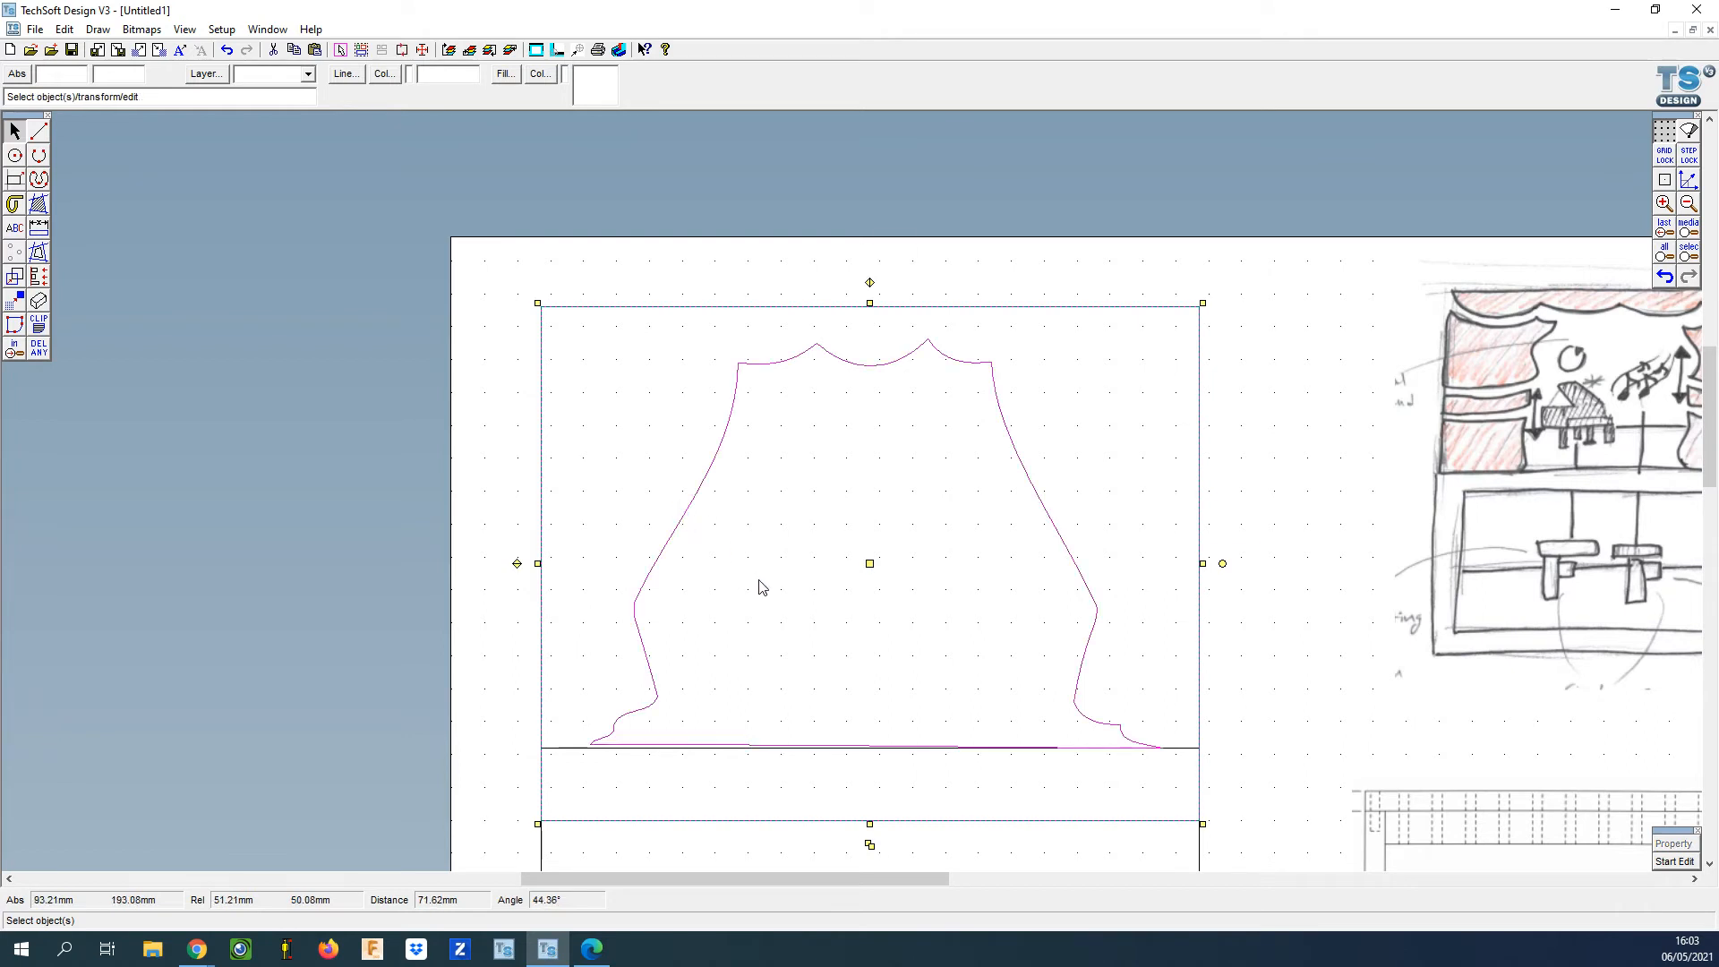
pyautogui.click(386, 75)
pyautogui.click(847, 521)
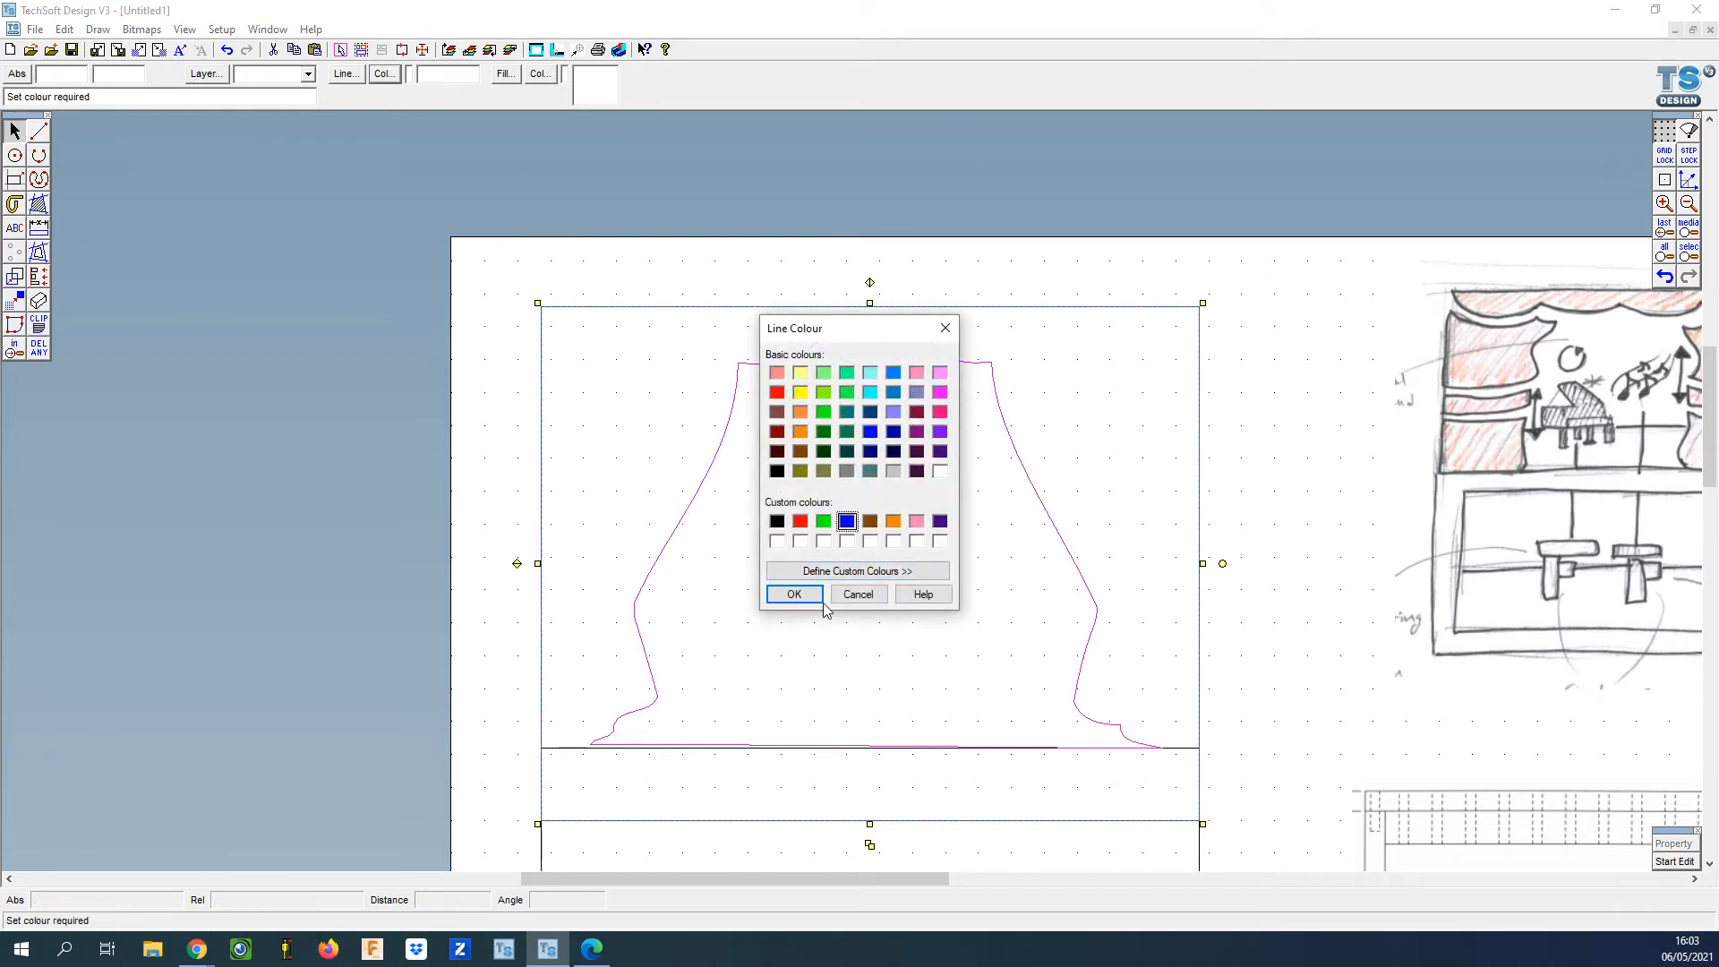
pyautogui.click(794, 595)
pyautogui.click(1334, 725)
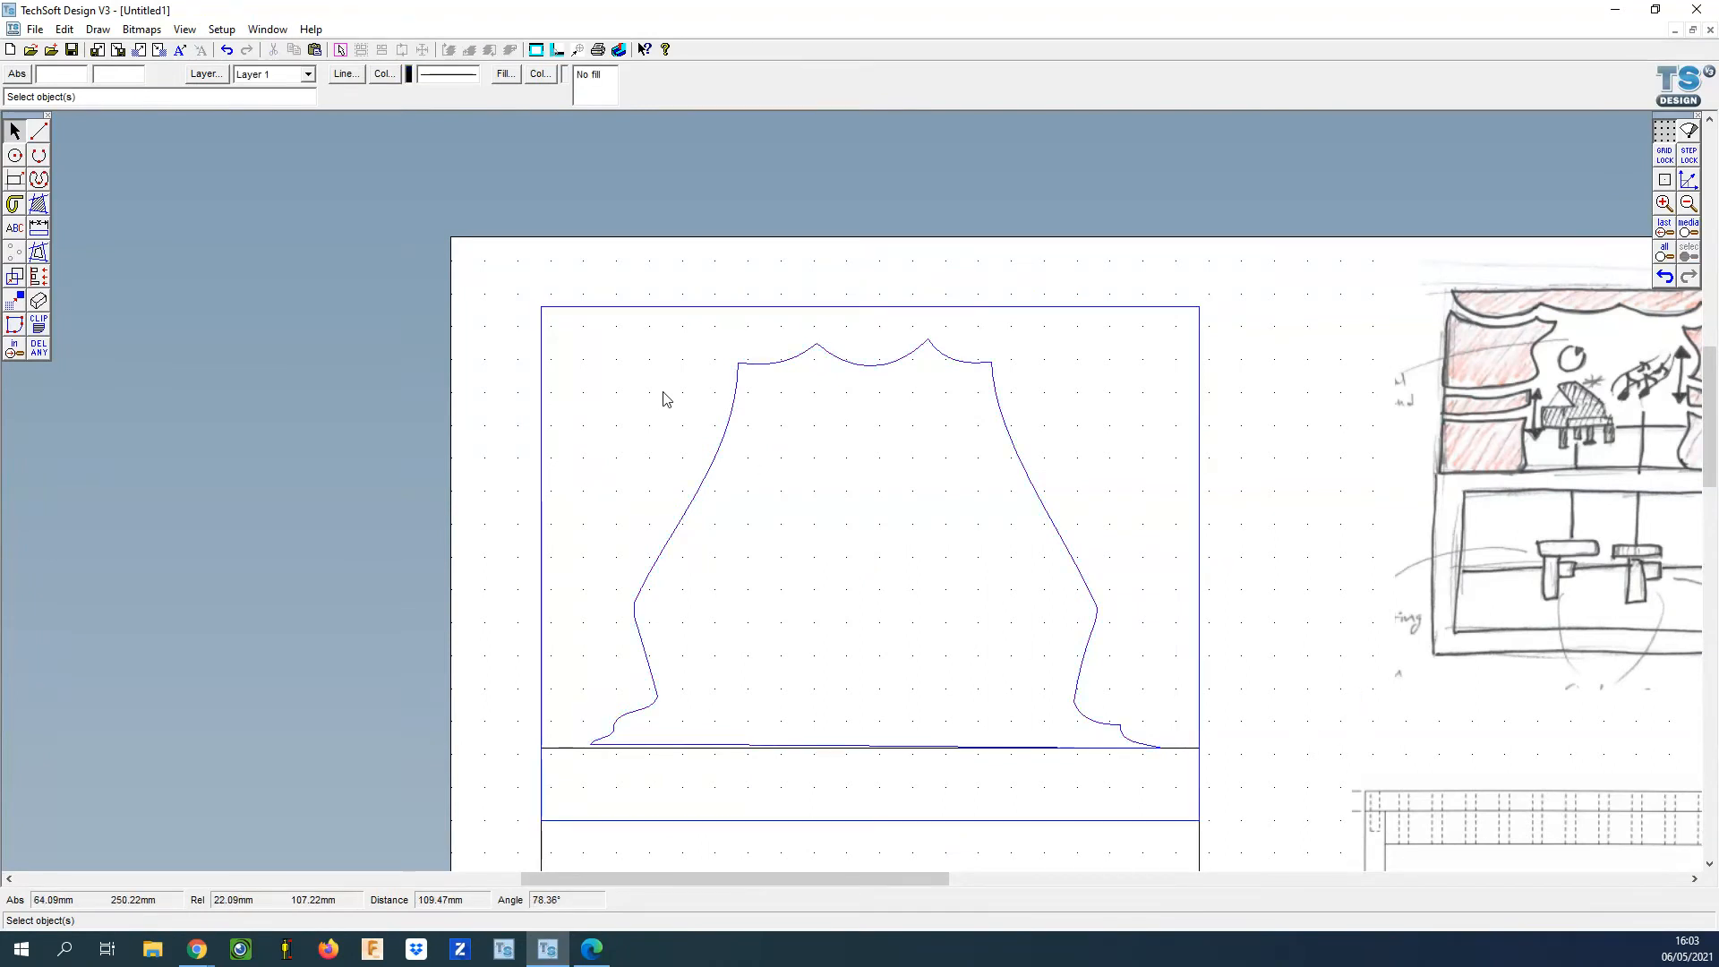
# Group the curtain outline with the blue backing rectangle.
pyautogui.click(752, 369)
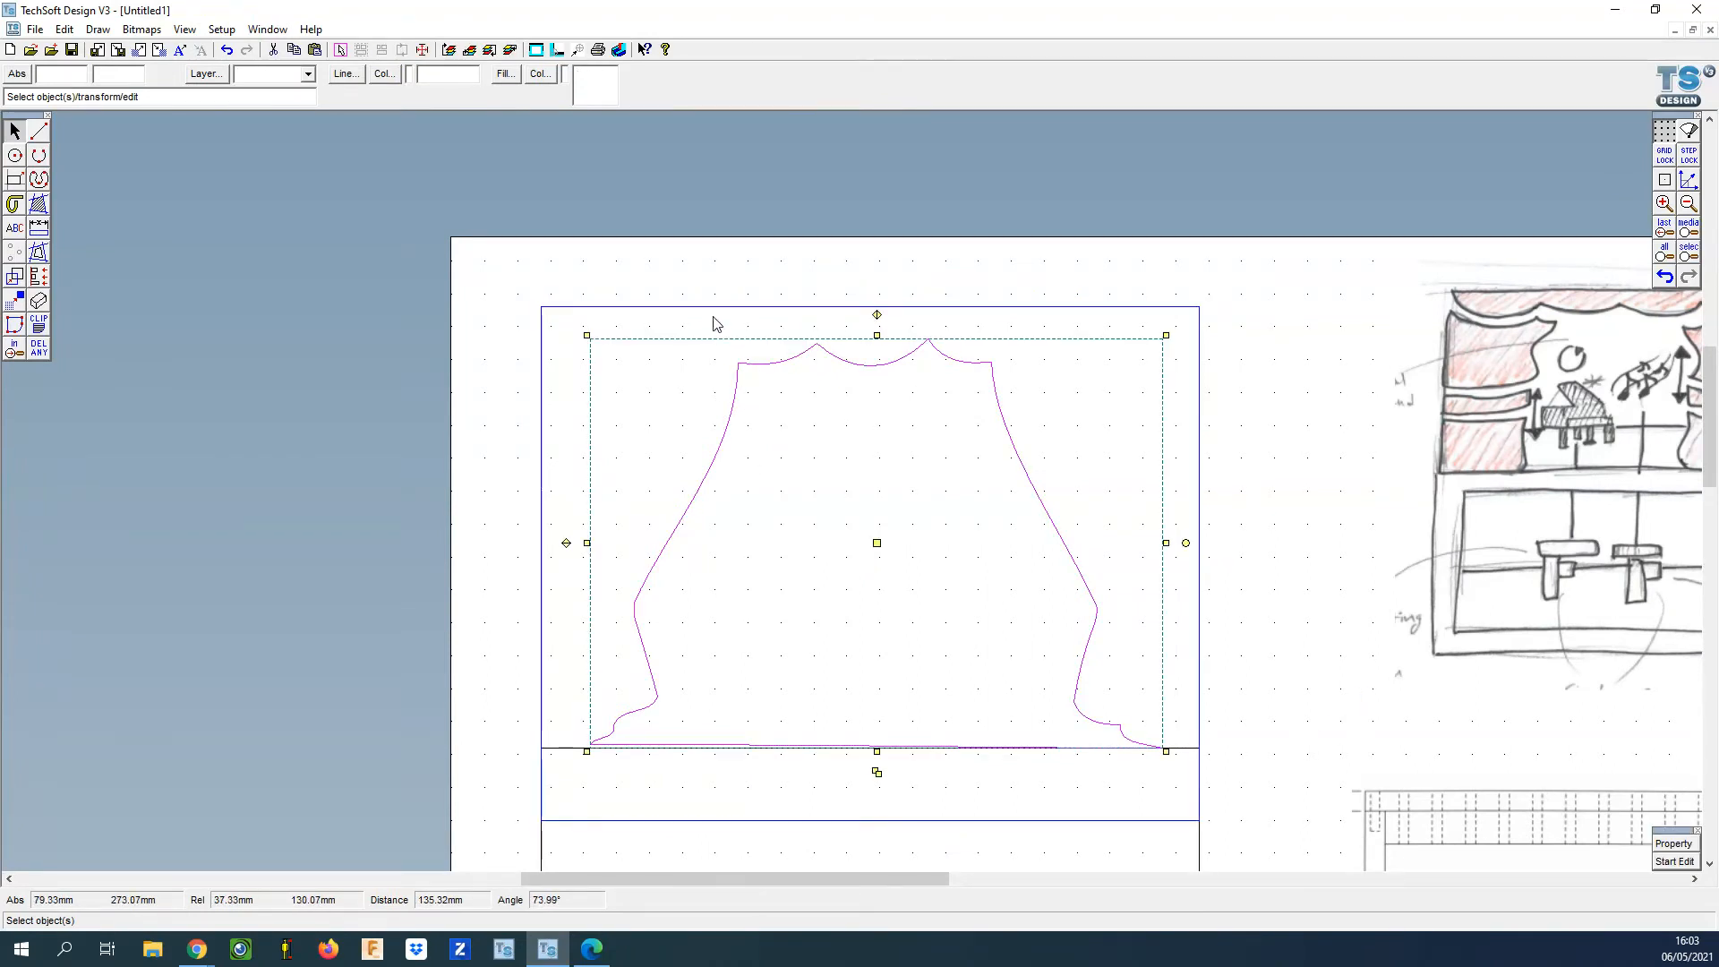
pyautogui.keyDown('shift'); pyautogui.click(732, 376); pyautogui.keyUp('shift')
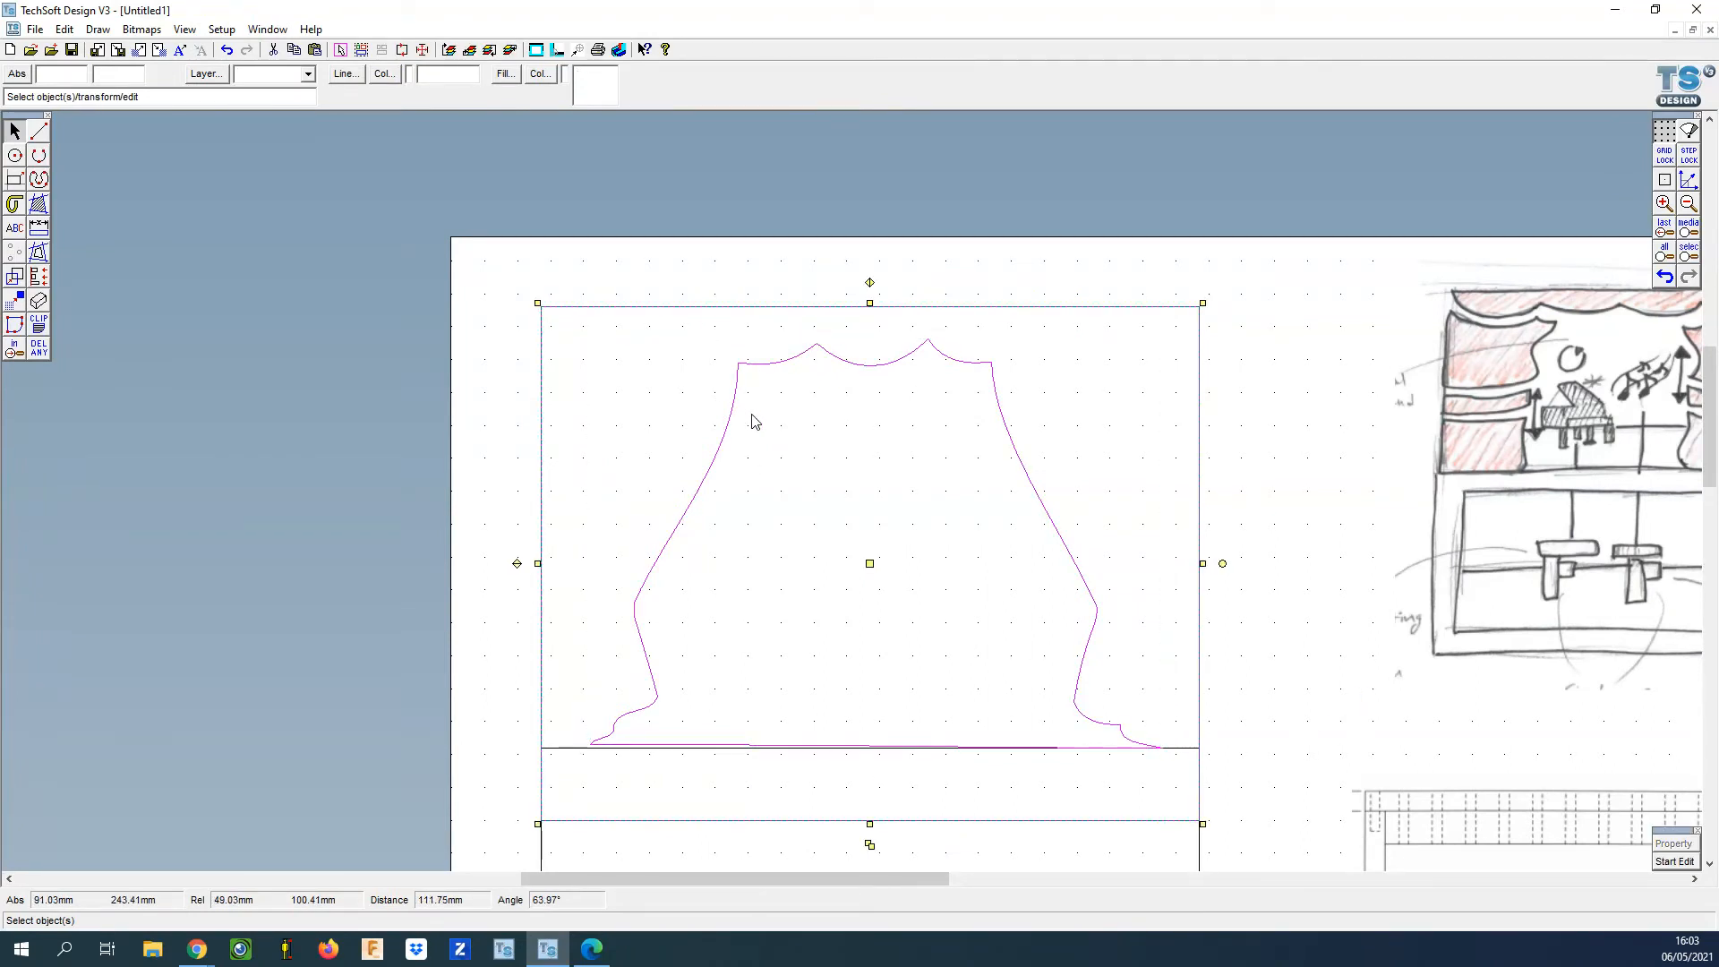
pyautogui.hotkey('ctrl', 'g')
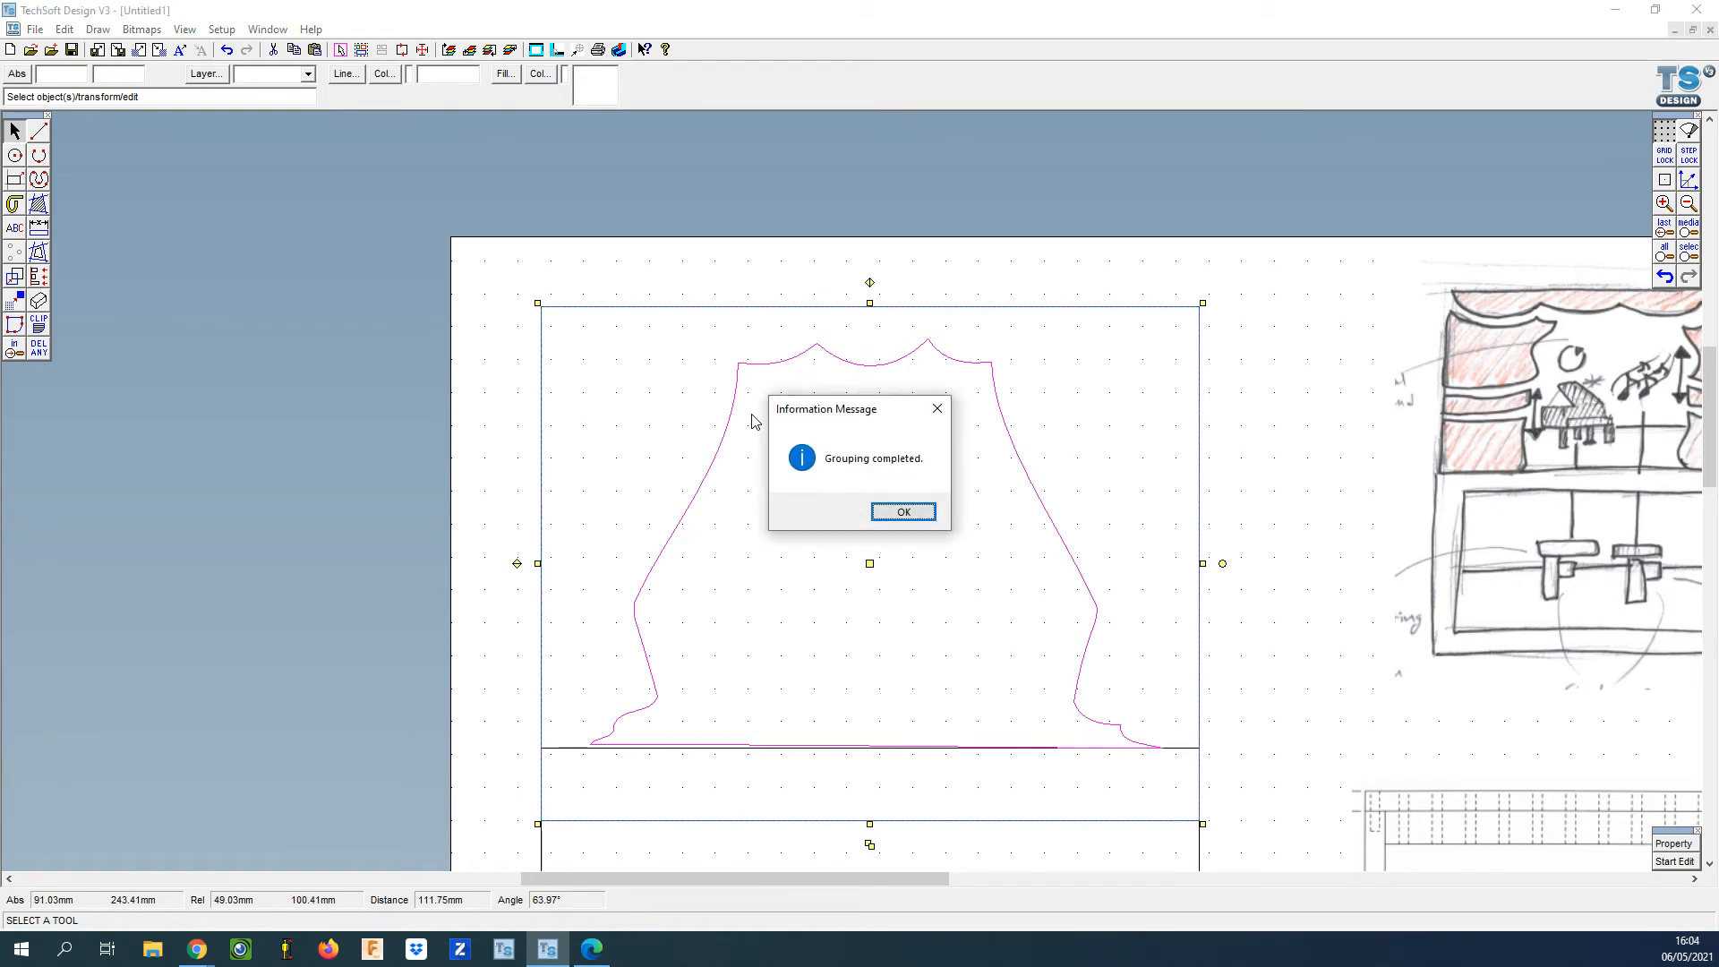
pyautogui.press('Return')
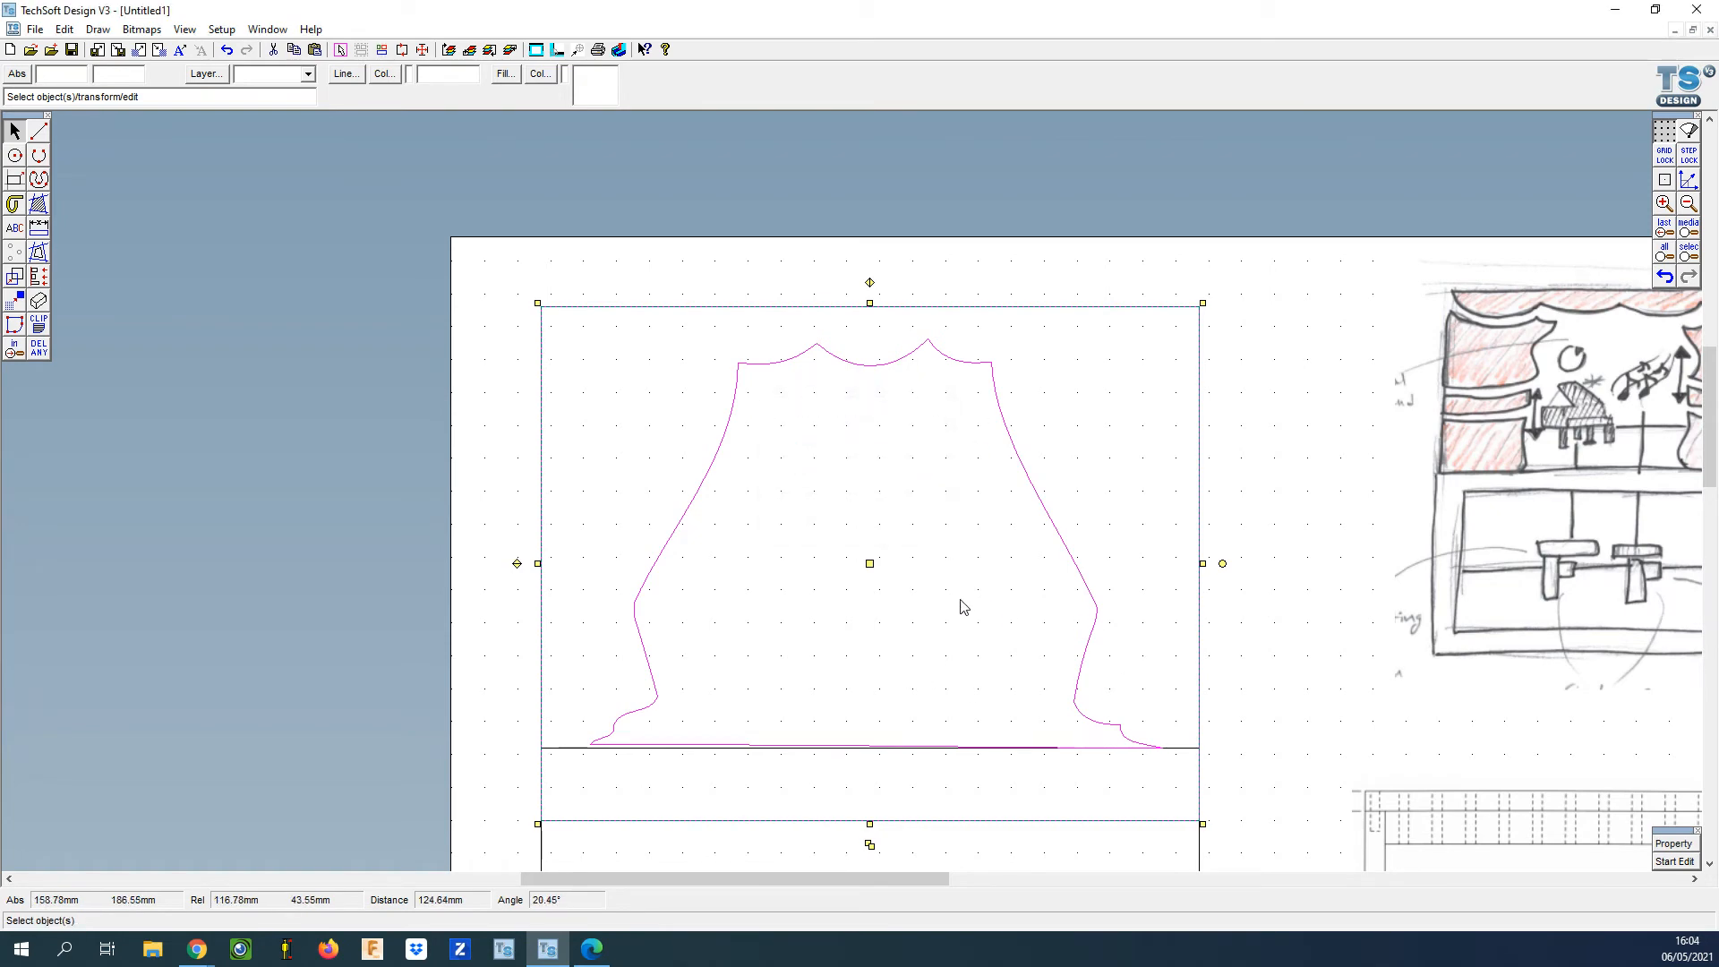
# Test the group by moving it off the page to the left, and undo the move.
pyautogui.scroll(-3, 884, 602)
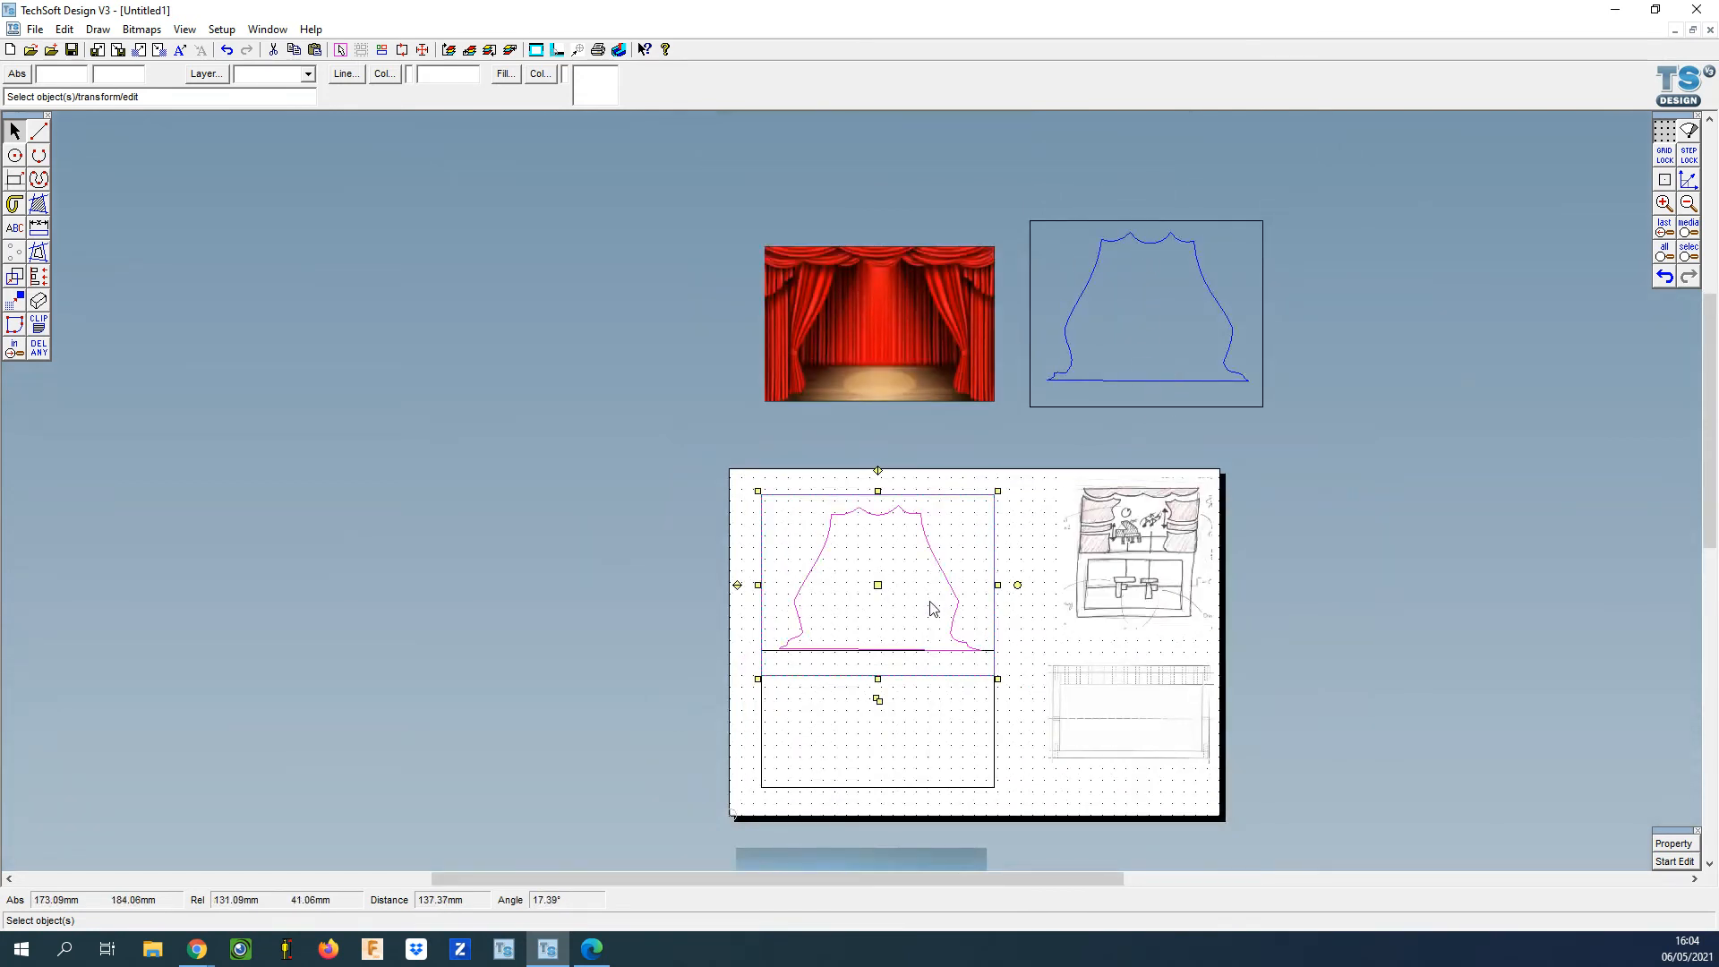
pyautogui.moveTo(877, 584); pyautogui.dragTo(511, 441)
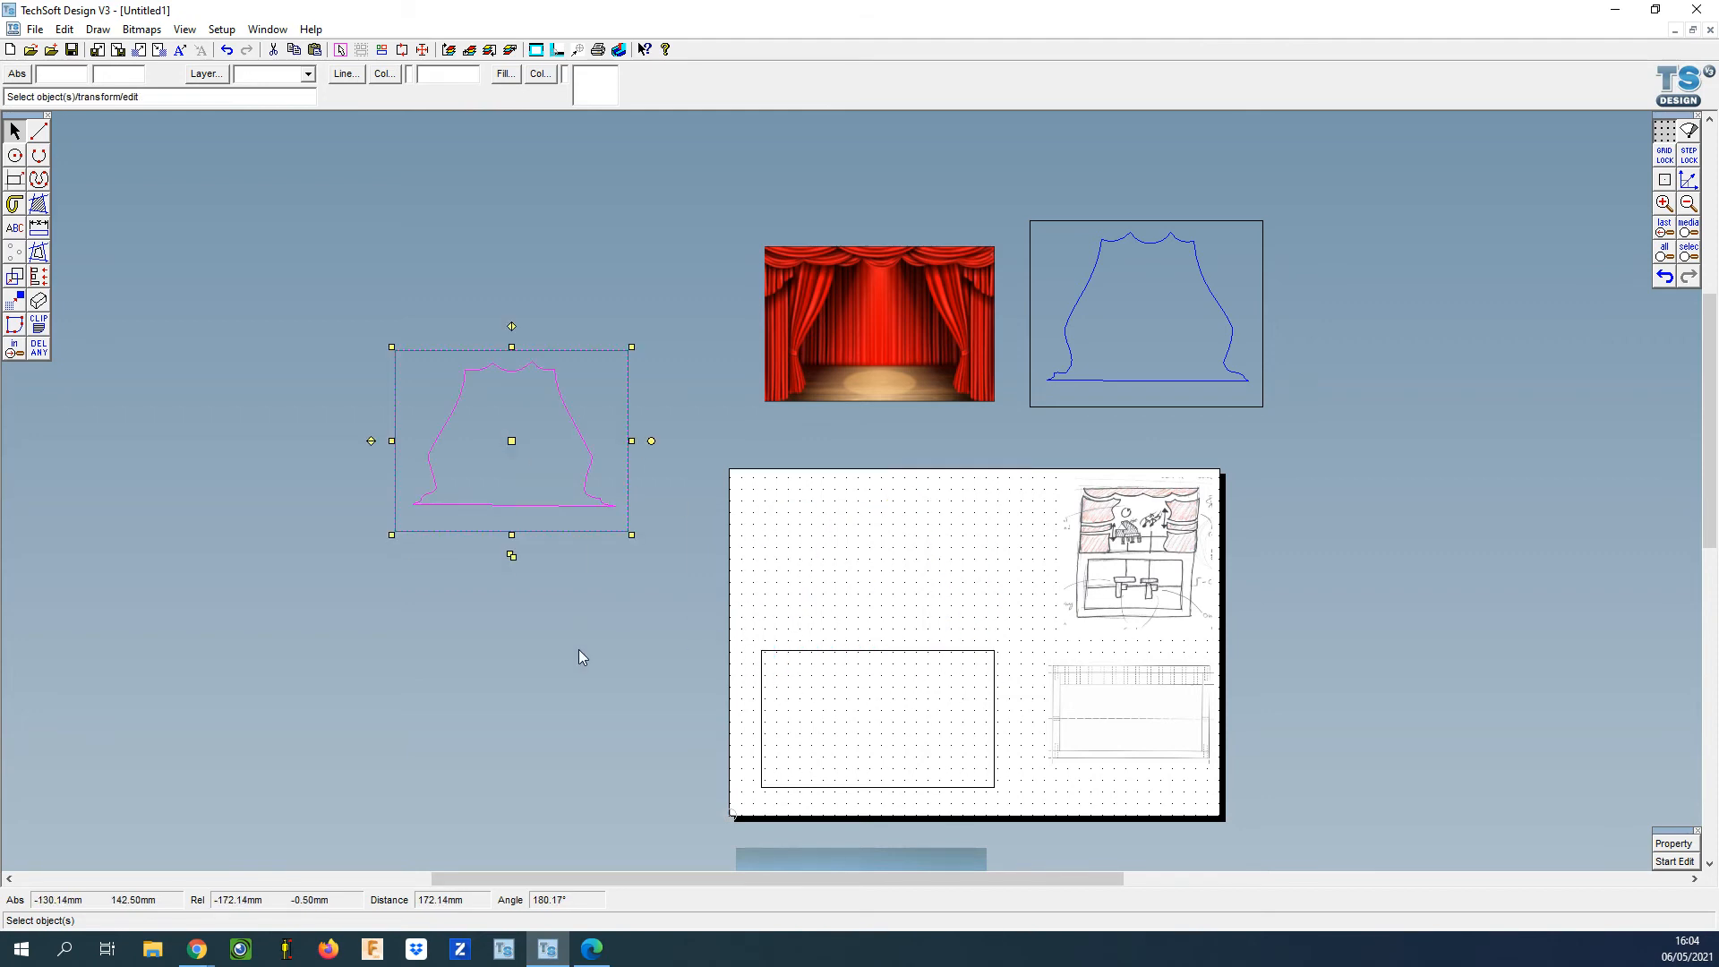
pyautogui.click(1663, 276)
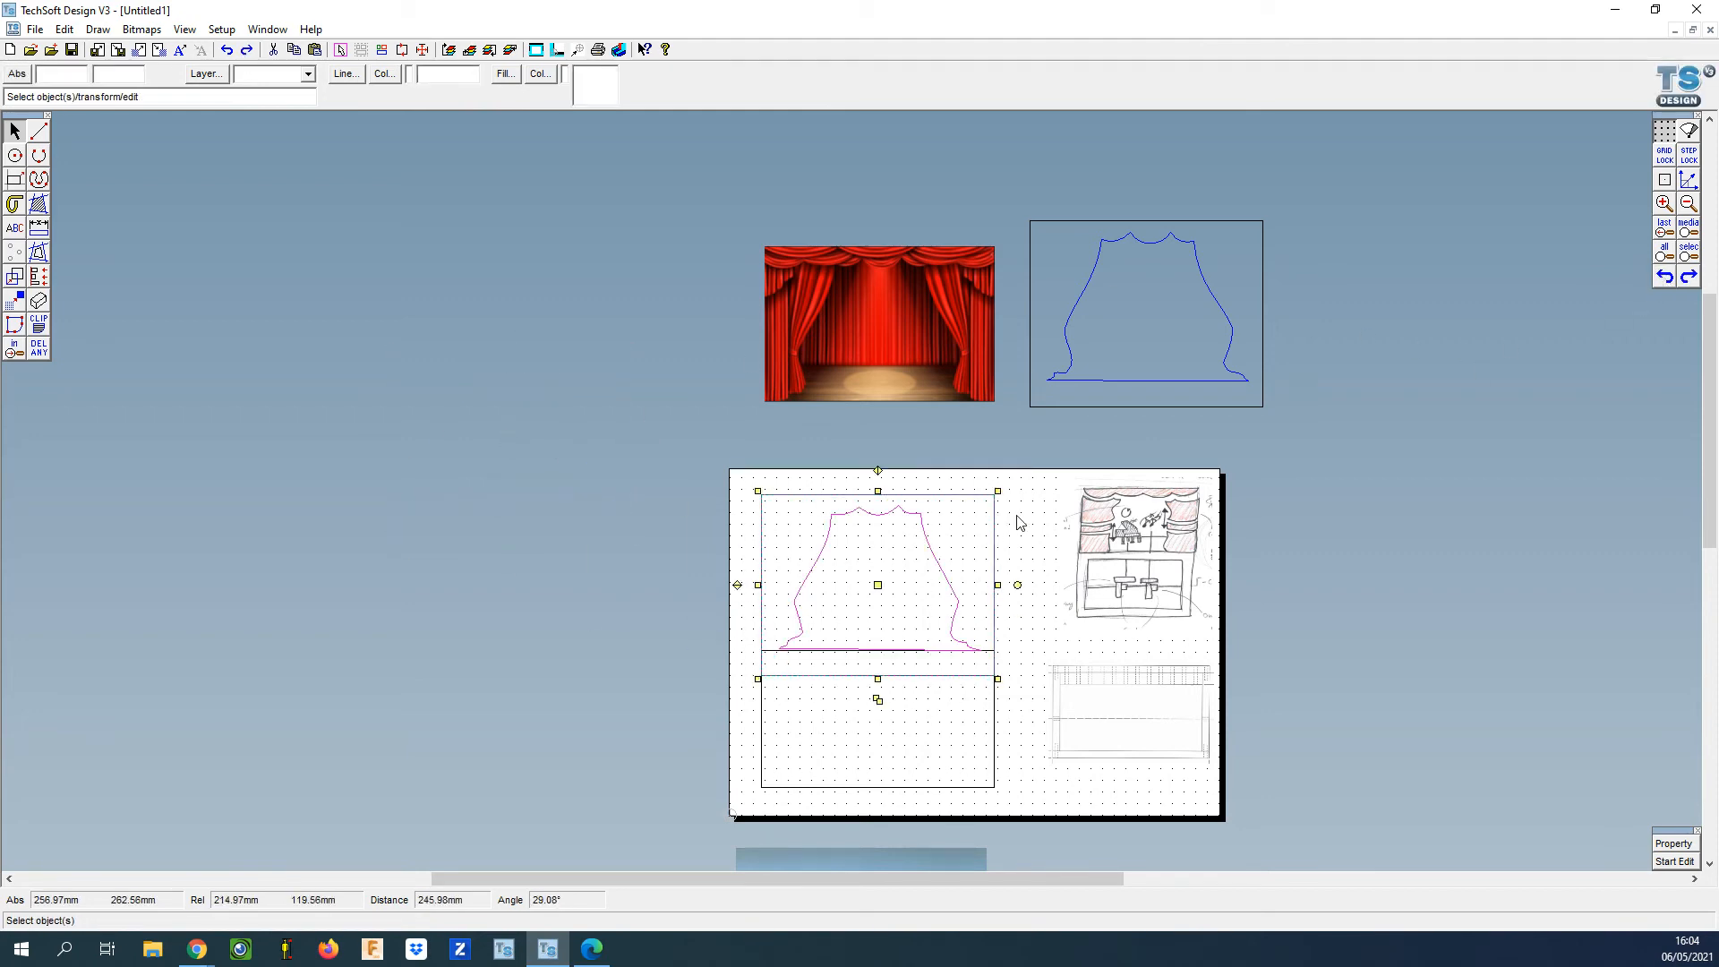
# Draw an open bezier curve just outside the curtain outline's right edge, from its upper corner down to the tieback.
pyautogui.scroll(1, 938, 617)
pyautogui.scroll(1, 934, 616)
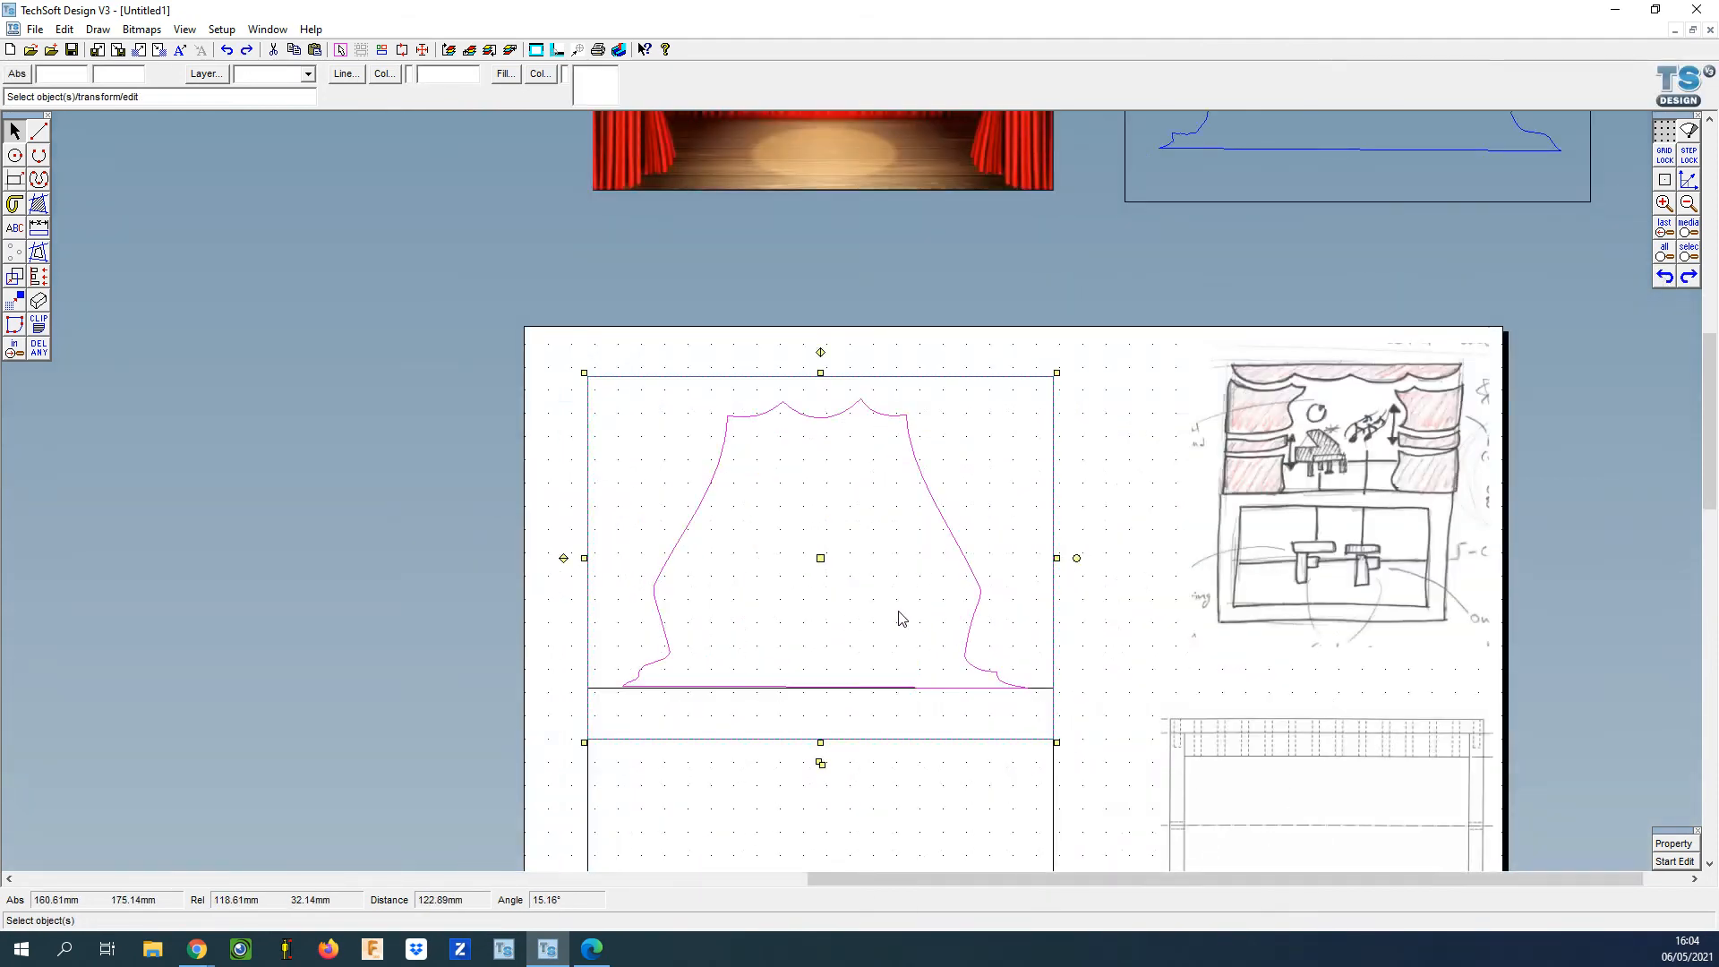
pyautogui.scroll(1, 895, 614)
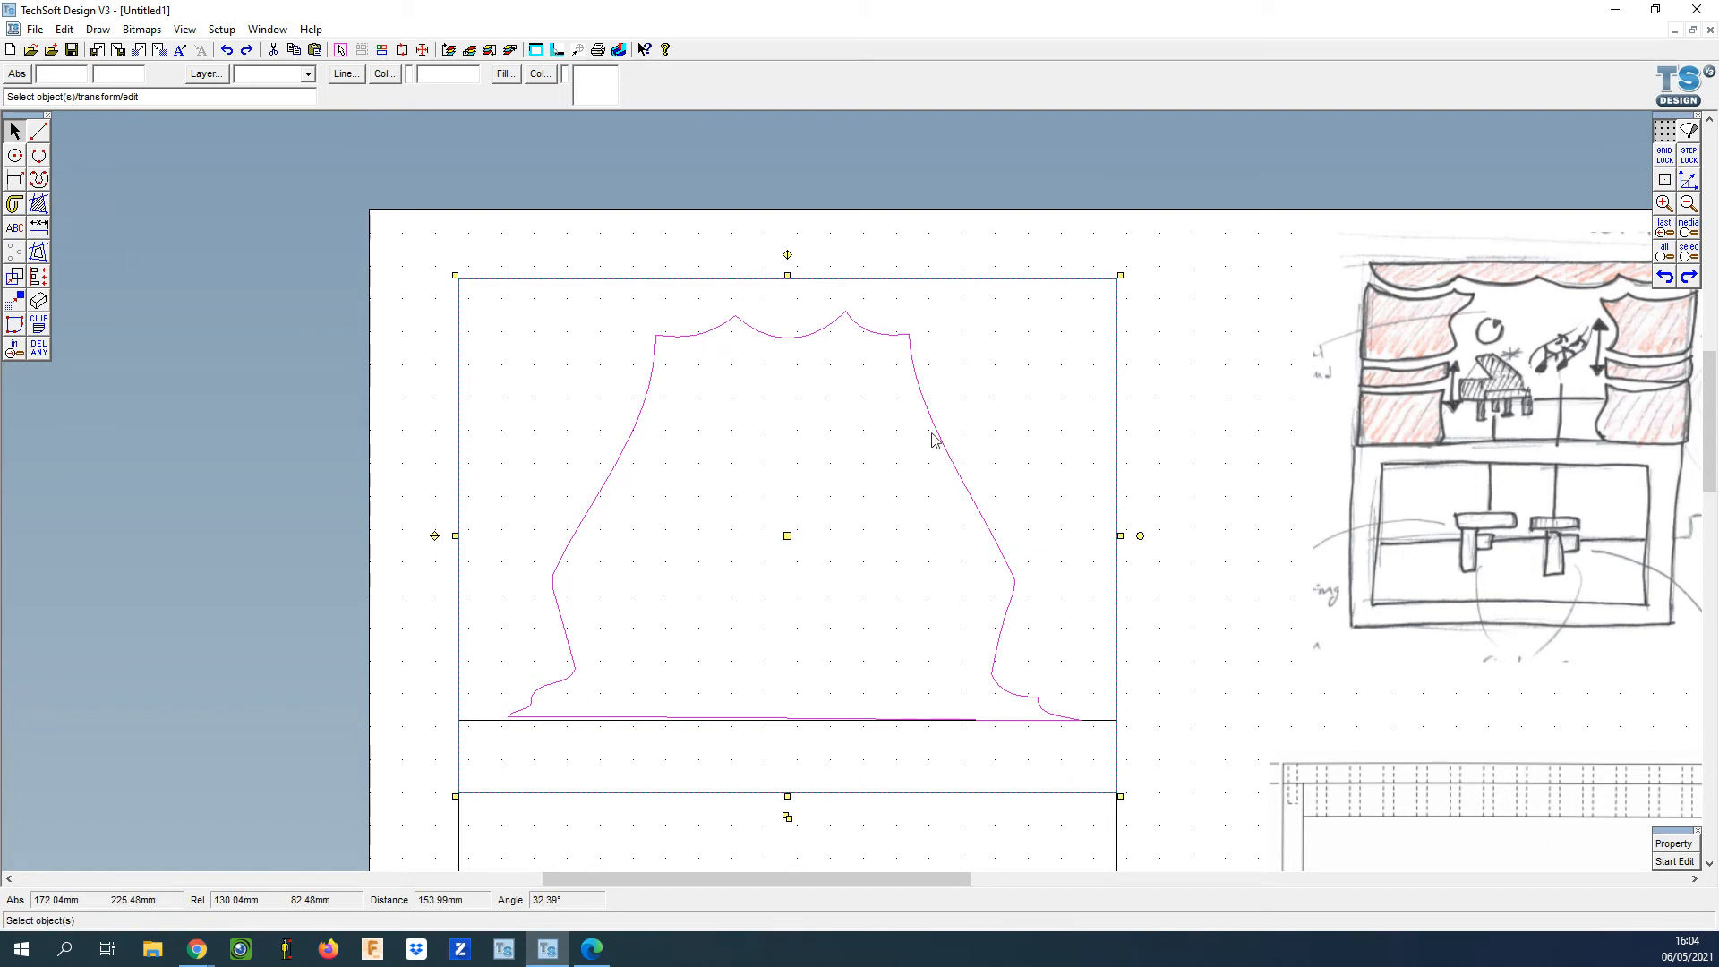
pyautogui.click(39, 179)
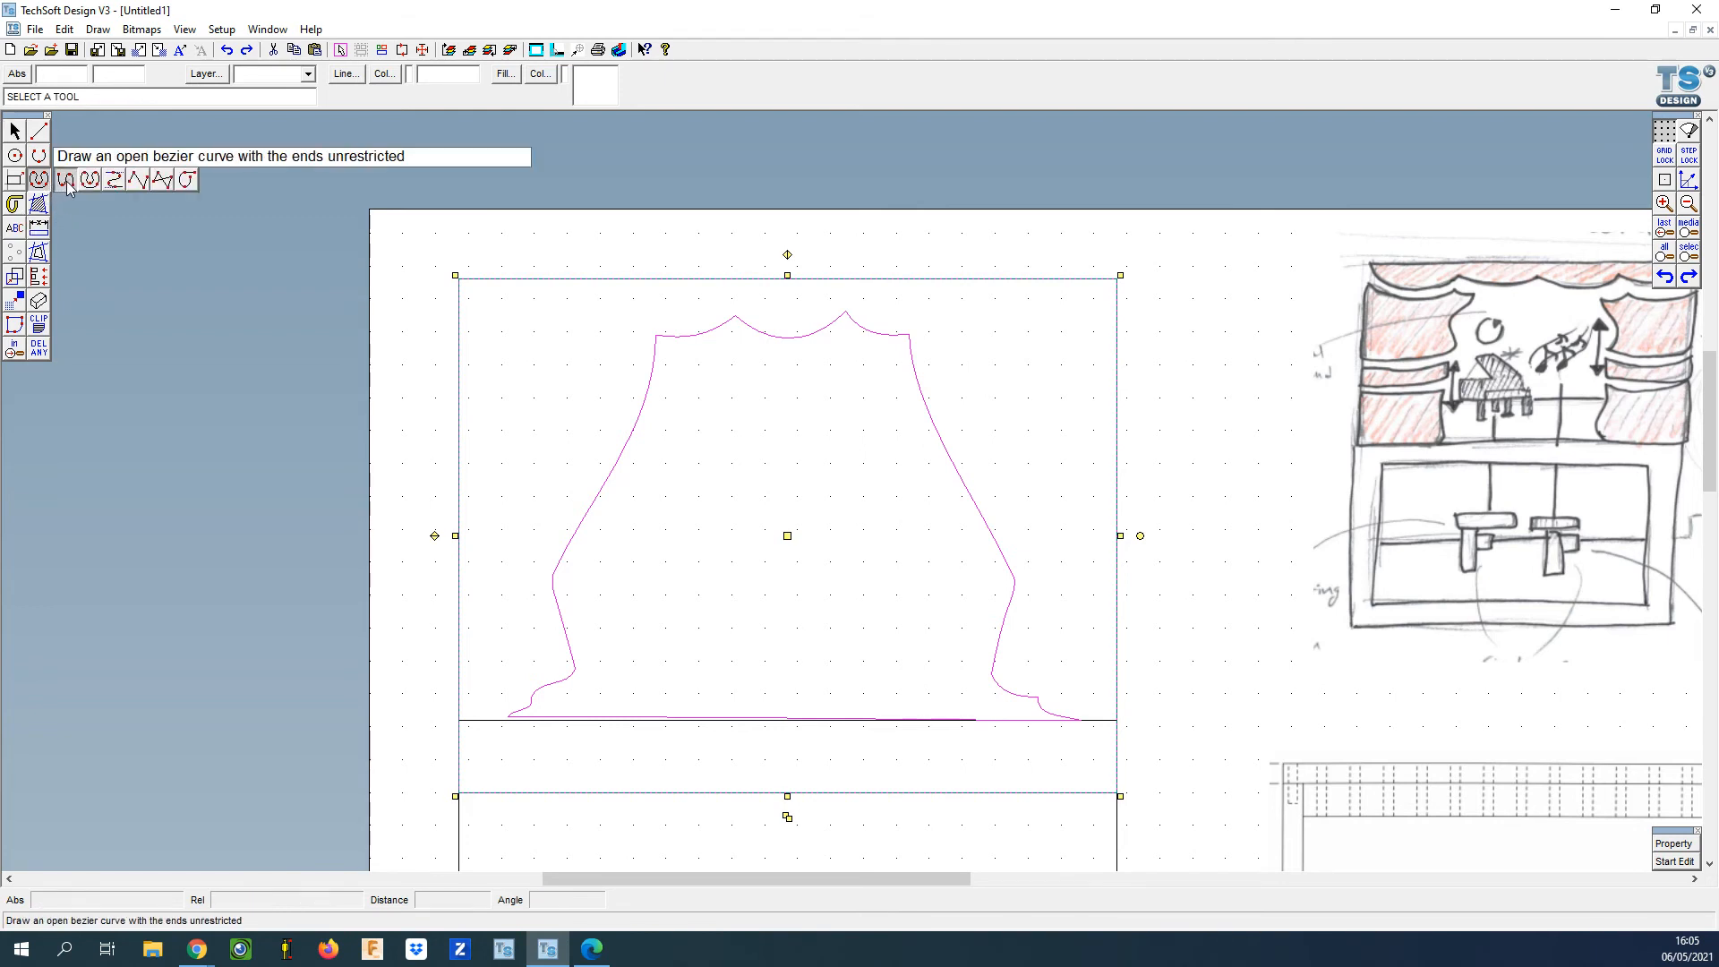
pyautogui.click(67, 181)
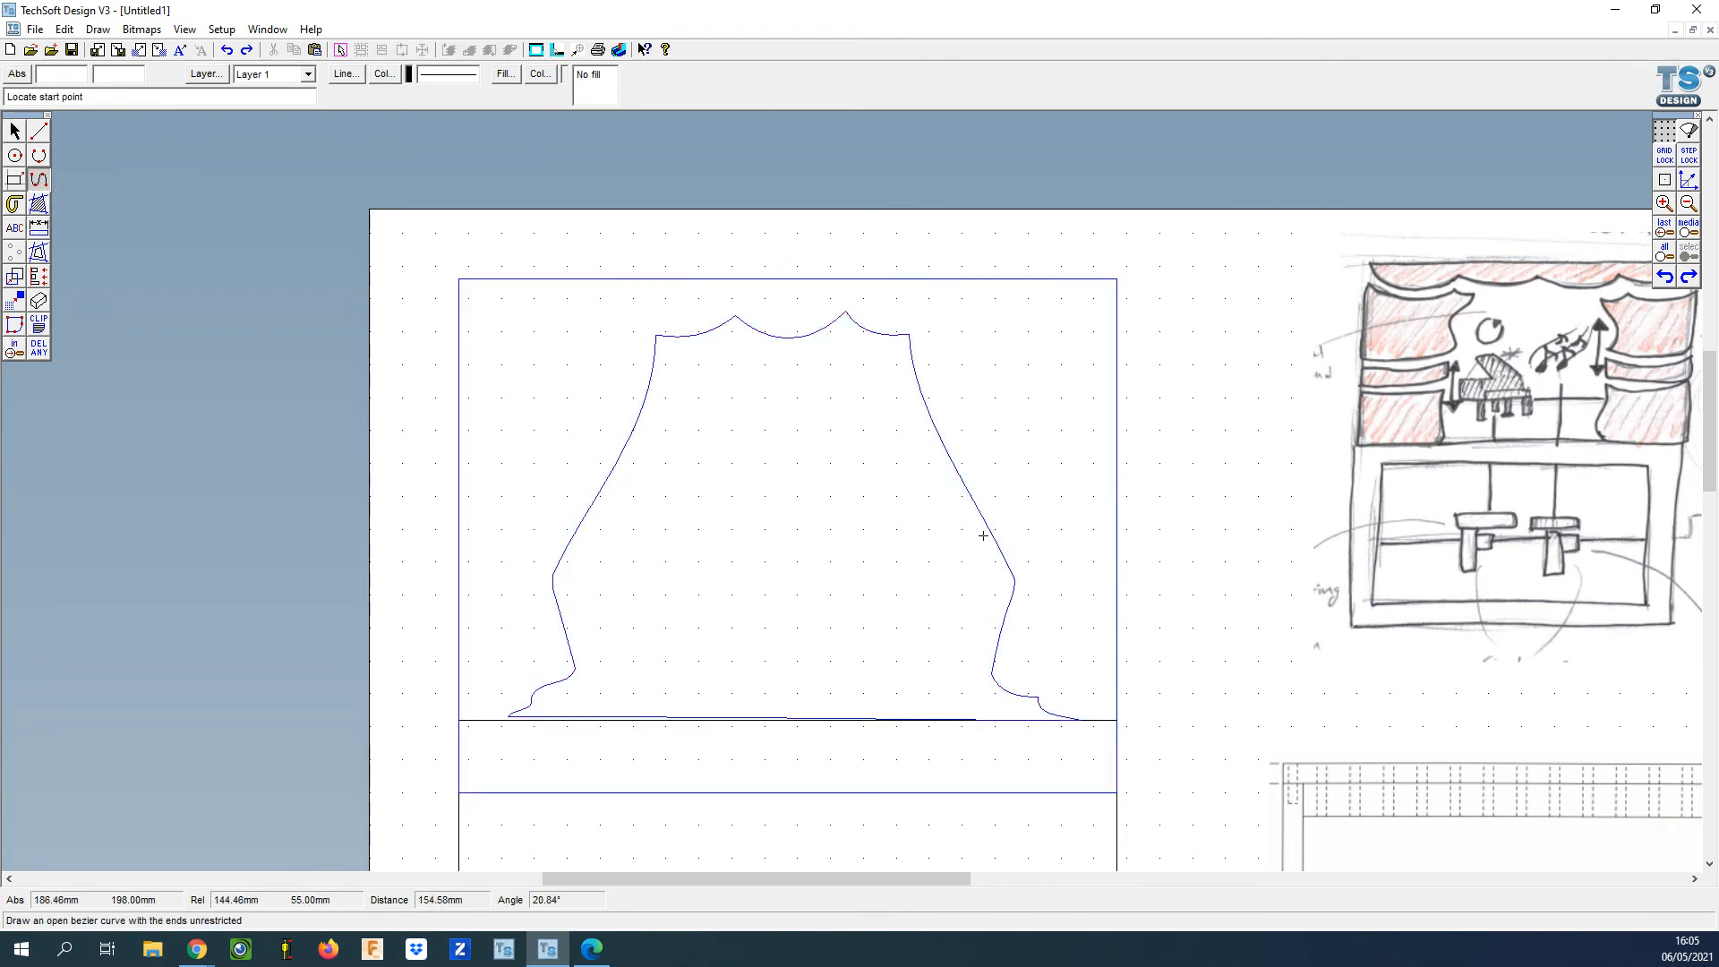
pyautogui.click(930, 333)
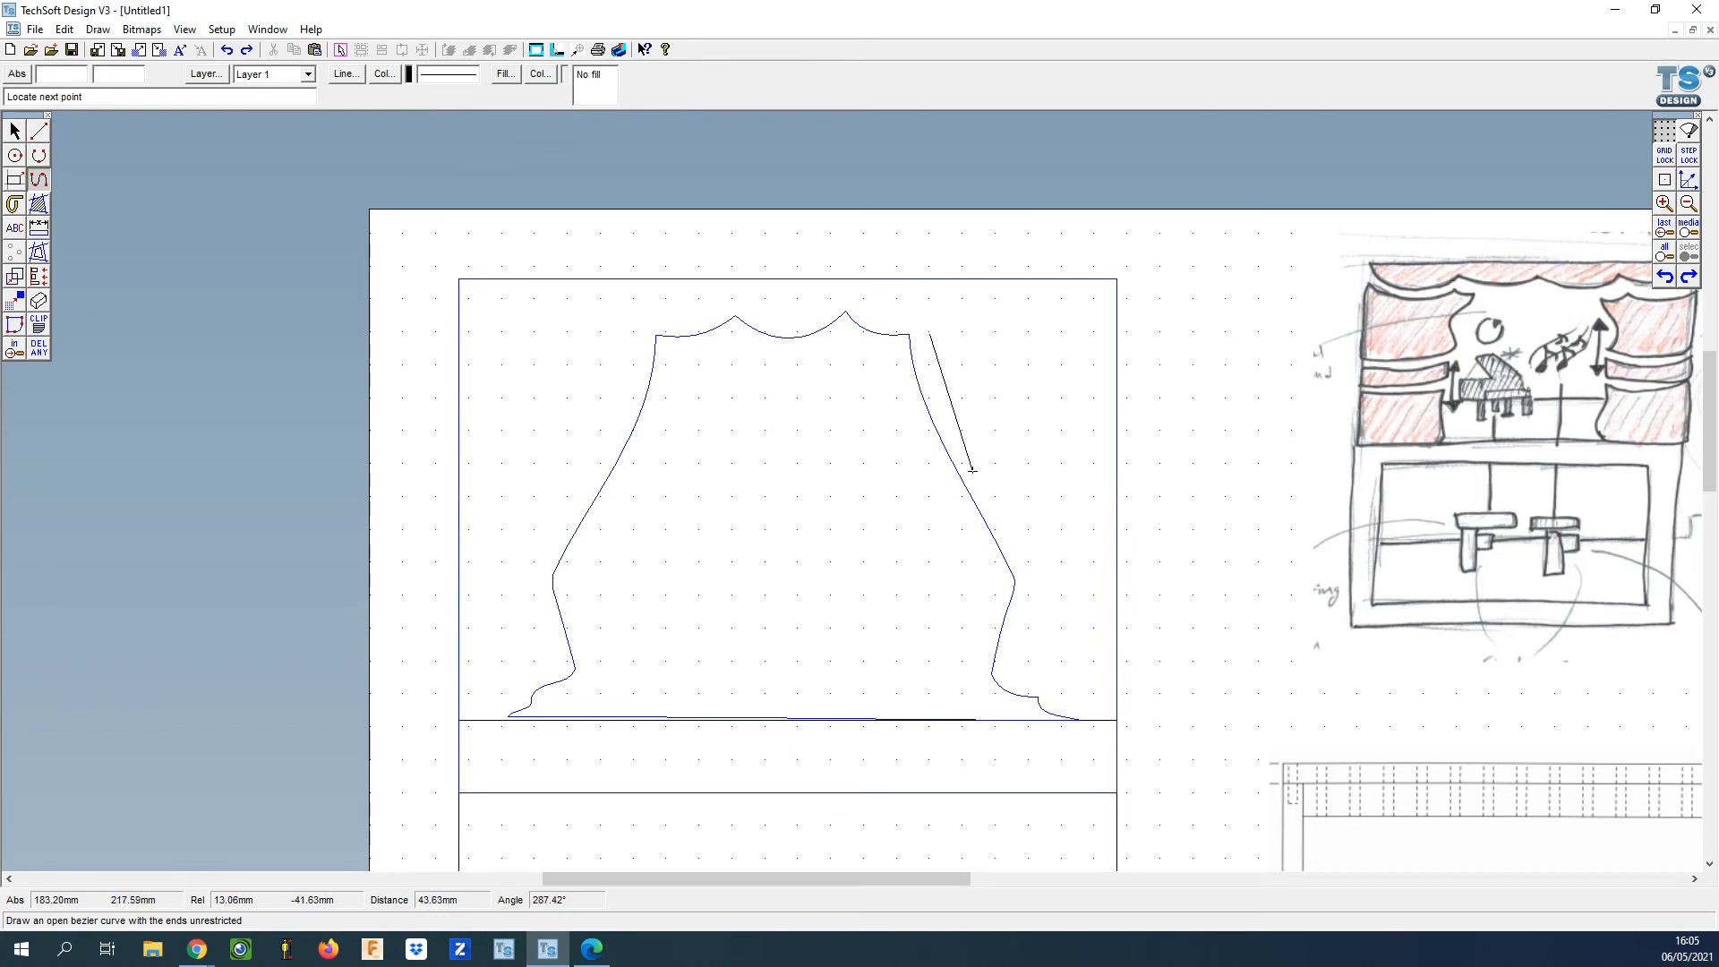
pyautogui.click(1009, 537)
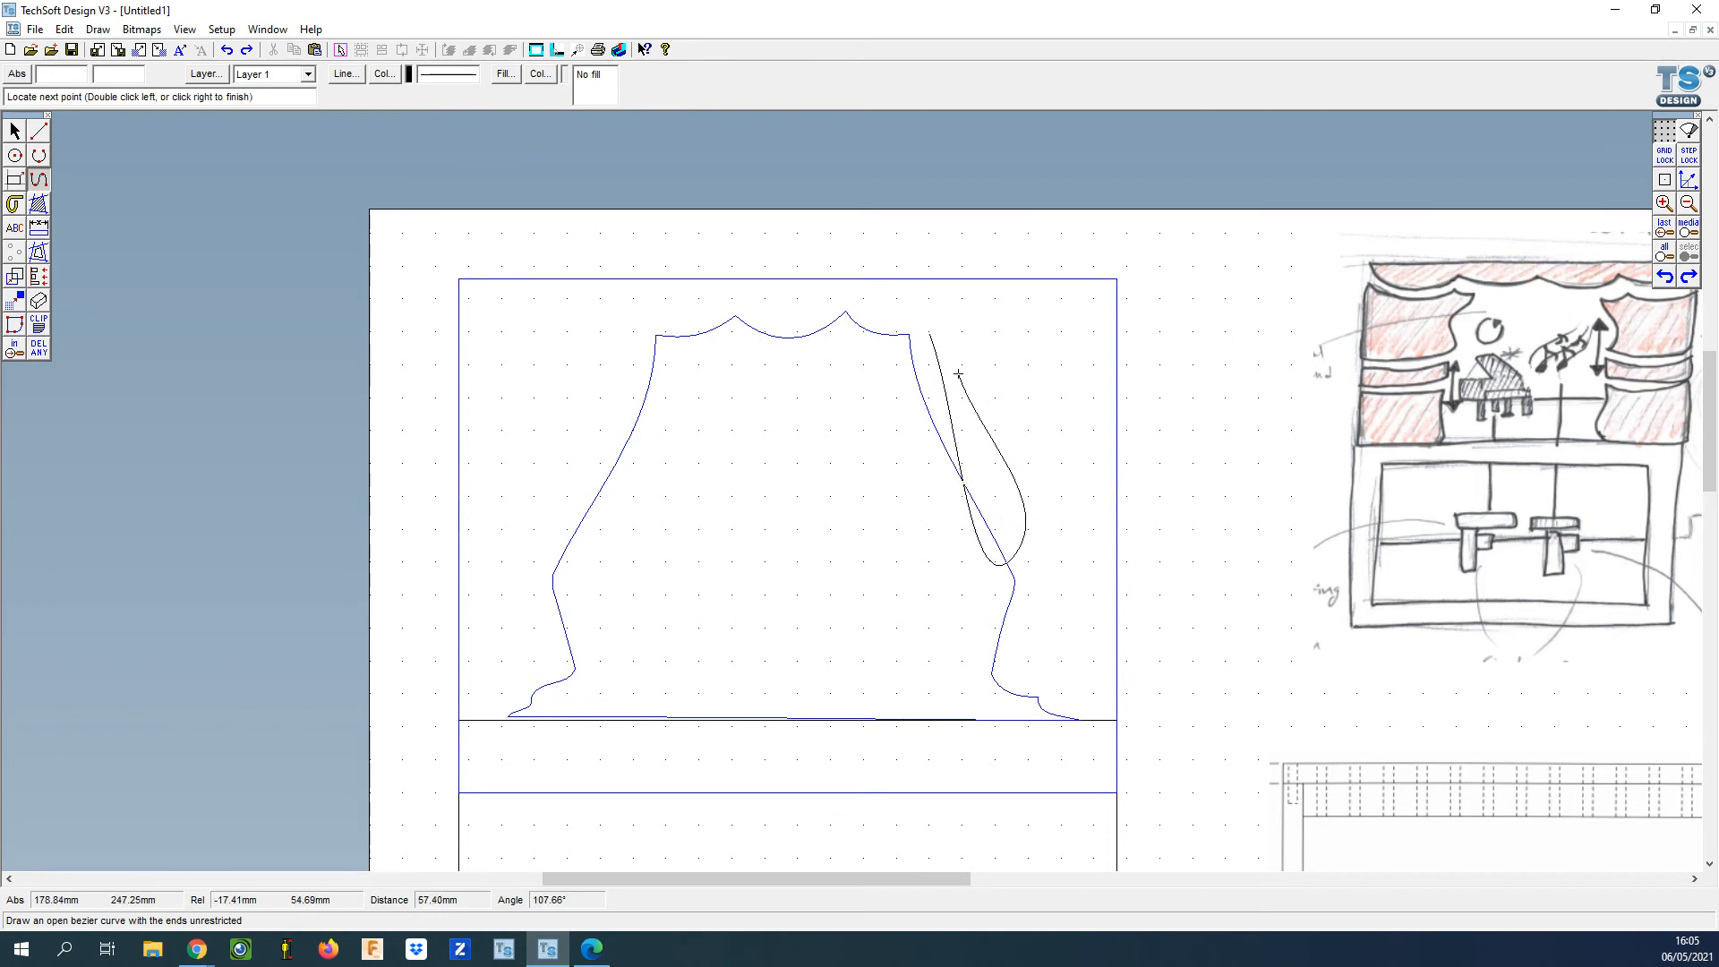
pyautogui.rightClick(1021, 568)
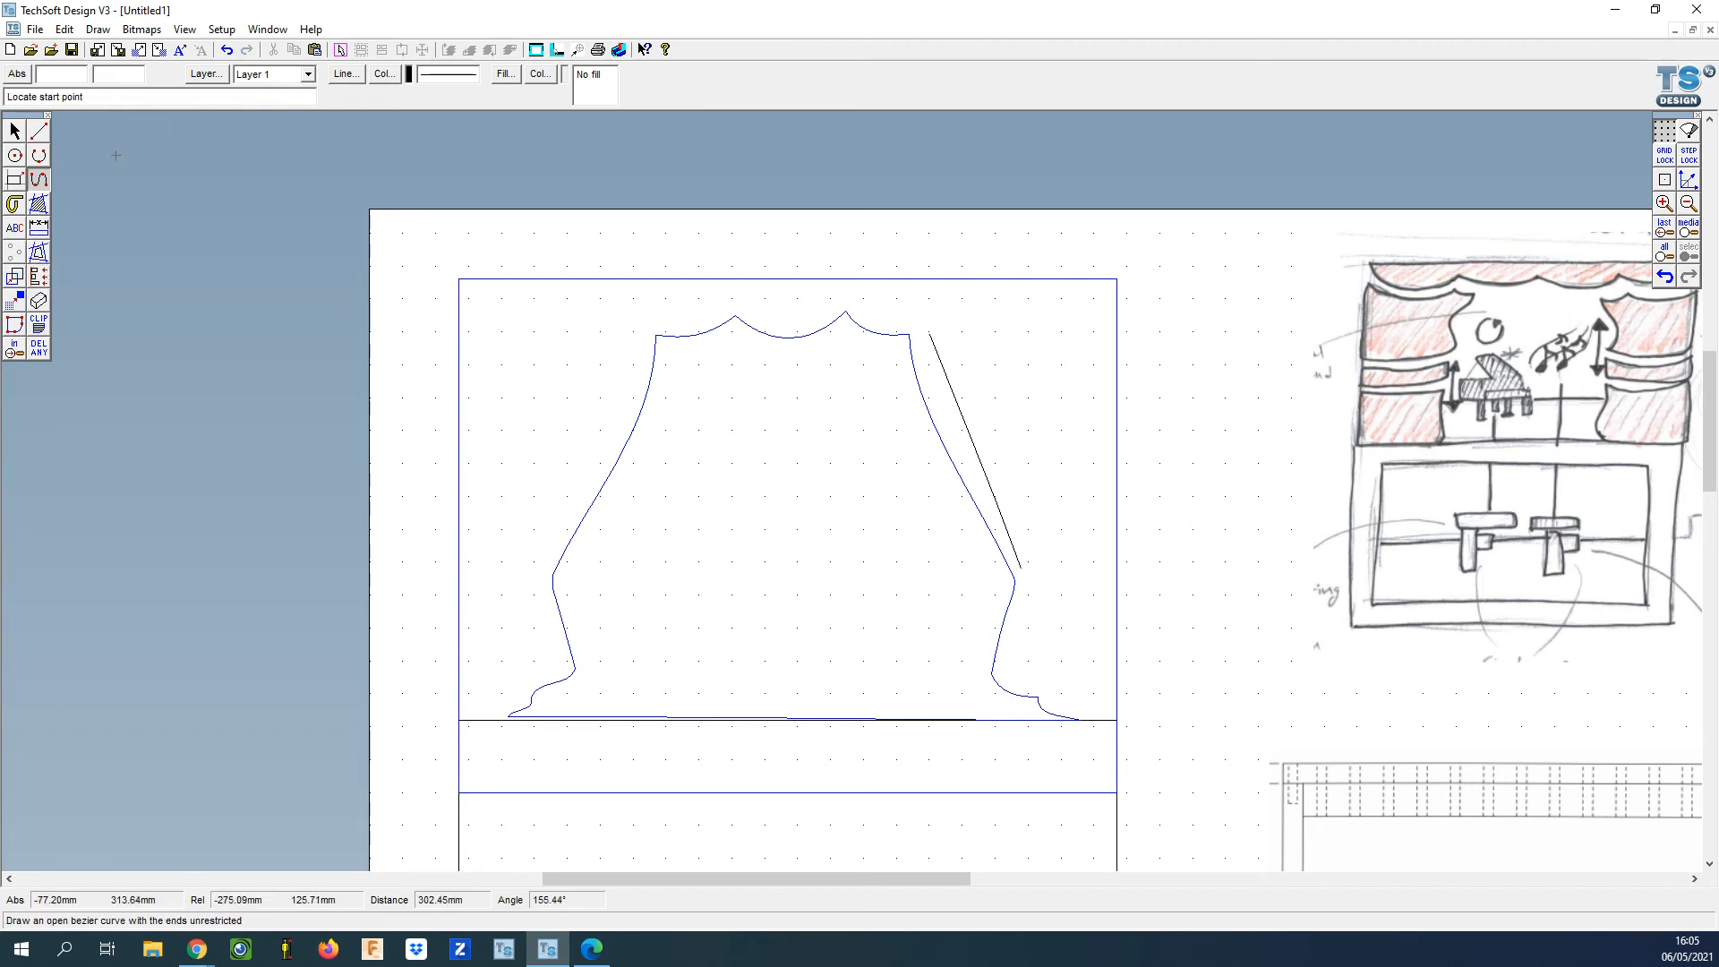
pyautogui.click(14, 130)
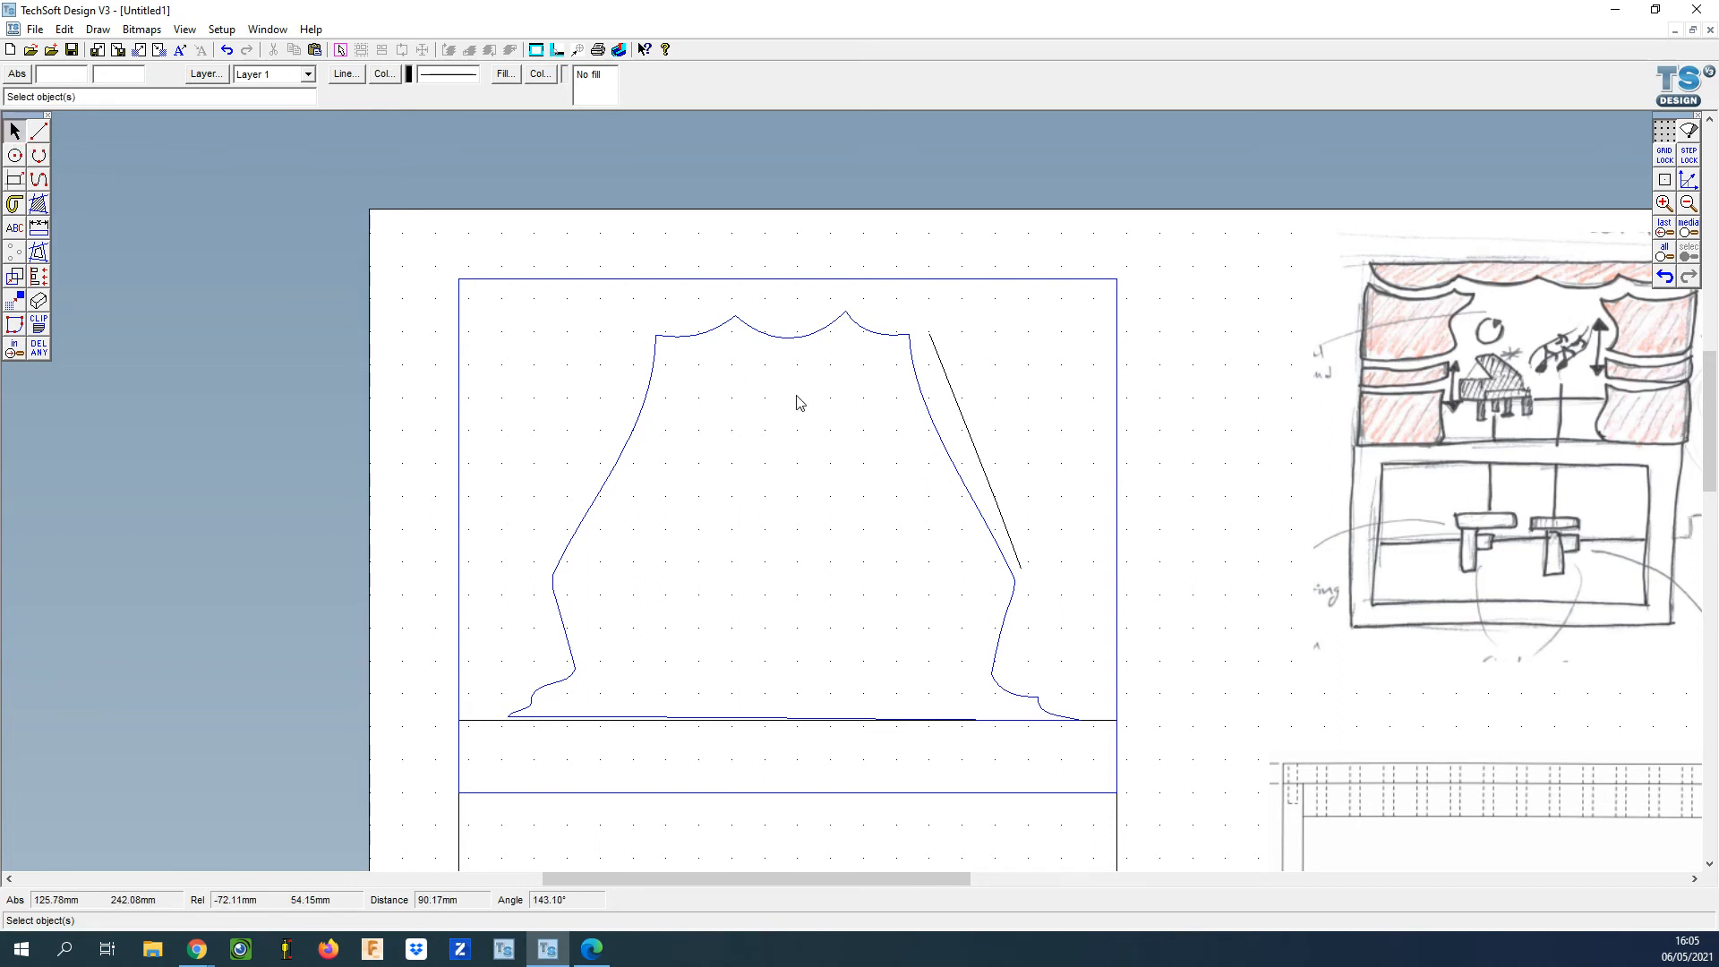
# Set the line colour of the open bezier curve beside the curtain outline to green.
pyautogui.click(969, 435)
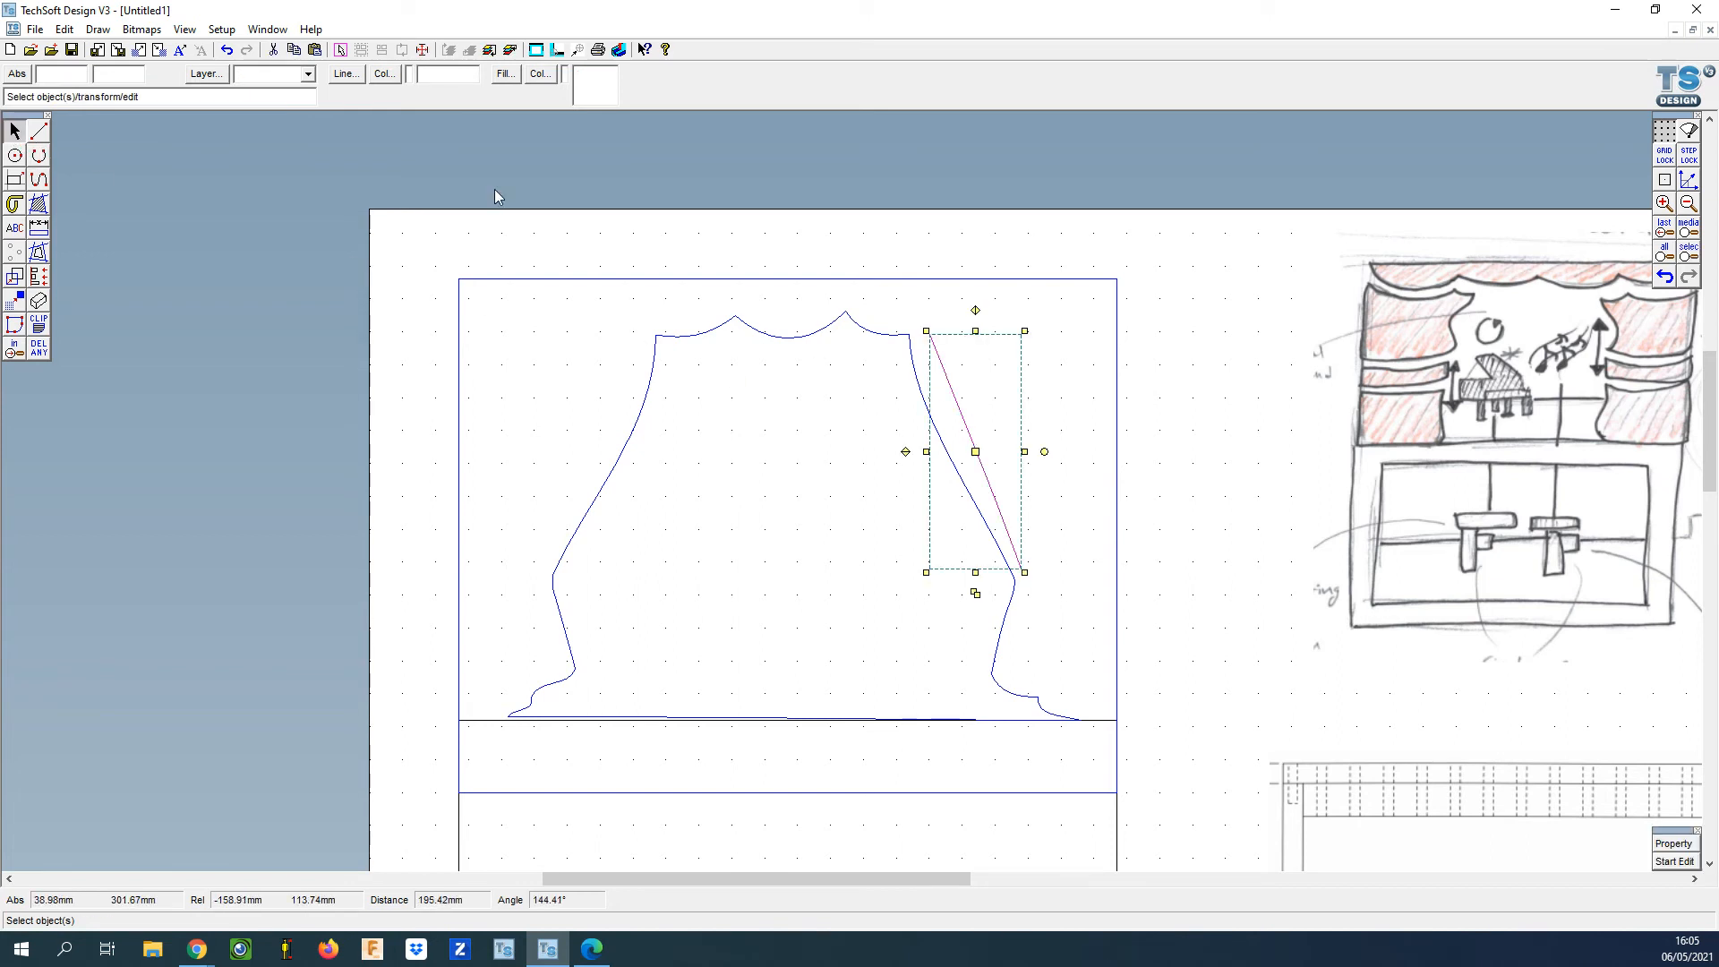
pyautogui.click(384, 76)
pyautogui.click(824, 522)
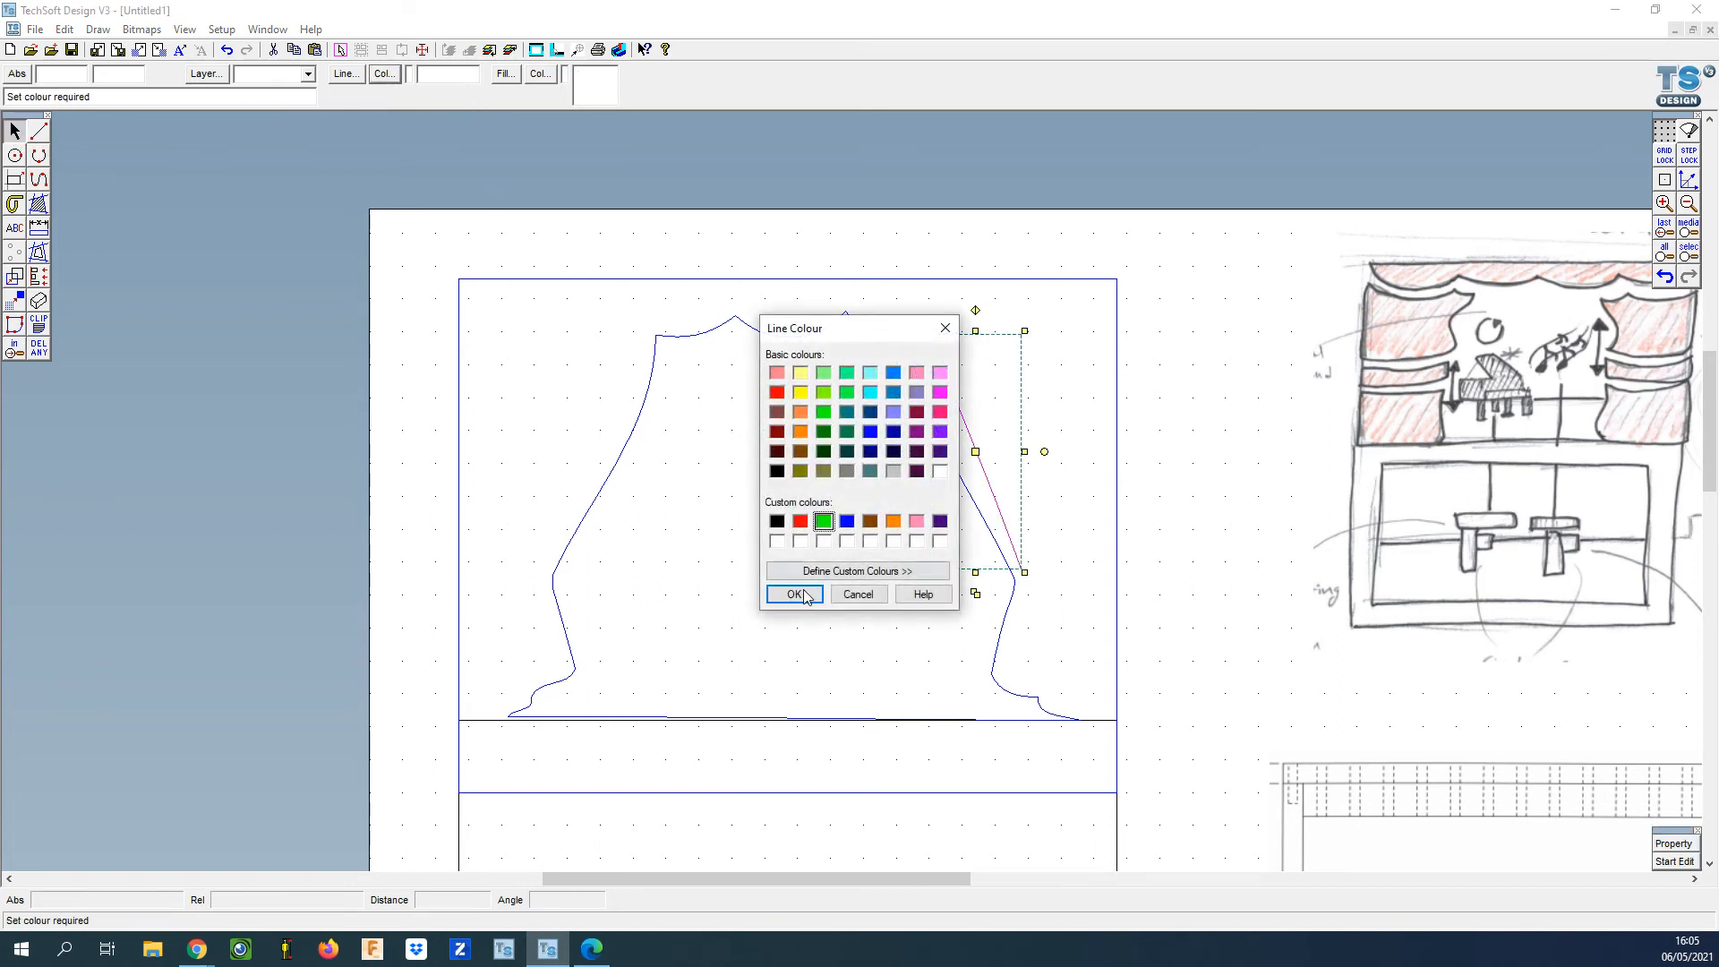
pyautogui.click(795, 594)
pyautogui.click(1103, 599)
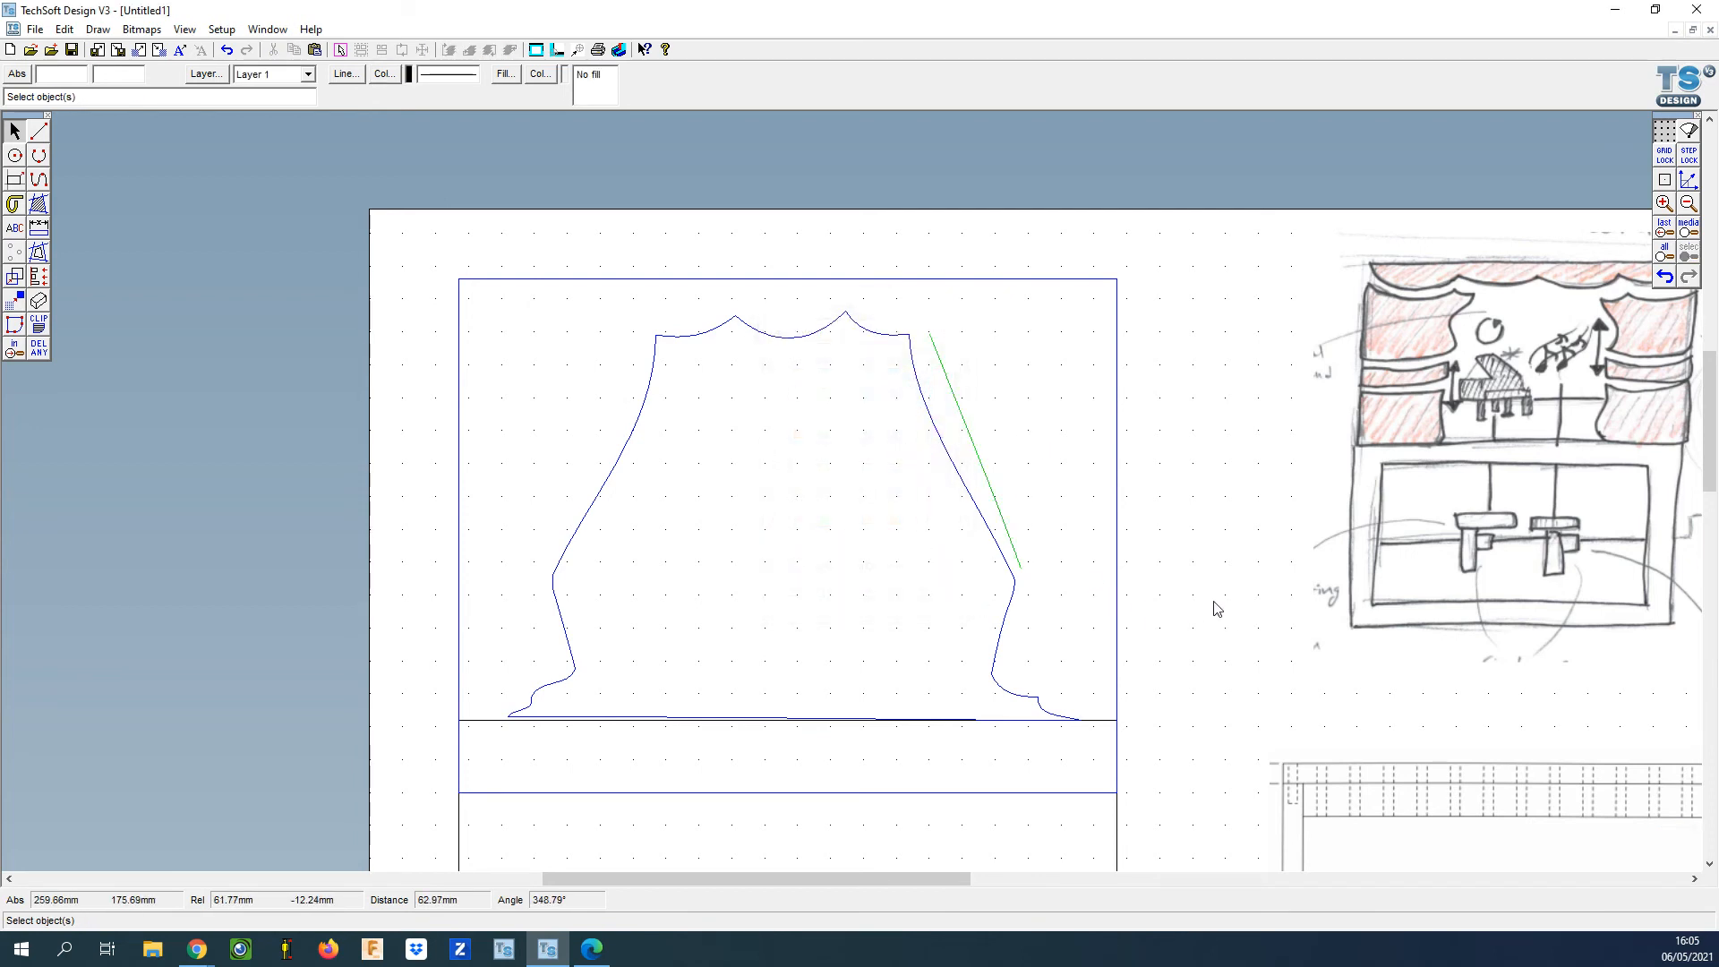
# Edit the green curve's control points so that it bends inward and follows the curtain outline's right edge.
pyautogui.click(985, 484)
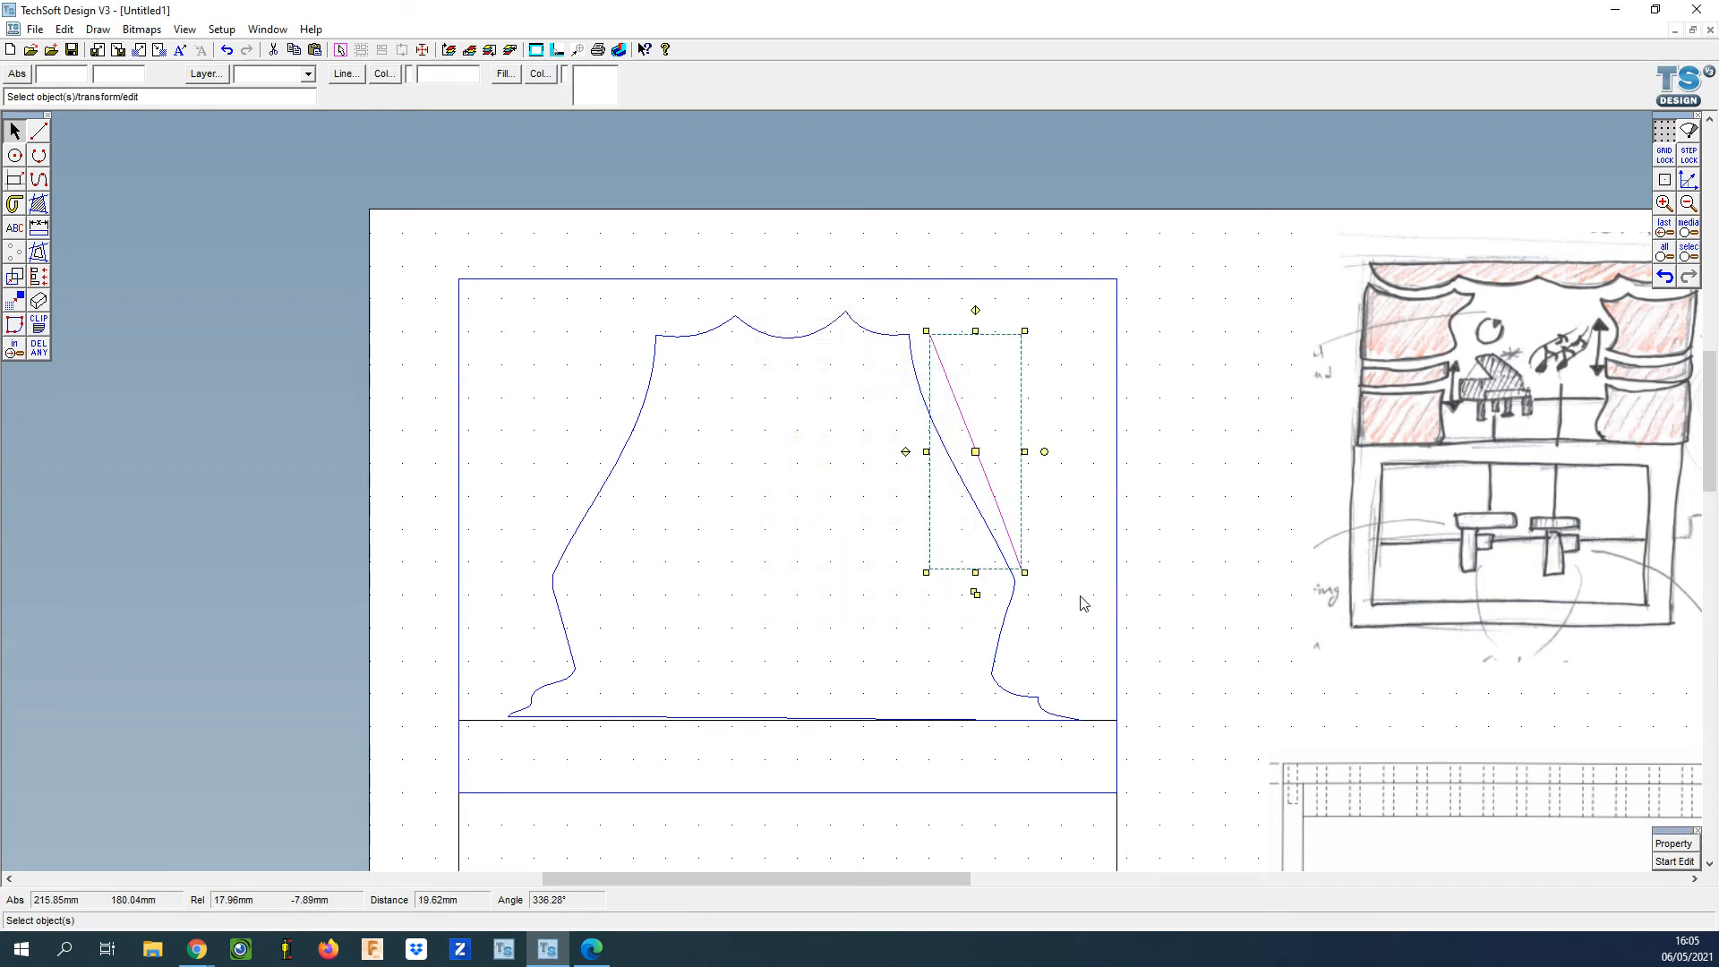
pyautogui.click(1674, 861)
pyautogui.scroll(2, 1033, 509)
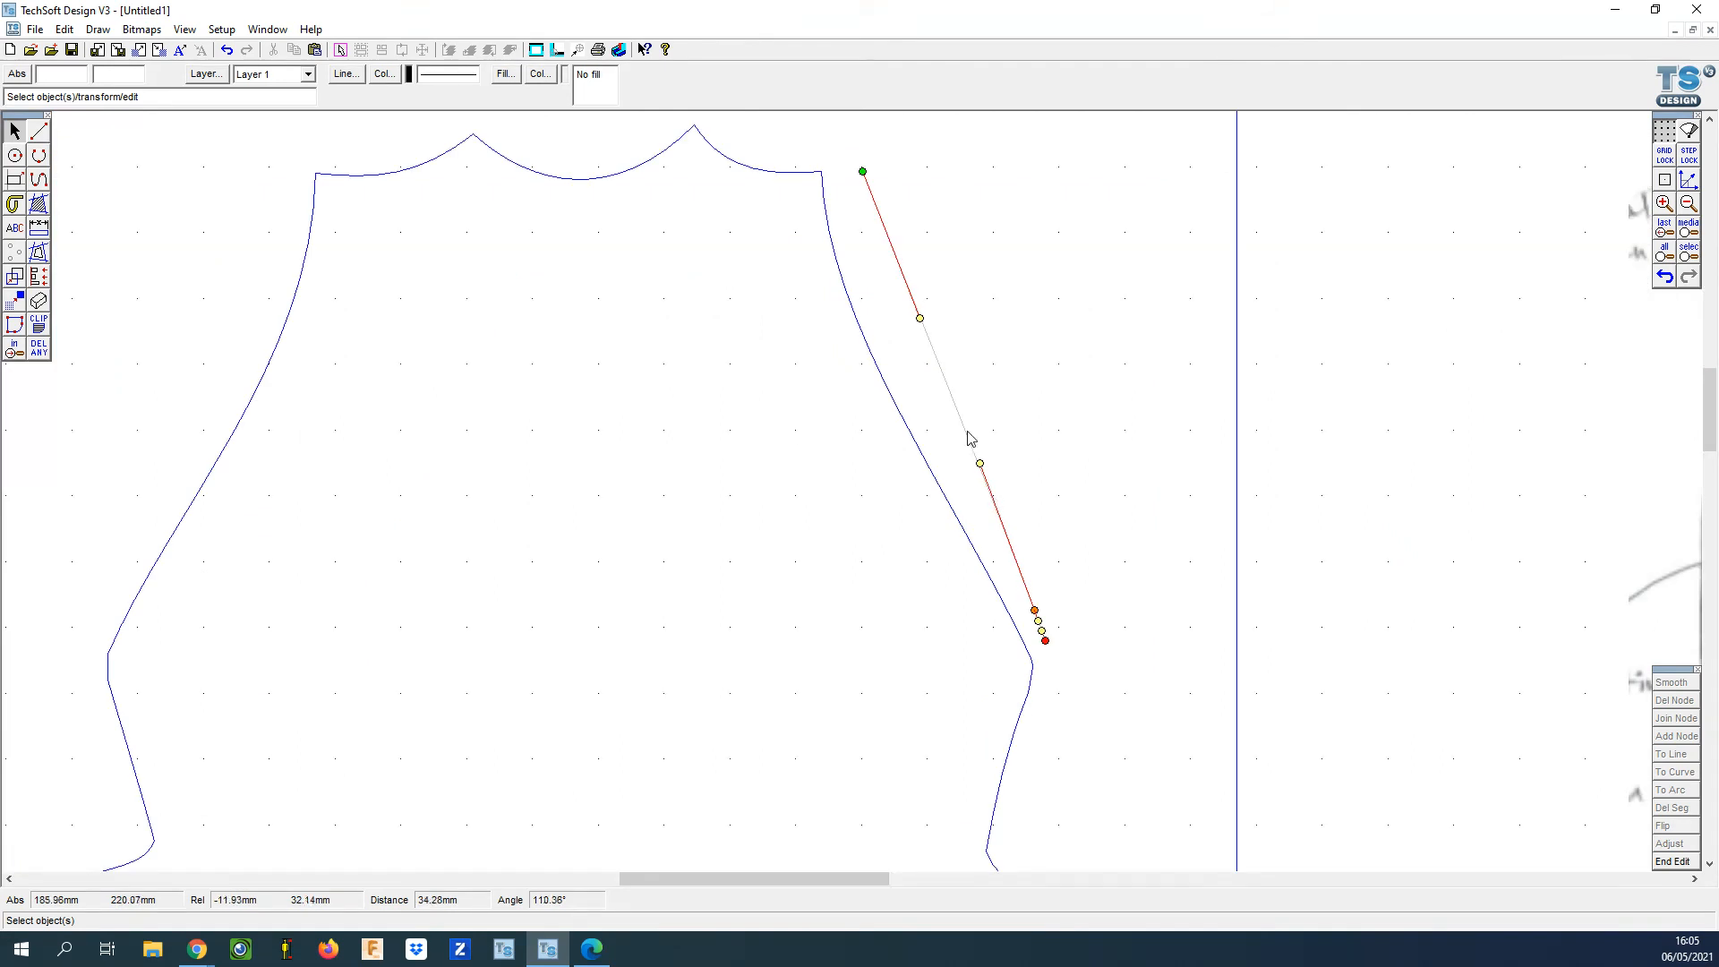
pyautogui.moveTo(982, 461); pyautogui.dragTo(955, 470)
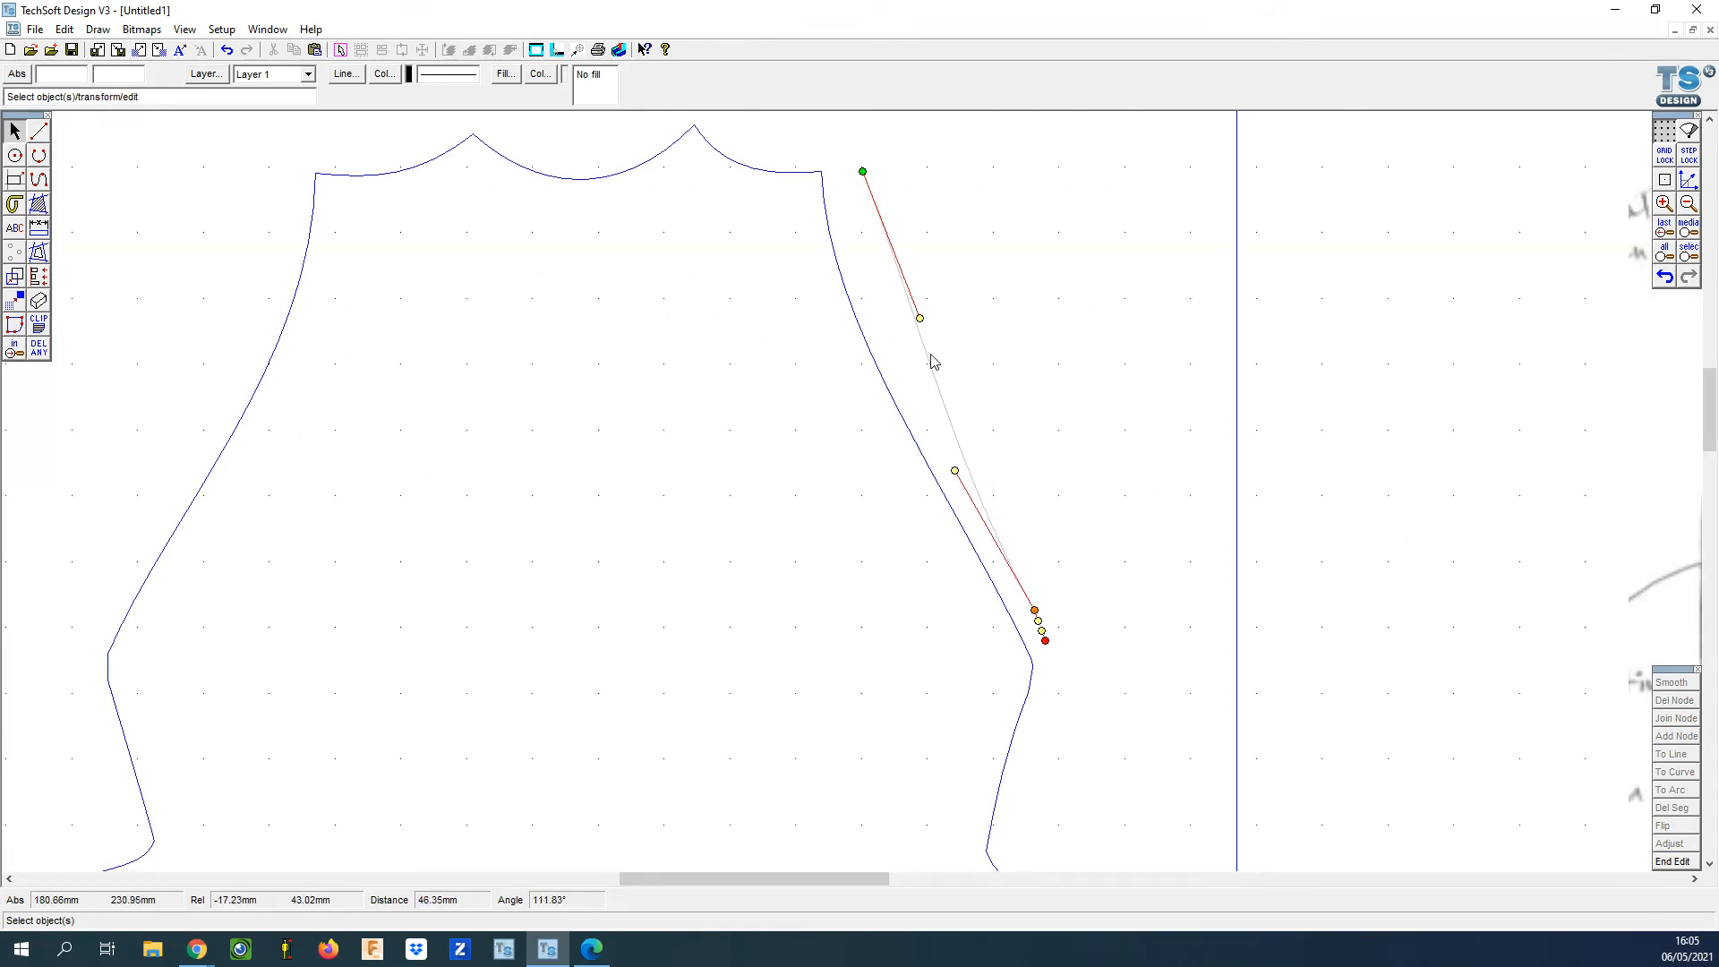
pyautogui.moveTo(920, 319); pyautogui.dragTo(889, 327)
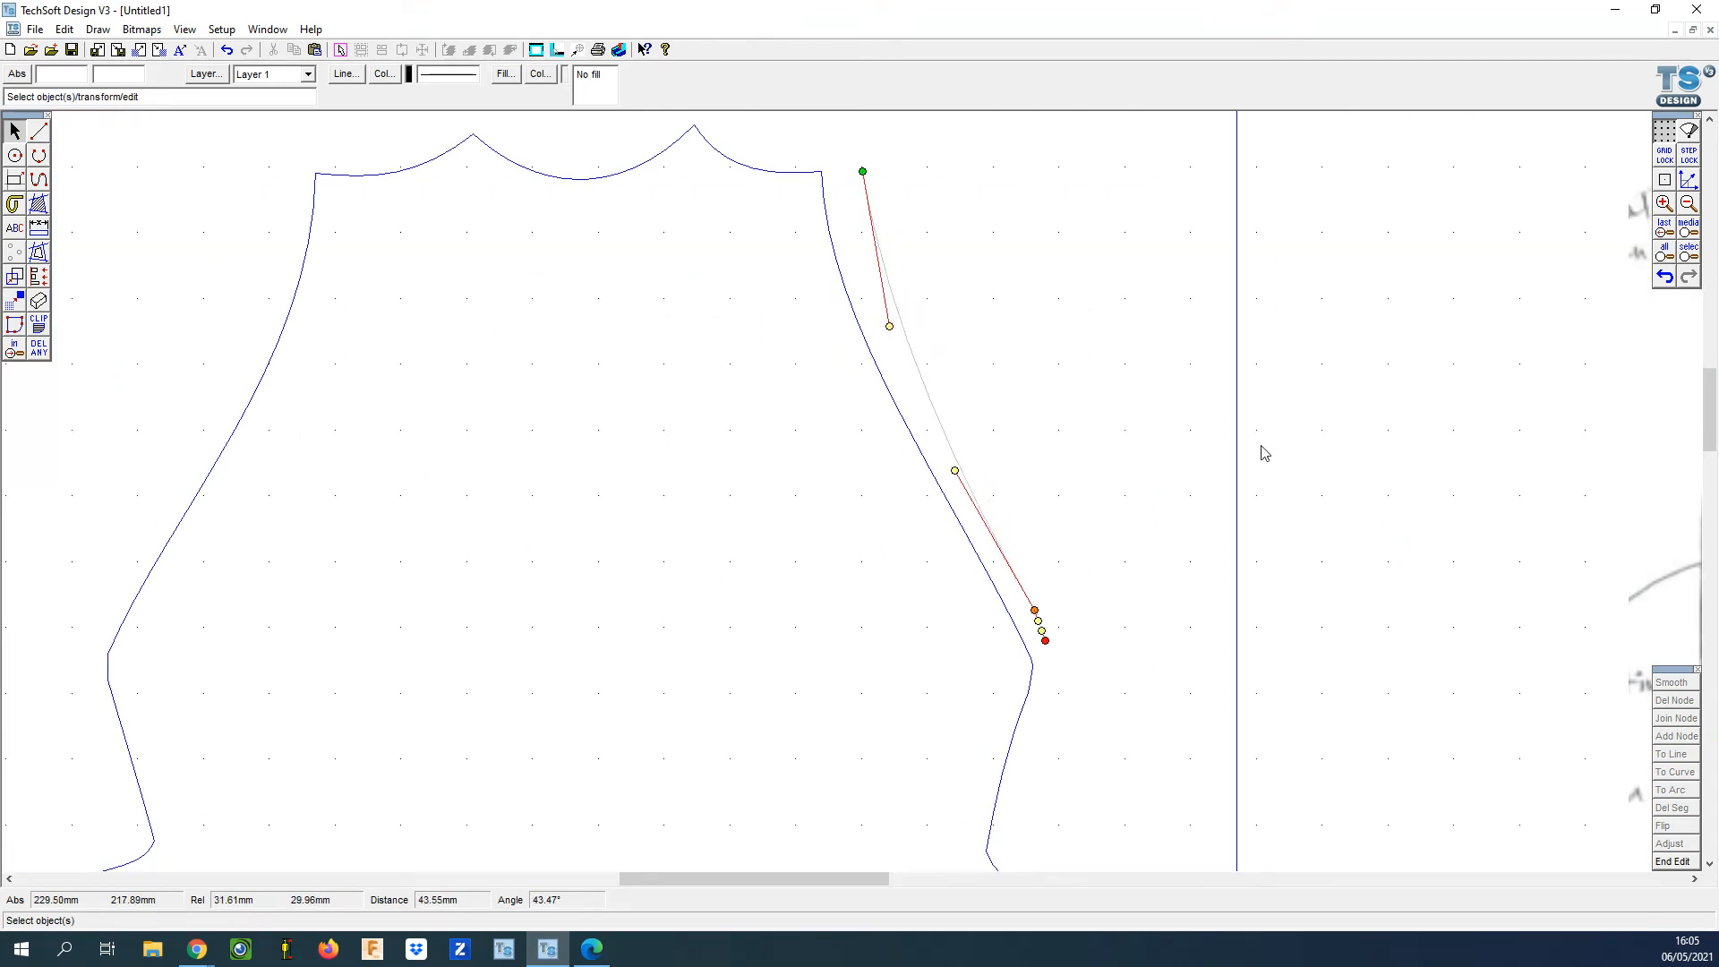
pyautogui.click(1266, 446)
pyautogui.click(1232, 614)
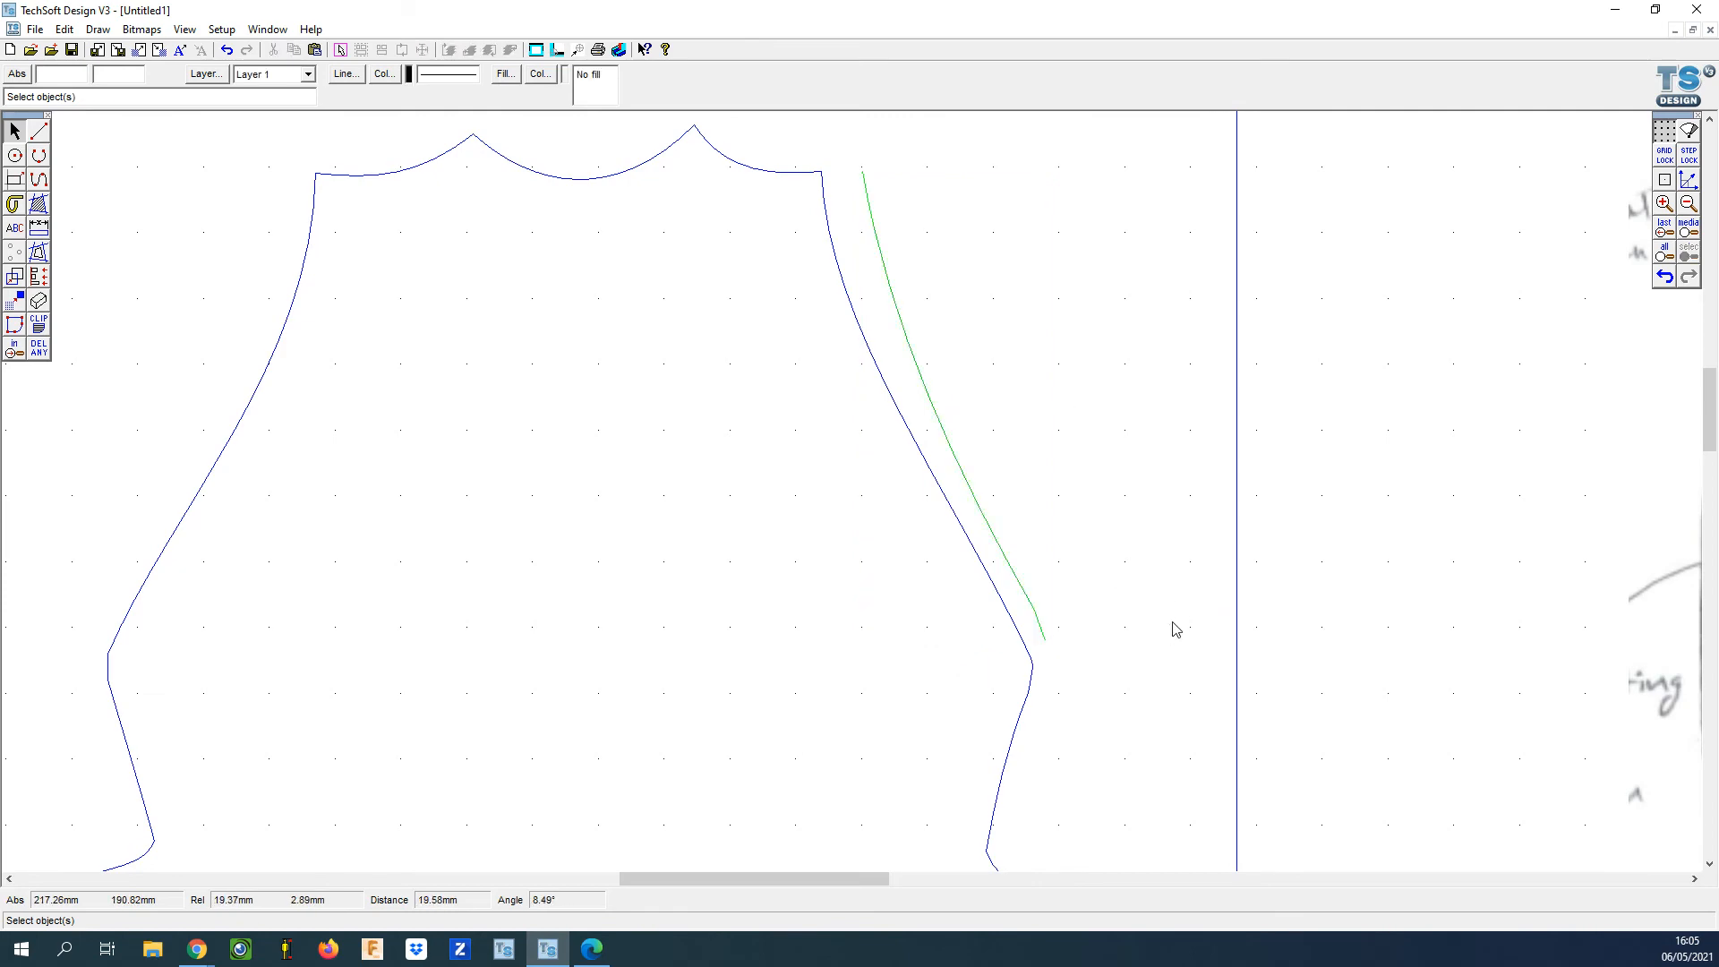
# Switch to Chrome to examine the orthographic drawing of the base, and return to the TechSoft Design drawing.
pyautogui.scroll(-4, 826, 582)
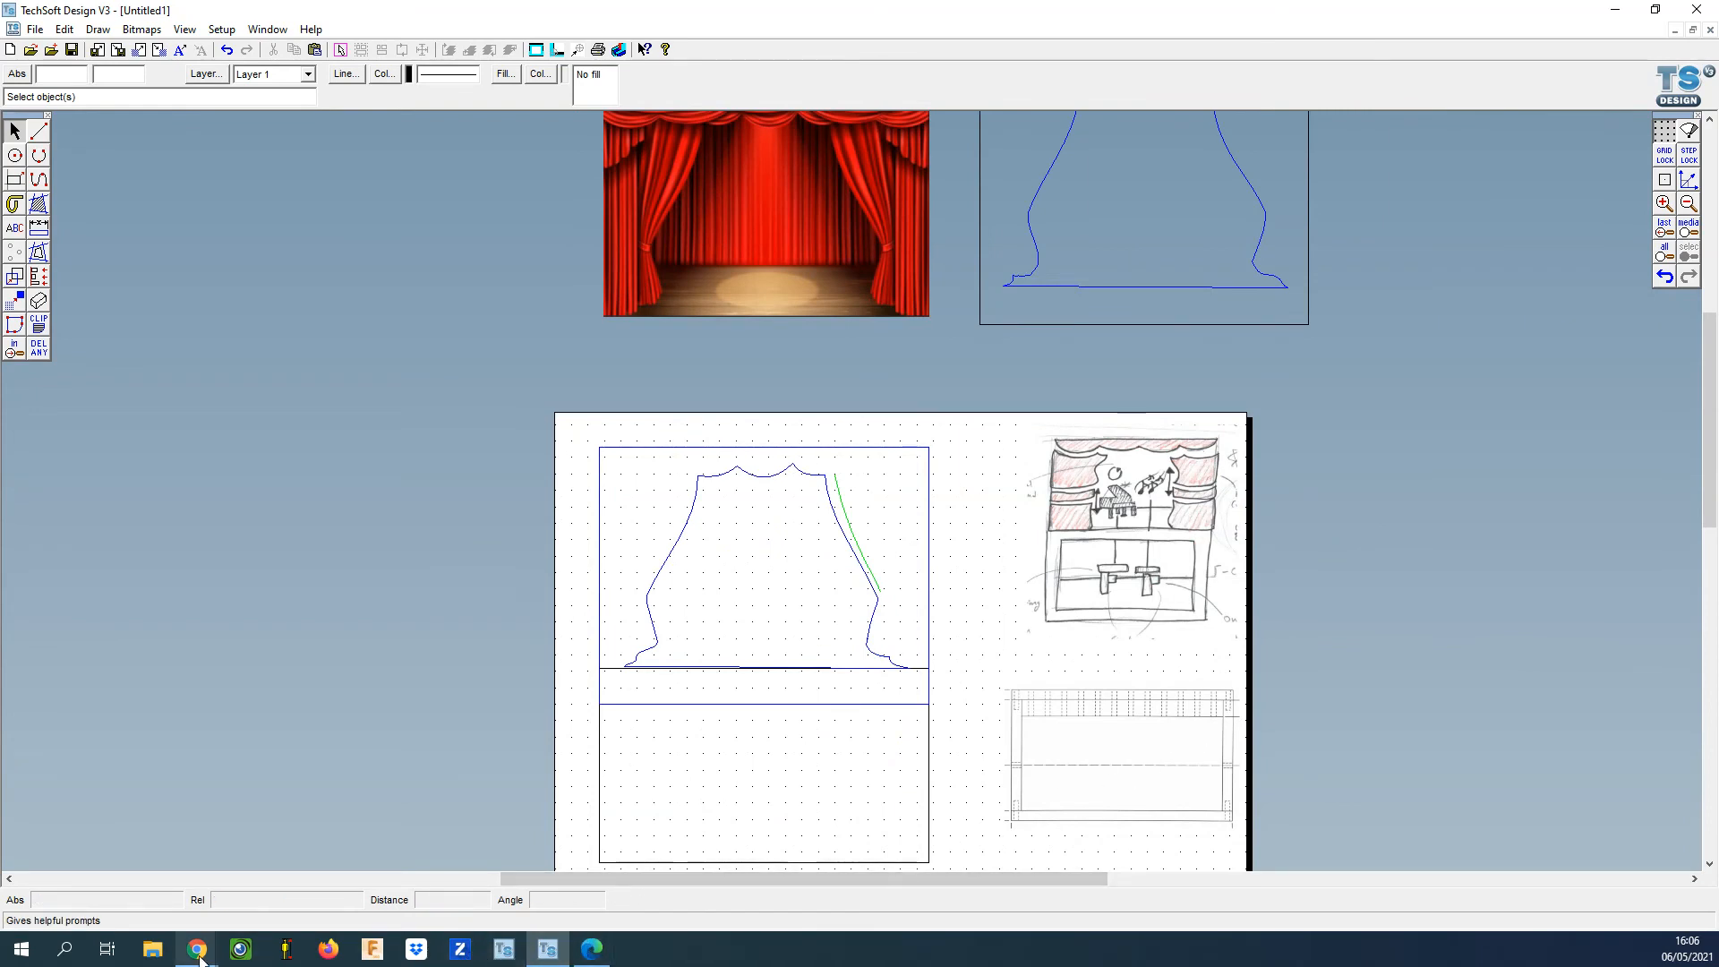
pyautogui.click(98, 873)
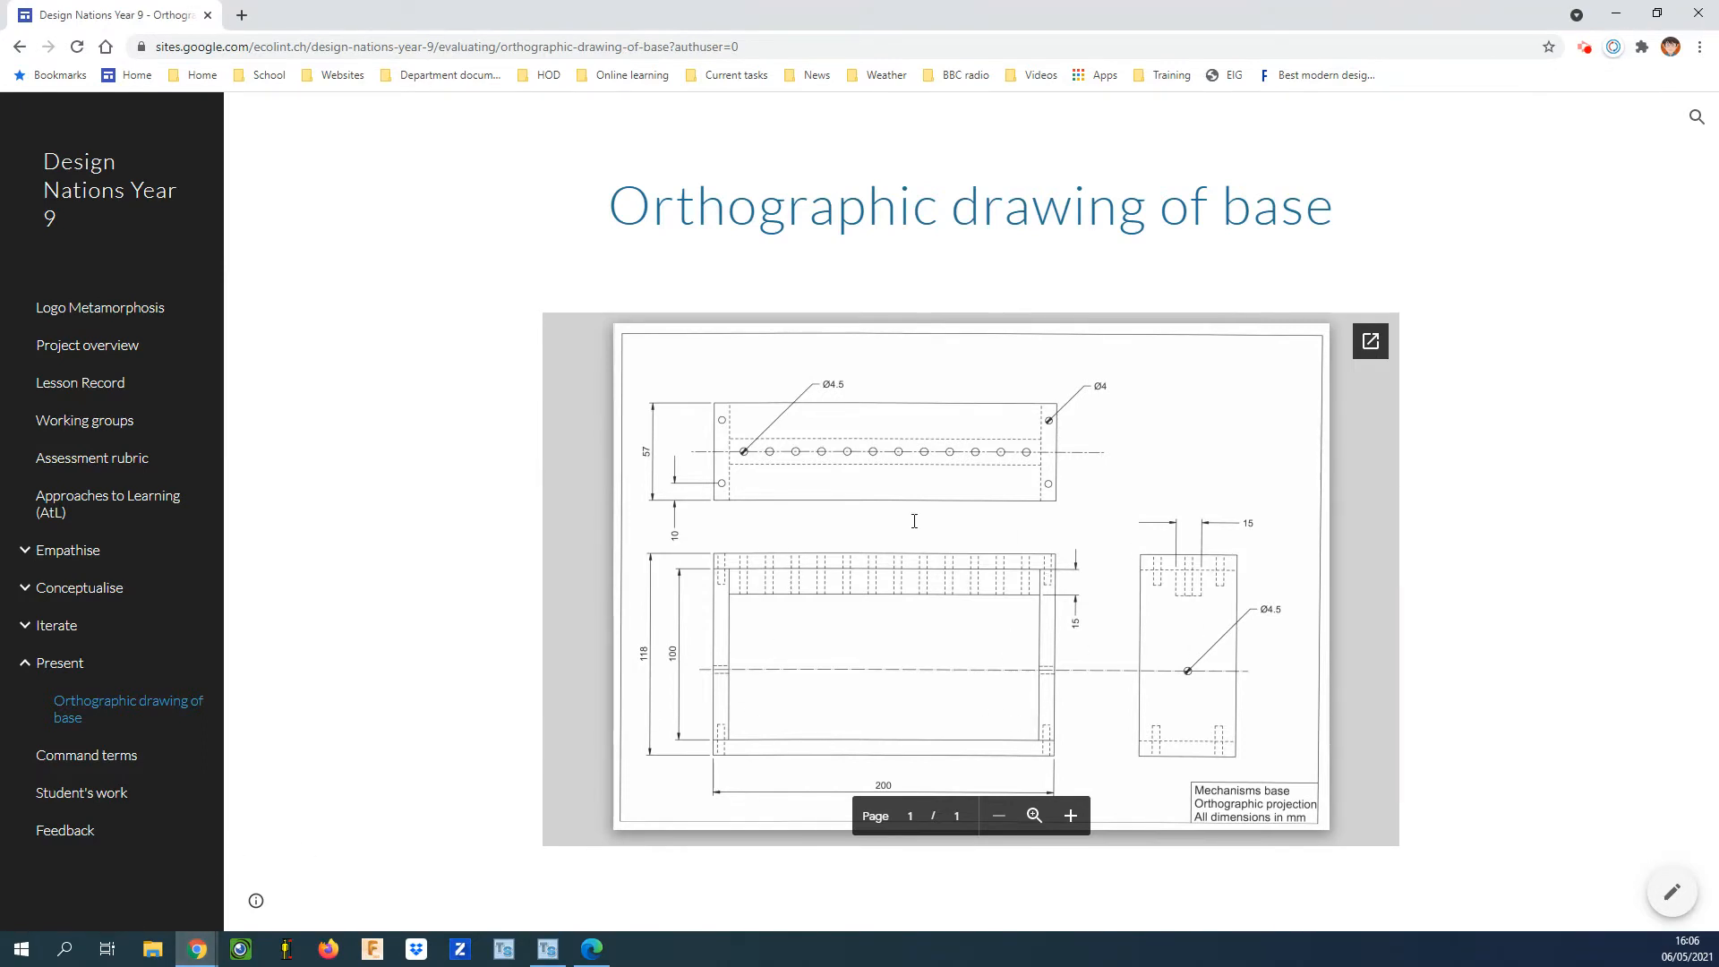
pyautogui.click(1616, 14)
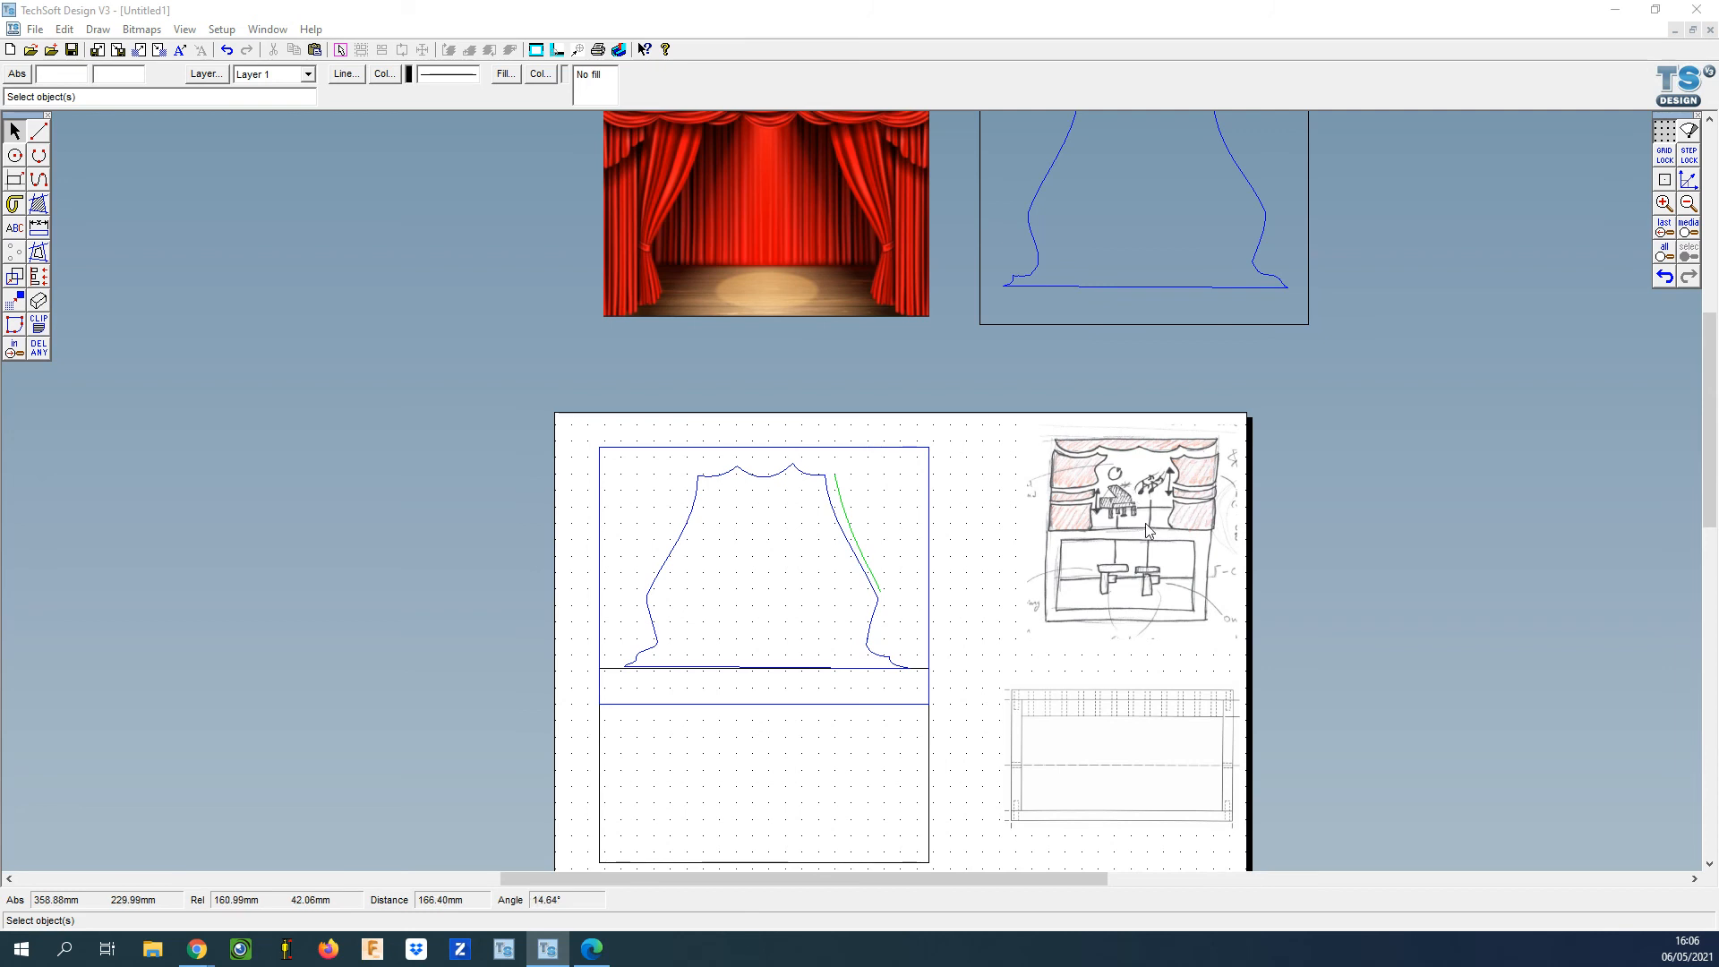
# Try moving the curtain and backing group off the page, away from the base rectangle, and undo the move.
pyautogui.moveTo(1711, 498); pyautogui.dragTo(1644, 453)
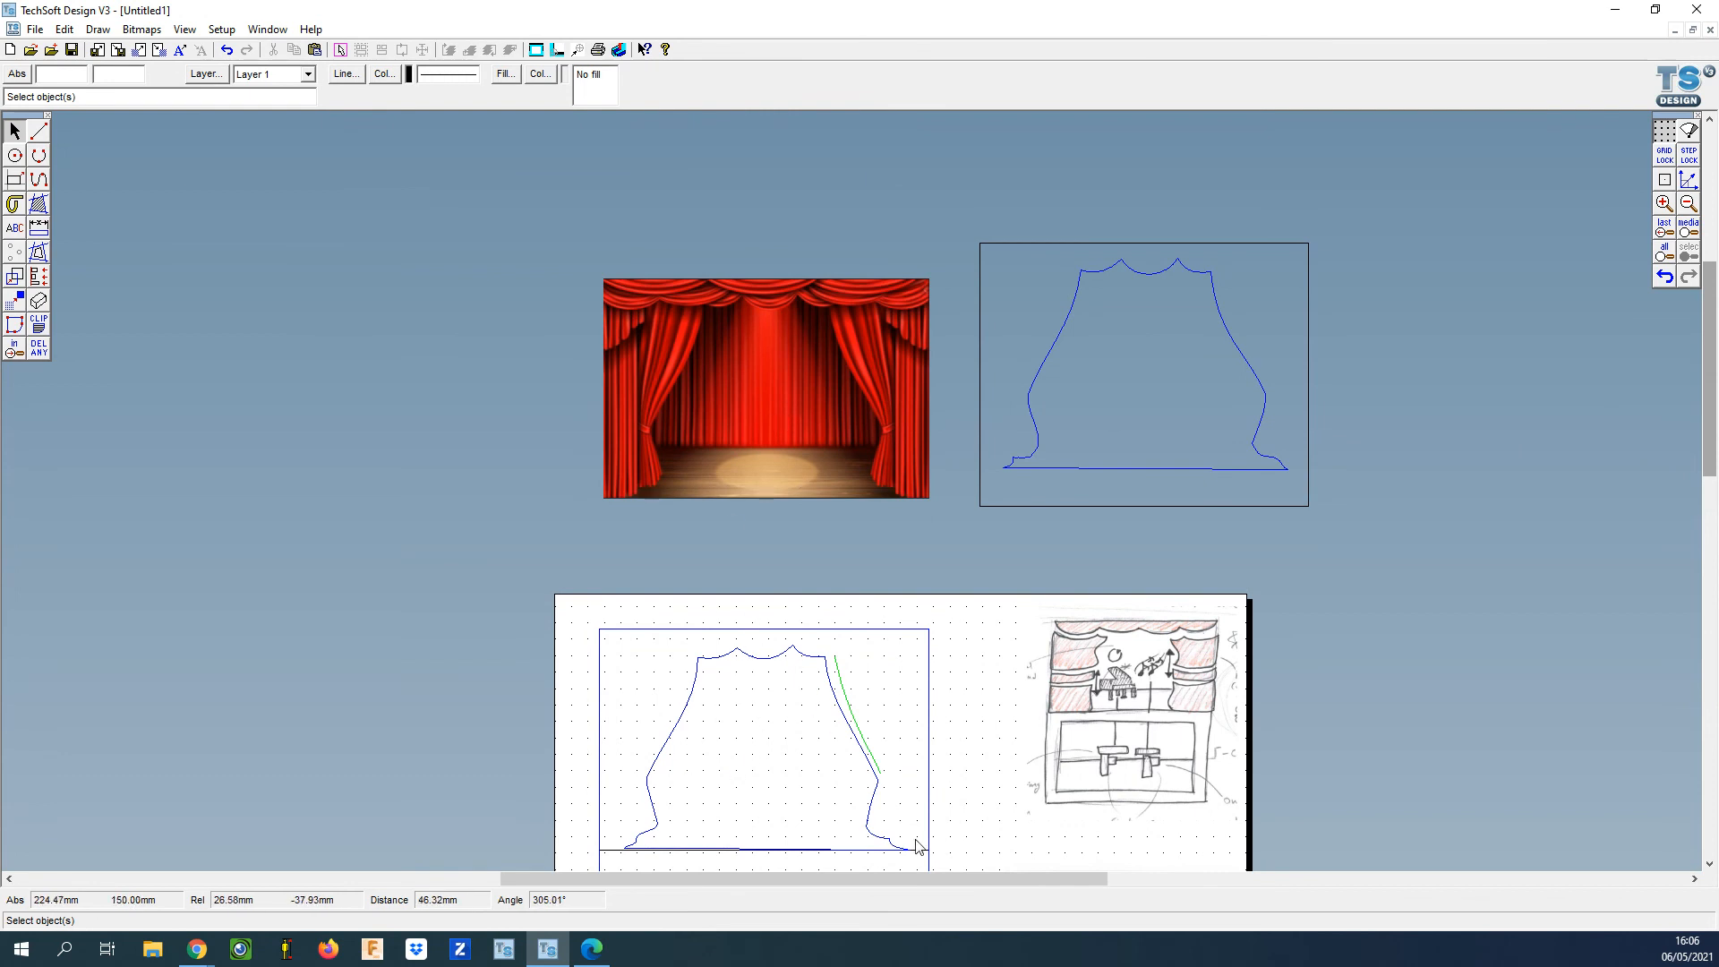
pyautogui.moveTo(1707, 461); pyautogui.dragTo(1708, 493)
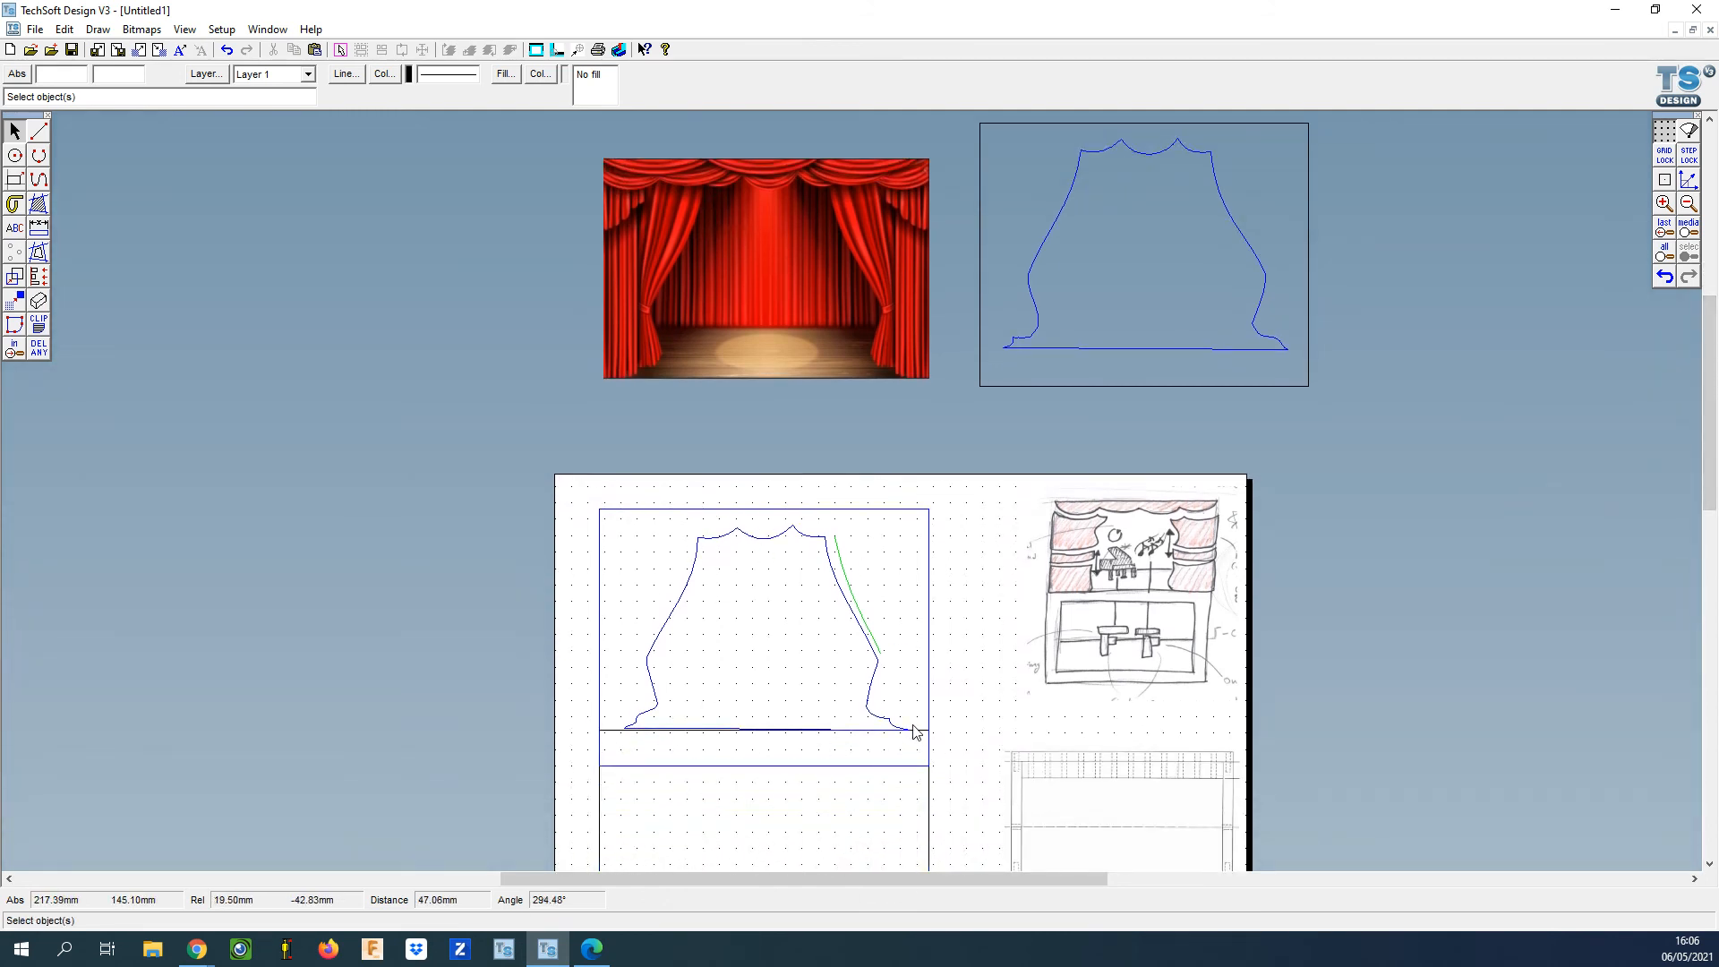
pyautogui.click(929, 691)
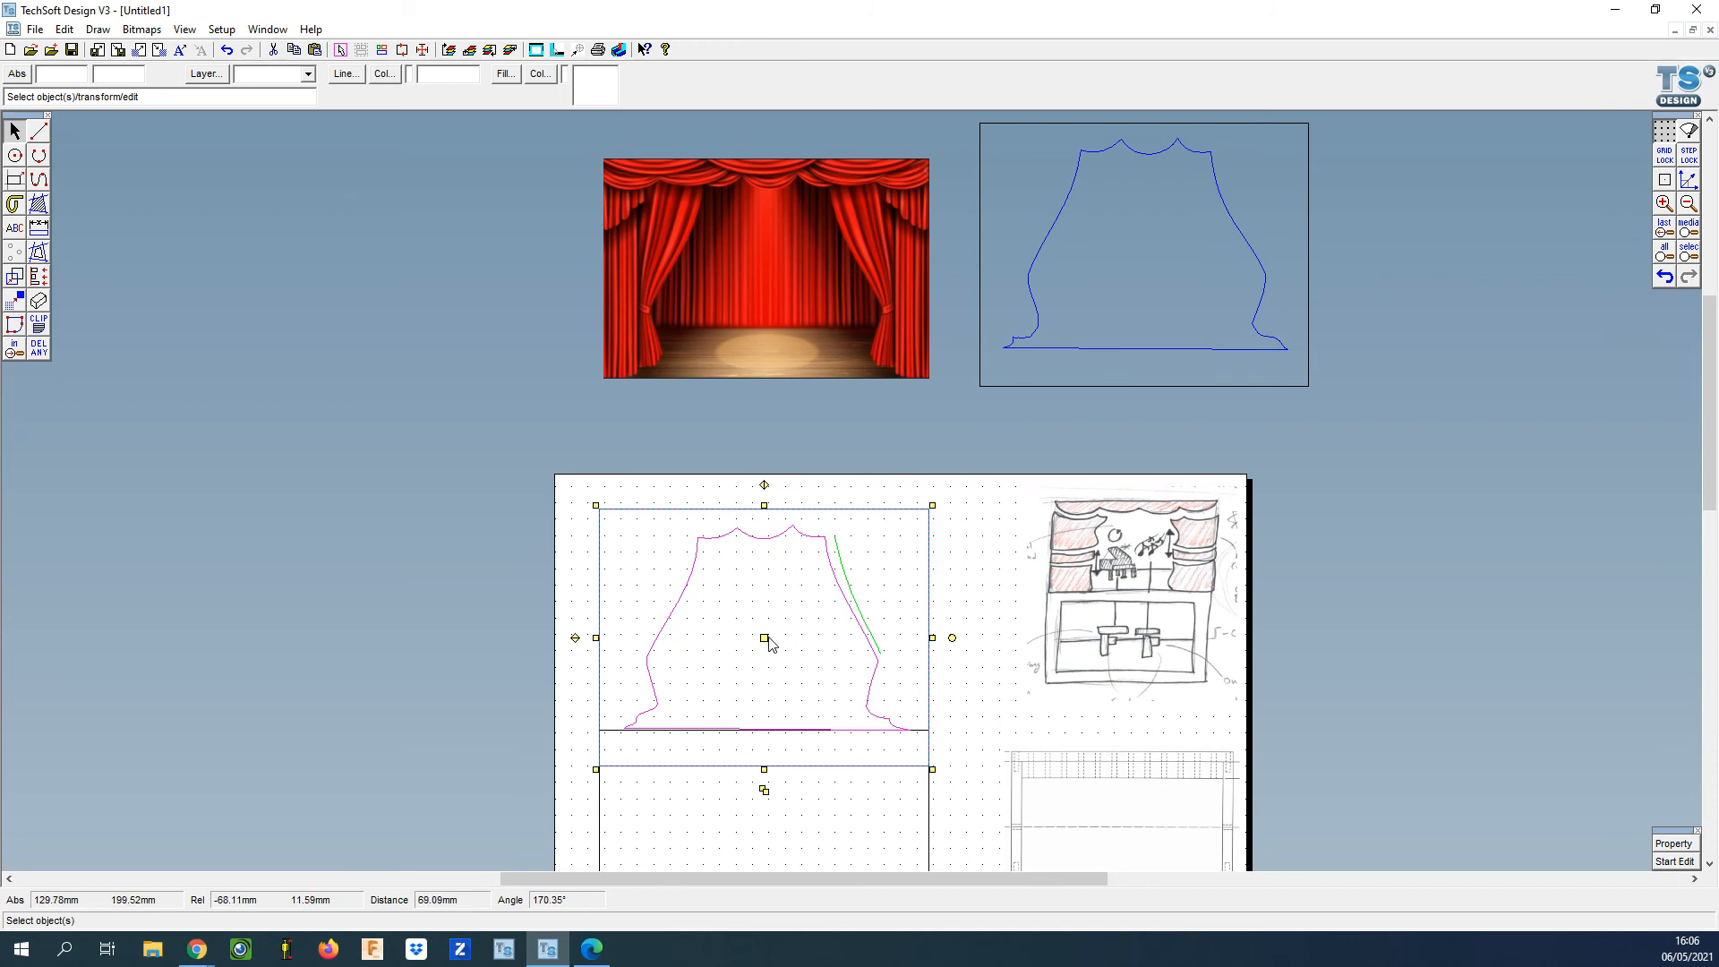
pyautogui.moveTo(765, 637); pyautogui.dragTo(299, 559)
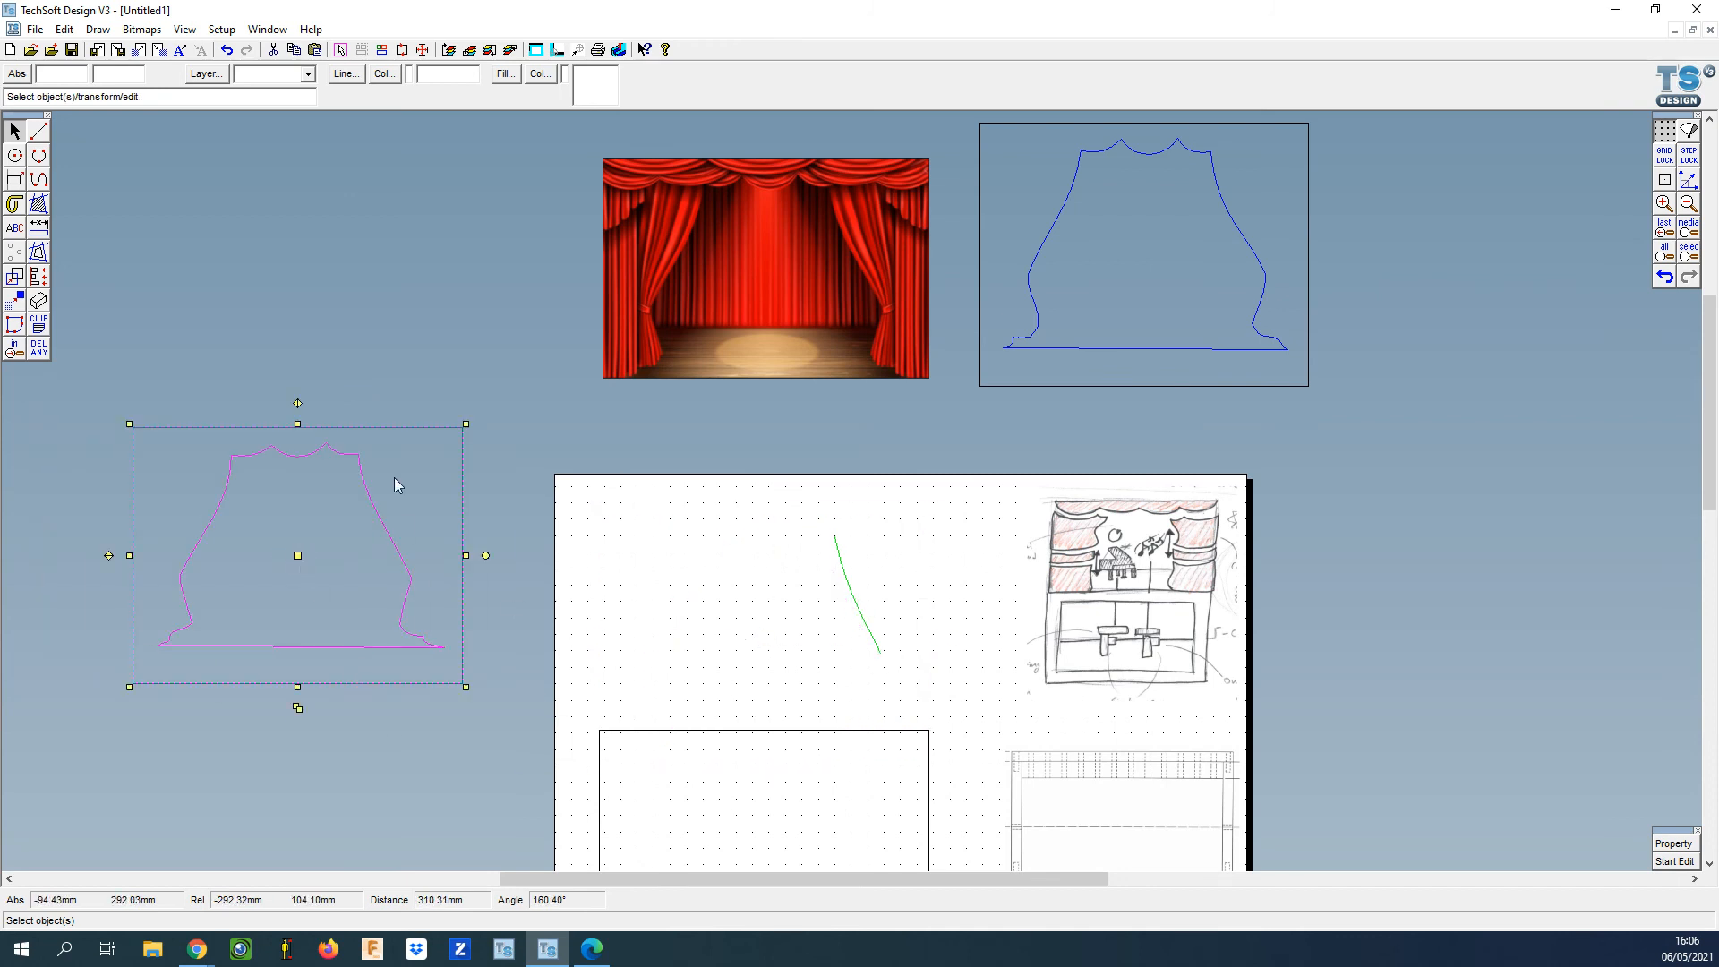
pyautogui.click(400, 762)
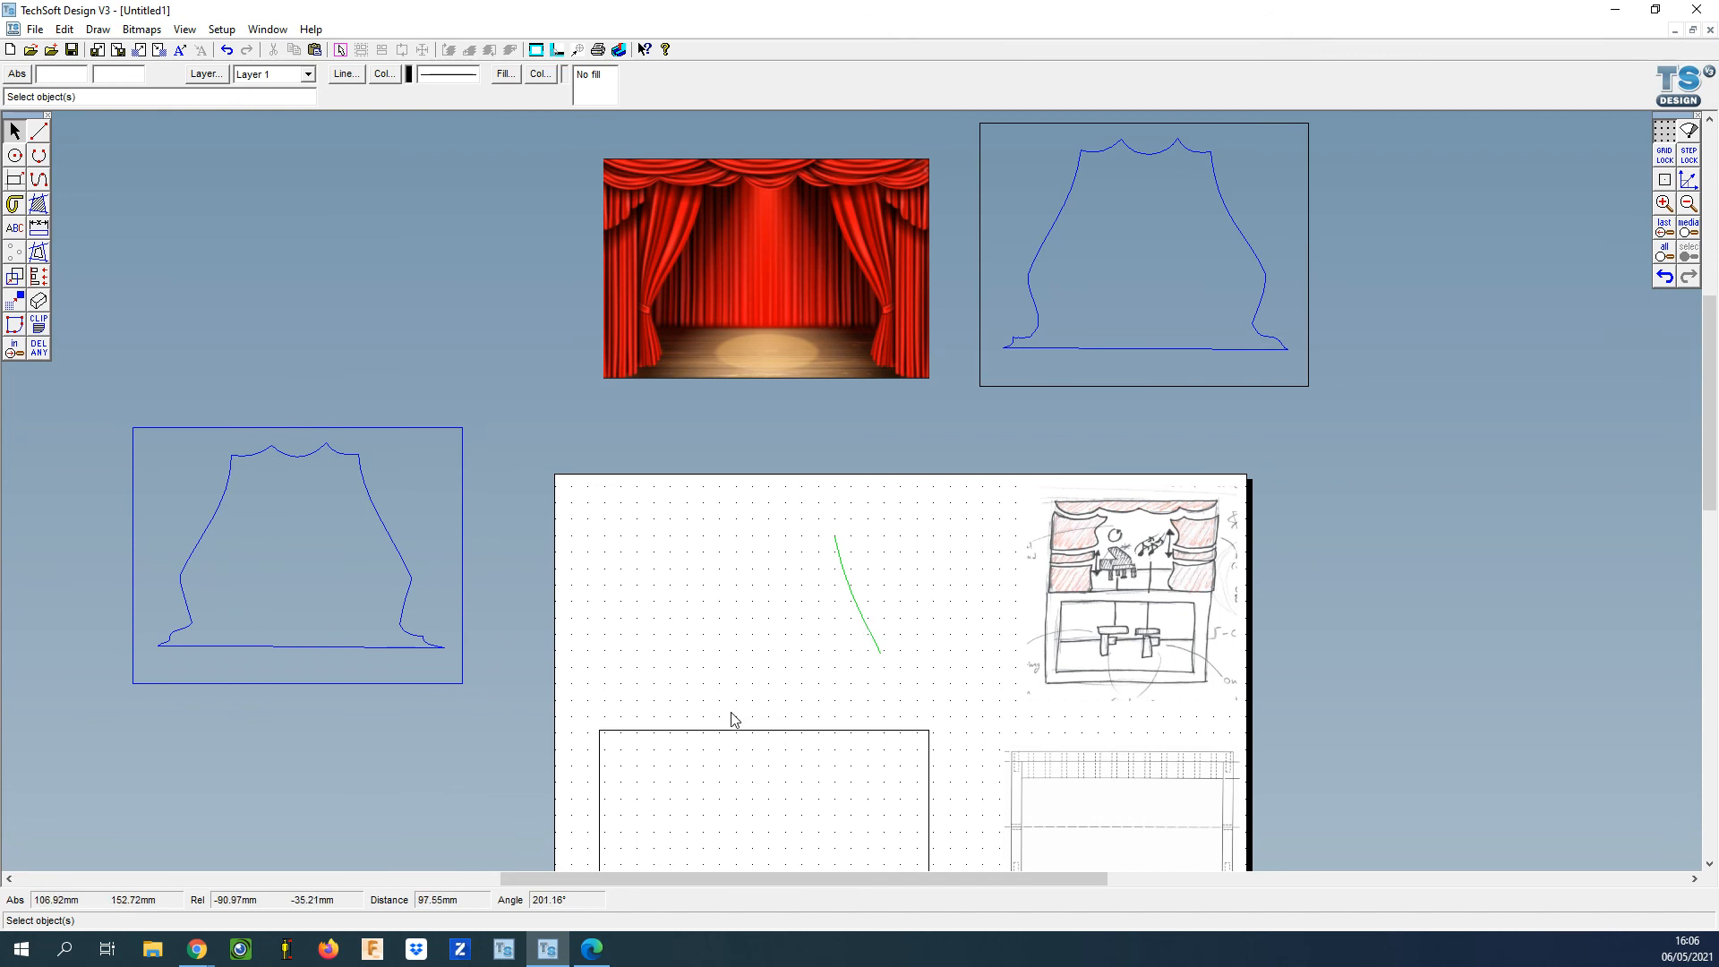
pyautogui.scroll(-3, 731, 719)
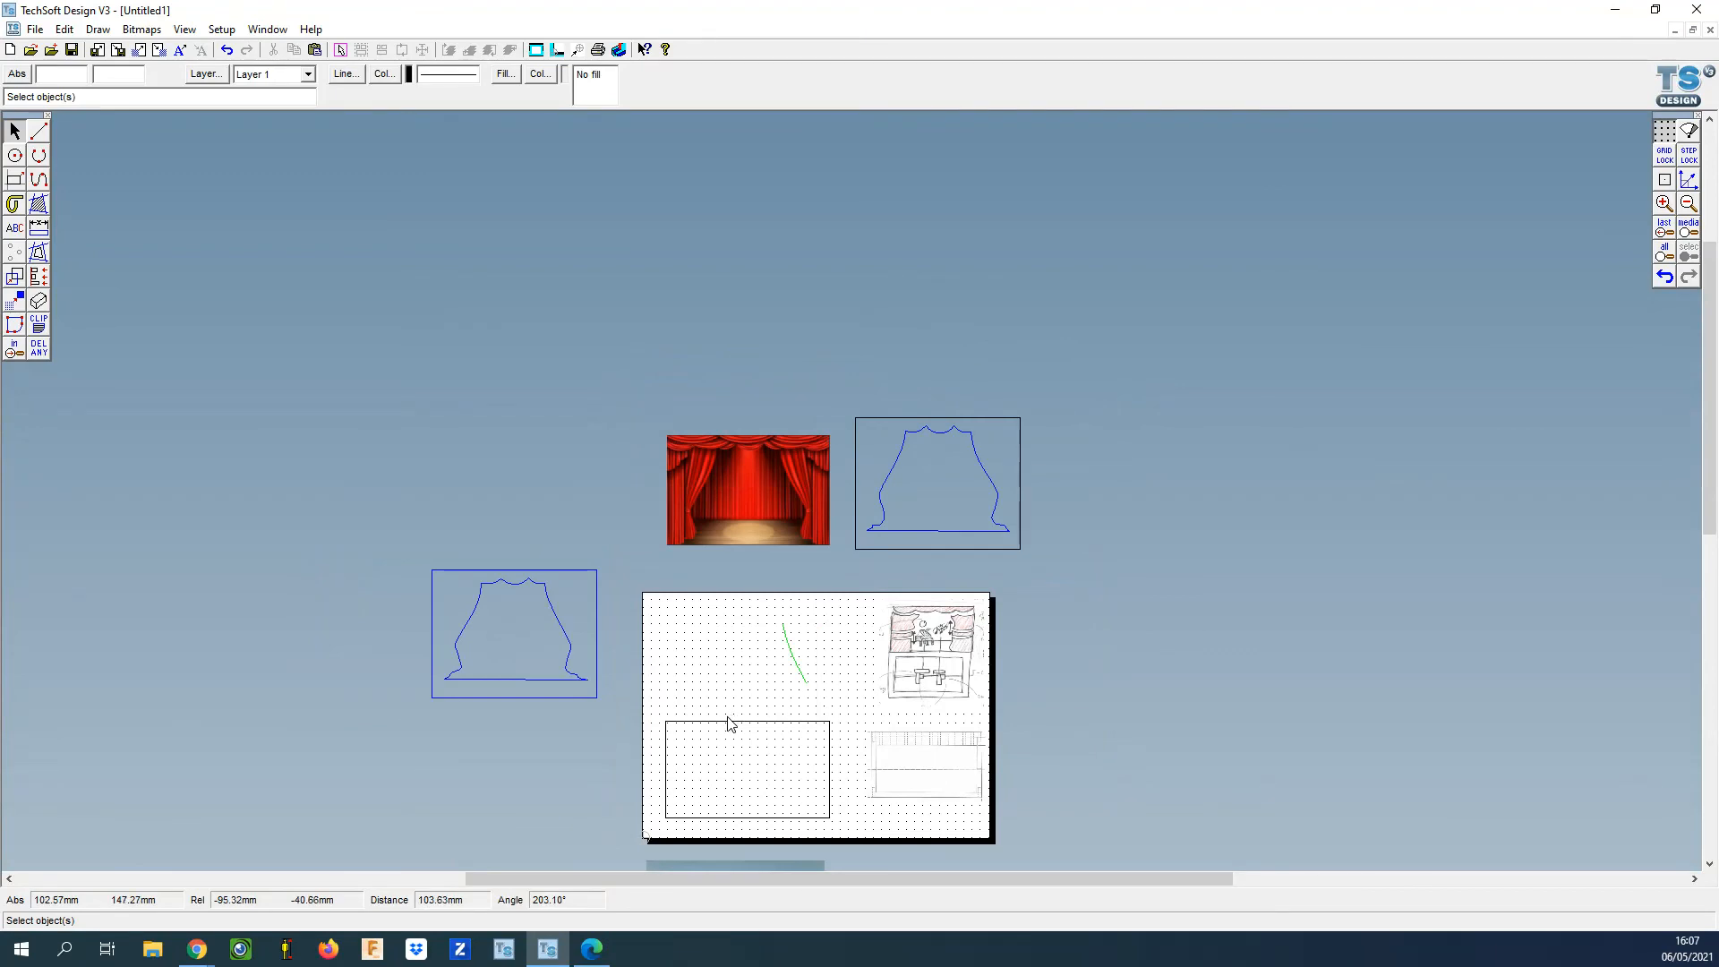
pyautogui.scroll(3, 664, 759)
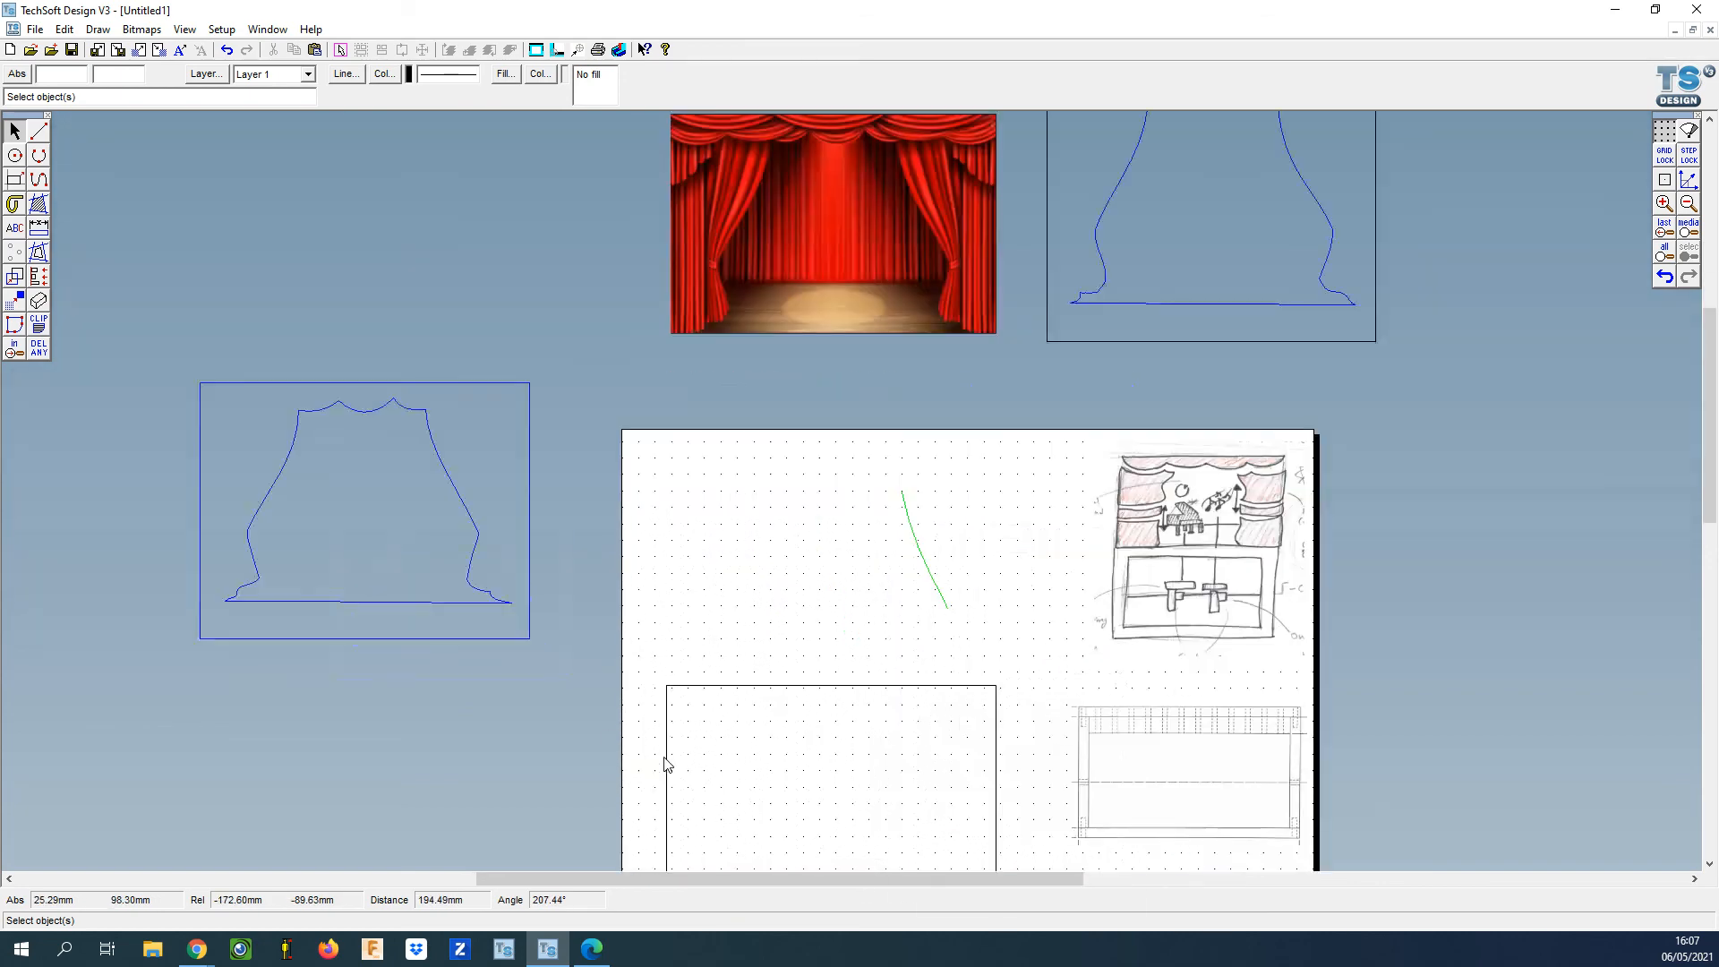
pyautogui.moveTo(1709, 508); pyautogui.dragTo(1709, 549)
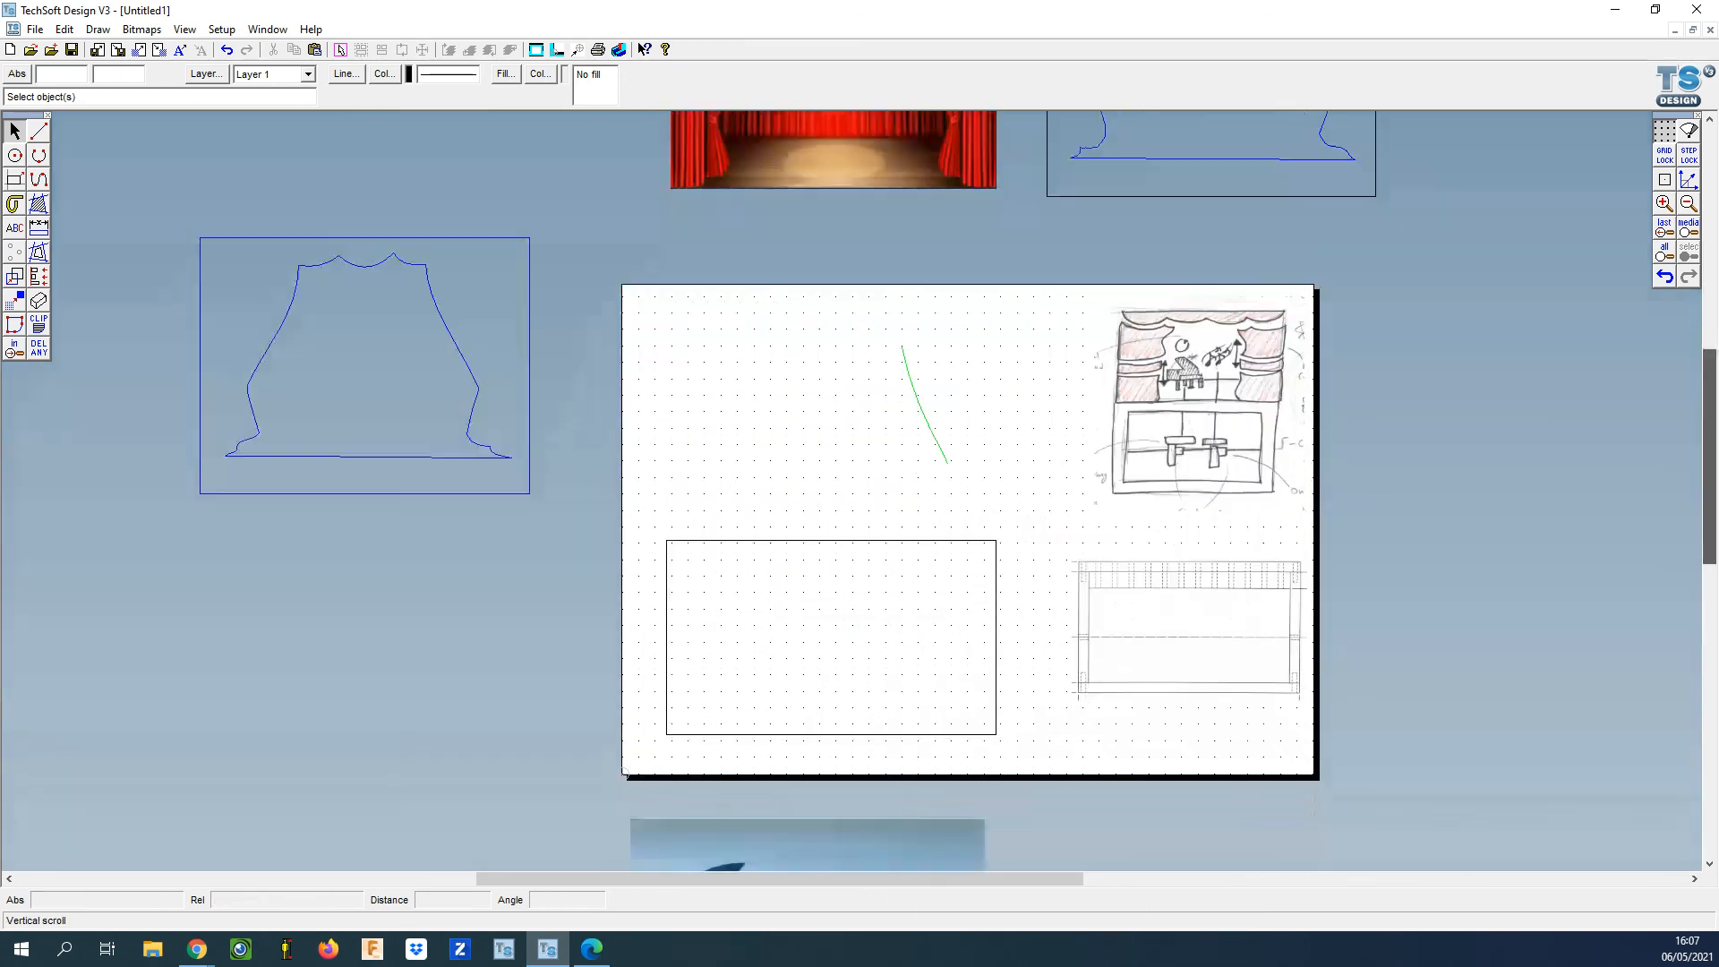
pyautogui.click(14, 179)
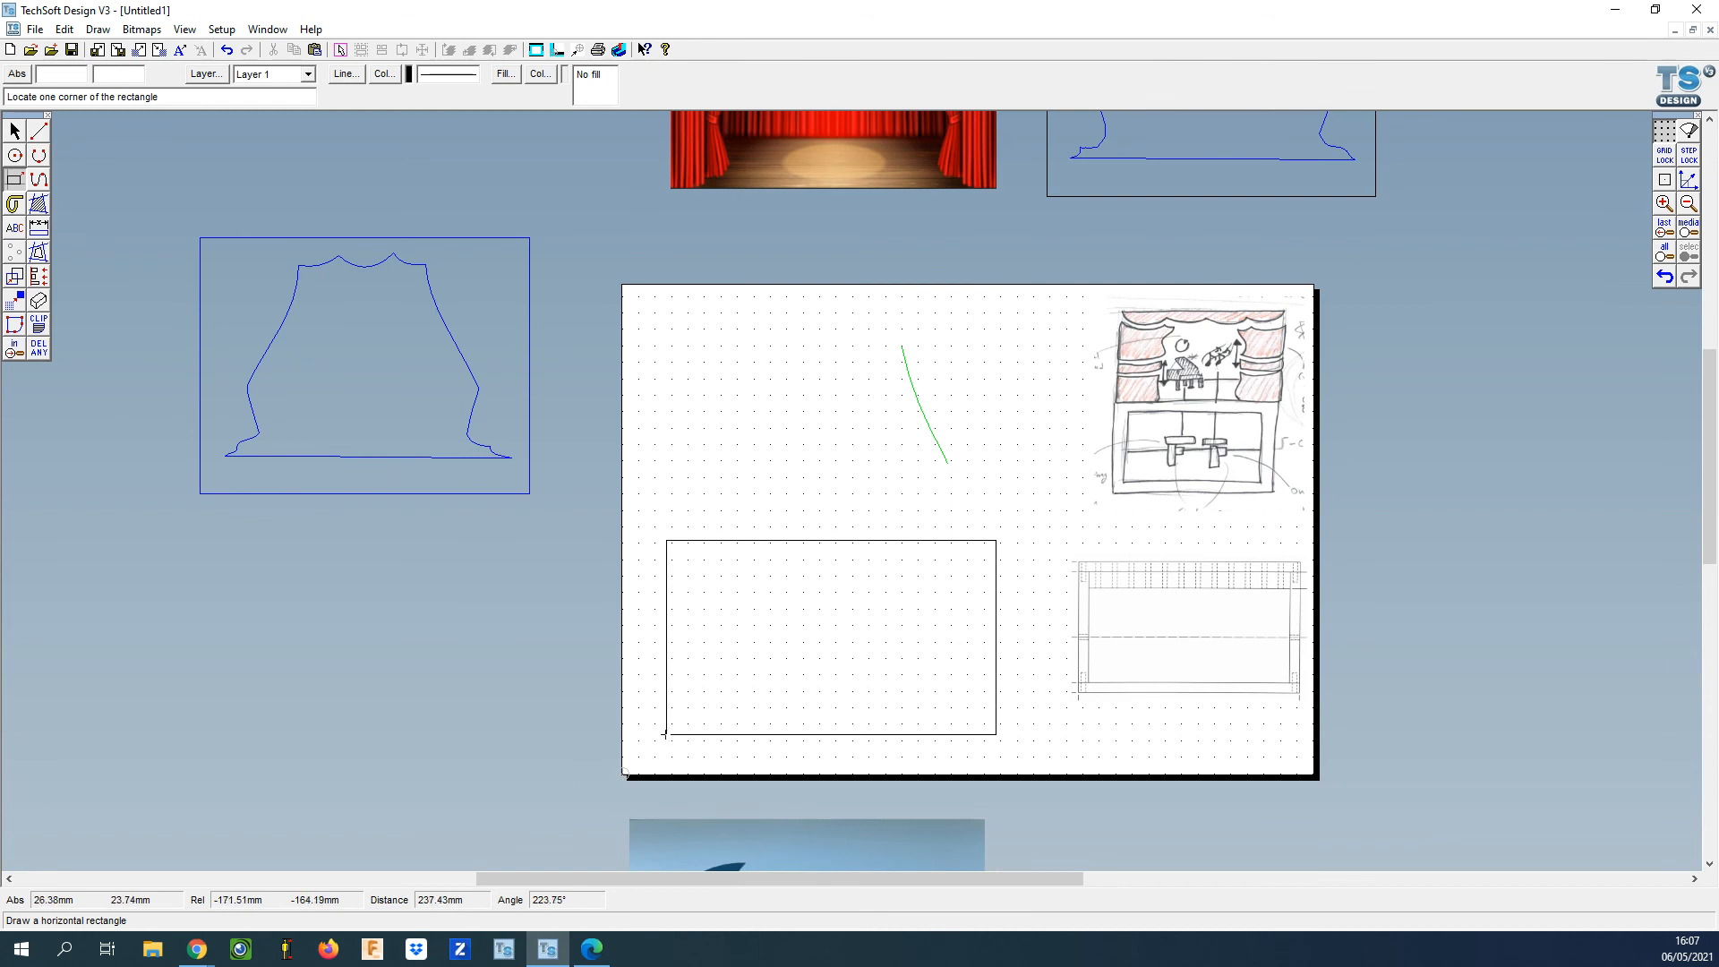
pyautogui.click(1665, 277)
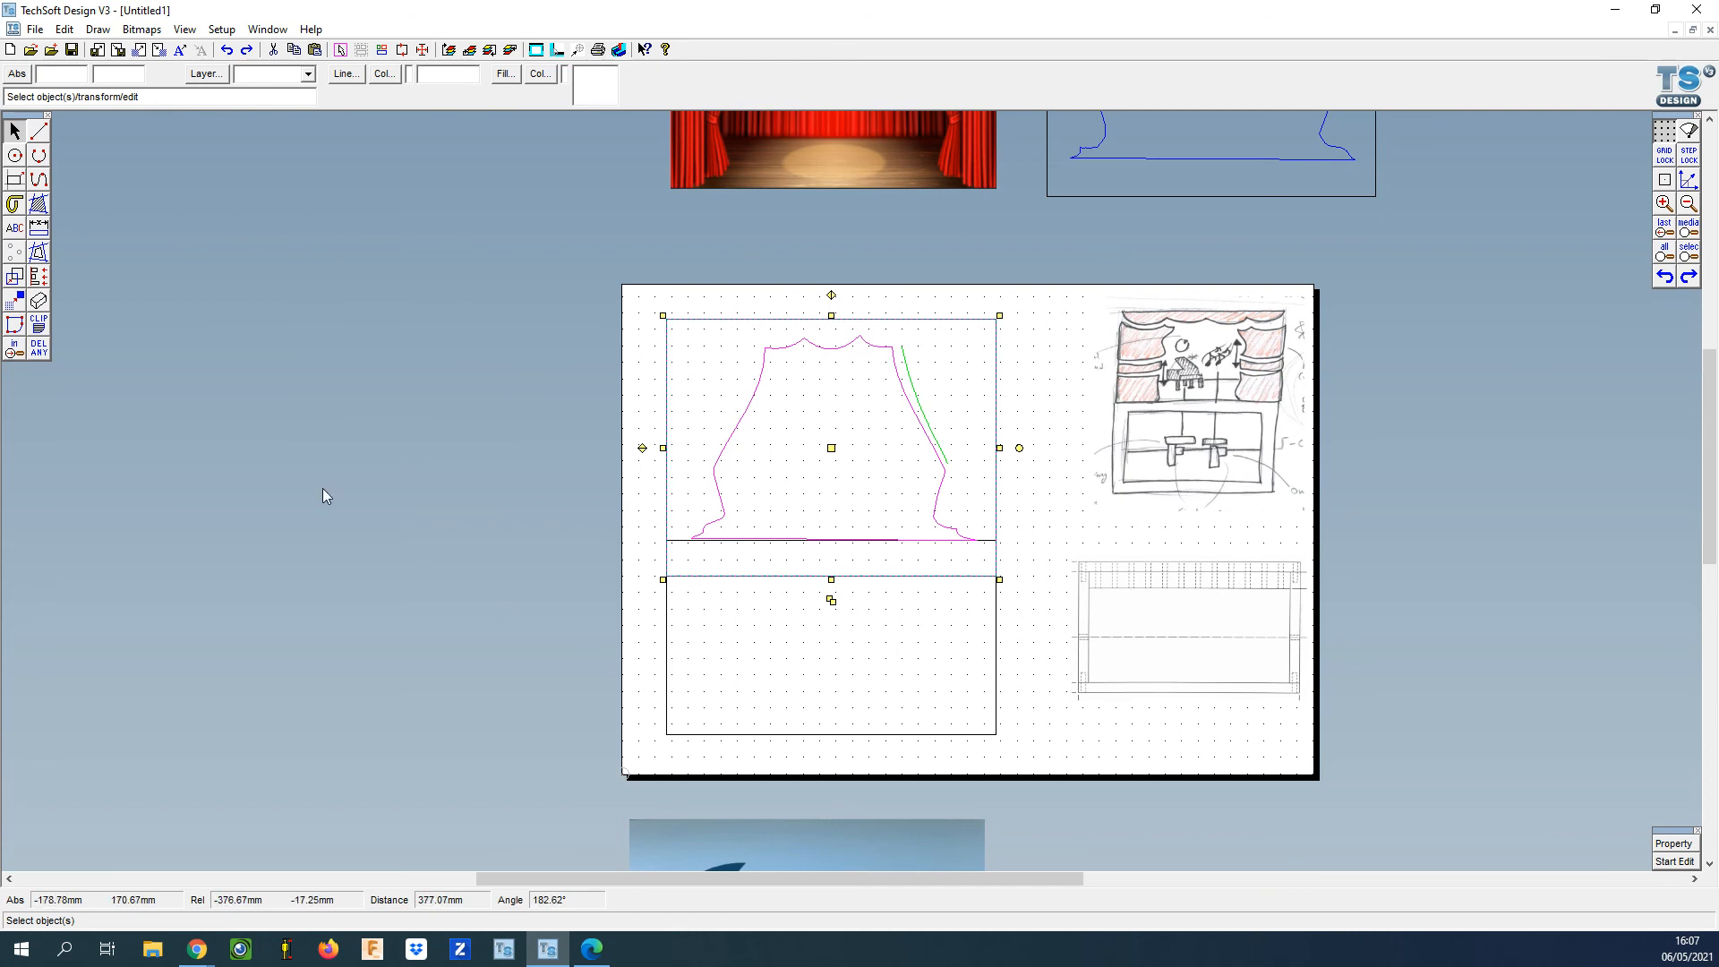
# Draw a rectangle enclosing base and backing panel, snapped from the base's lower-left corner to the panel's upper-right corner.
pyautogui.click(15, 181)
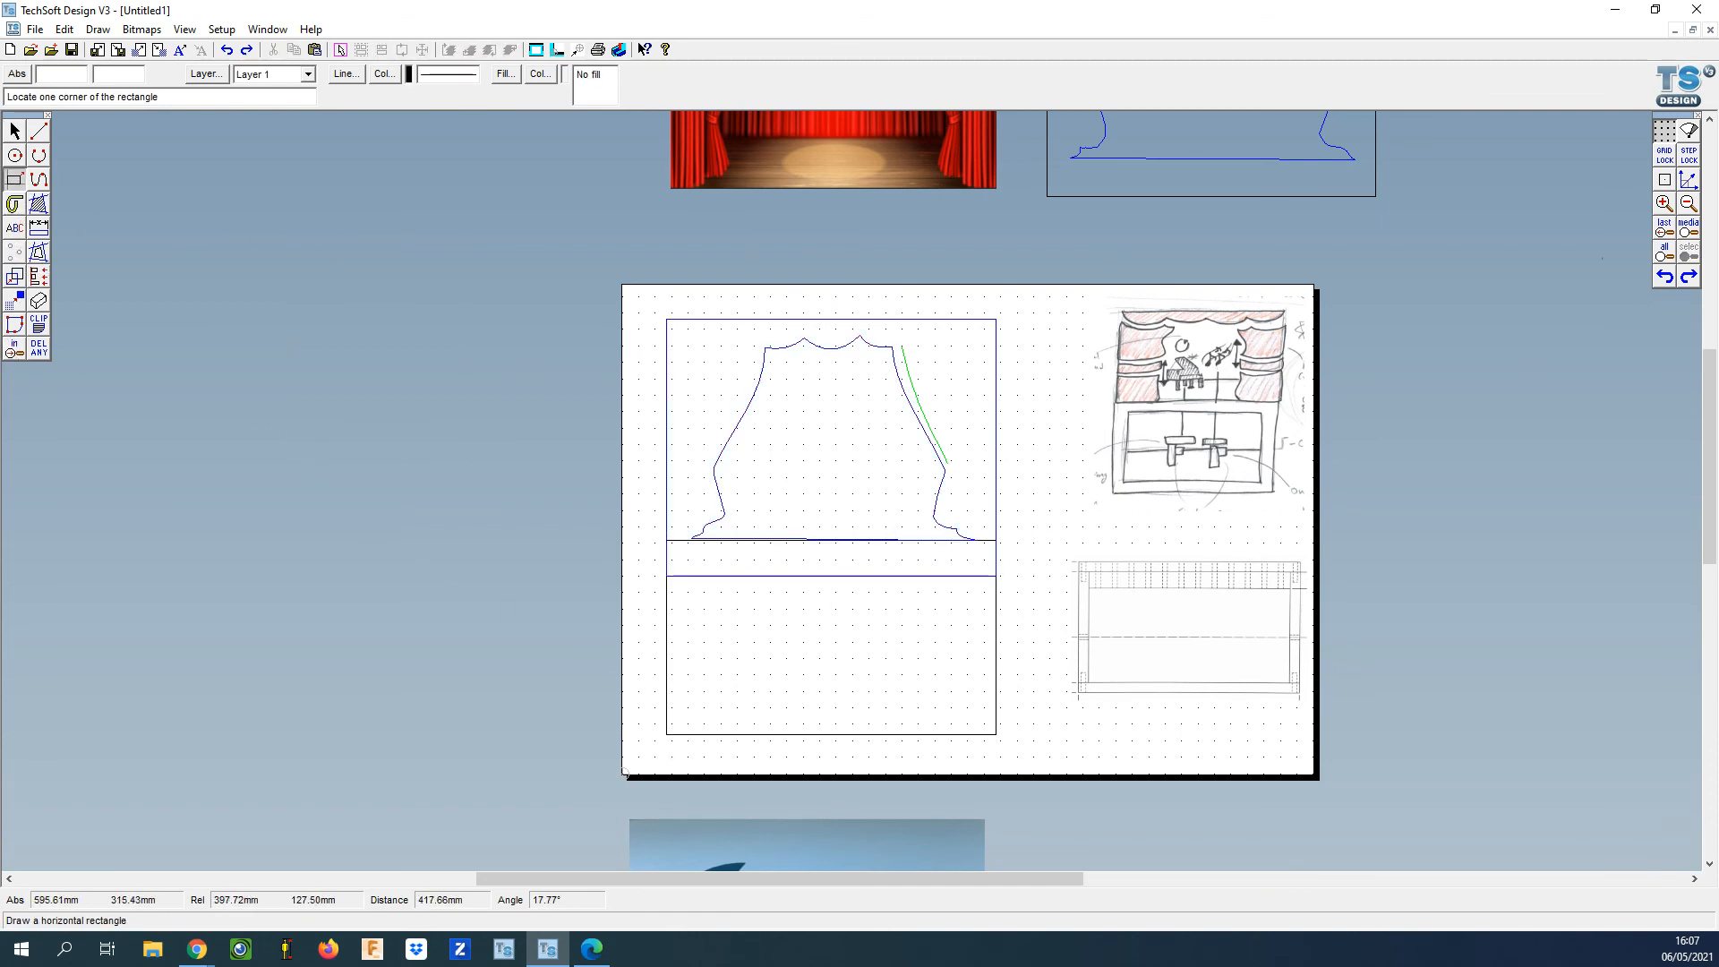
pyautogui.click(1665, 181)
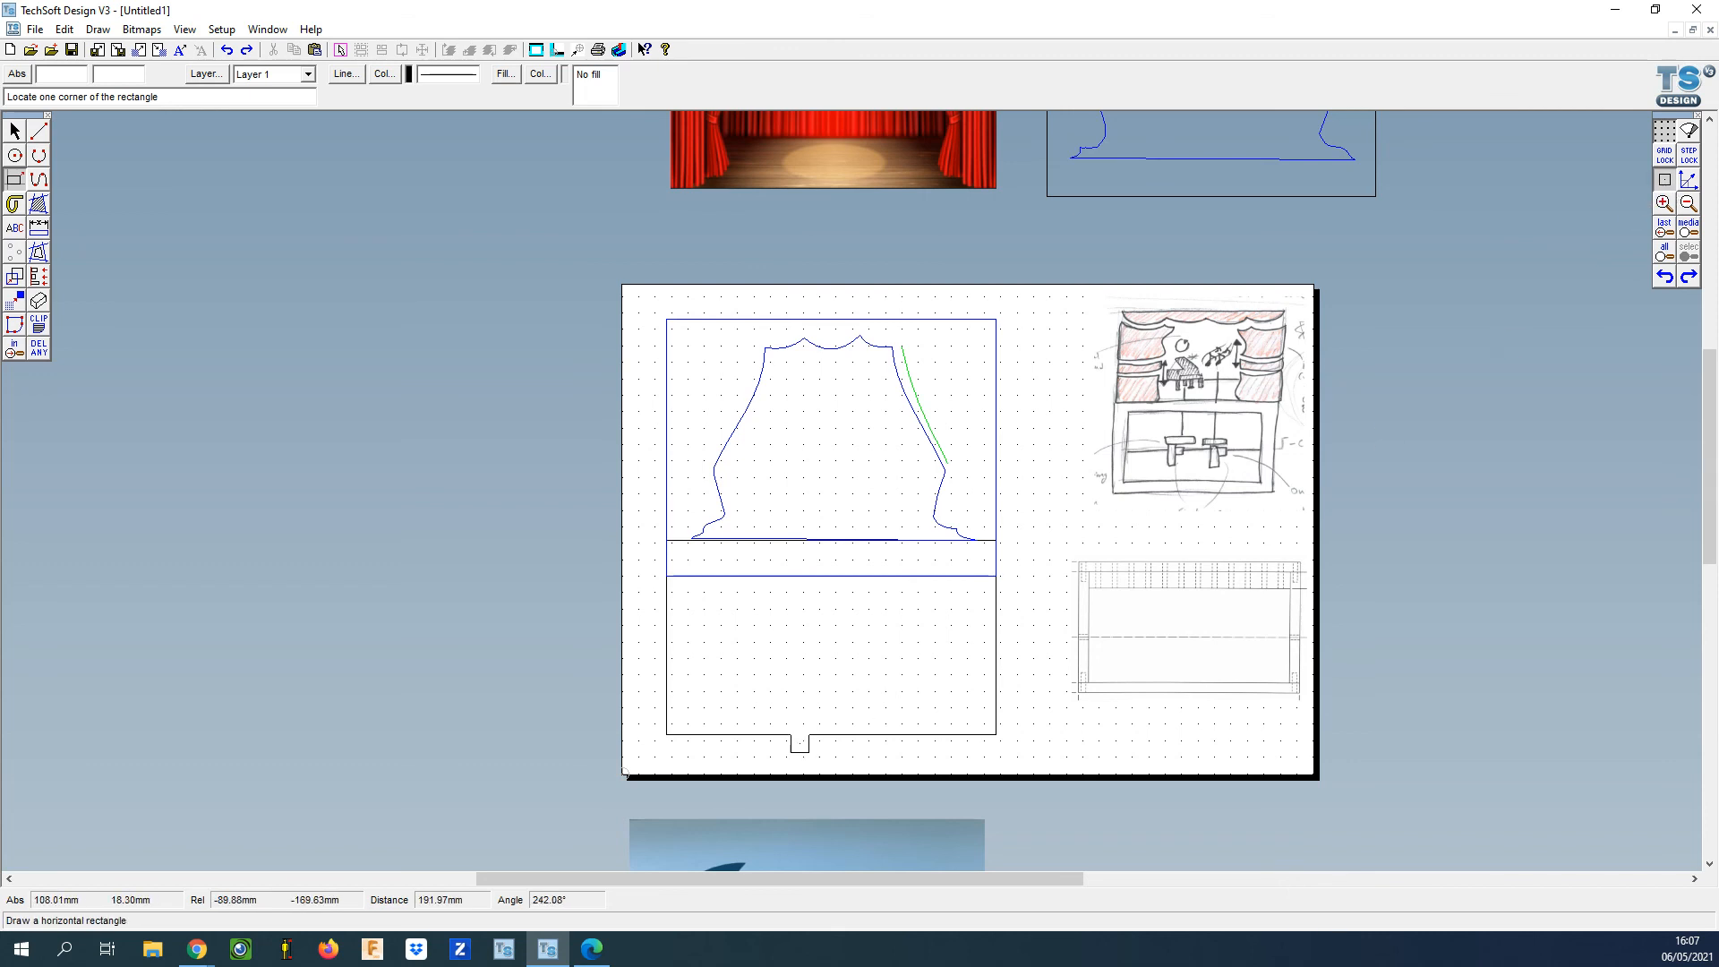
pyautogui.click(666, 734)
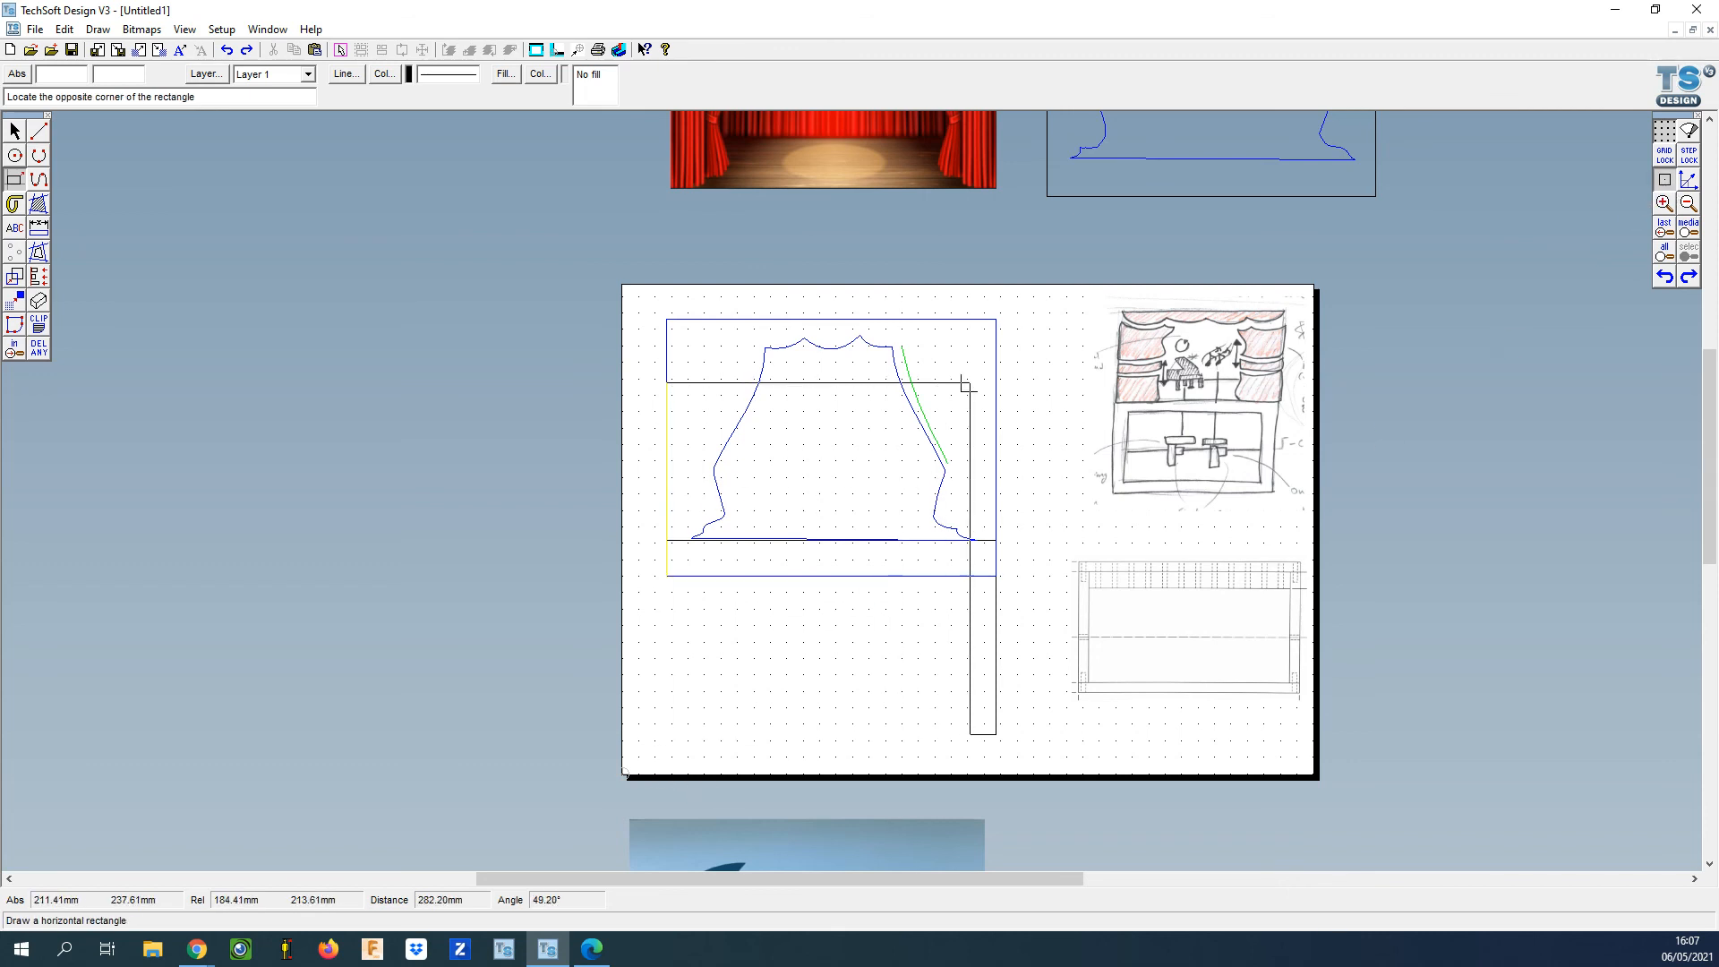
pyautogui.click(996, 320)
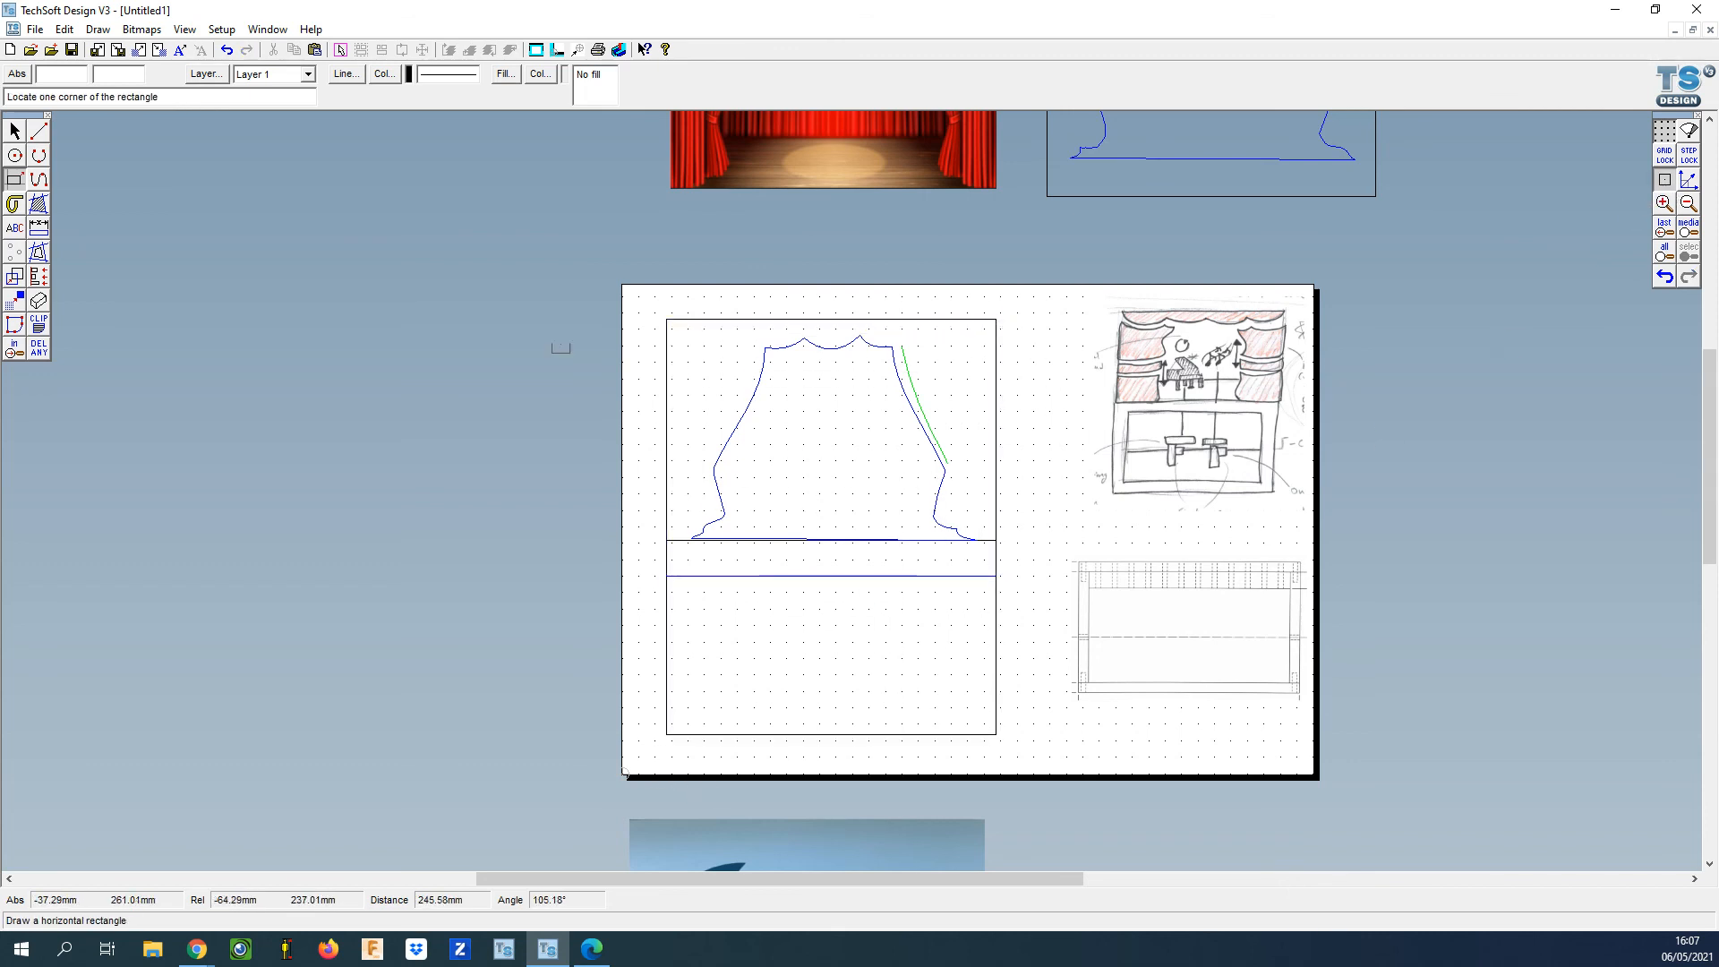
pyautogui.click(16, 131)
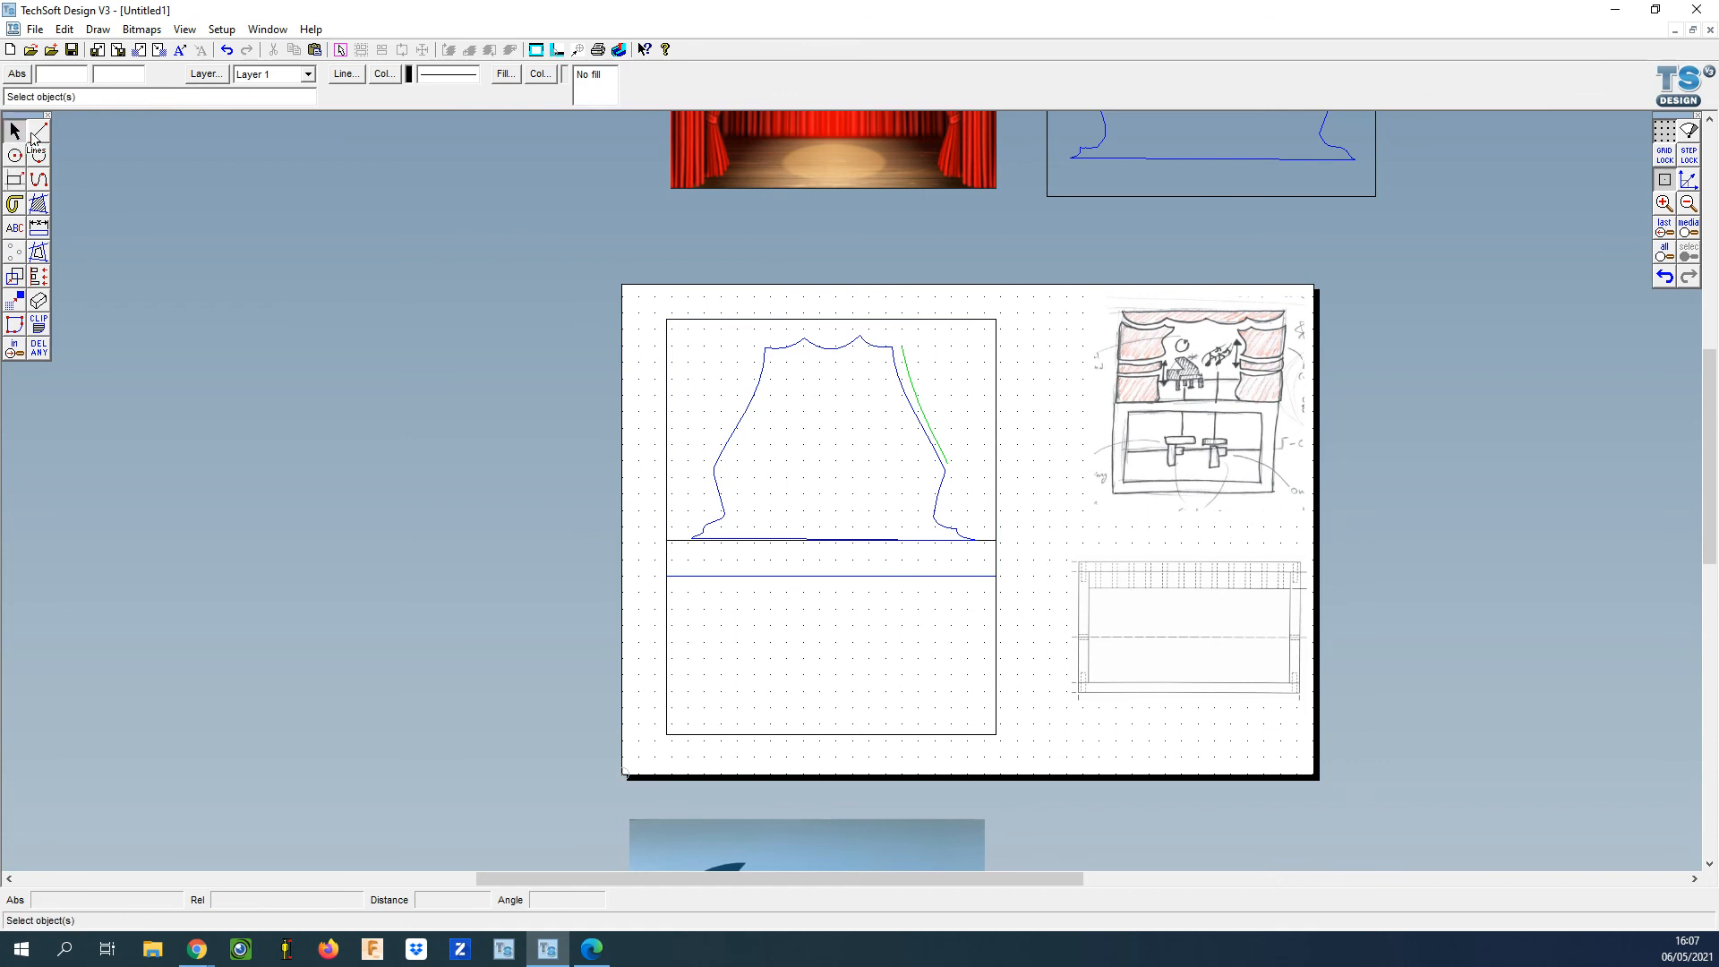
pyautogui.click(1665, 180)
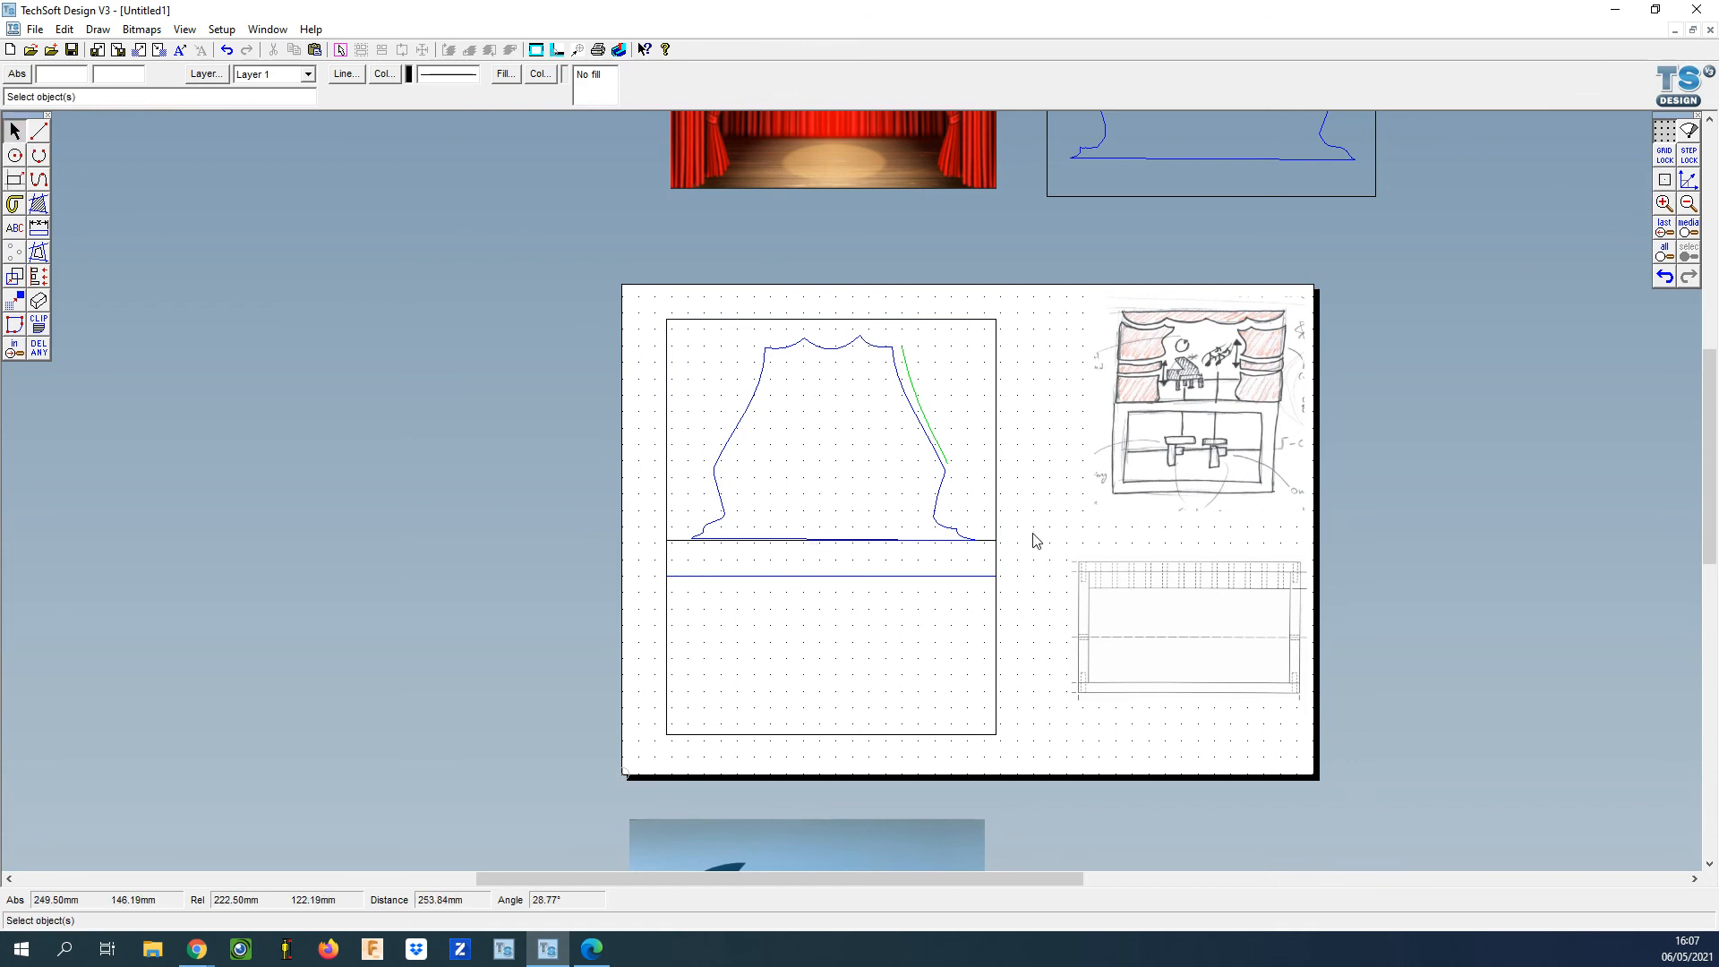
# Move the new full-height rectangle off the page, level with the drawing on its left side.
pyautogui.click(996, 534)
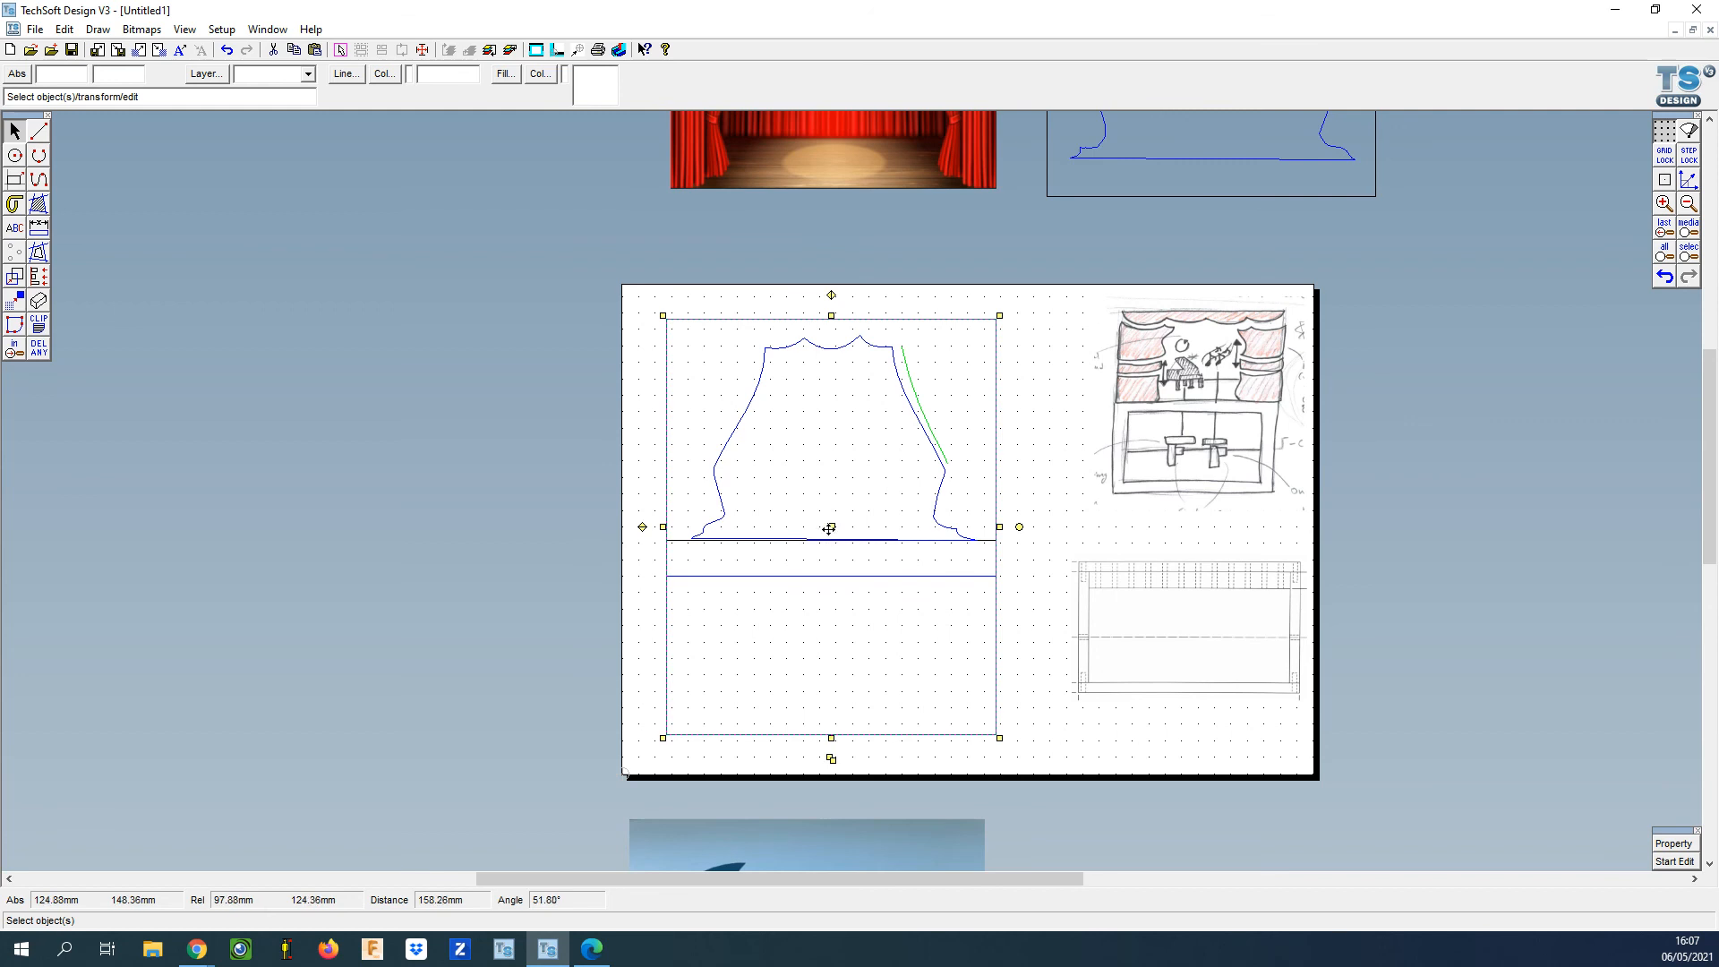
pyautogui.moveTo(831, 526); pyautogui.dragTo(418, 526)
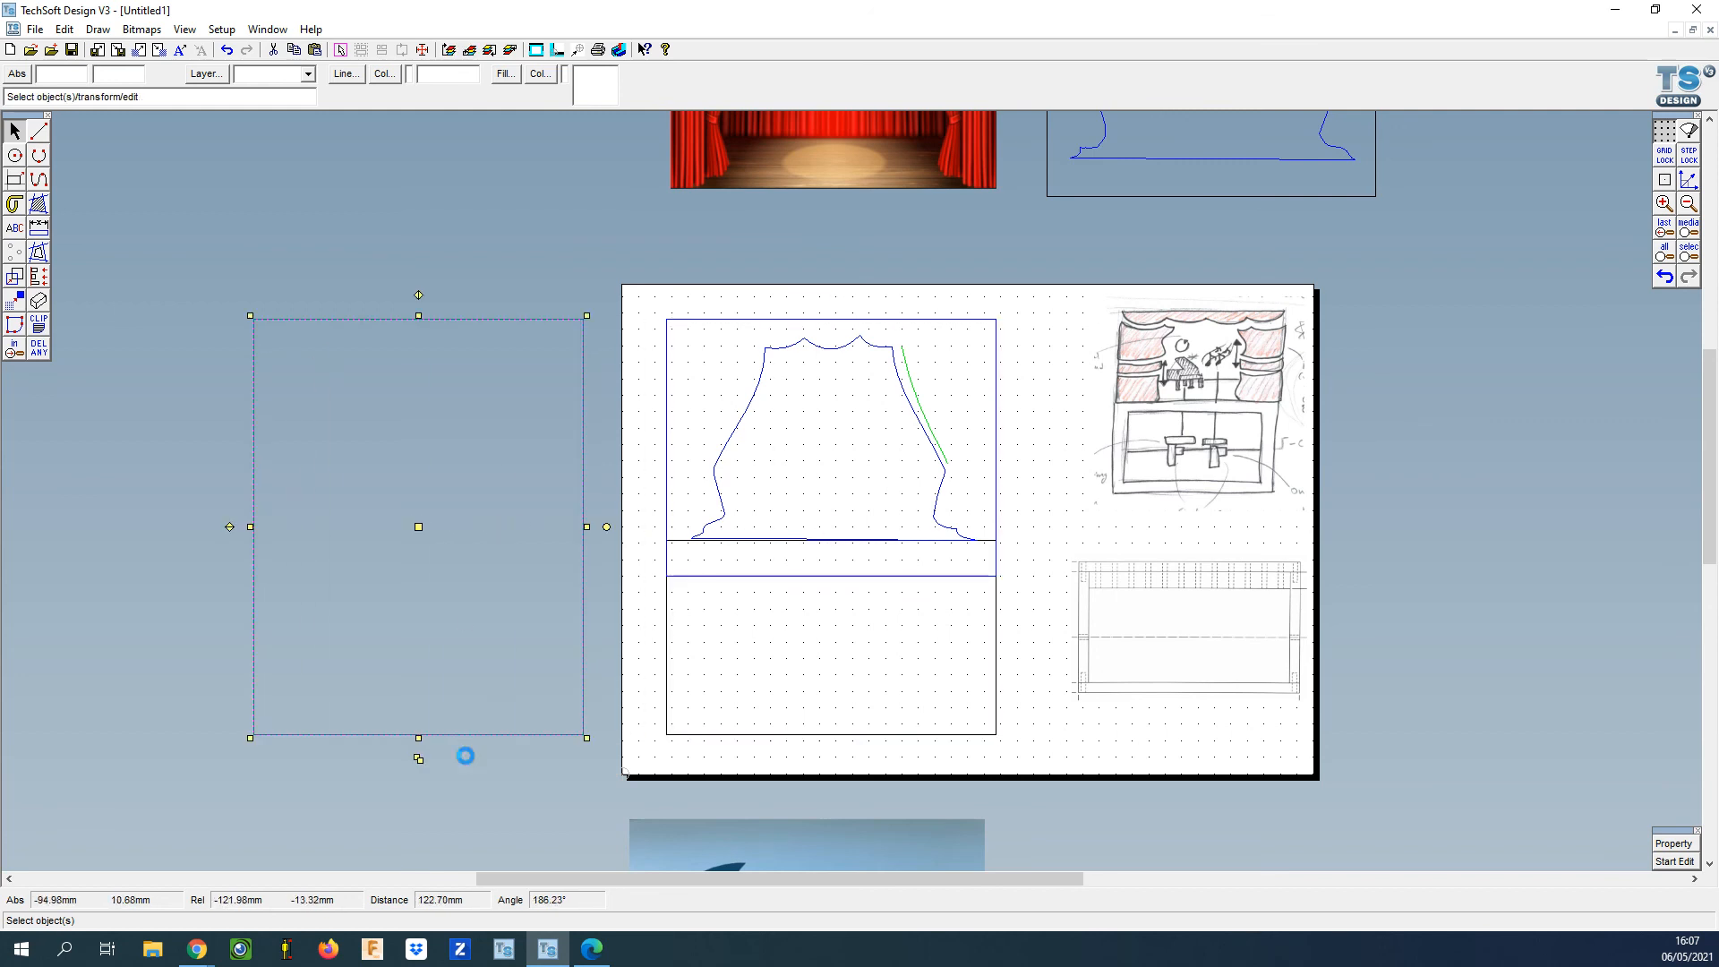
pyautogui.click(555, 824)
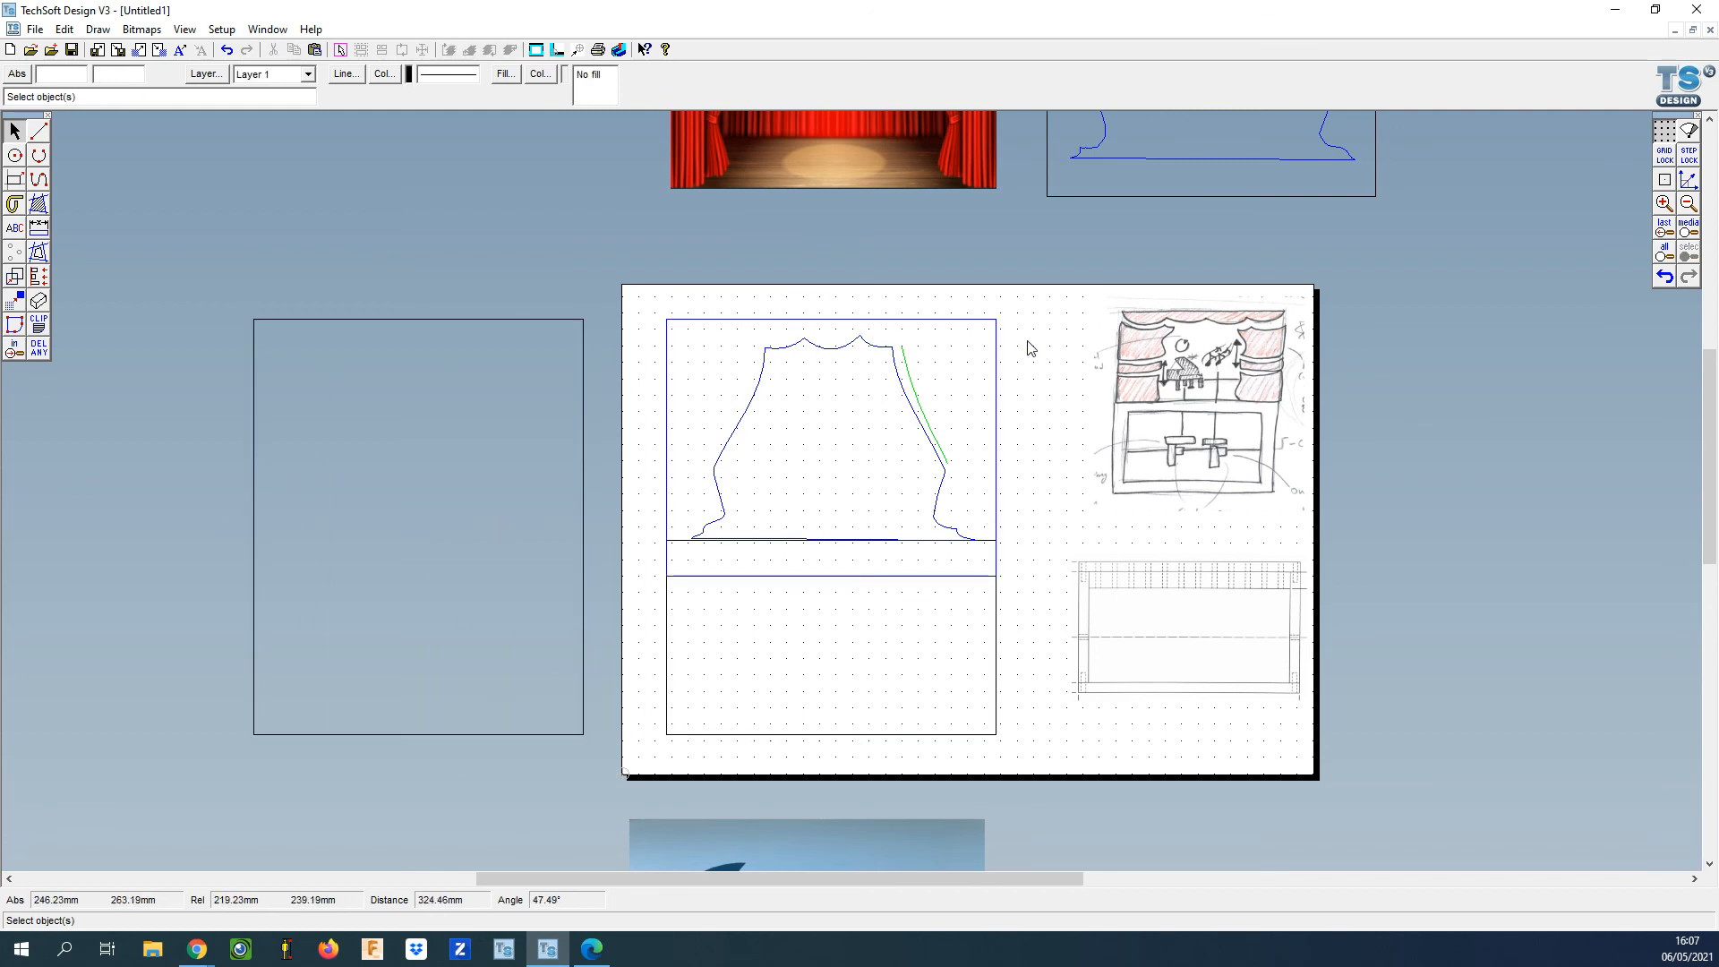
# Set the line colour of the full-height rectangle beside the page to blue.
pyautogui.click(474, 736)
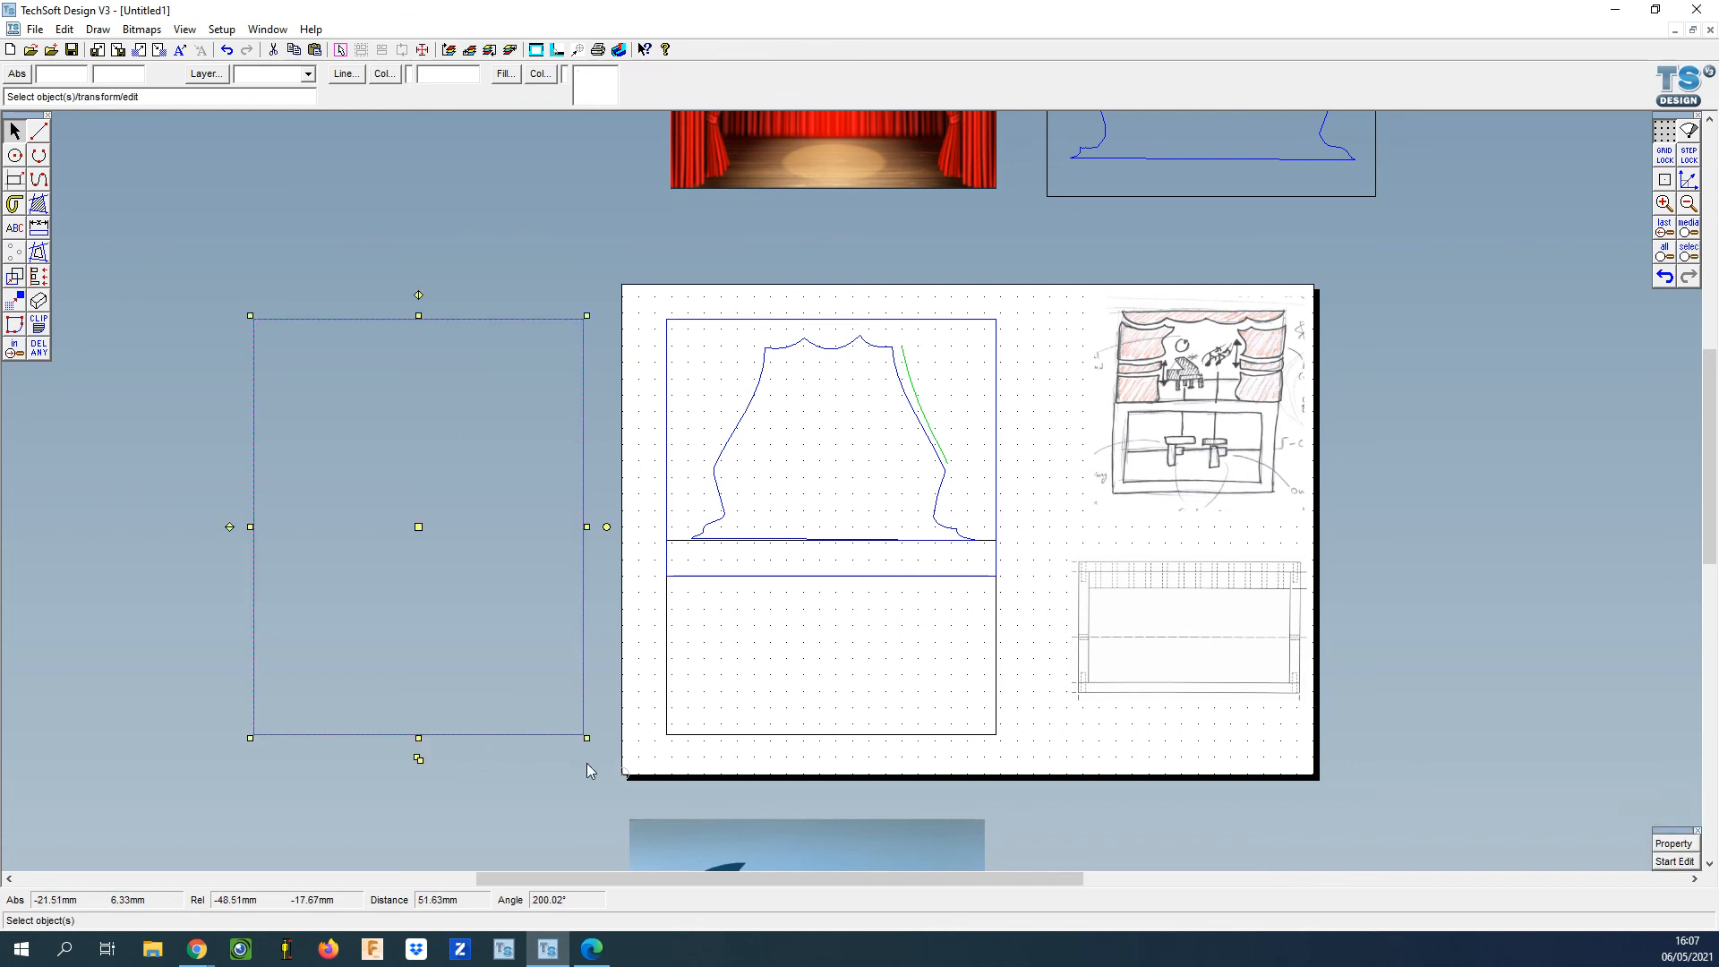
pyautogui.click(384, 77)
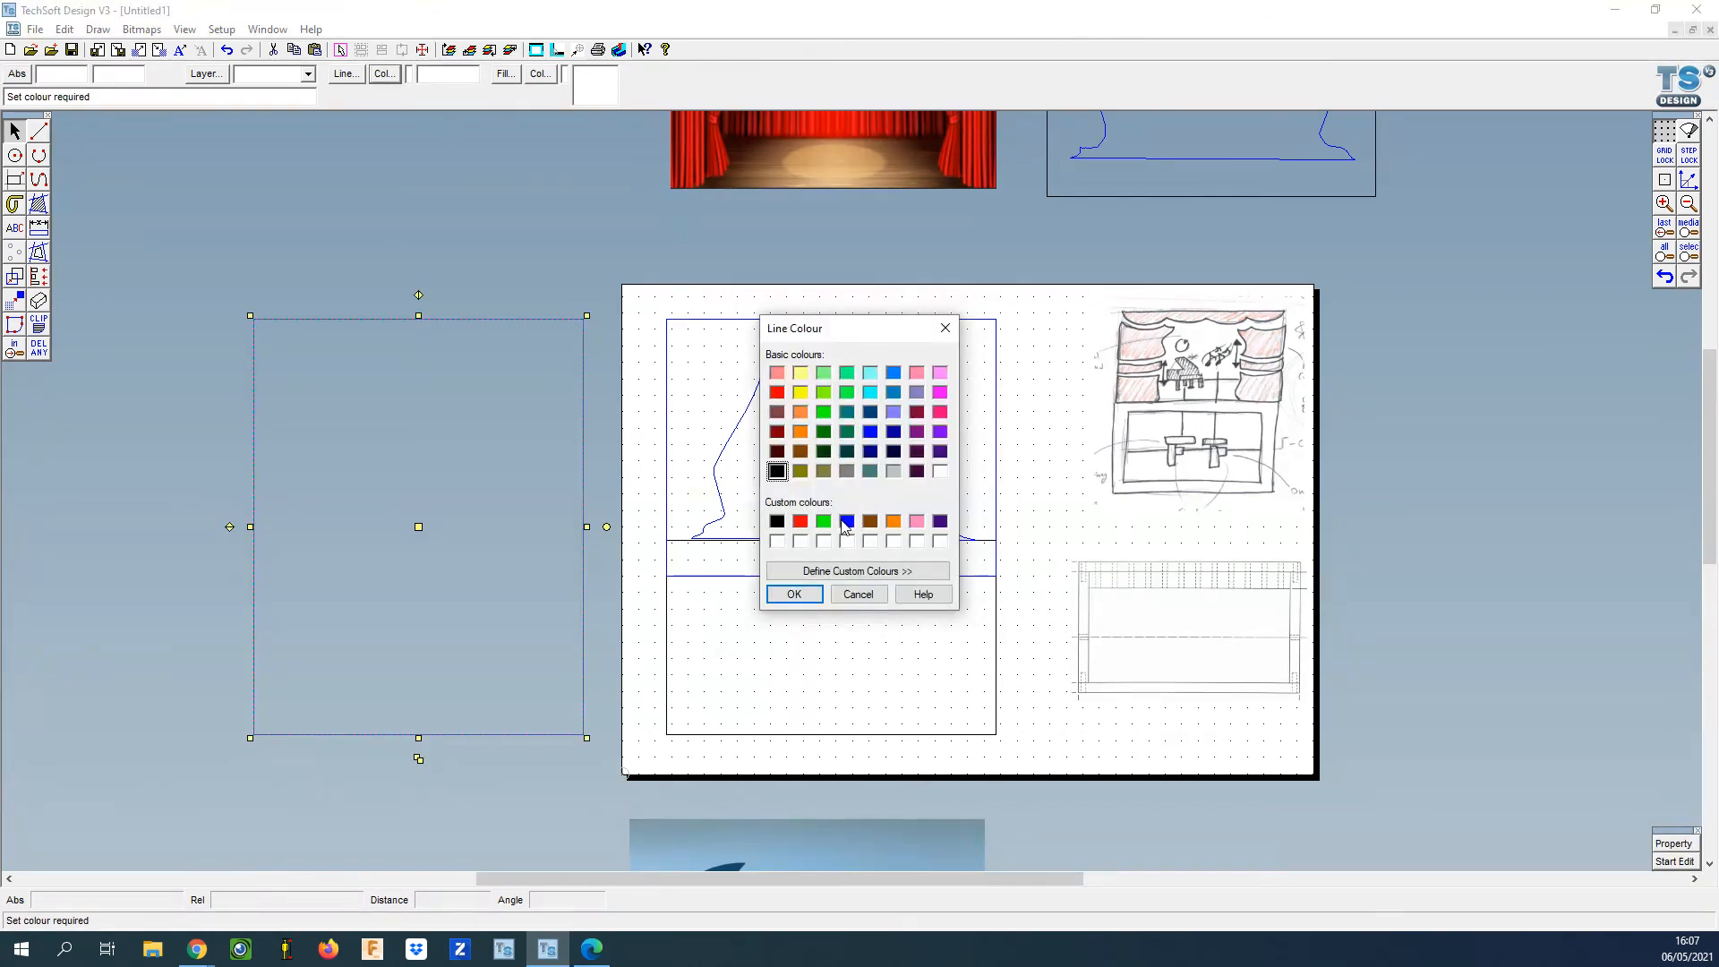
pyautogui.click(846, 521)
pyautogui.click(794, 593)
pyautogui.click(609, 717)
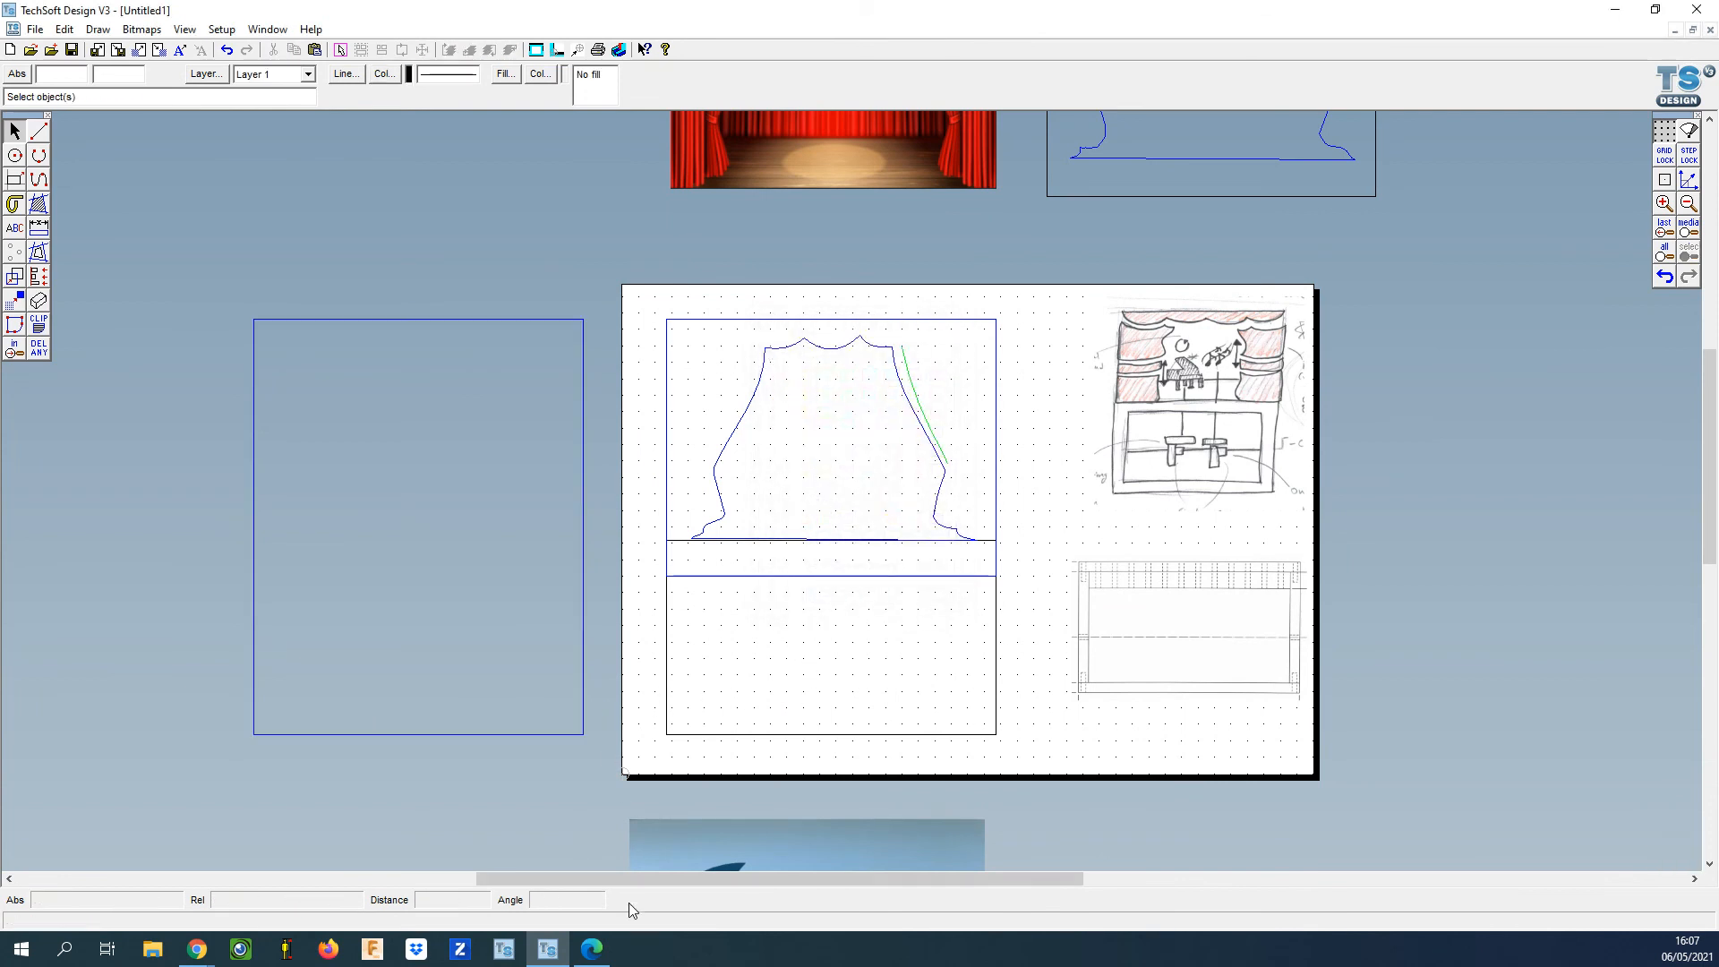